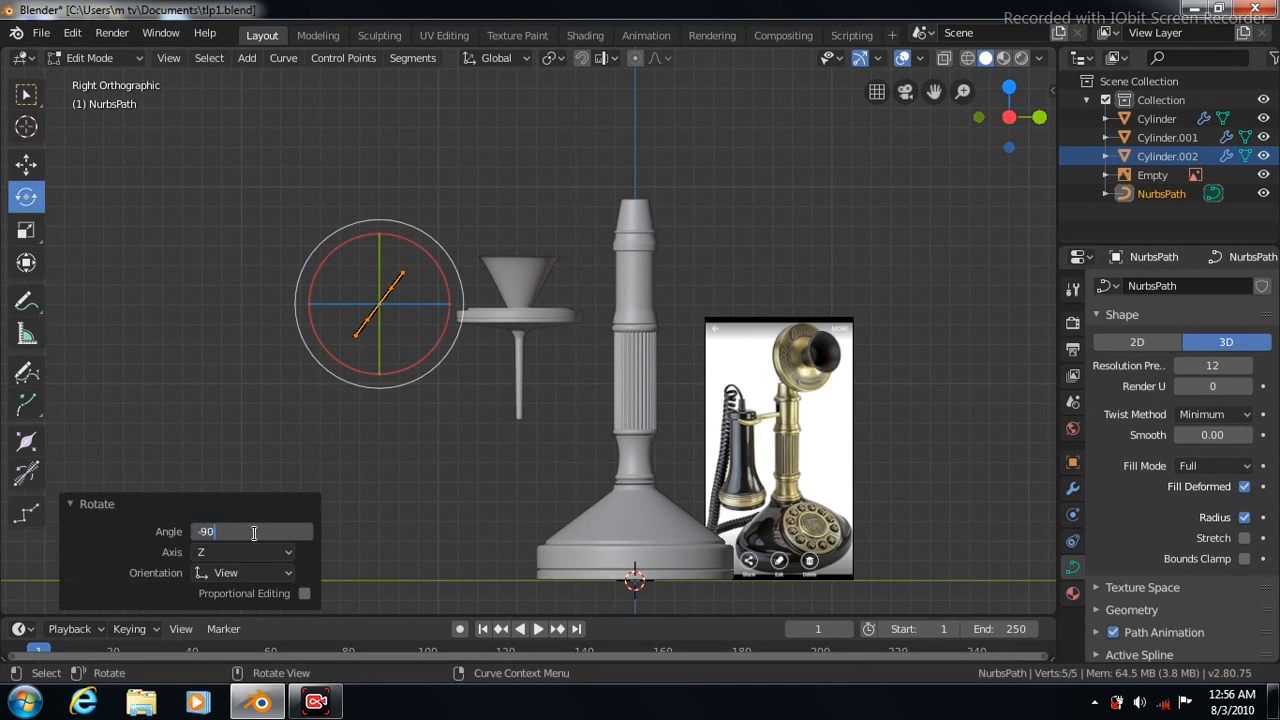
Shift the vertical path's uppermost control point outward along positive Y and down along Z to begin a hook-shaped bend
scroll(355, 438, up, 6)
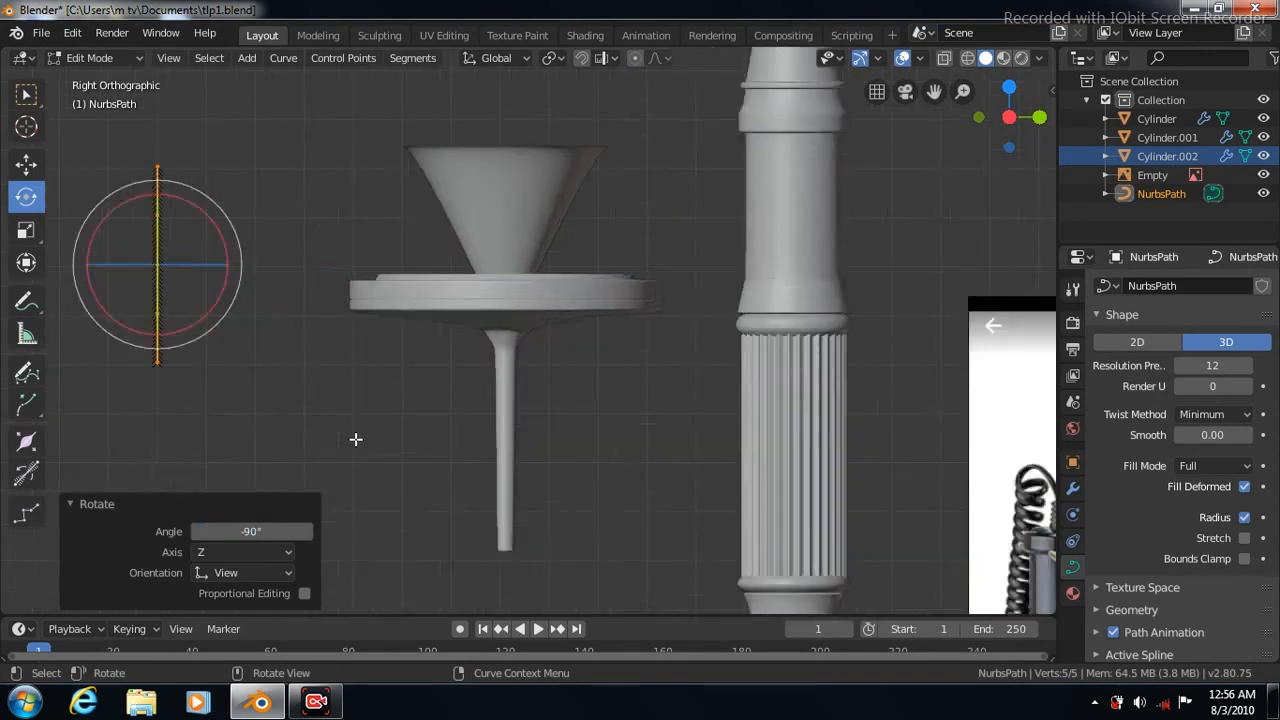
scroll(203, 345, down, 2)
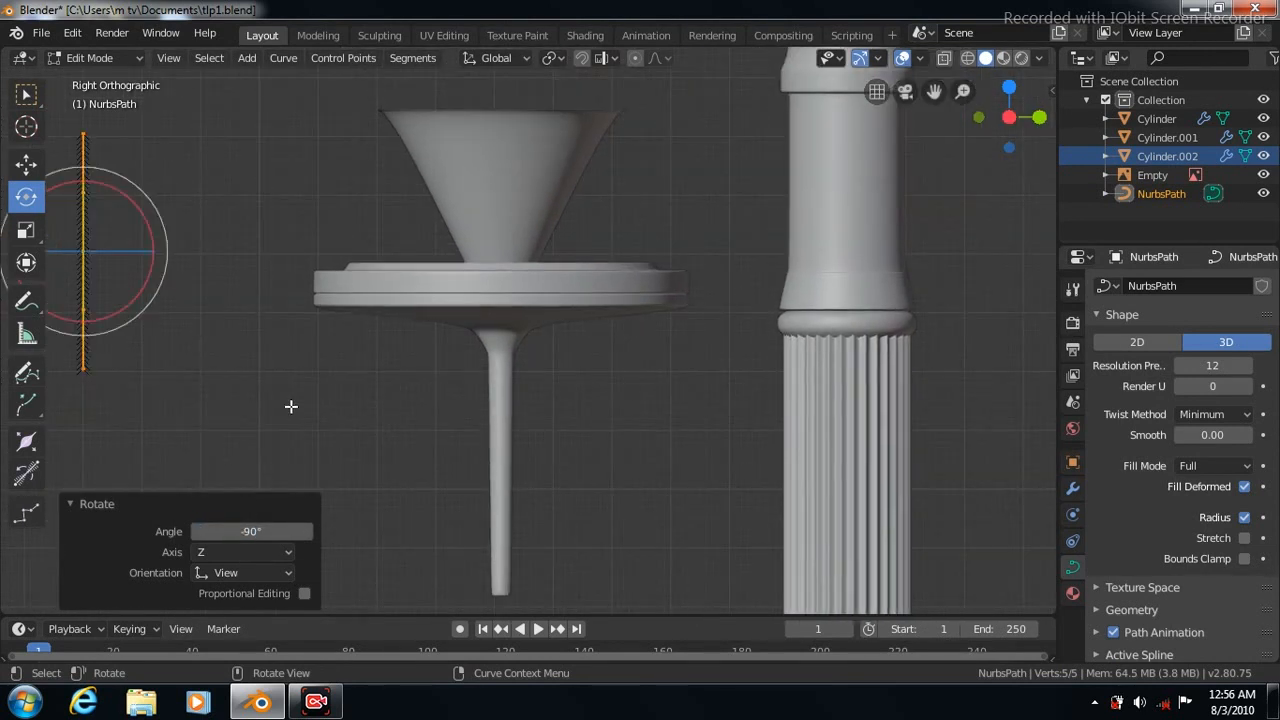
scroll(314, 405, down, 1)
drag(934, 91, 1231, 101)
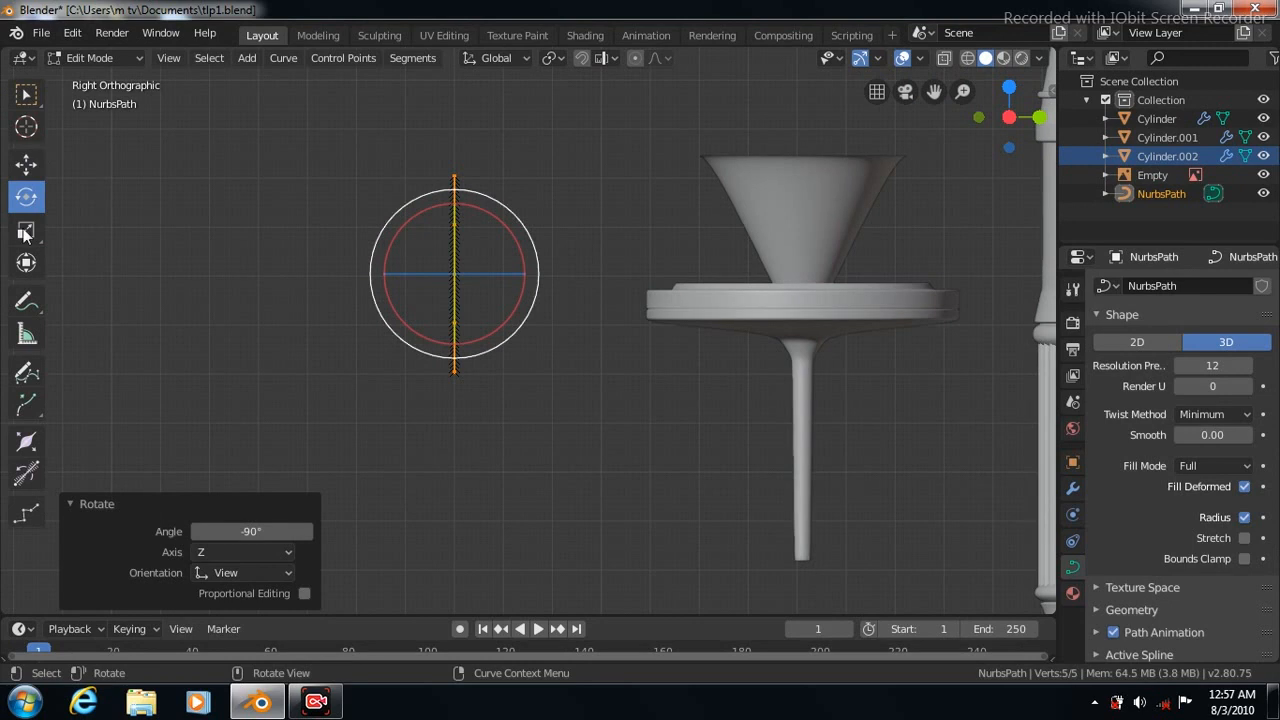
click(454, 177)
click(26, 171)
click(26, 170)
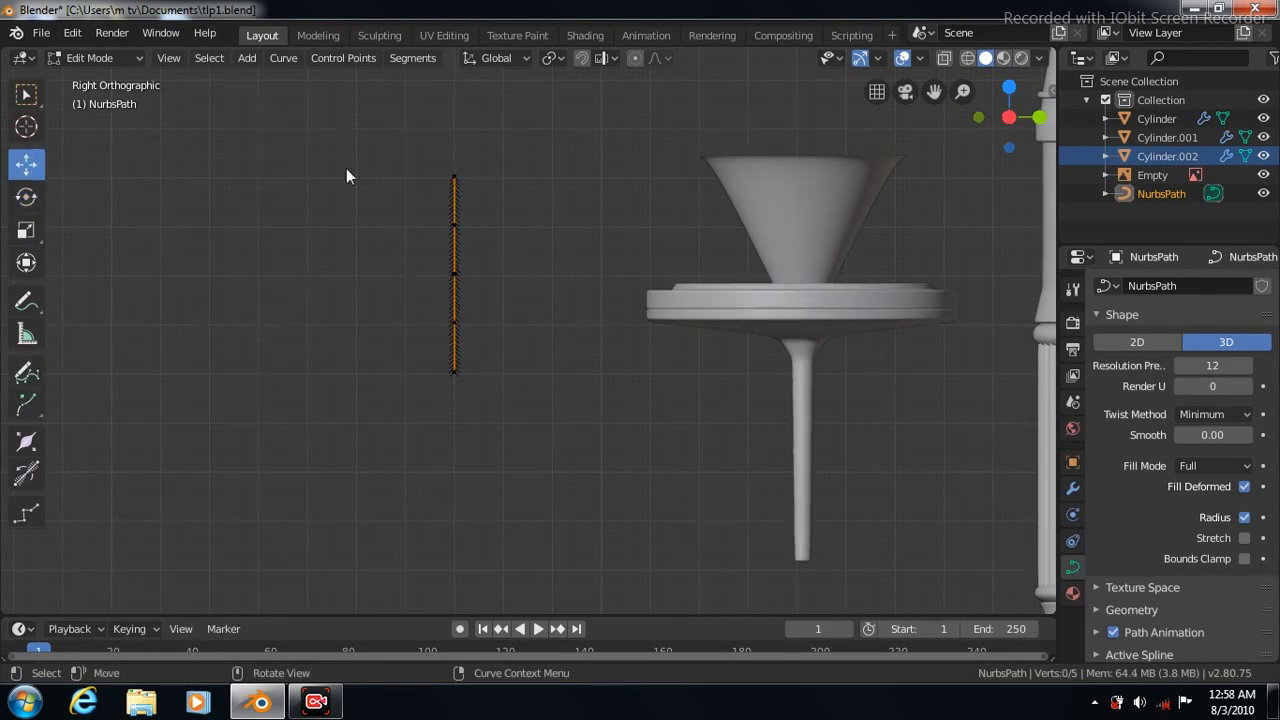
click(454, 177)
drag(530, 177, 558, 189)
mouse_move(486, 140)
mouse_down()
mouse_move(500, 197)
mouse_move(485, 151)
mouse_up()
Move the path's second control point from the upper end about -0.54 m along Y to complete the hook, and leave Edit Mode
drag(562, 226, 500, 230)
click(453, 226)
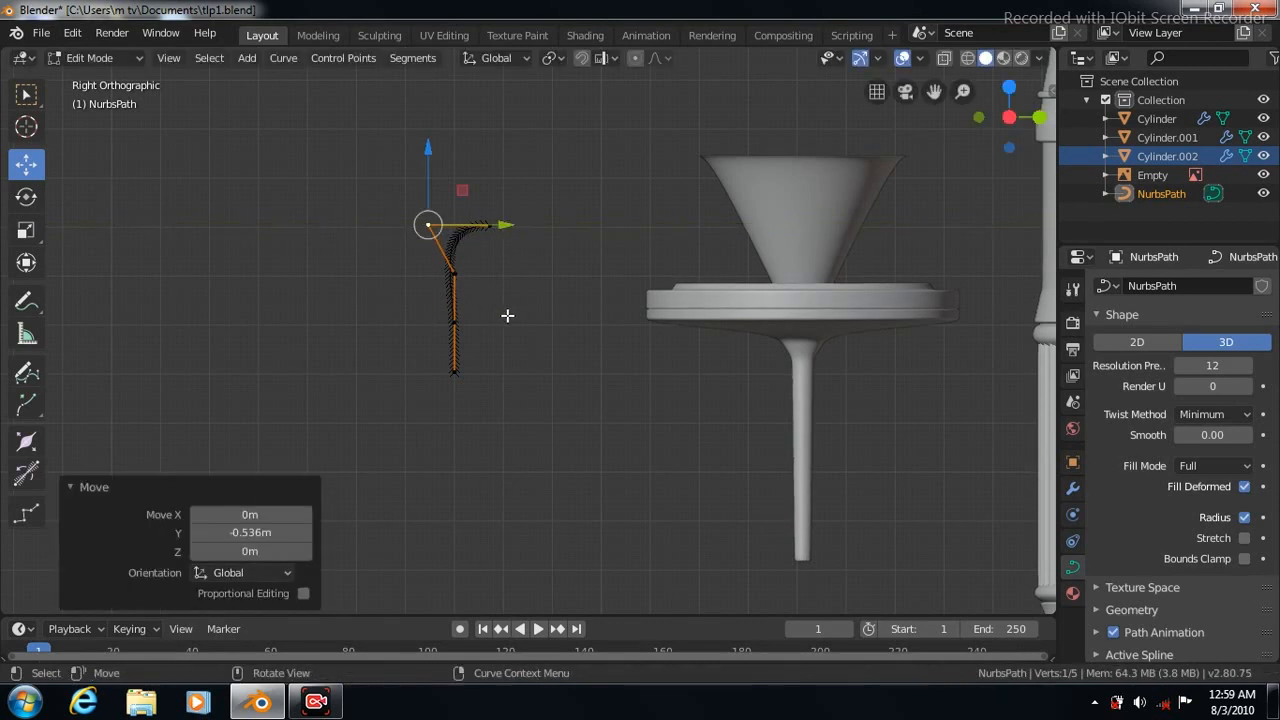
key(Tab)
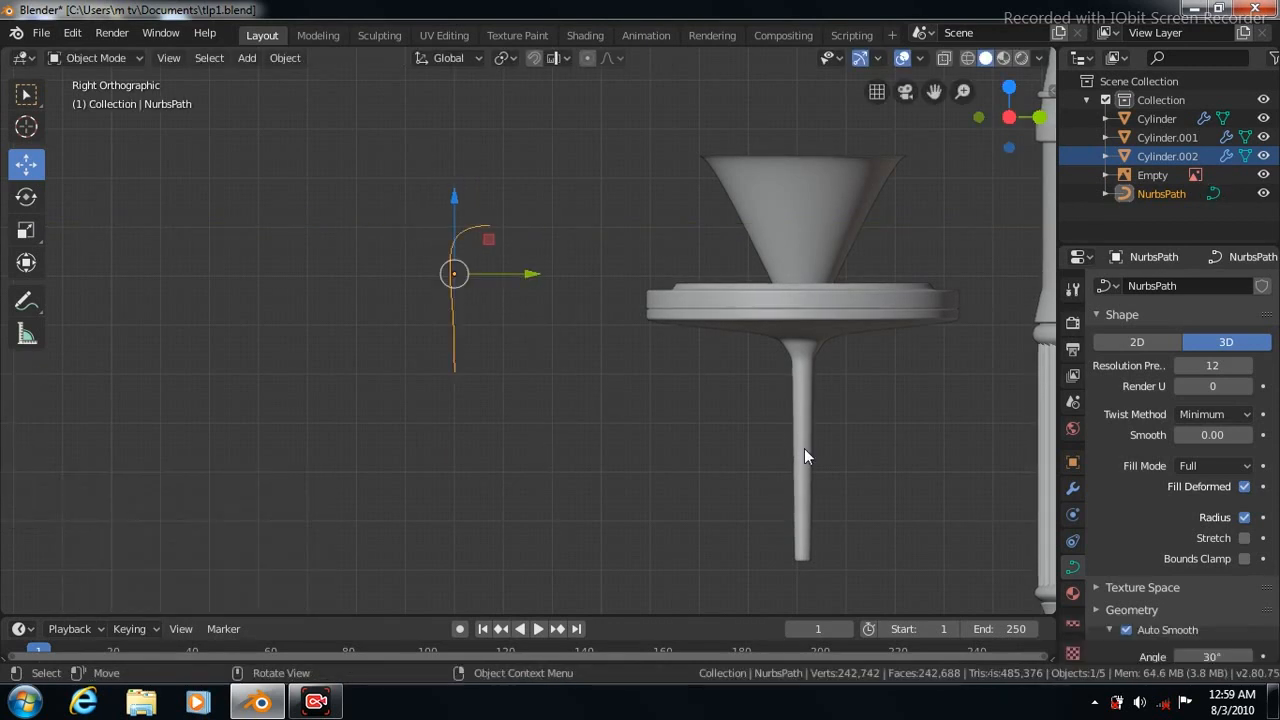
Add 20 evenly spaced loop cuts along the stem of Cylinder.002 and one extra cut just below the flare
click(804, 448)
key(Tab)
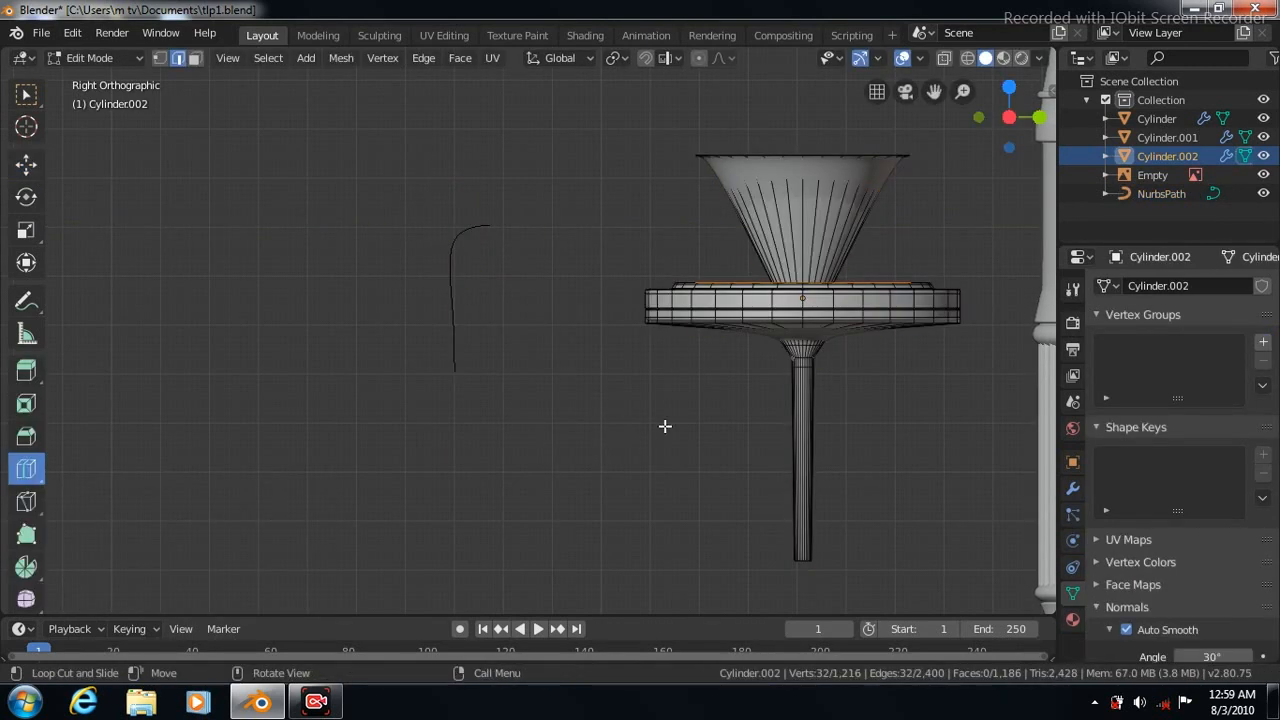
click(806, 465)
click(249, 450)
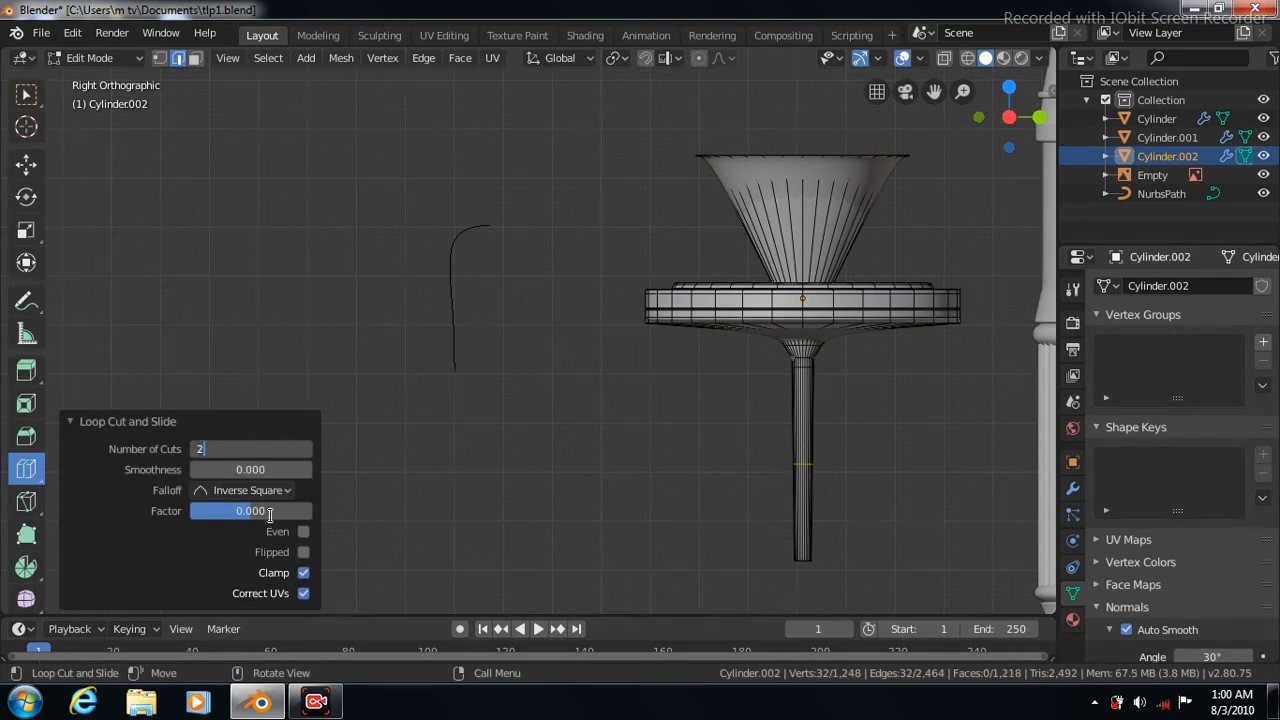
text(20)
key(Return)
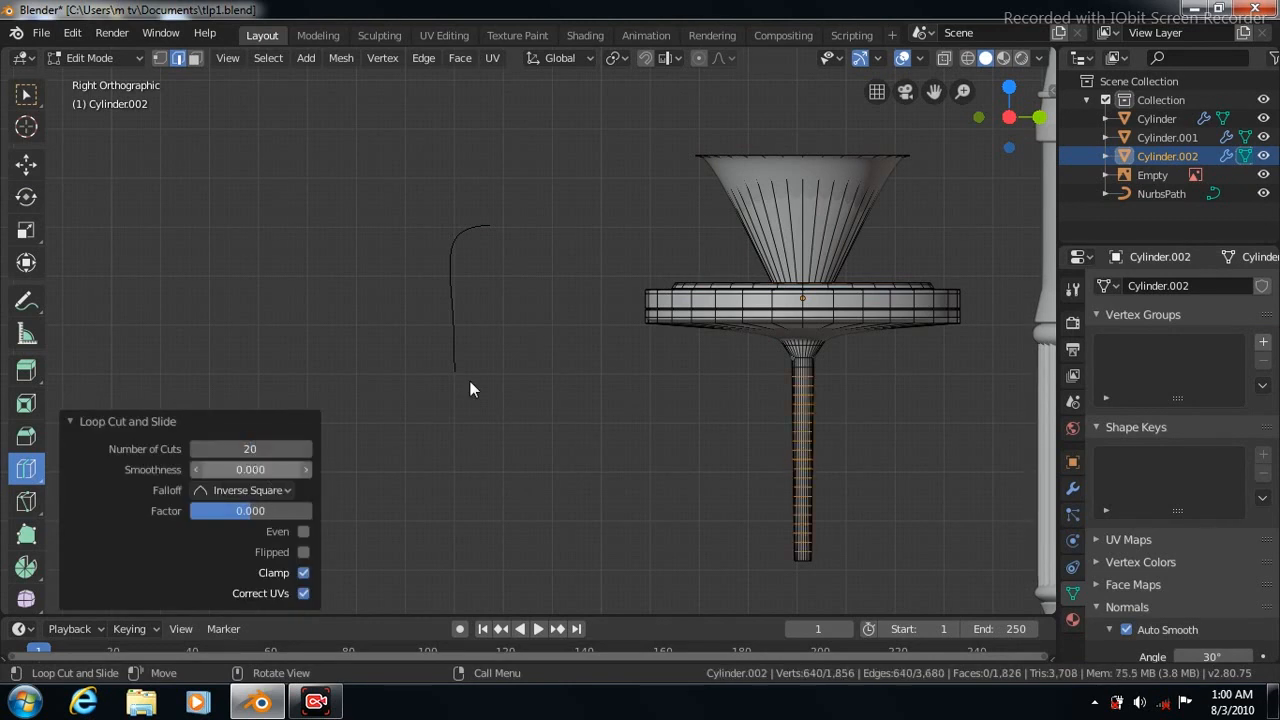
click(806, 363)
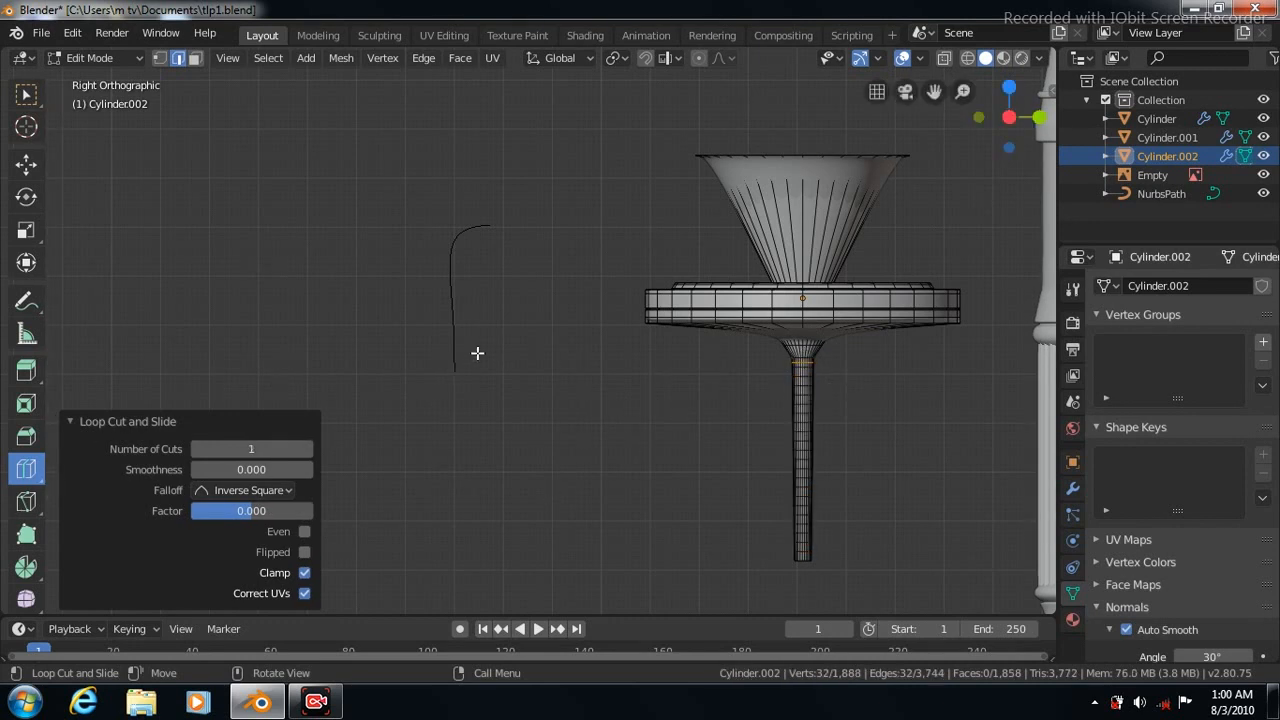
key(Tab)
key(ctrl+3)
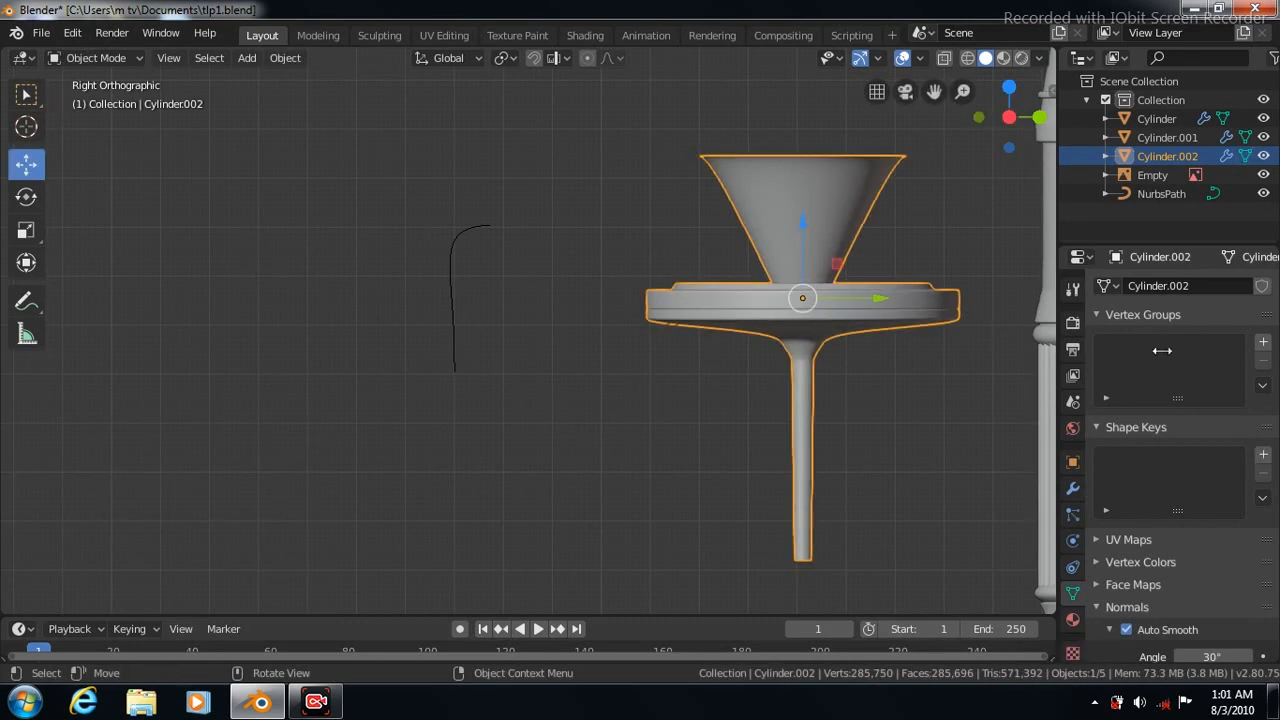
Add a Curve modifier to Cylinder.002 with NurbsPath as its object and Y as the deformation axis
click(1072, 487)
click(1100, 313)
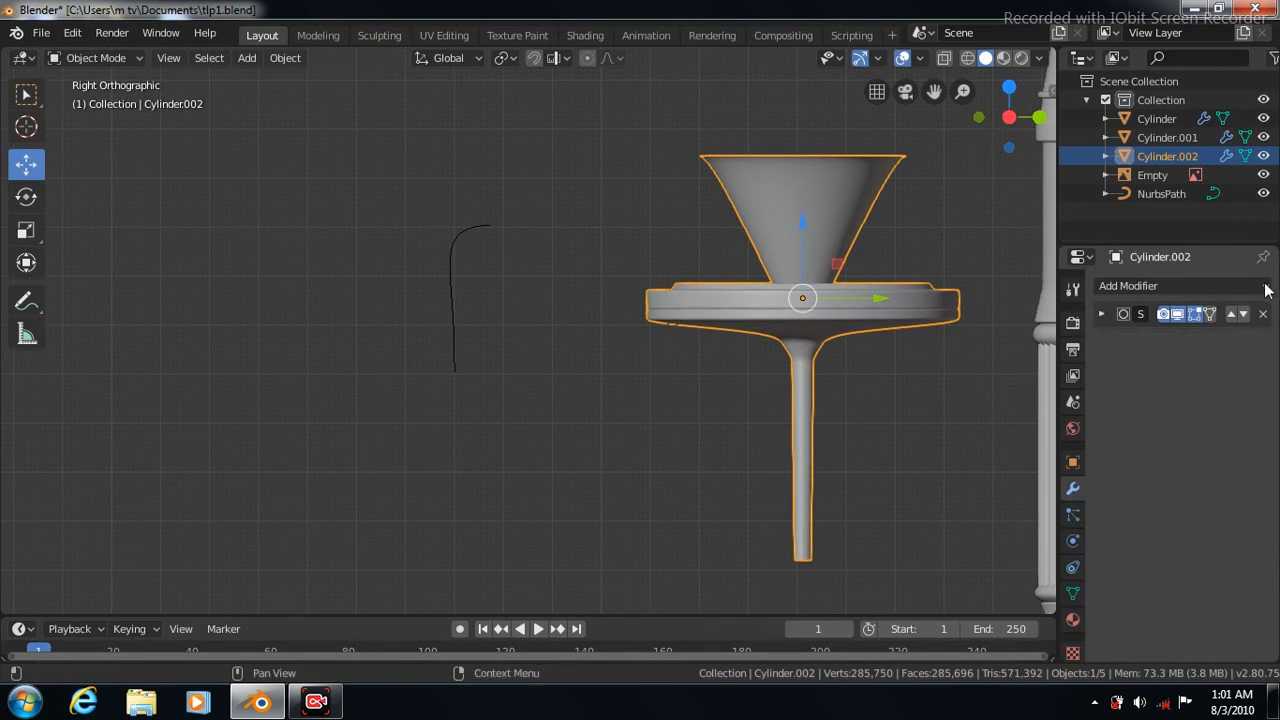
click(1266, 288)
click(1028, 370)
click(1169, 421)
click(453, 249)
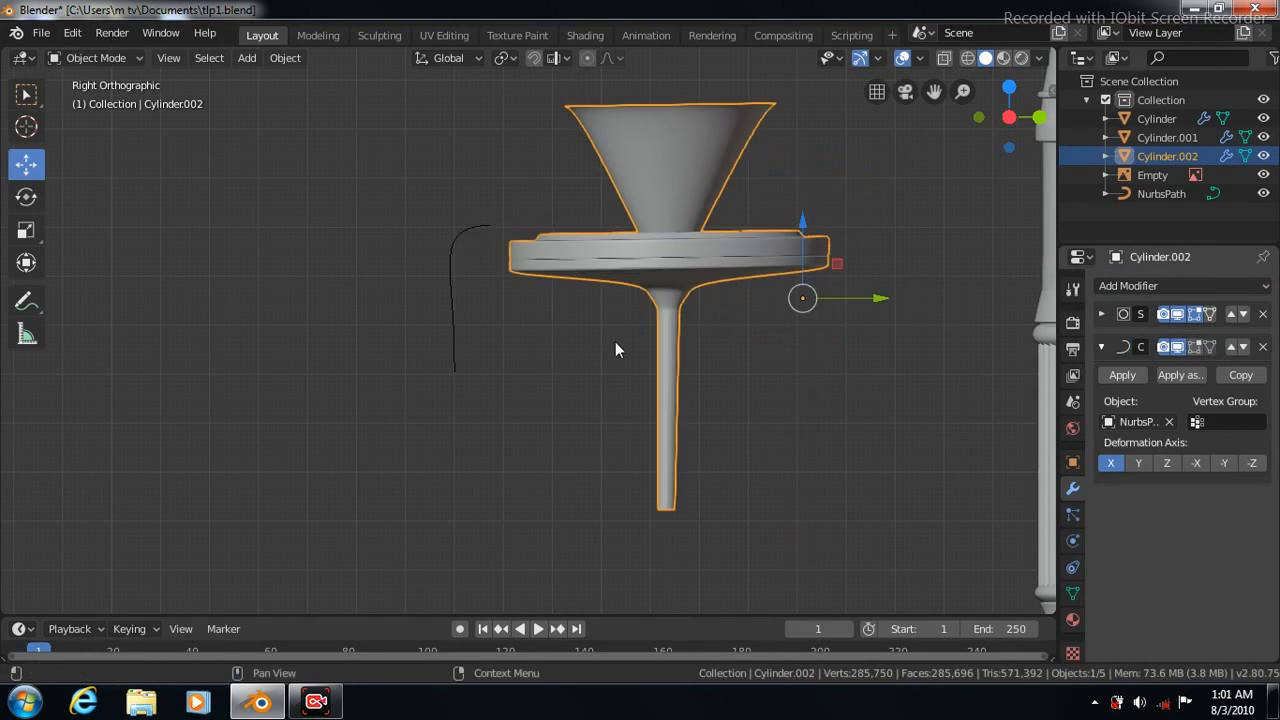
click(1138, 462)
Raise Cylinder.002 about 6.05 m along Z so its stem follows the path's bend, and fine-tune it by about -0.66 m
drag(799, 195, 805, 98)
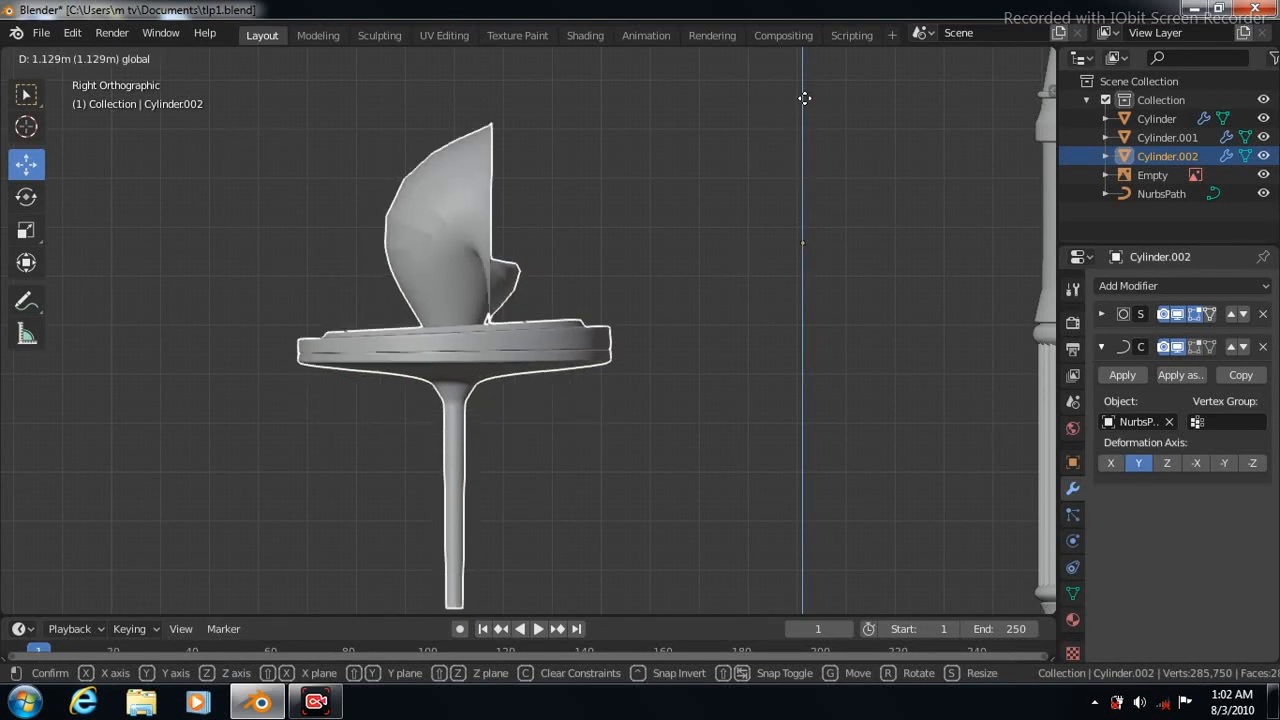
drag(810, 49, 790, 473)
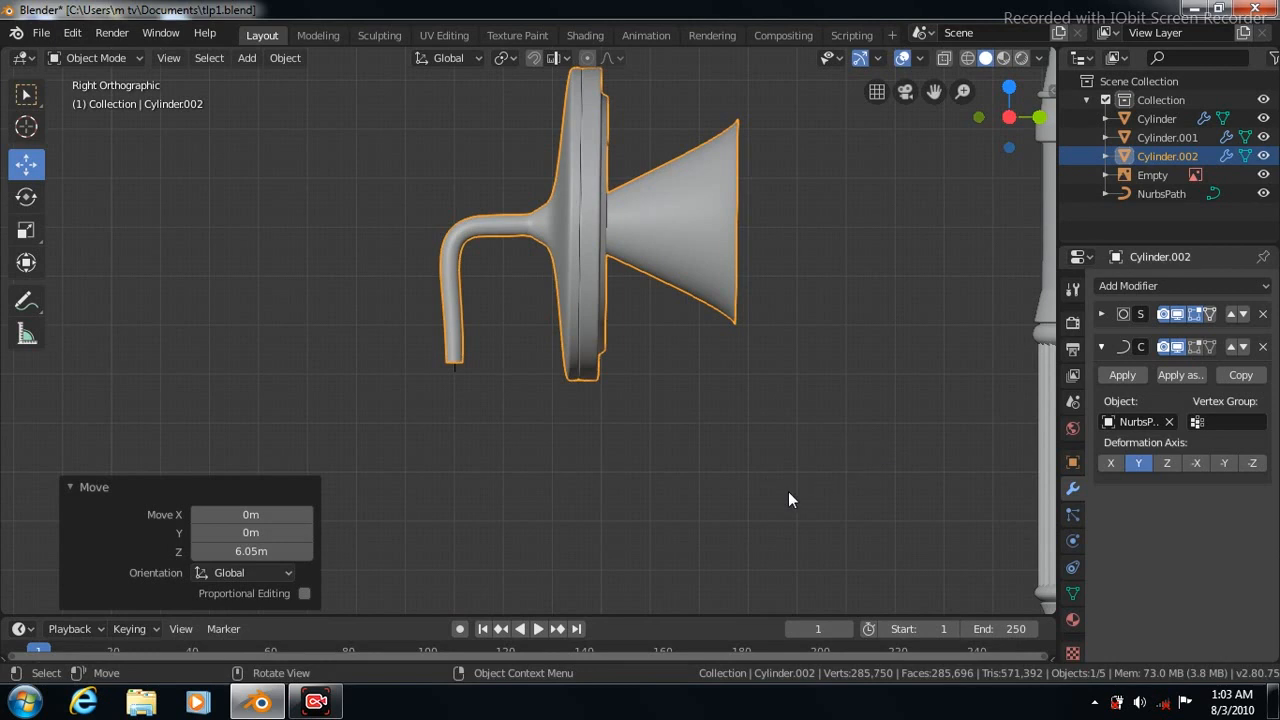
scroll(798, 492, down, 4)
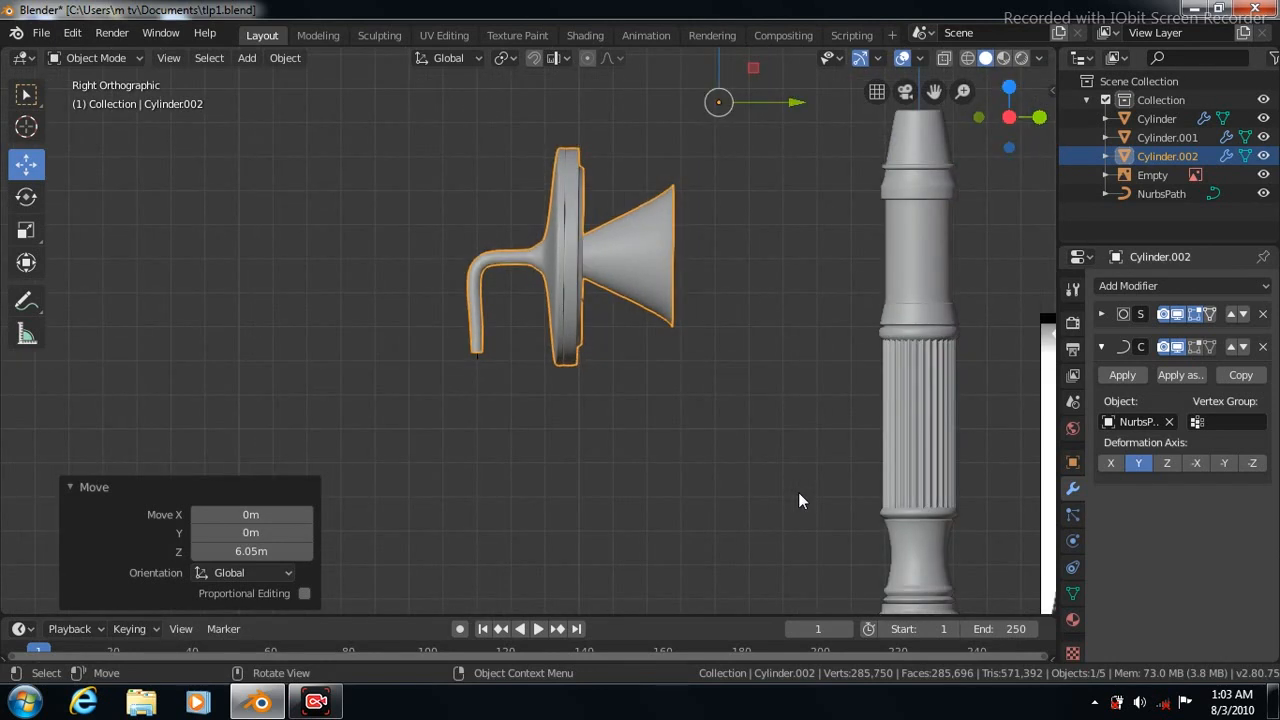
drag(686, 61, 690, 80)
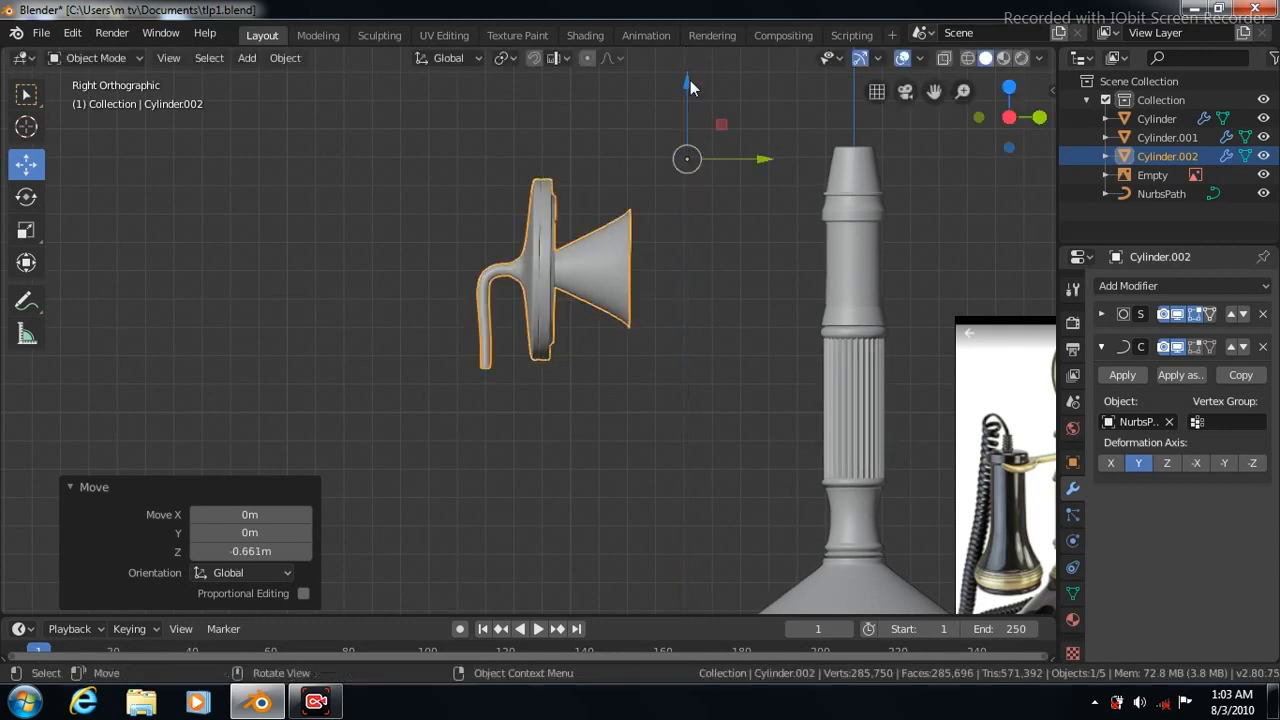
Turn on X-ray in Edit Mode and select the whole stem of Cylinder.002 for scaling
key(Tab)
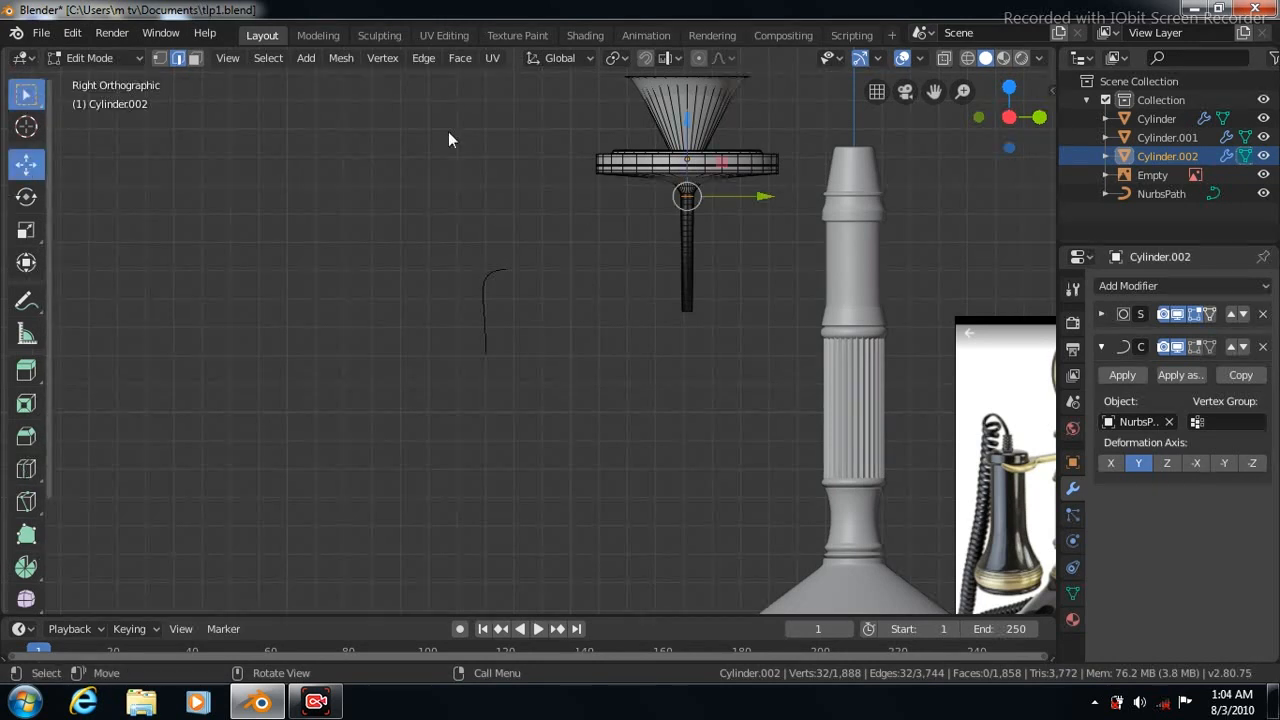
key(w)
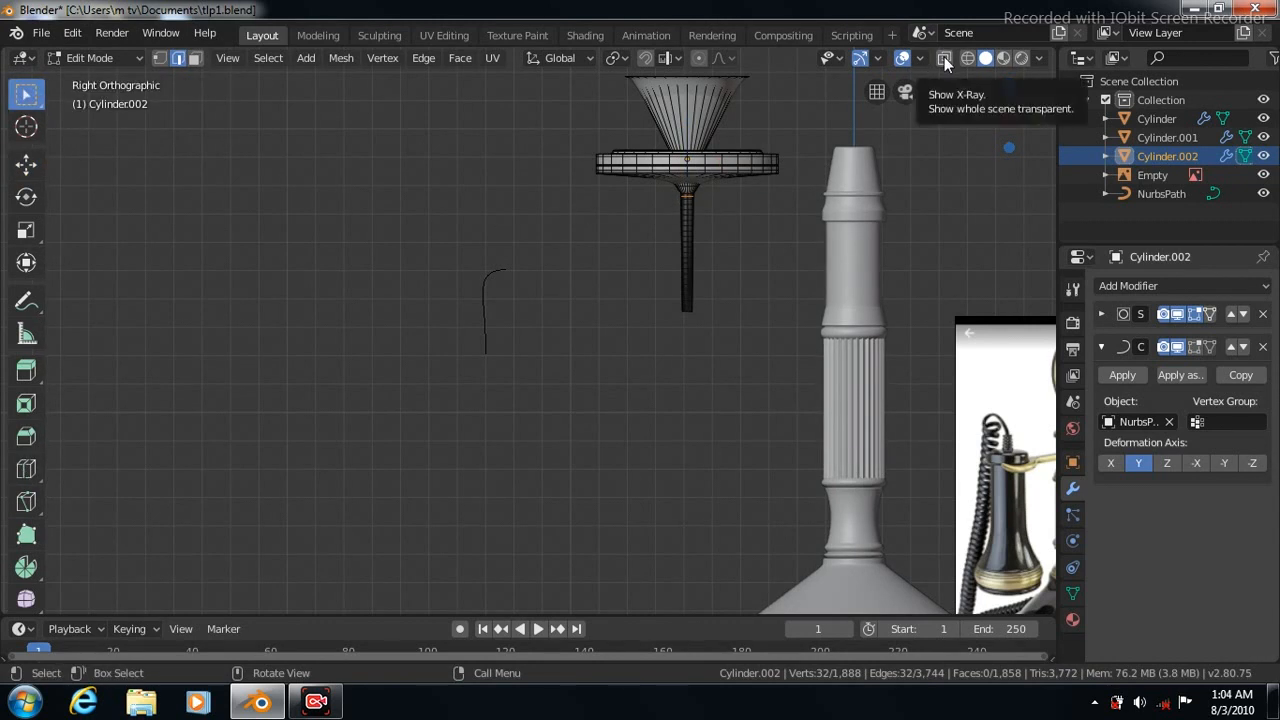
click(944, 57)
drag(653, 194, 722, 322)
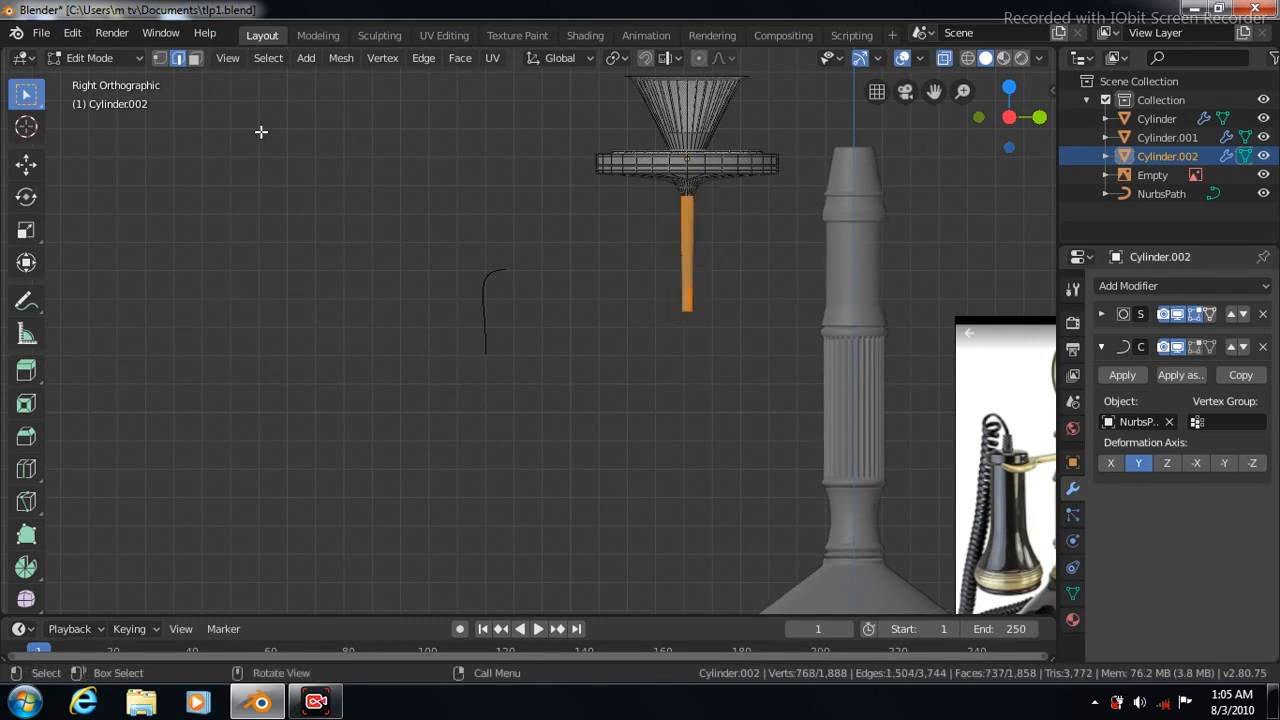
click(26, 232)
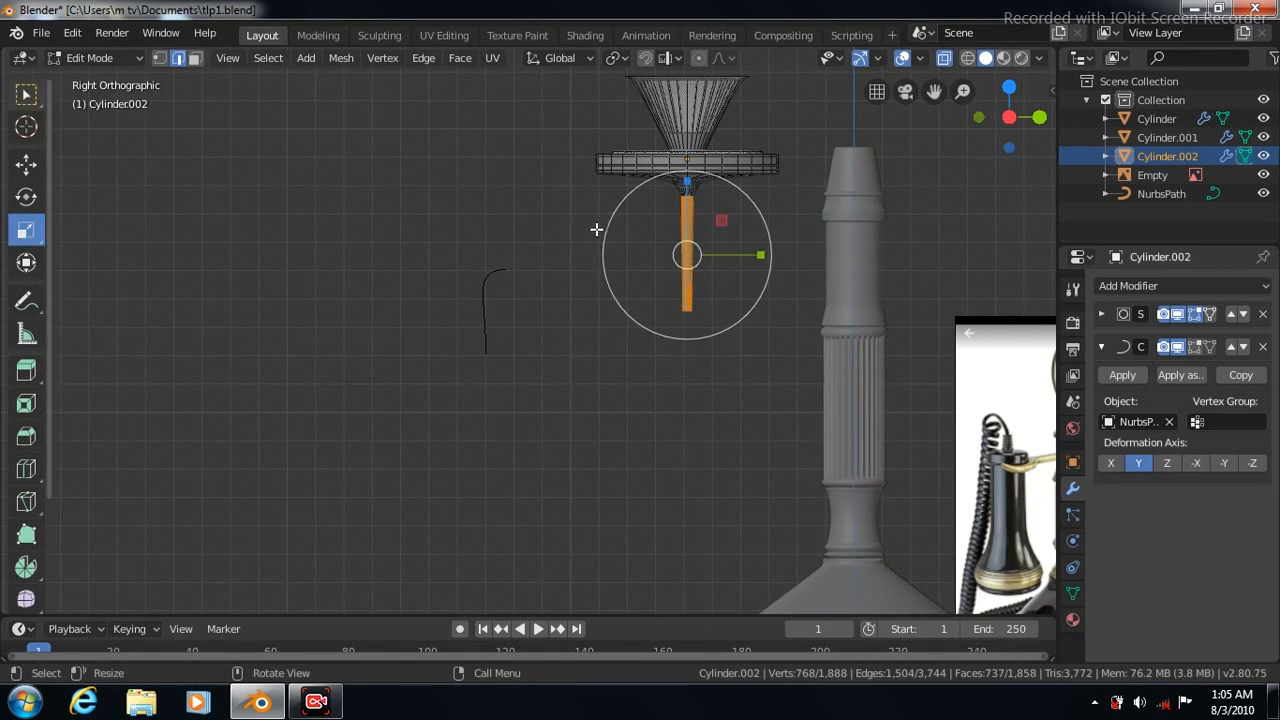
Lengthen the stem by moving its lower end section about -1.79 m along Z, and turn X-ray off in Object Mode
key(w)
drag(670, 298, 703, 320)
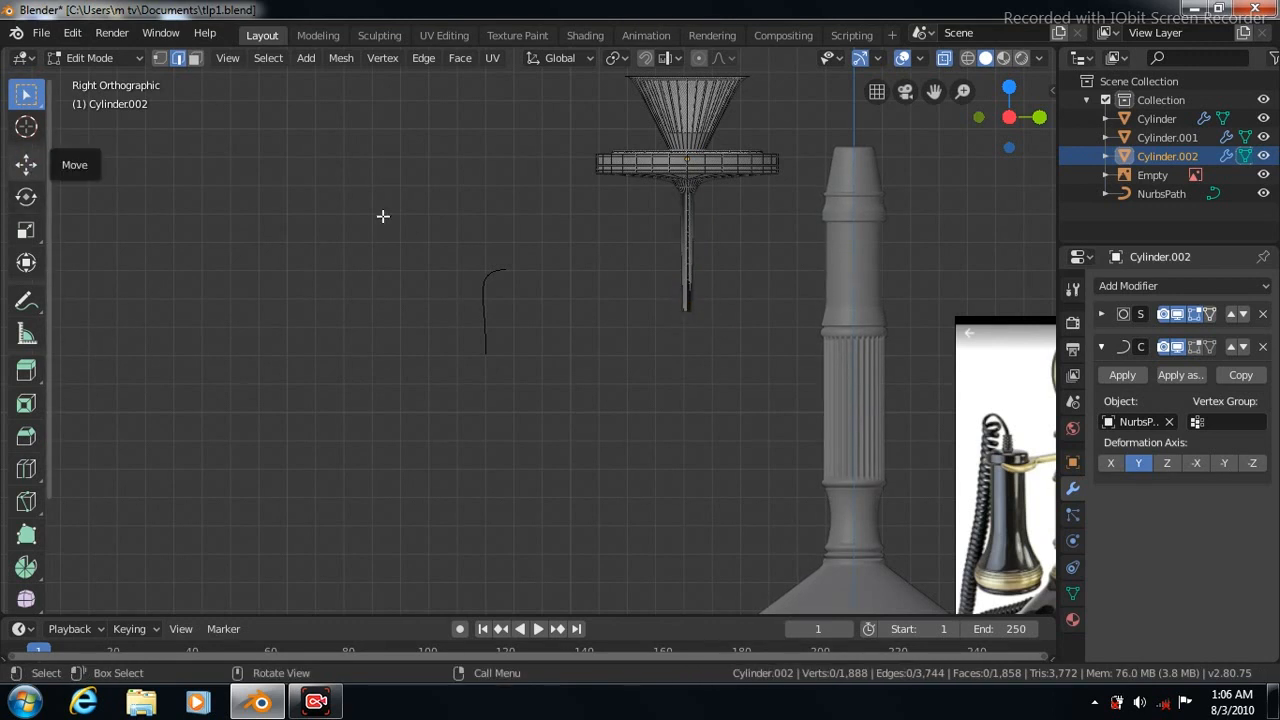
key(ctrl+z)
key(ctrl+shift+z)
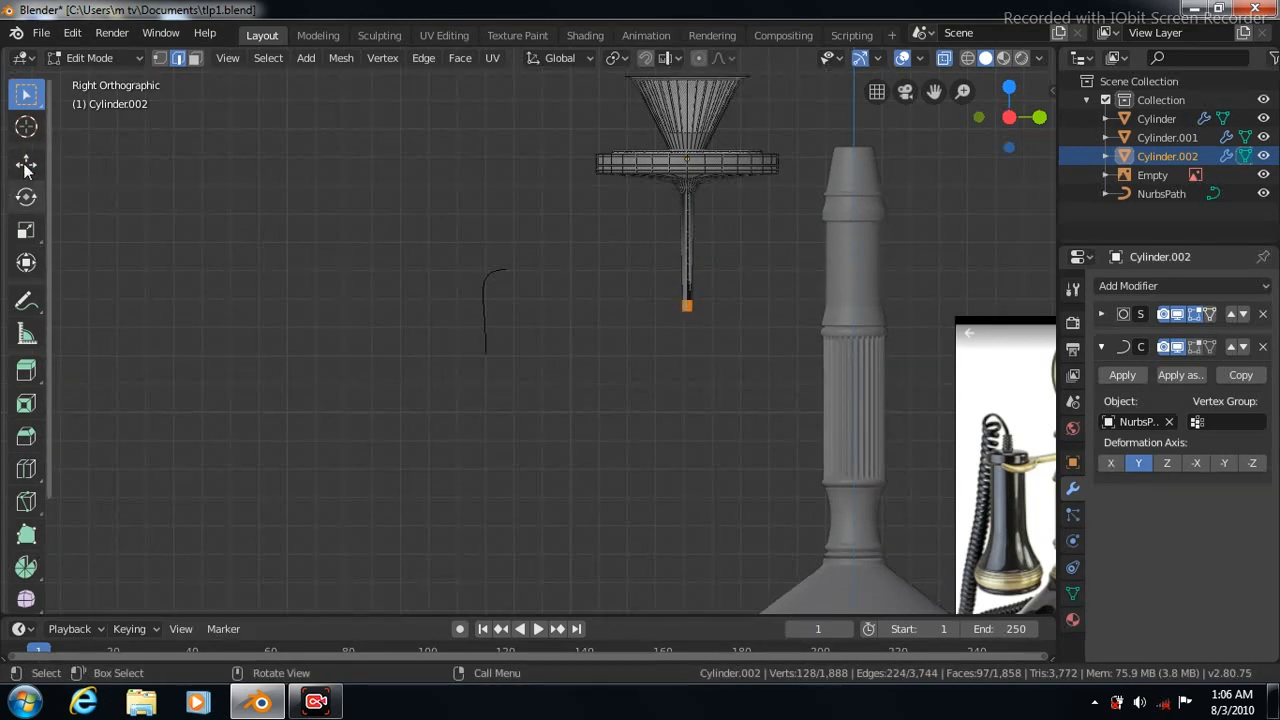
click(26, 166)
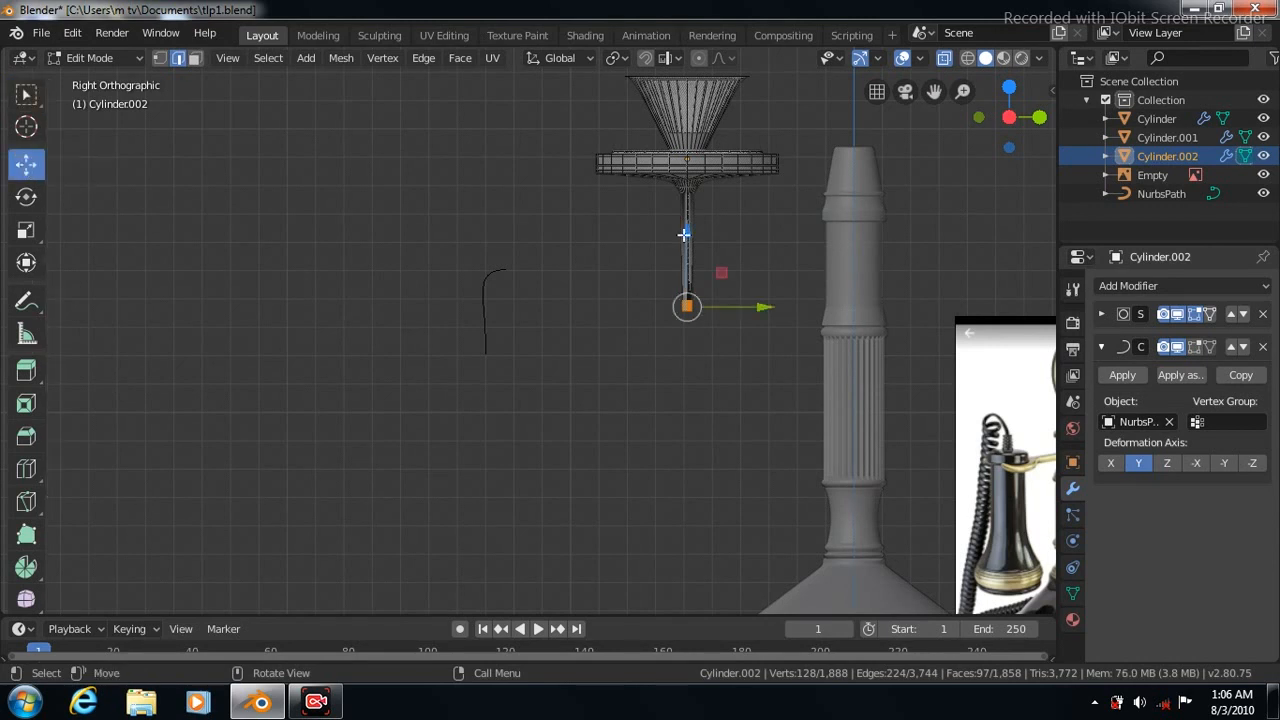
drag(686, 245, 690, 293)
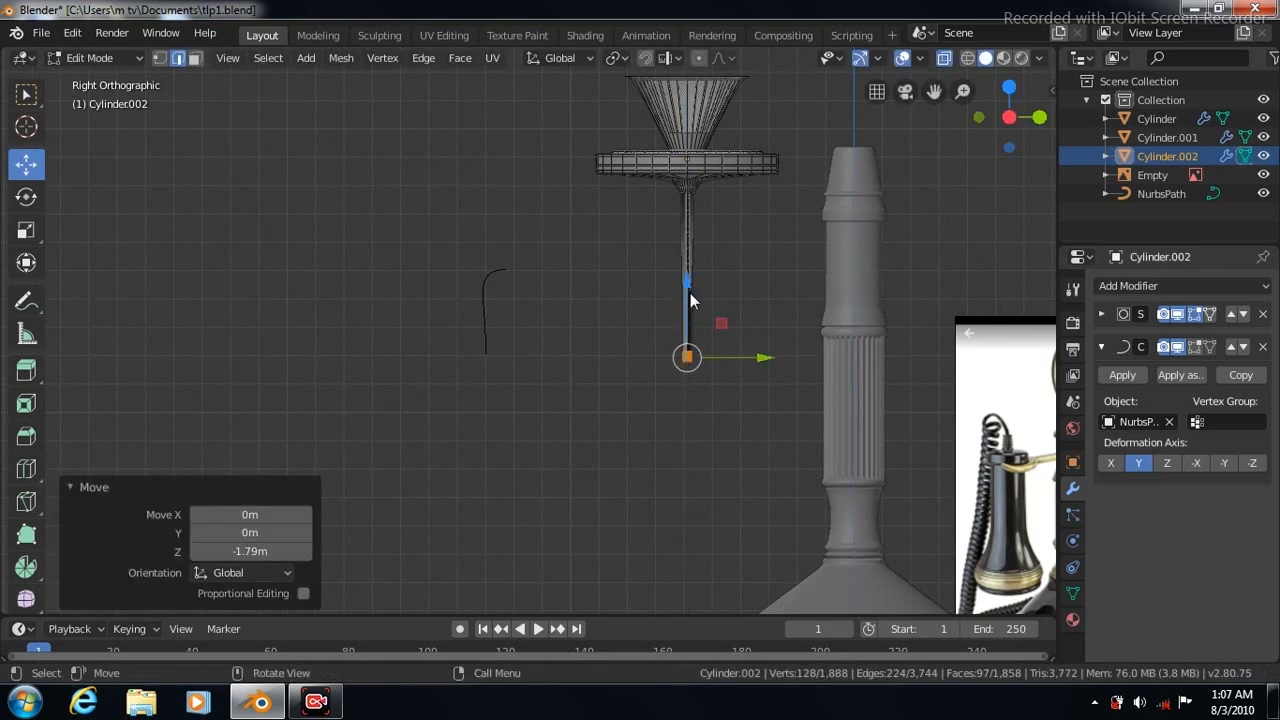
key(Tab)
click(943, 57)
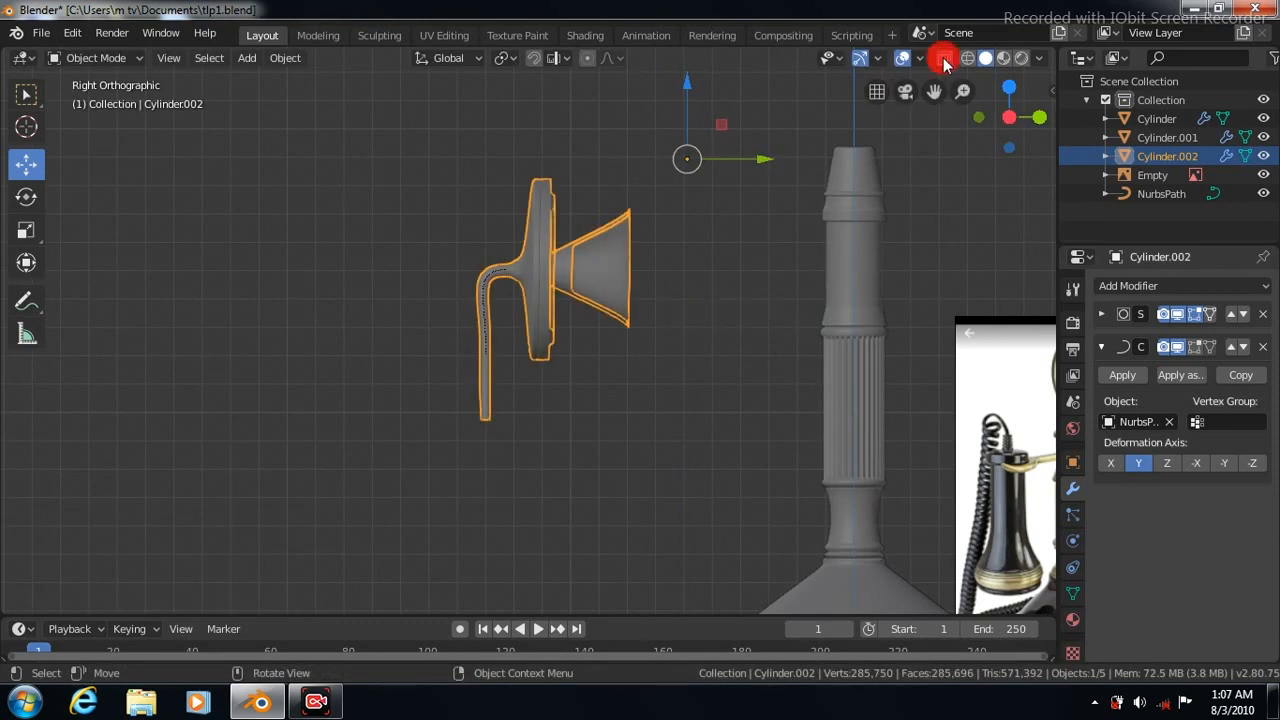
click(943, 57)
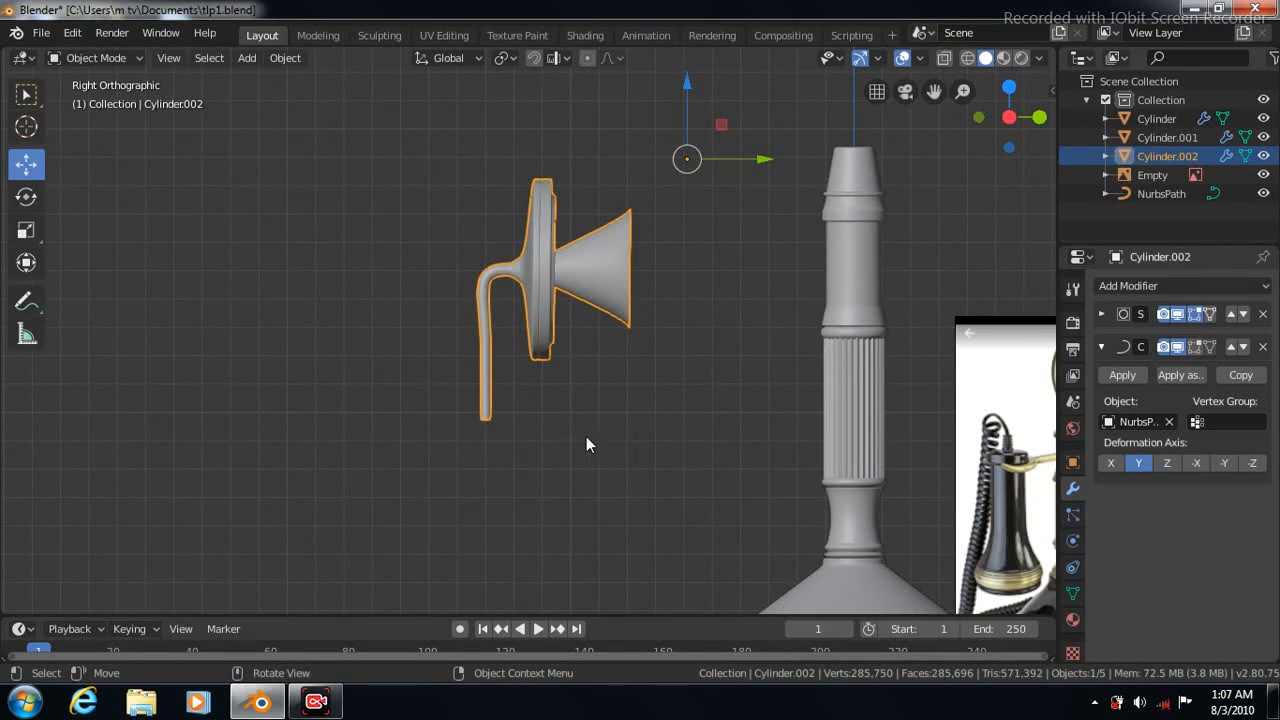
Move the NurbsPath control point at the bend about 0.69 m along Y to soften the stem's curve
click(1140, 193)
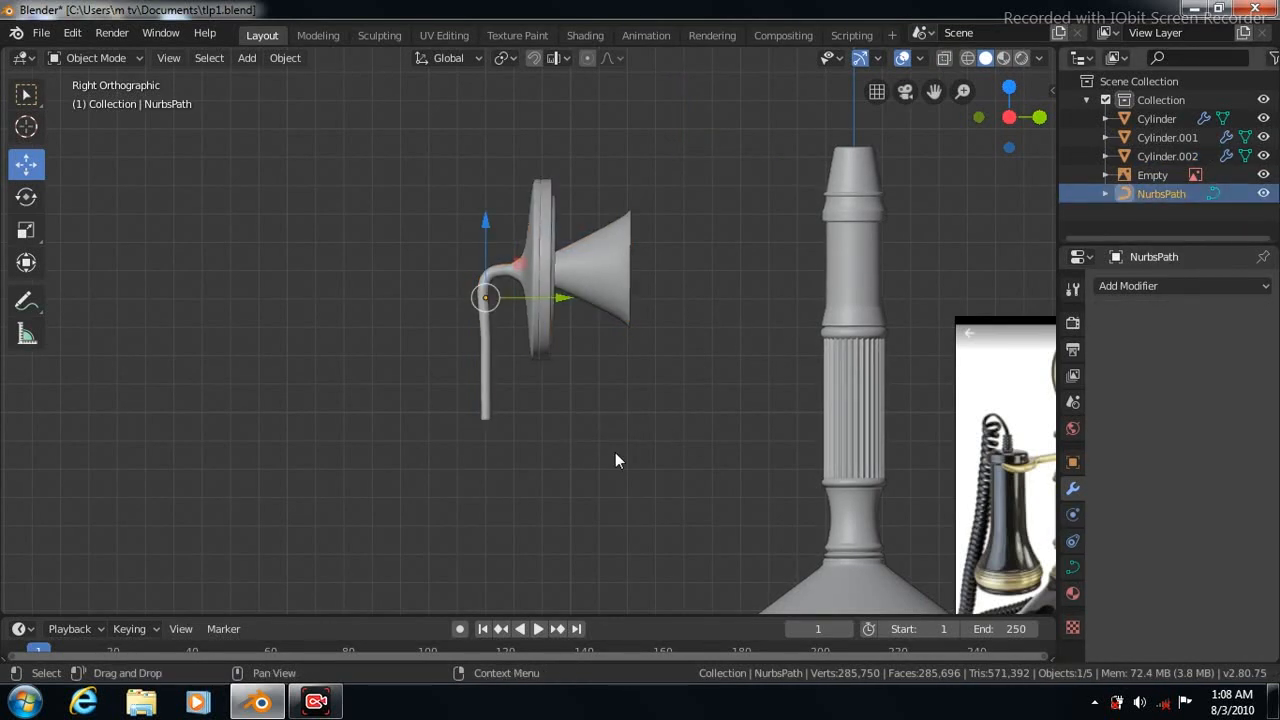
key(Tab)
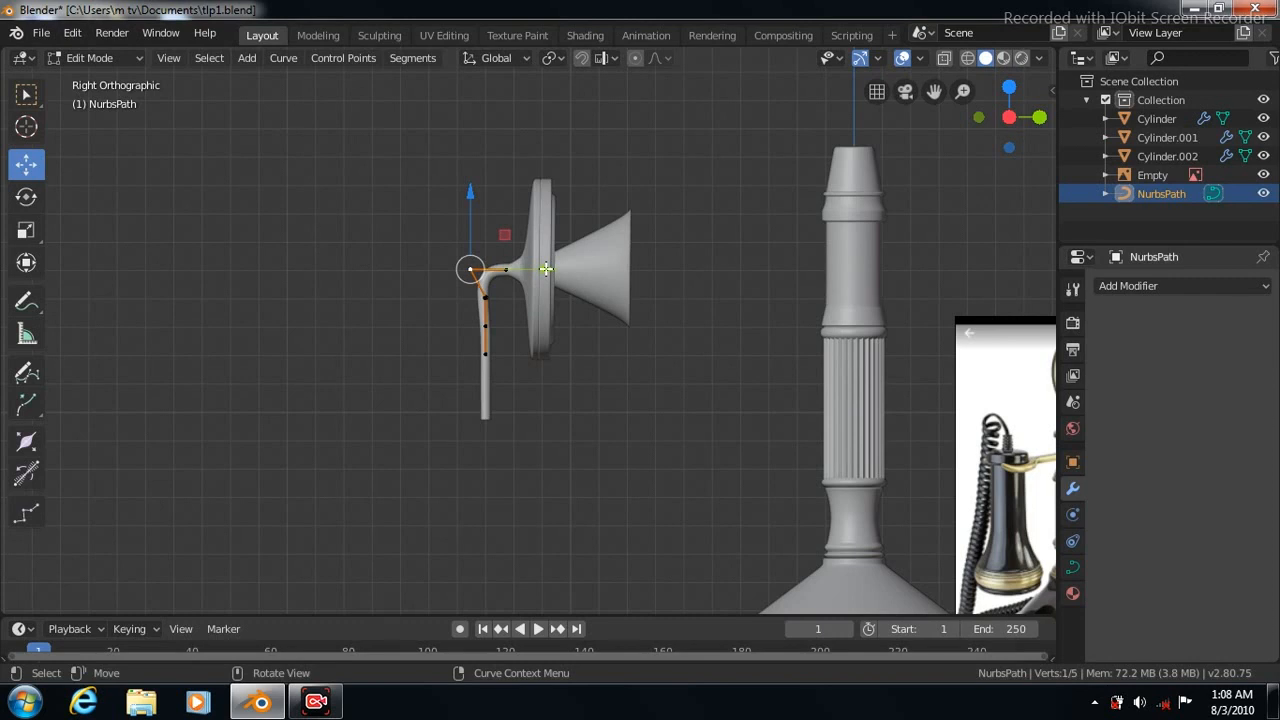
key(g)
key(y)
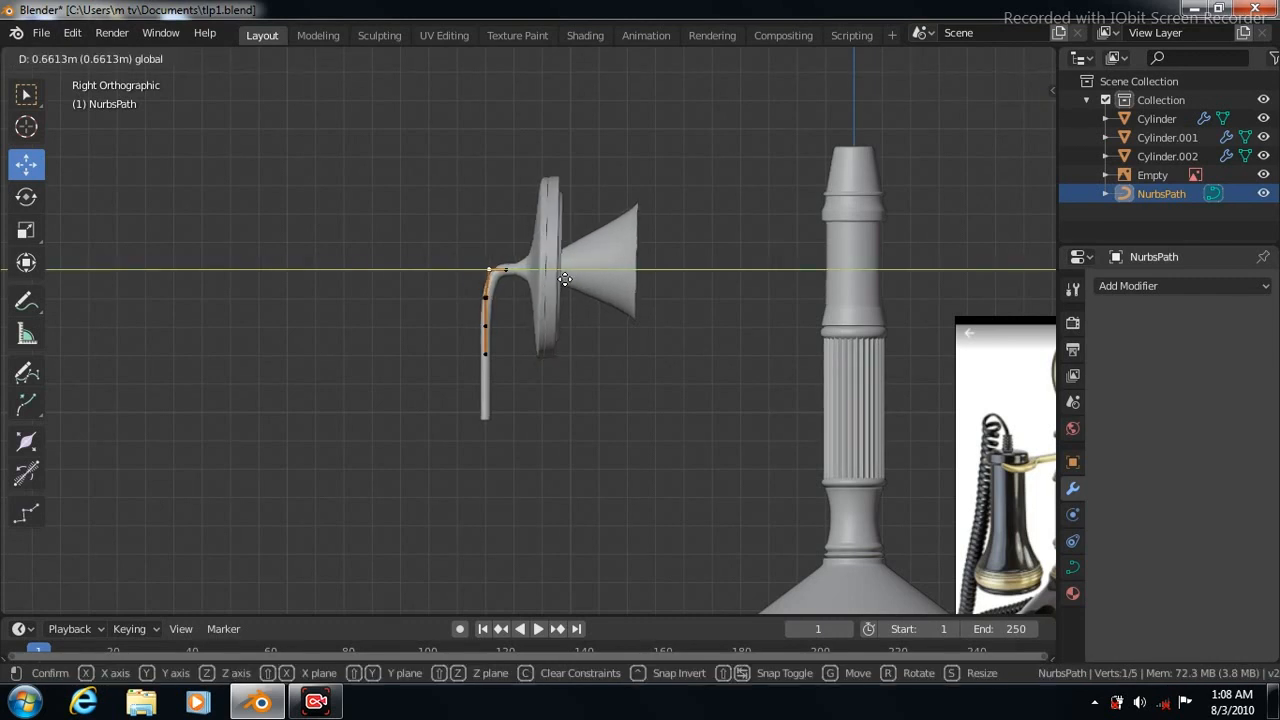
click(572, 282)
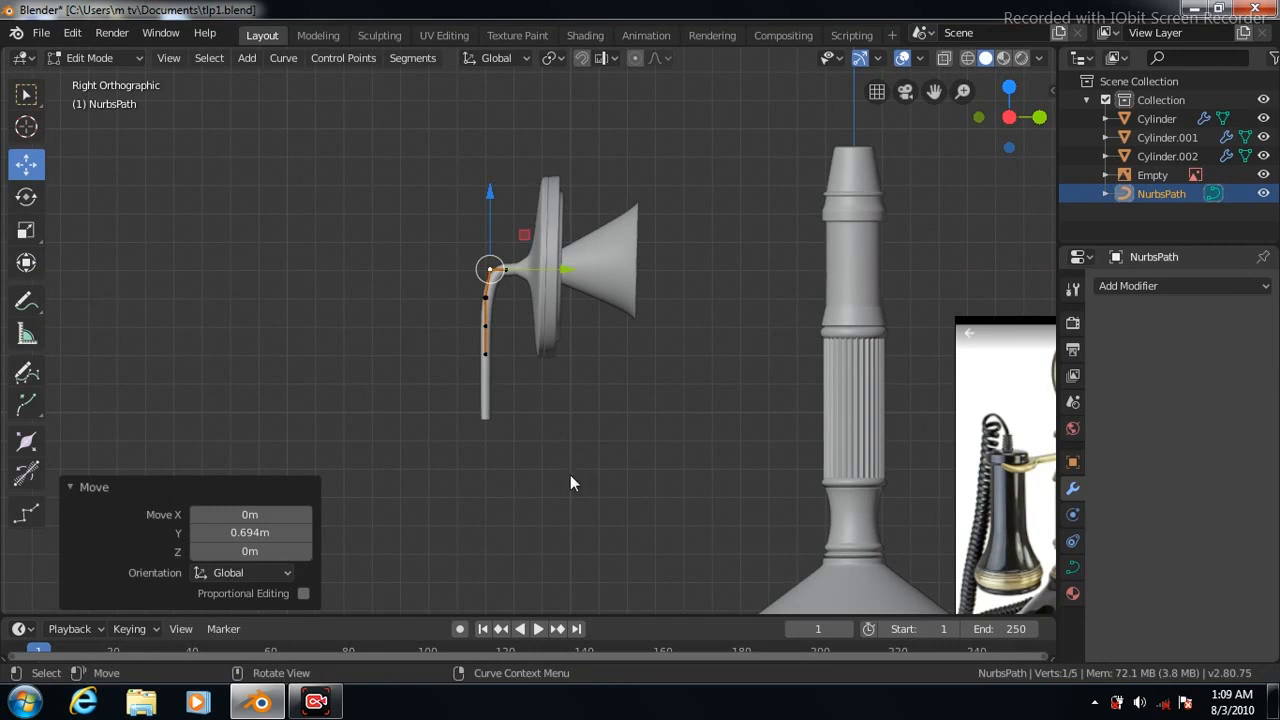
key(Tab)
Apply the Curve modifier on Cylinder.002 and save the file
click(550, 233)
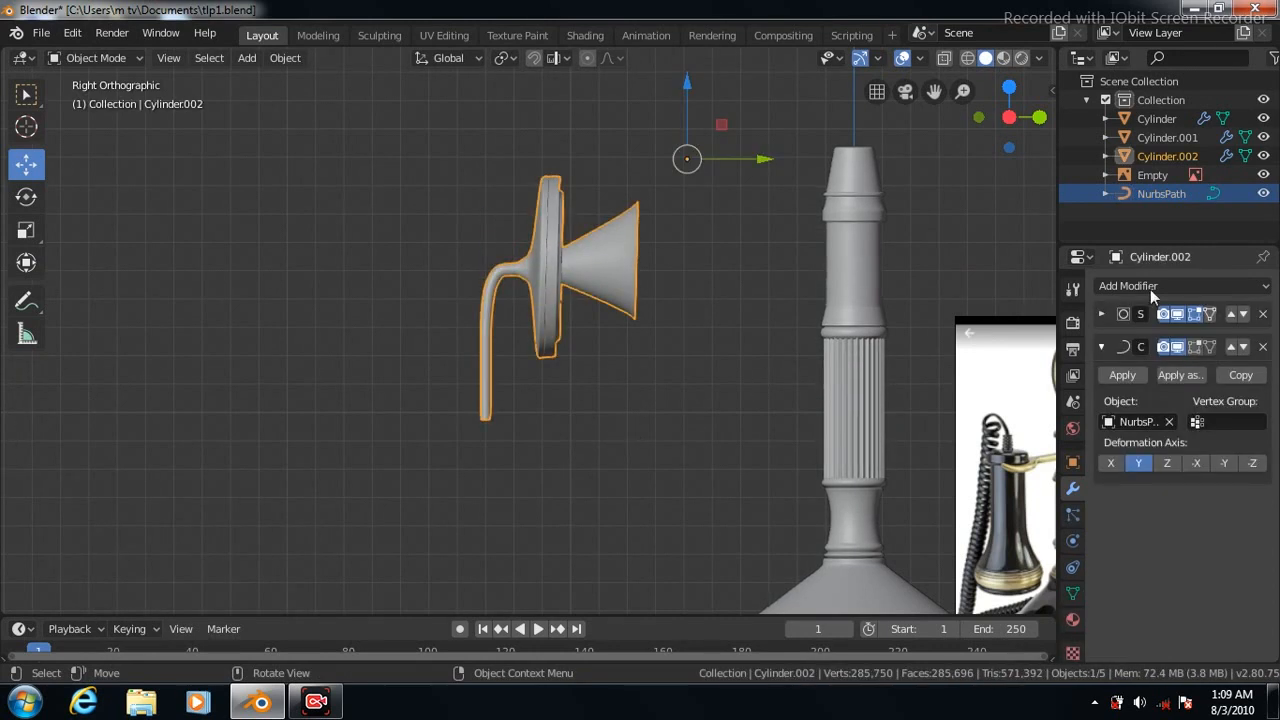
click(1117, 374)
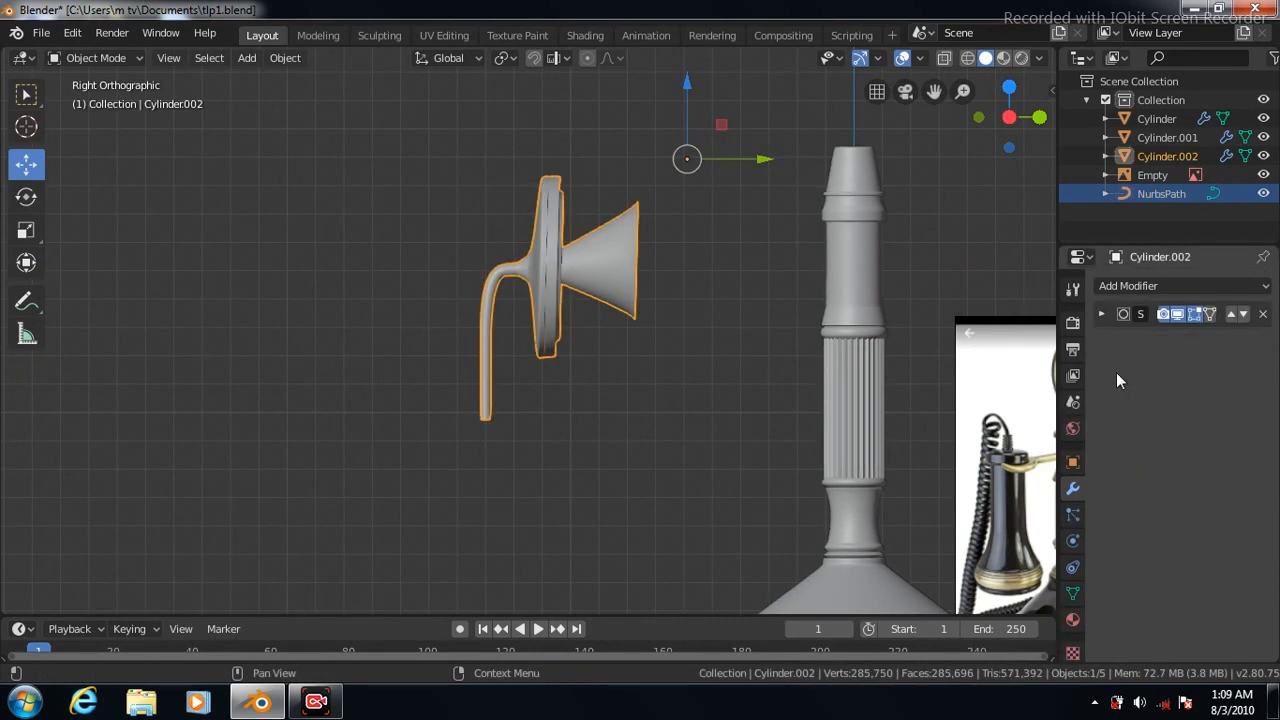
key(ctrl+s)
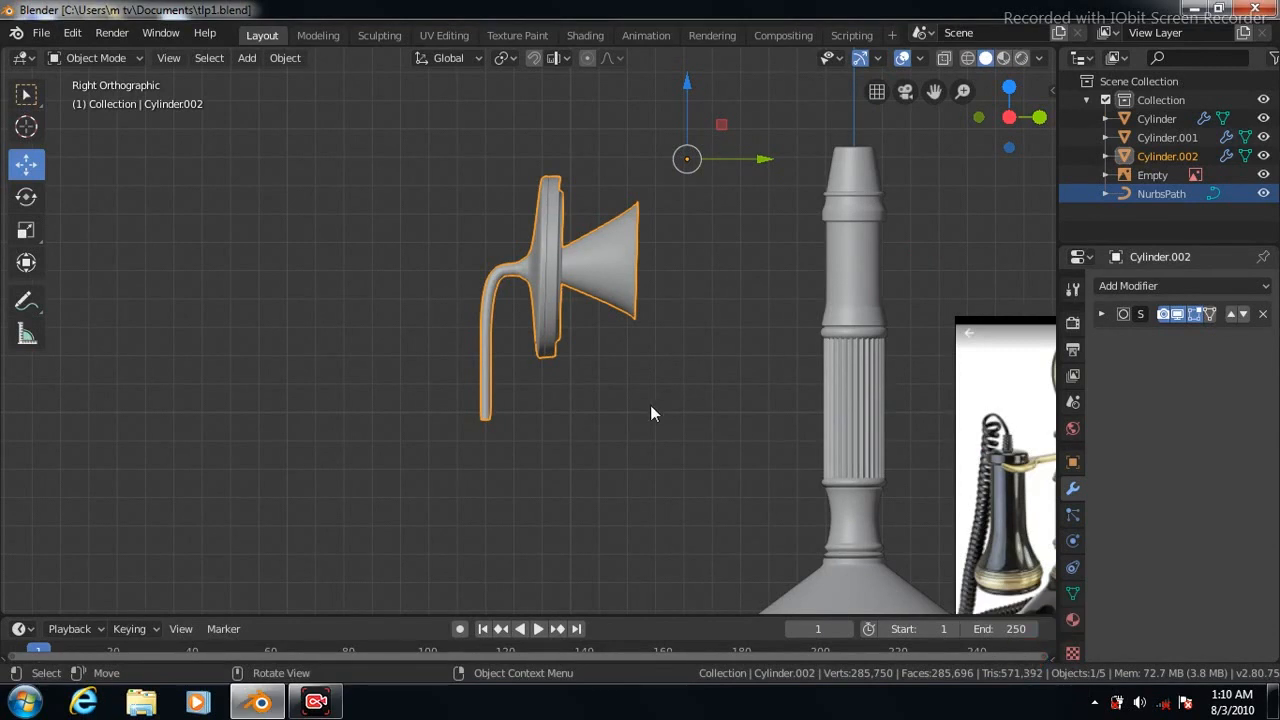
Open the upright column Cylinder.001 in Edit Mode and view its upper plain section close up from the front
click(862, 256)
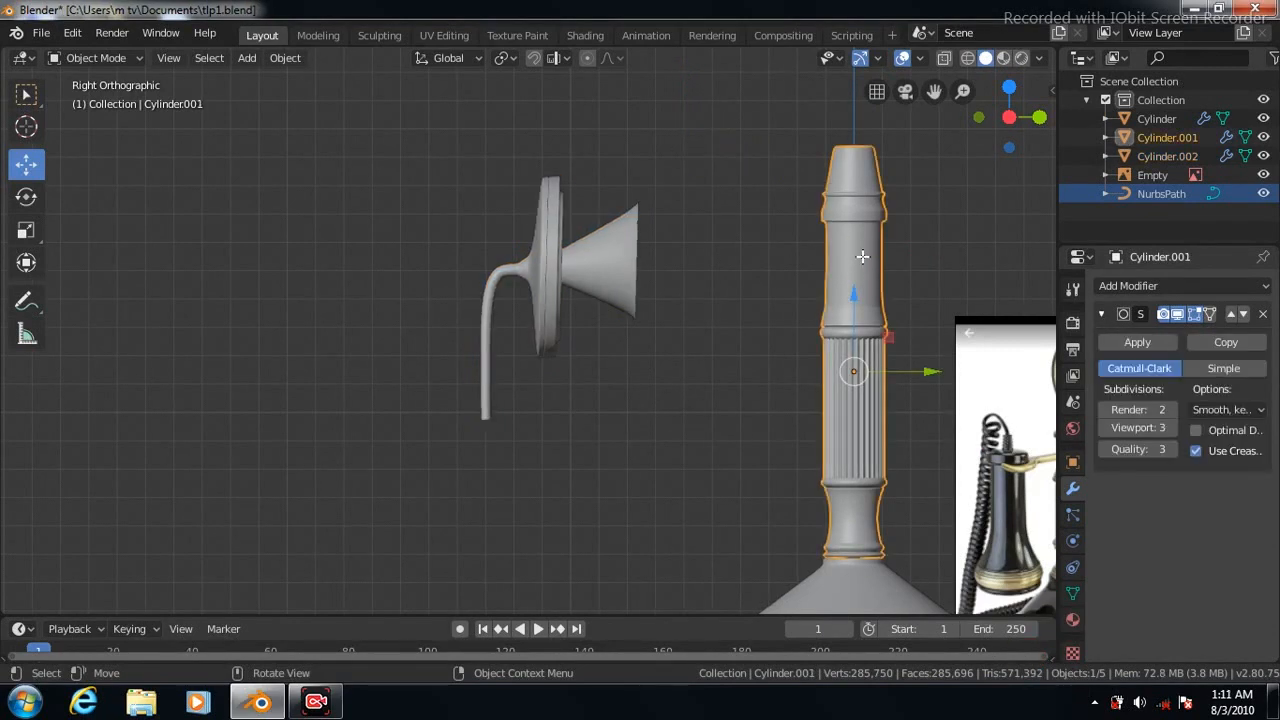
key(Tab)
drag(940, 96, 631, 101)
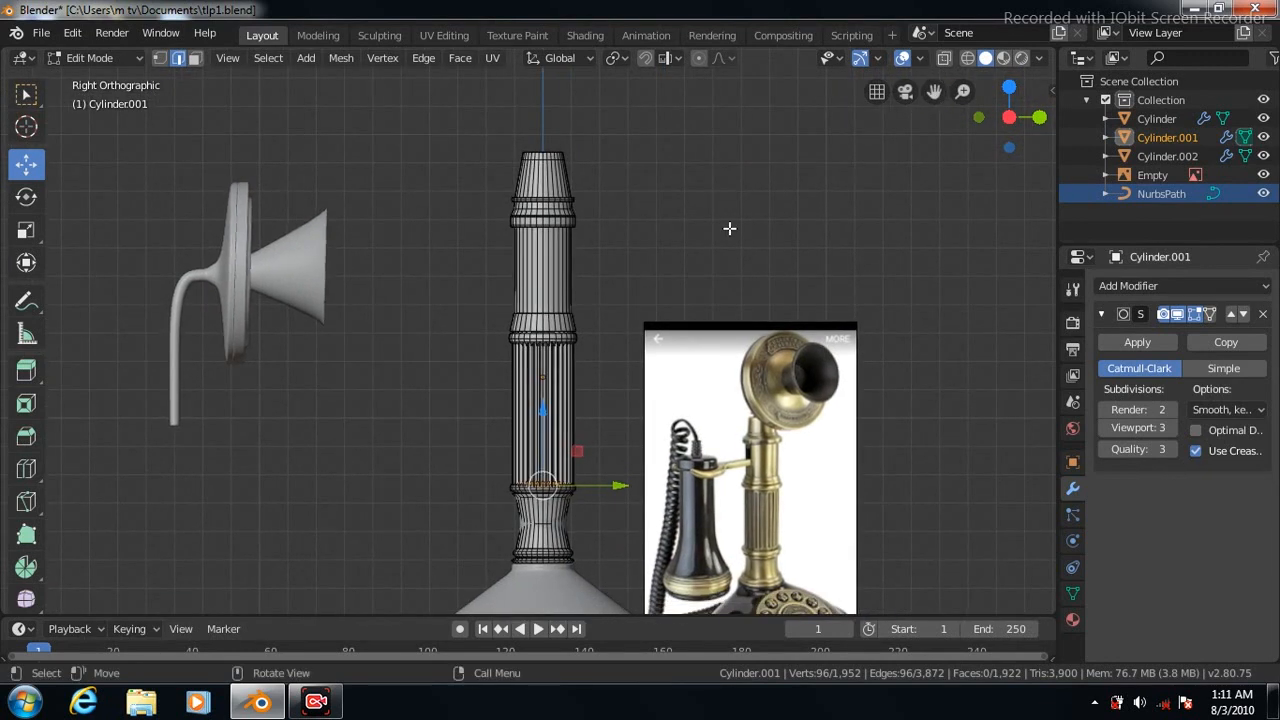
key(KP_1)
scroll(556, 272, up, 7)
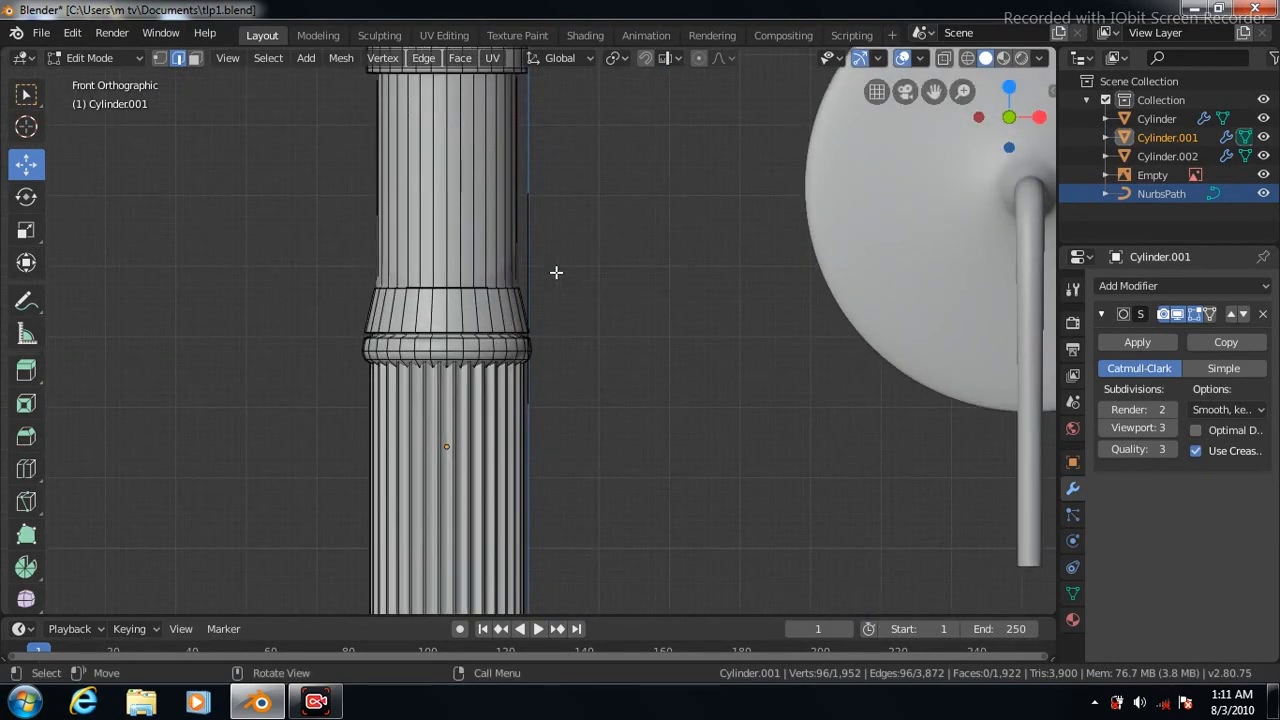
drag(935, 93, 960, 375)
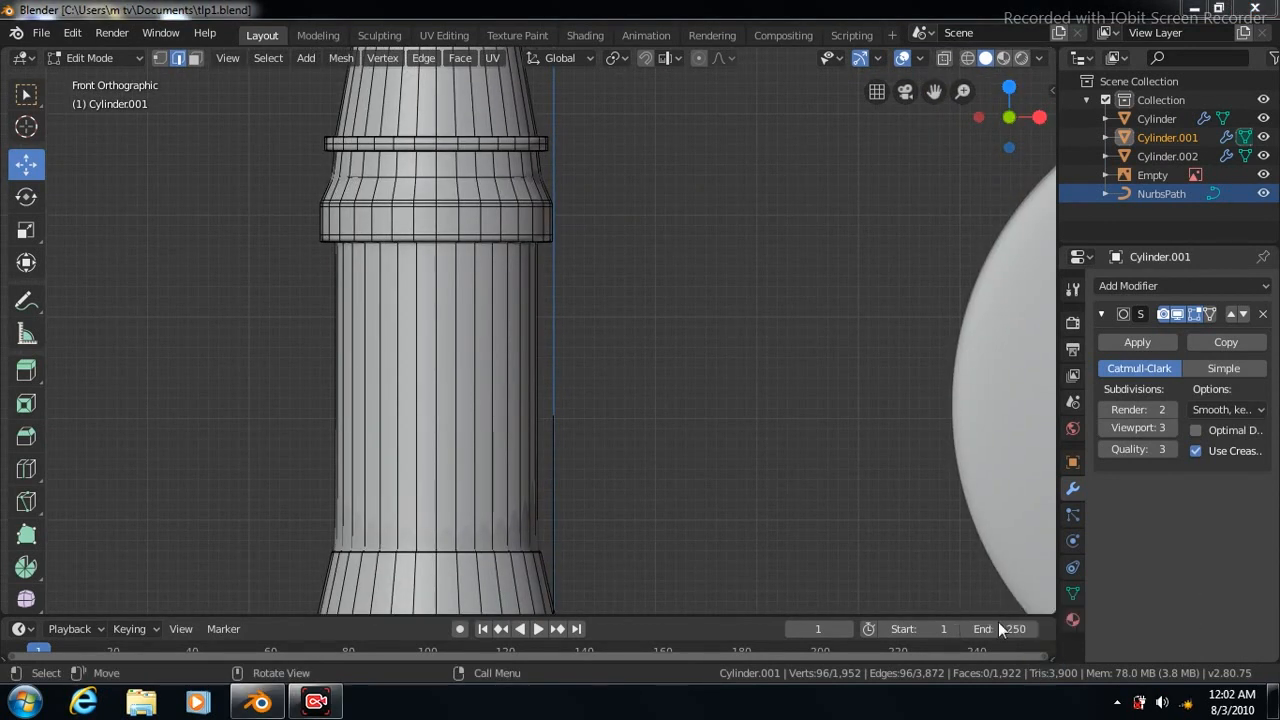
Select three adjacent full-height front faces on the column's upper plain section
click(196, 58)
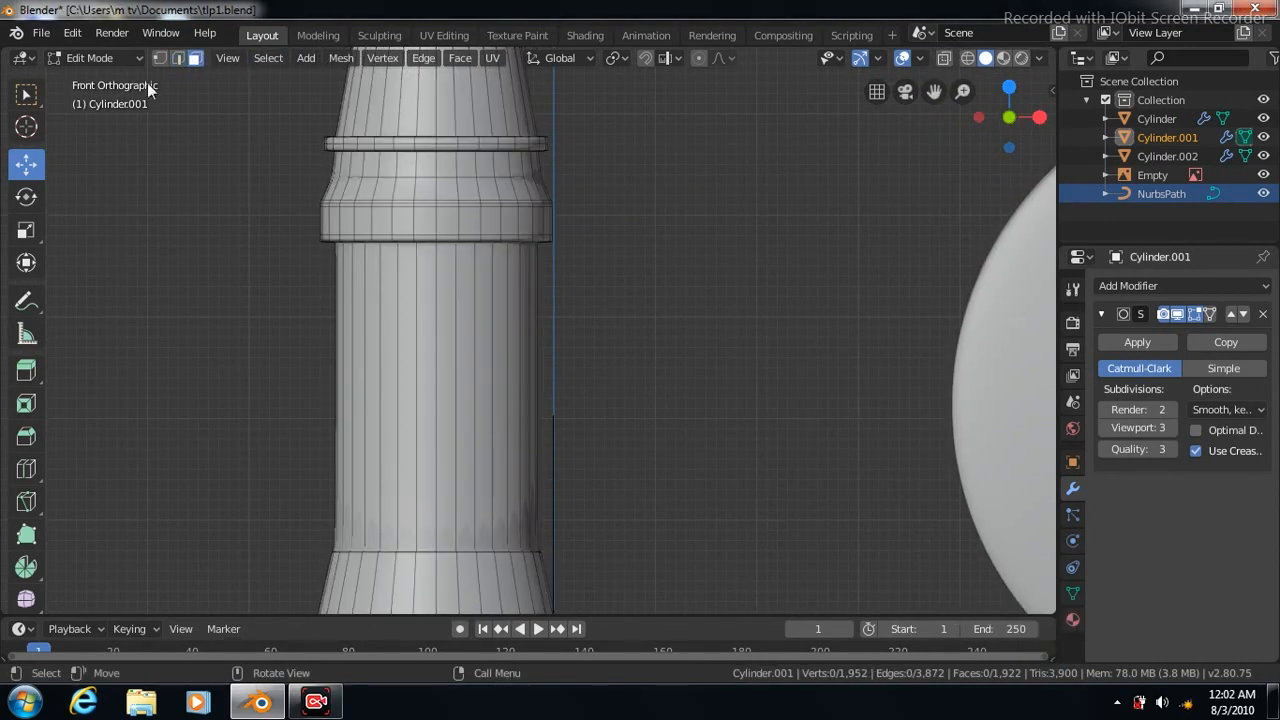
click(26, 94)
click(420, 321)
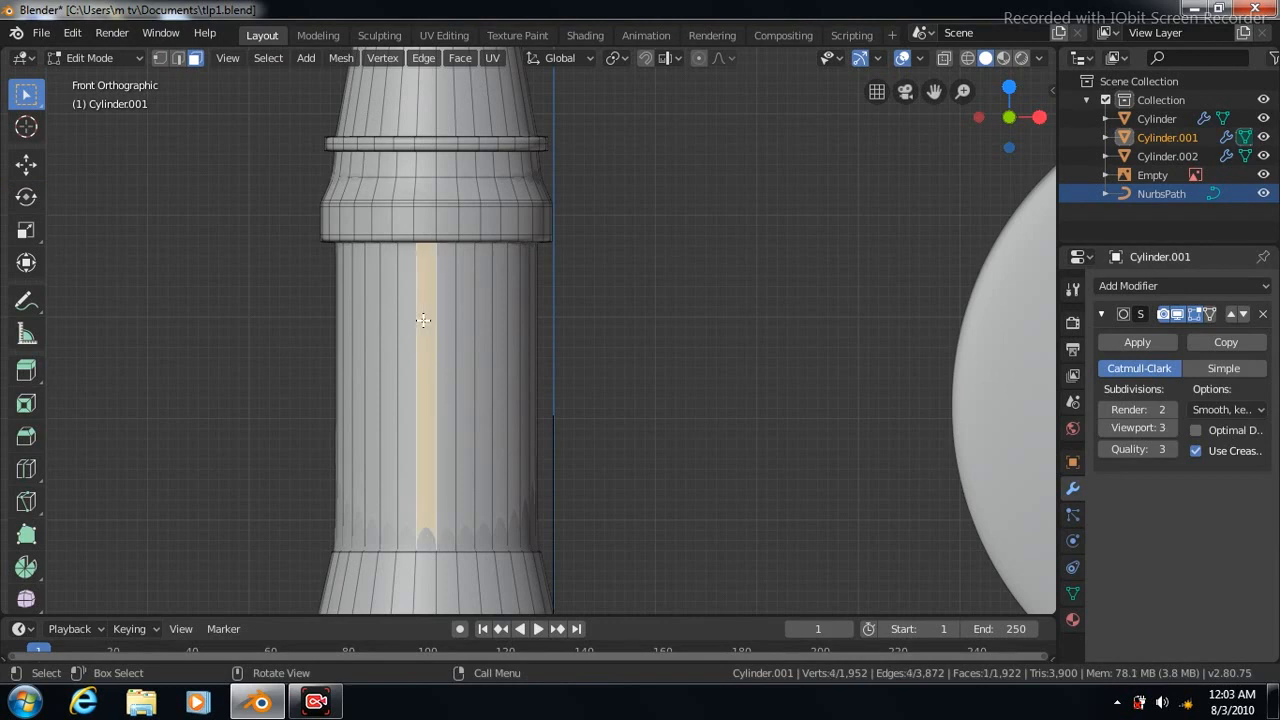
shift+click(411, 329)
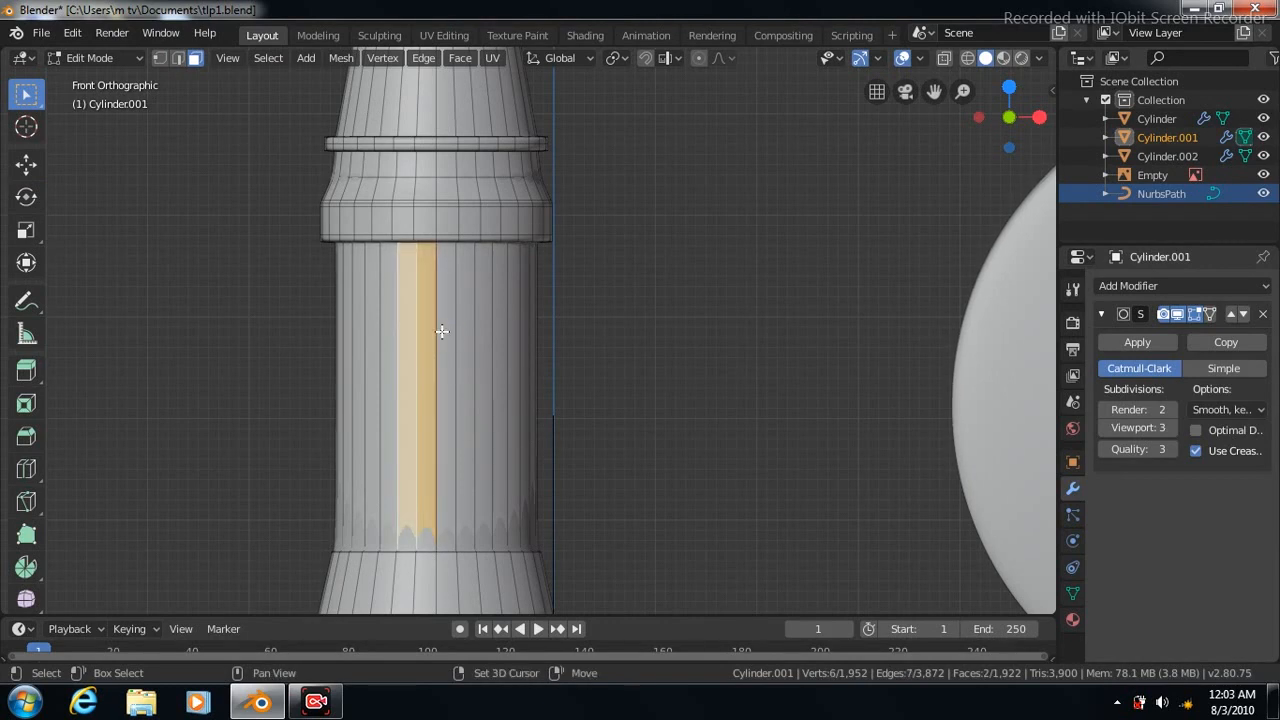
shift+click(440, 331)
Add two loop cuts around the plain section, one slid to its lower edge (factor 1.000) and one below mid-height (factor 0.384)
click(26, 470)
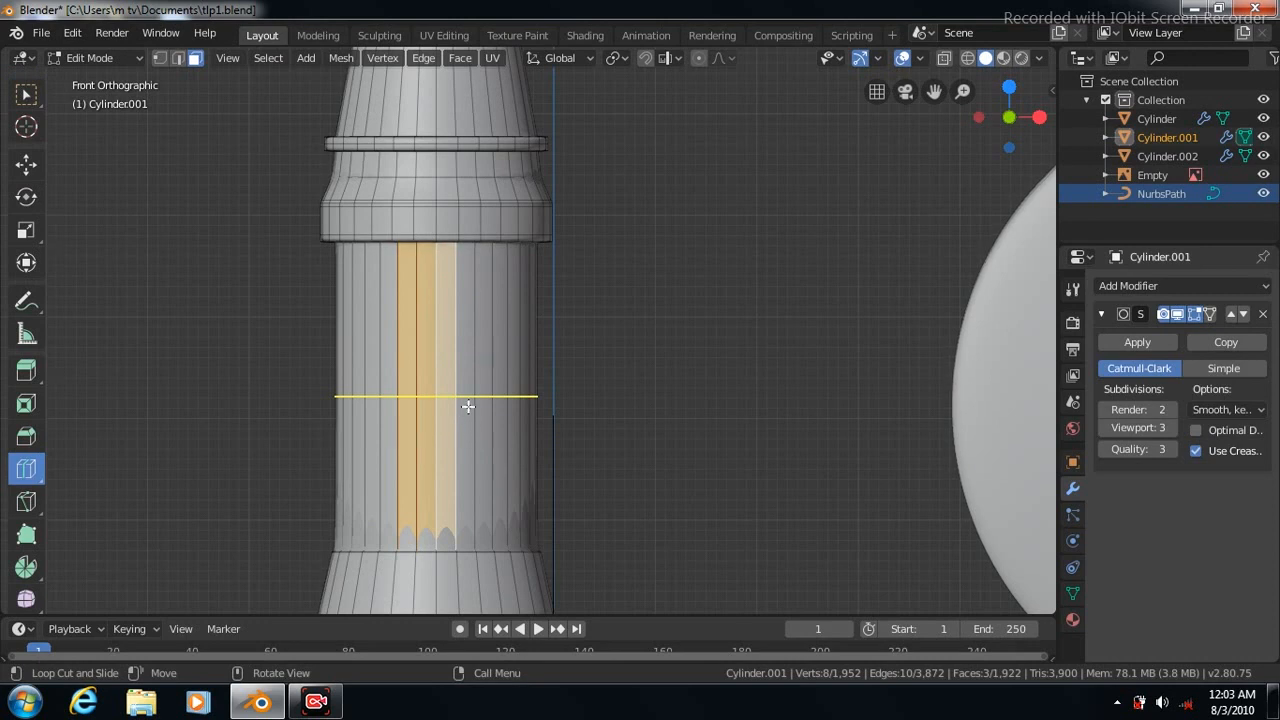
drag(483, 396, 483, 563)
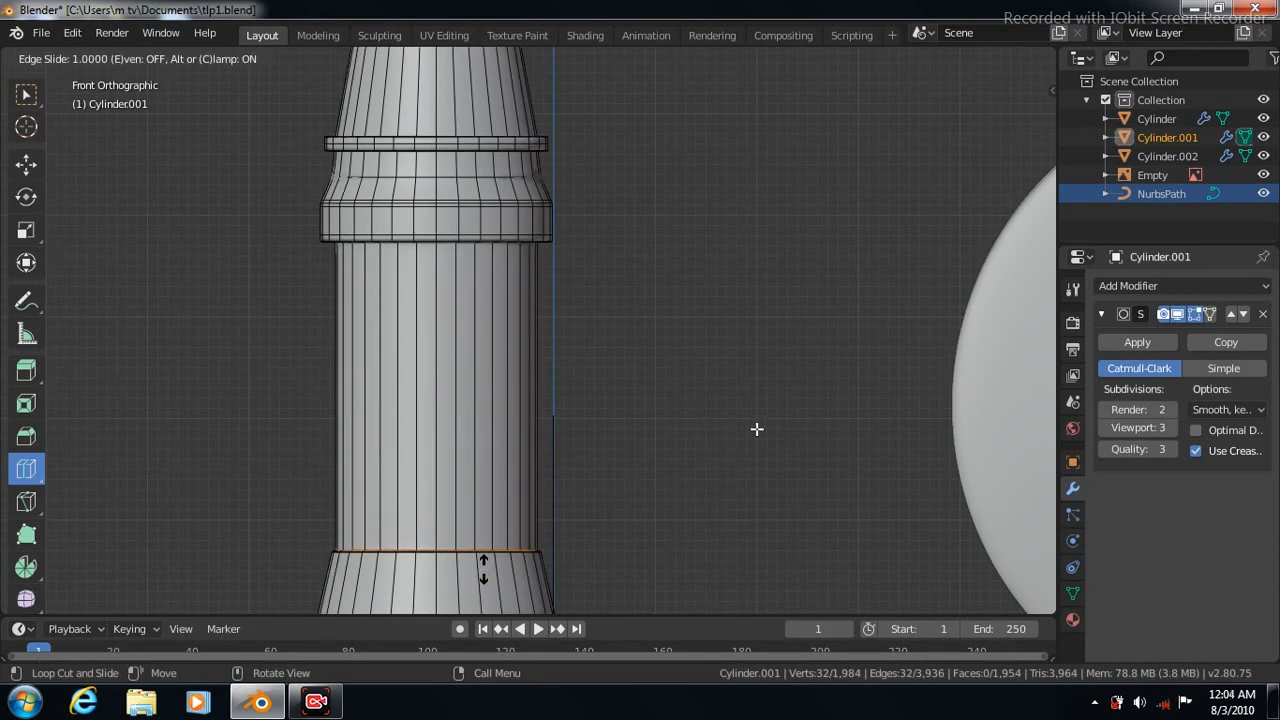
drag(637, 460, 651, 466)
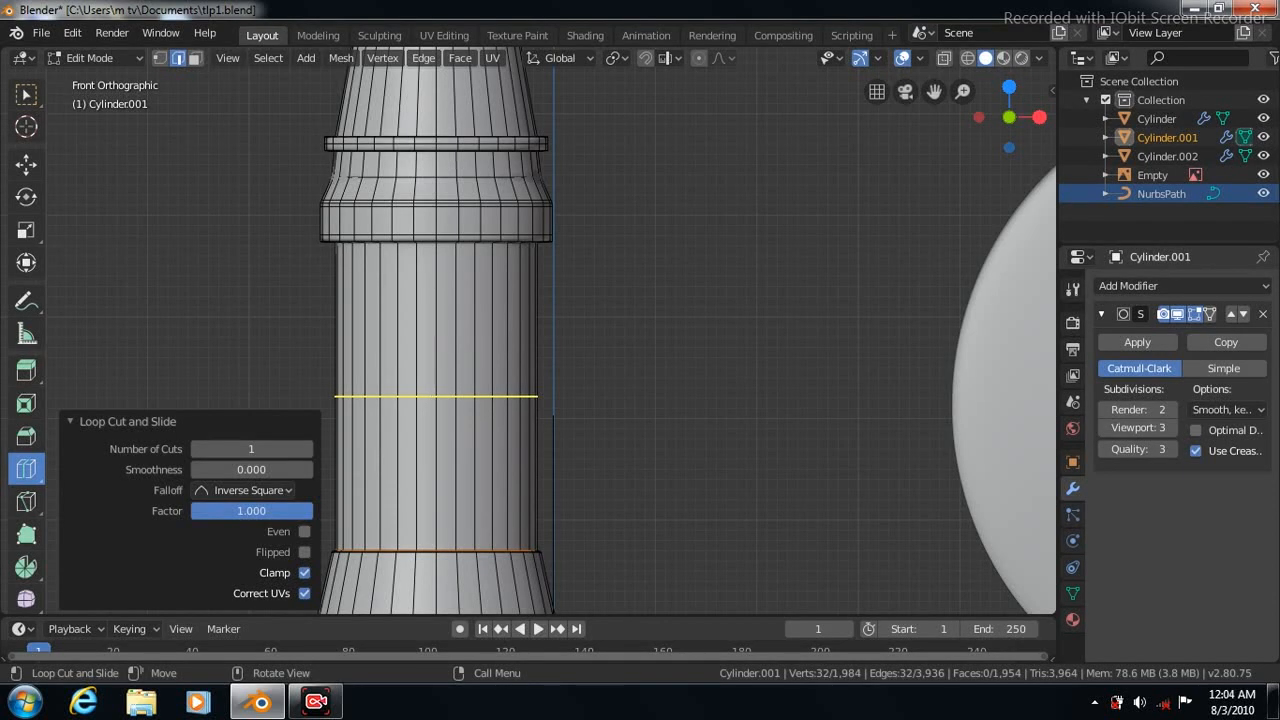
drag(435, 396, 436, 455)
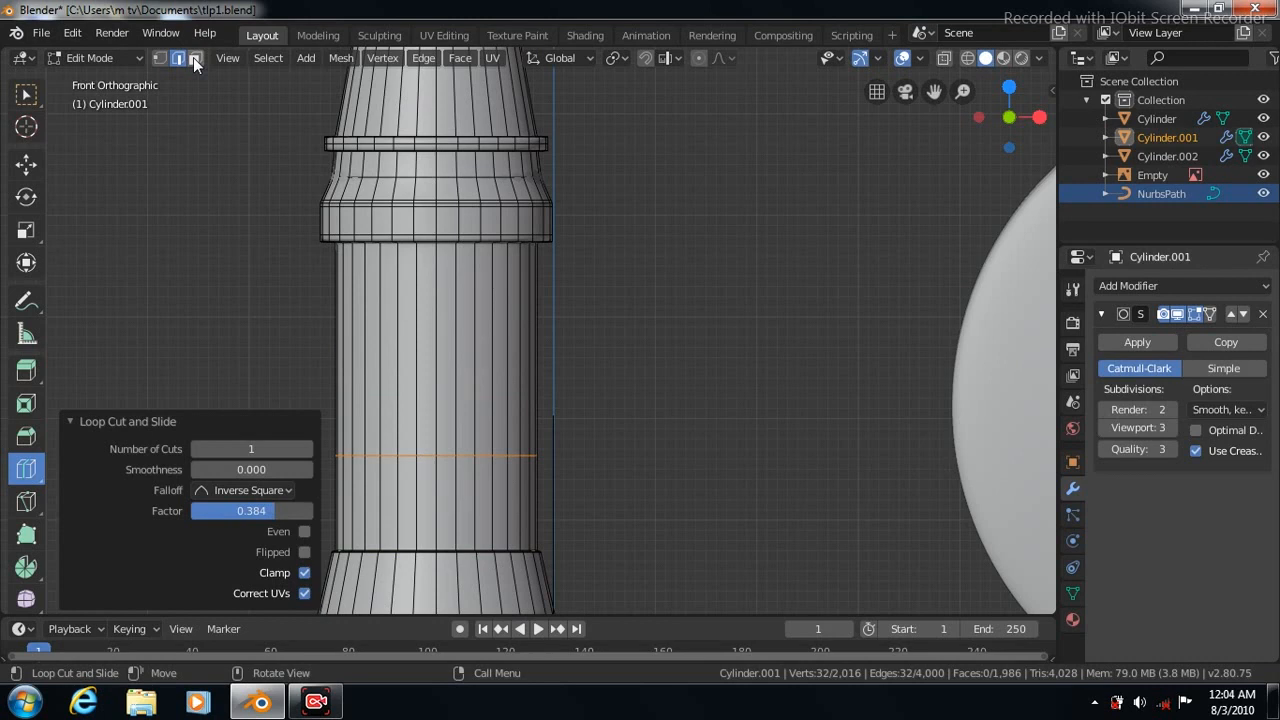
Delete three adjacent front faces above the new edge loop to cut a tall opening in the column
click(27, 95)
click(427, 366)
shift+click(444, 347)
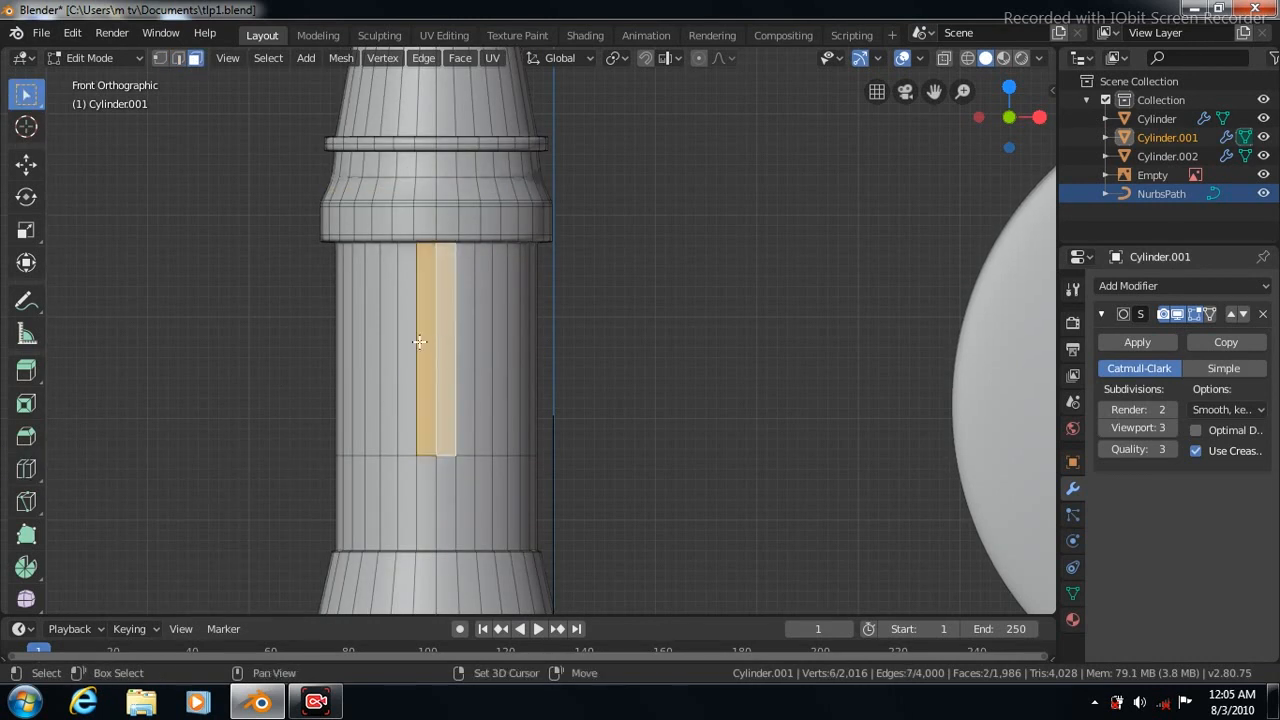
shift+click(402, 337)
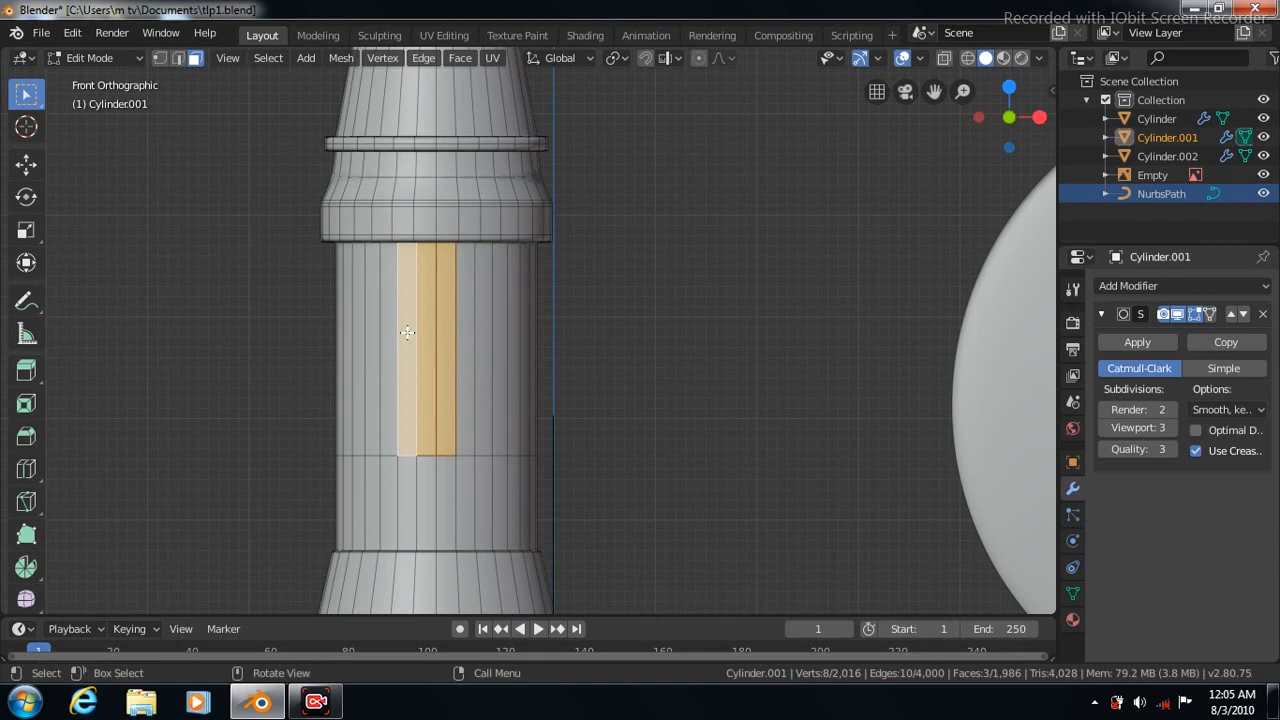
shift+click(408, 333)
shift+click(464, 335)
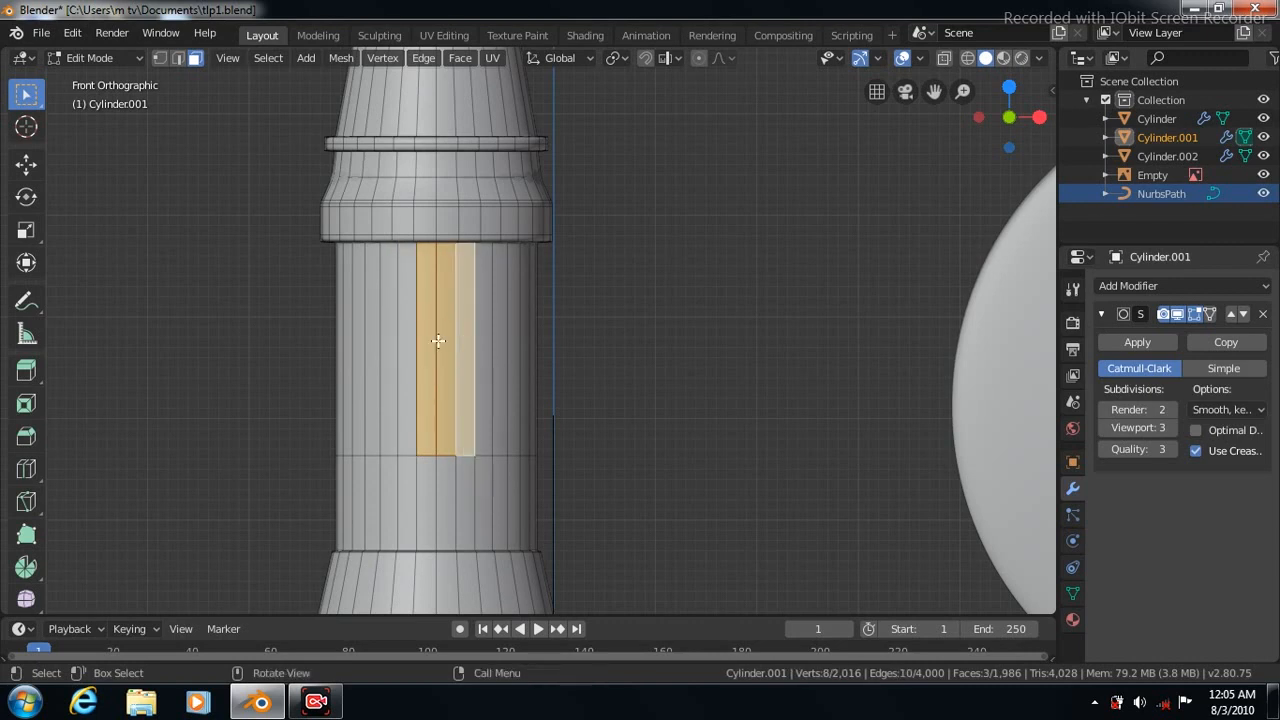
right_click(438, 341)
click(375, 655)
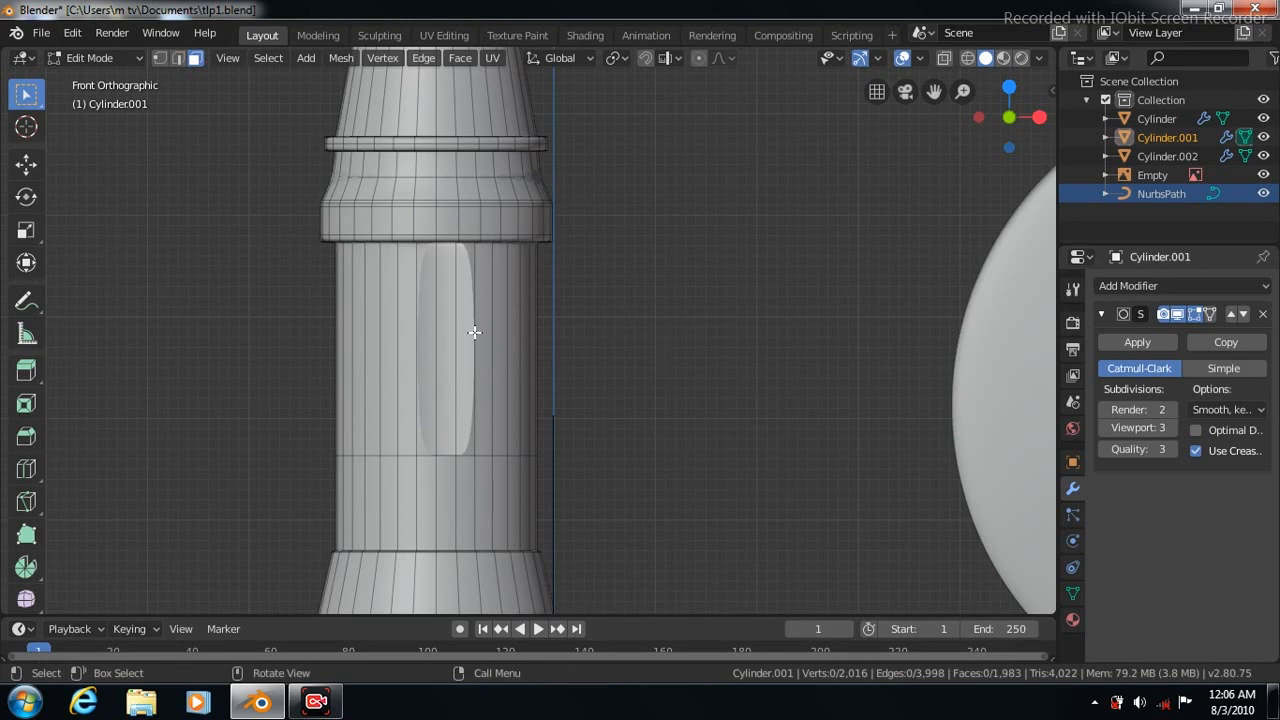
Turn on X-ray and bridge the front and rear vertical edges at the opening's +X side with Bridge Edge Loops
click(944, 57)
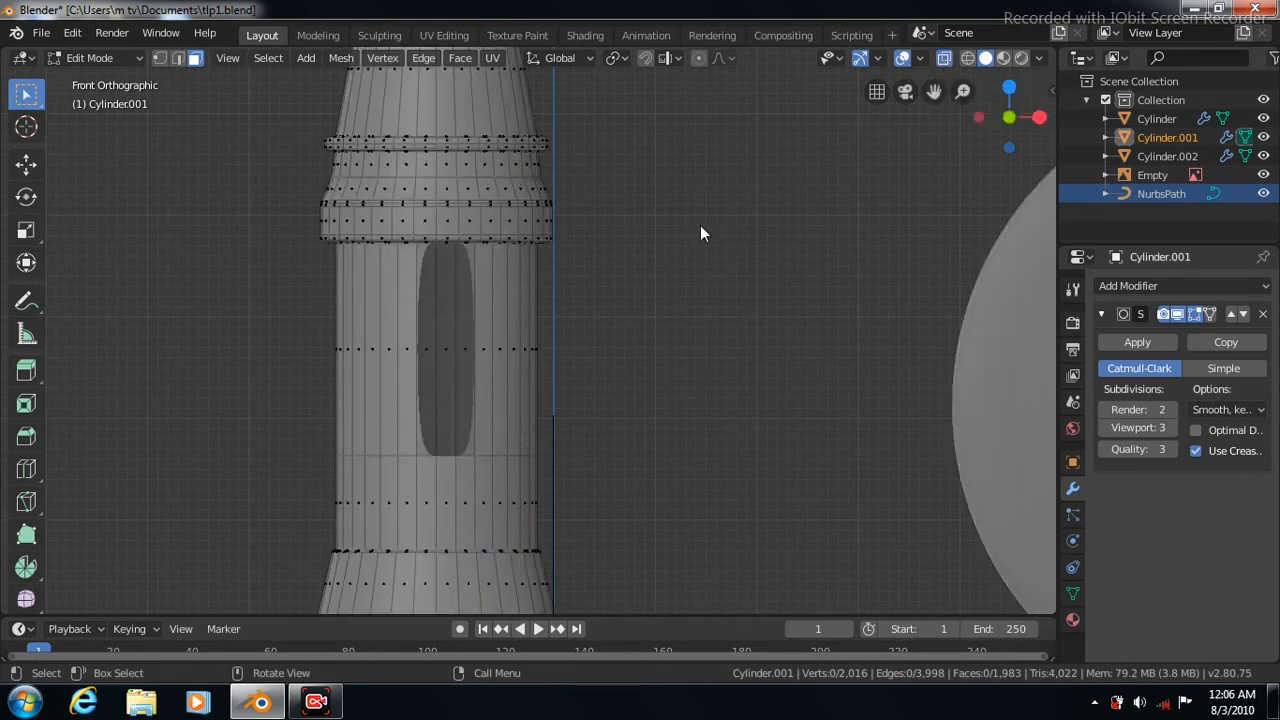
key(b)
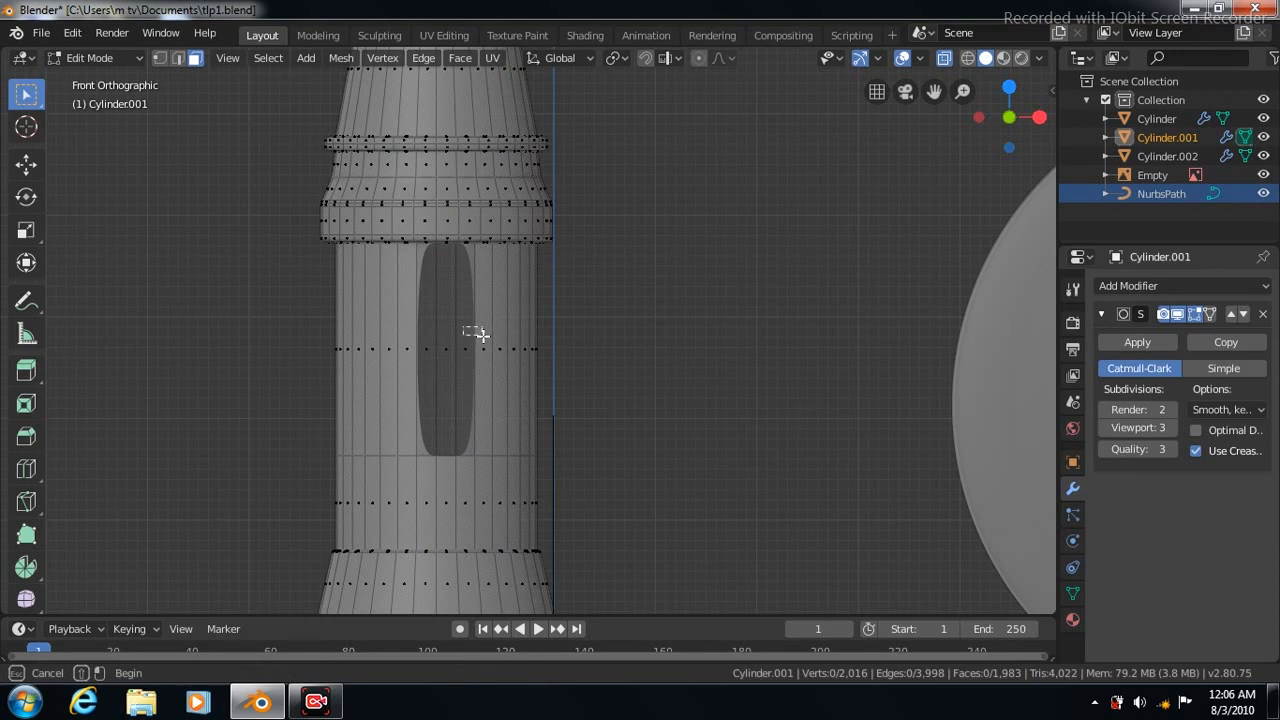
drag(463, 327, 483, 336)
key(2)
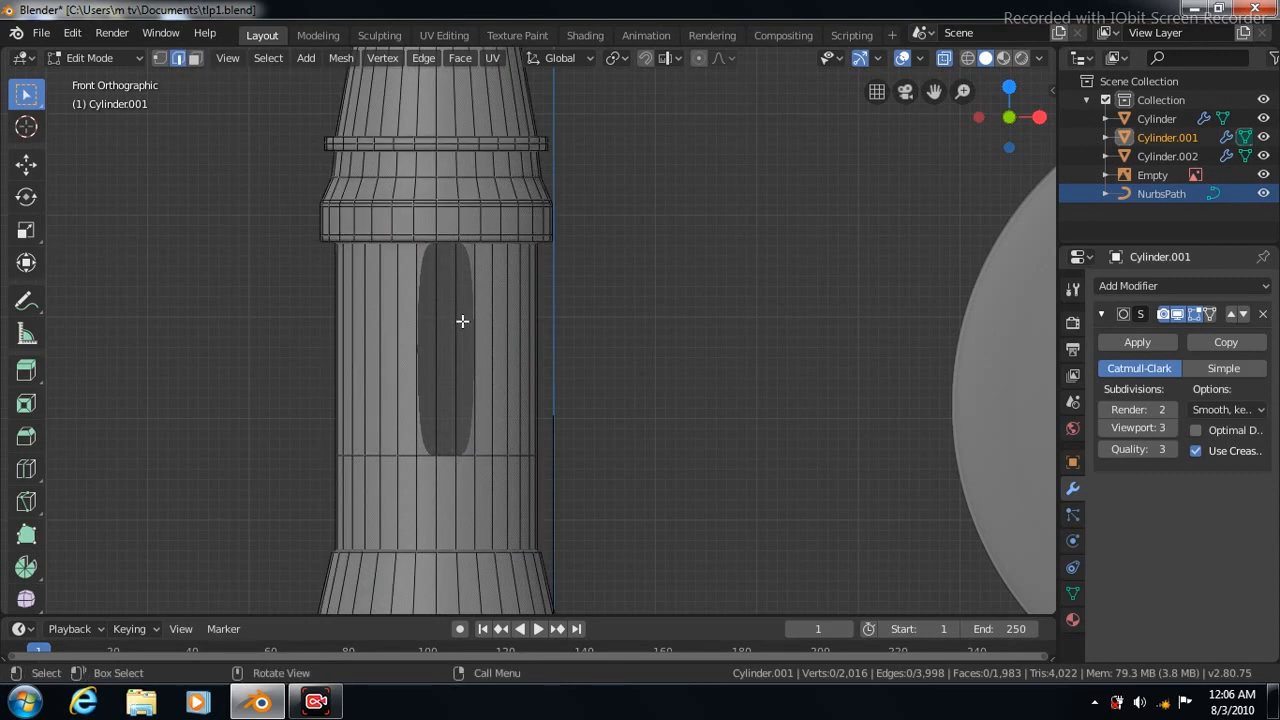
key(b)
drag(462, 321, 482, 340)
click(422, 57)
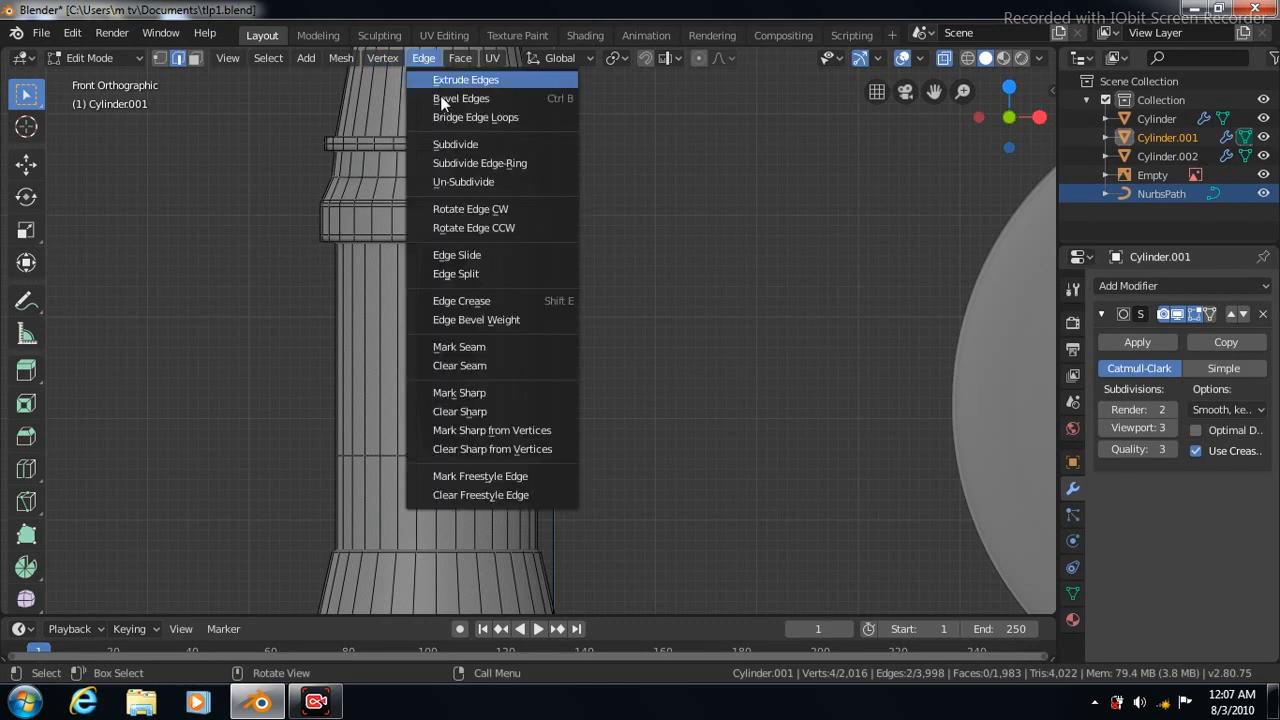
click(460, 117)
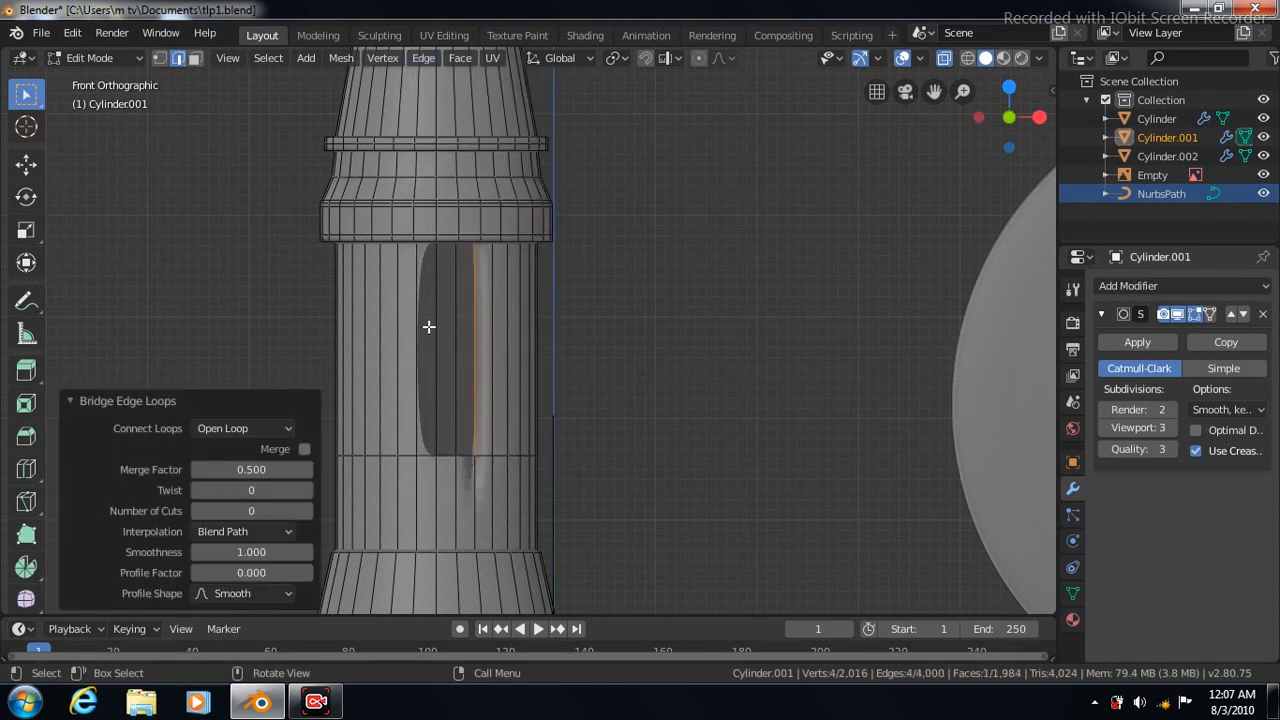
Bridge the front and rear vertical edges at the opening's -X side with Bridge Edge Loops
drag(423, 329, 410, 338)
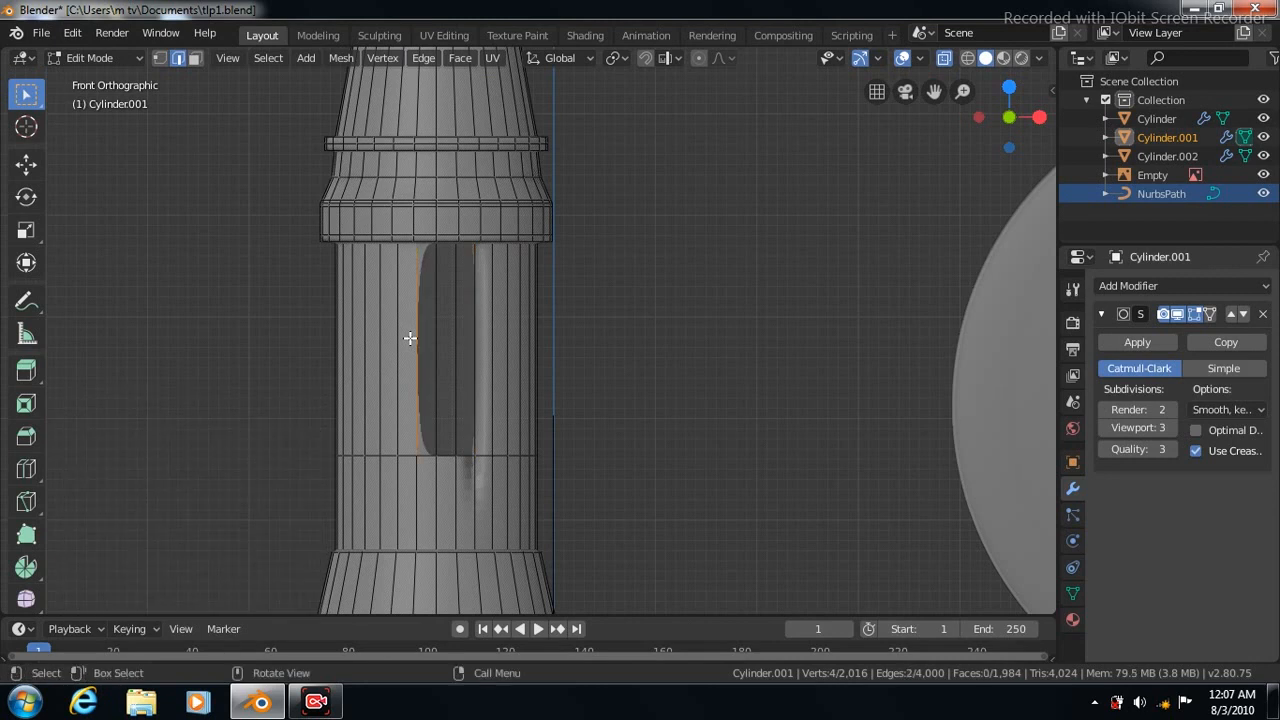
click(425, 59)
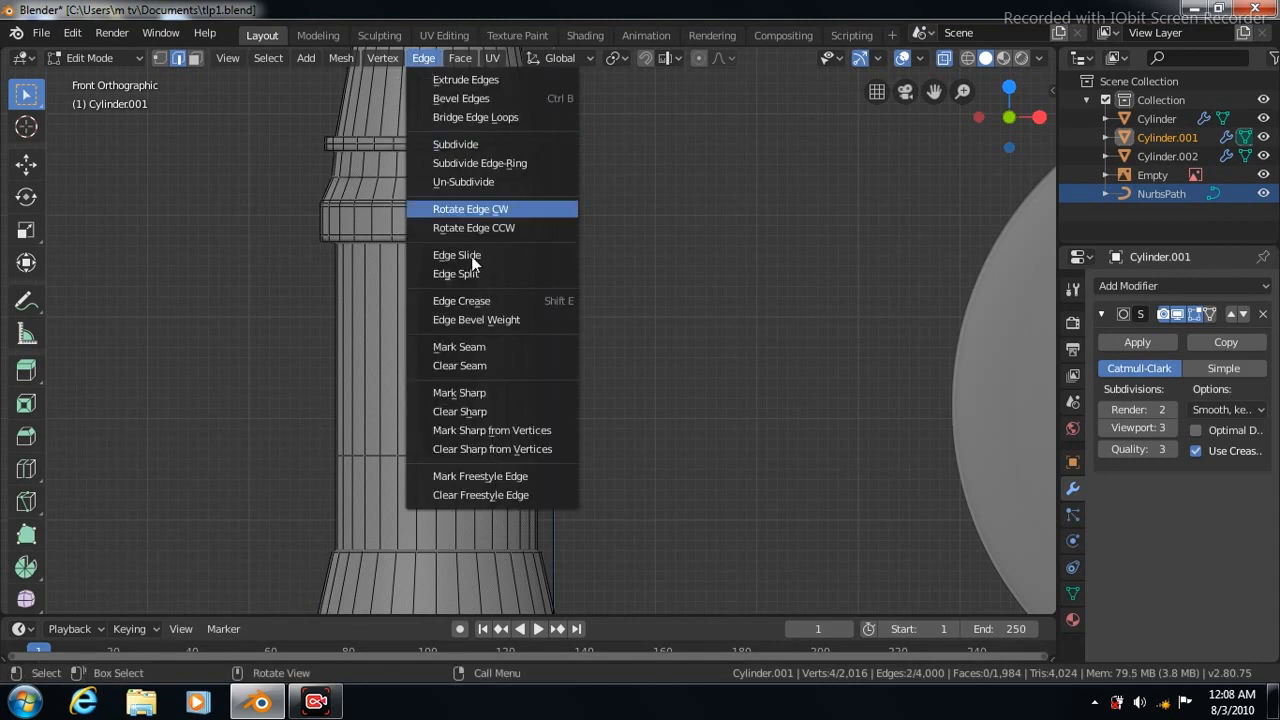
click(476, 117)
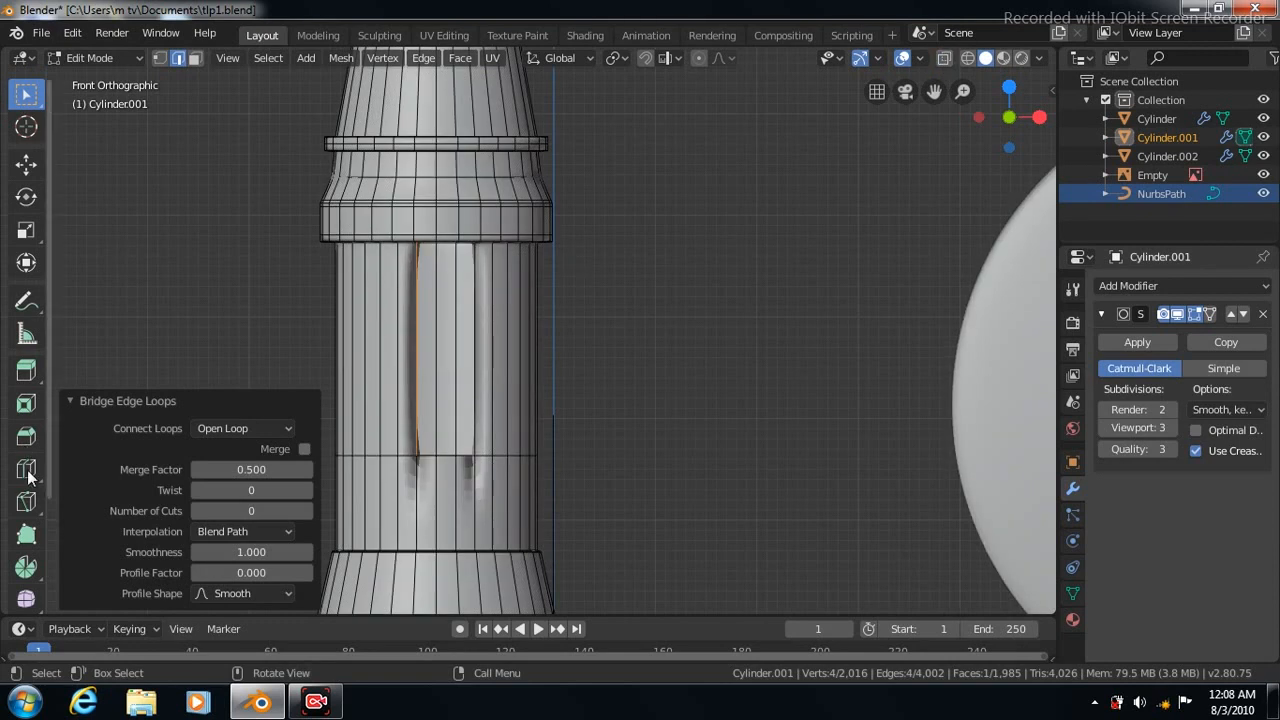
Add a loop cut around the column below the opening, slid up to the opening's lower edge with factor -1.000
click(26, 470)
drag(493, 503, 493, 420)
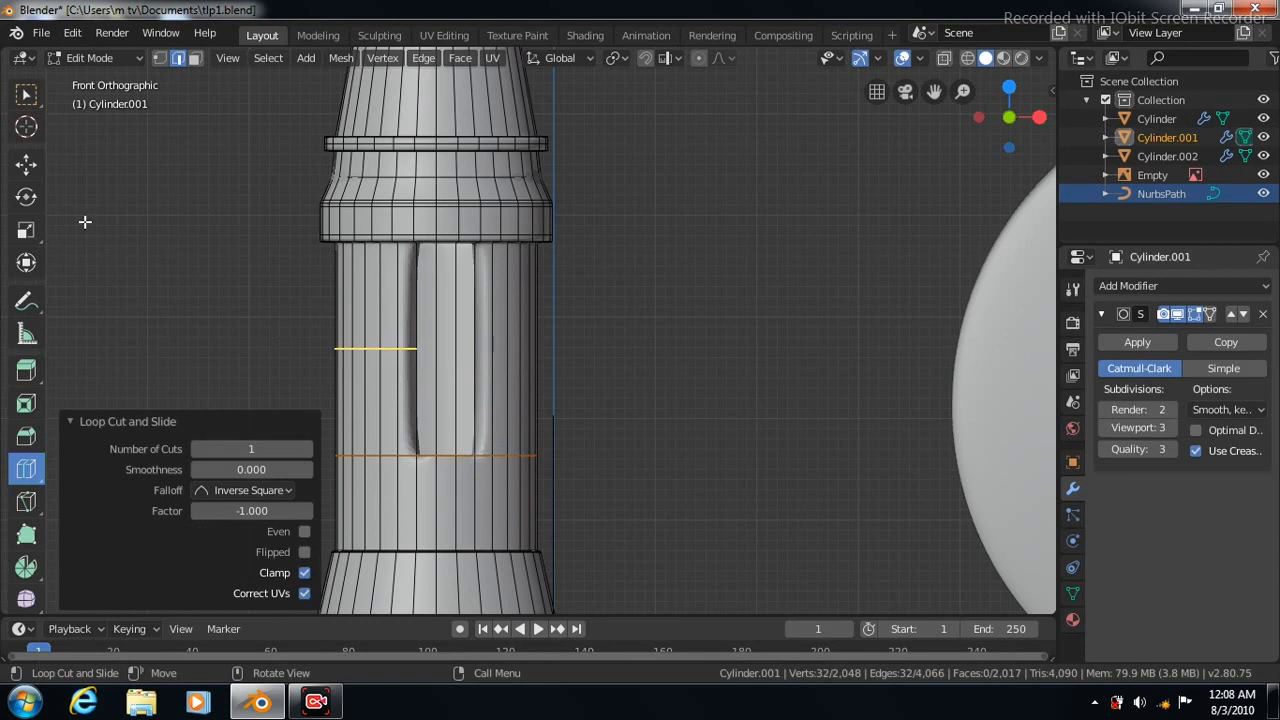
Inset the outer faces bordering both vertical sides of the opening with 0 m thickness and depth
click(194, 59)
click(26, 94)
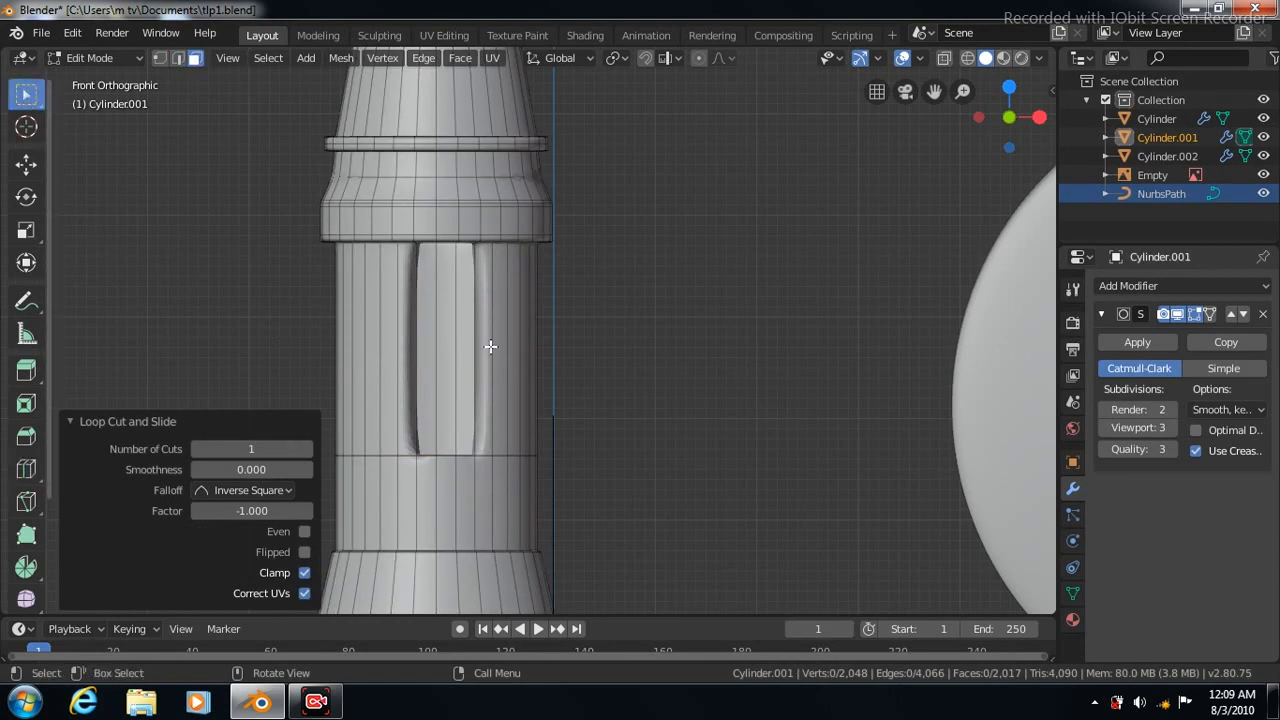
click(489, 346)
click(459, 57)
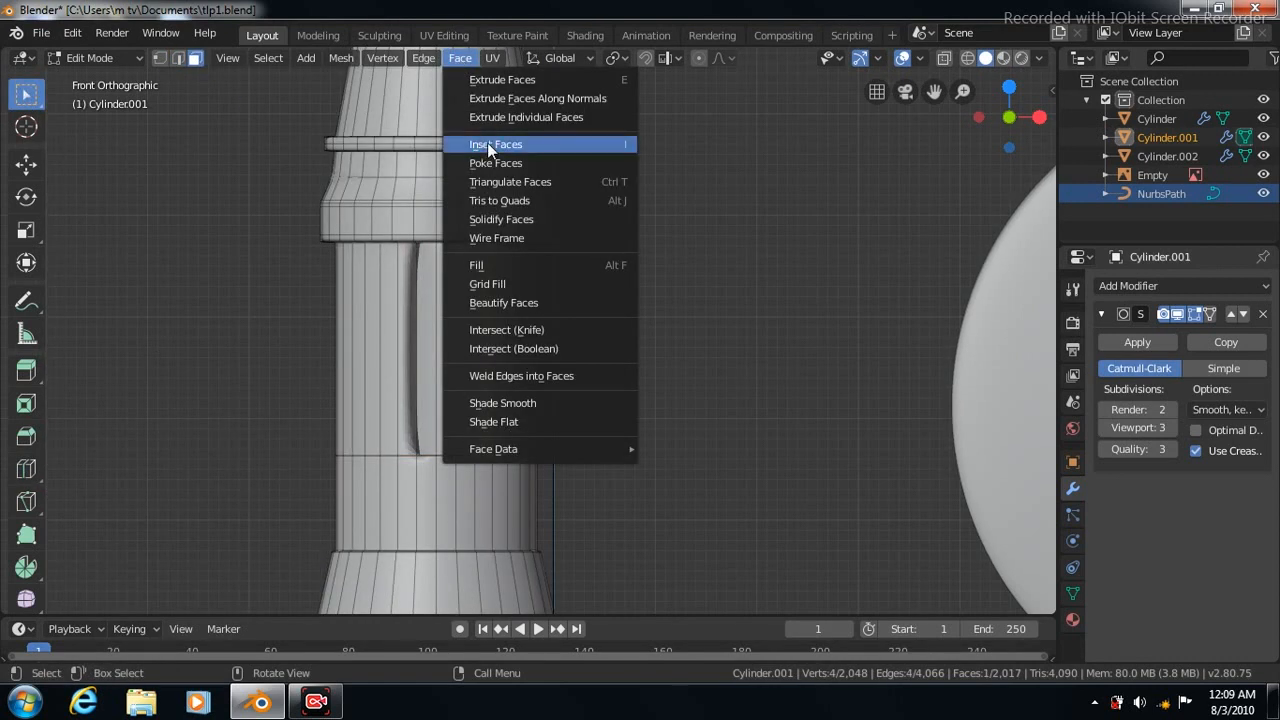
click(487, 144)
click(487, 142)
click(403, 291)
click(460, 58)
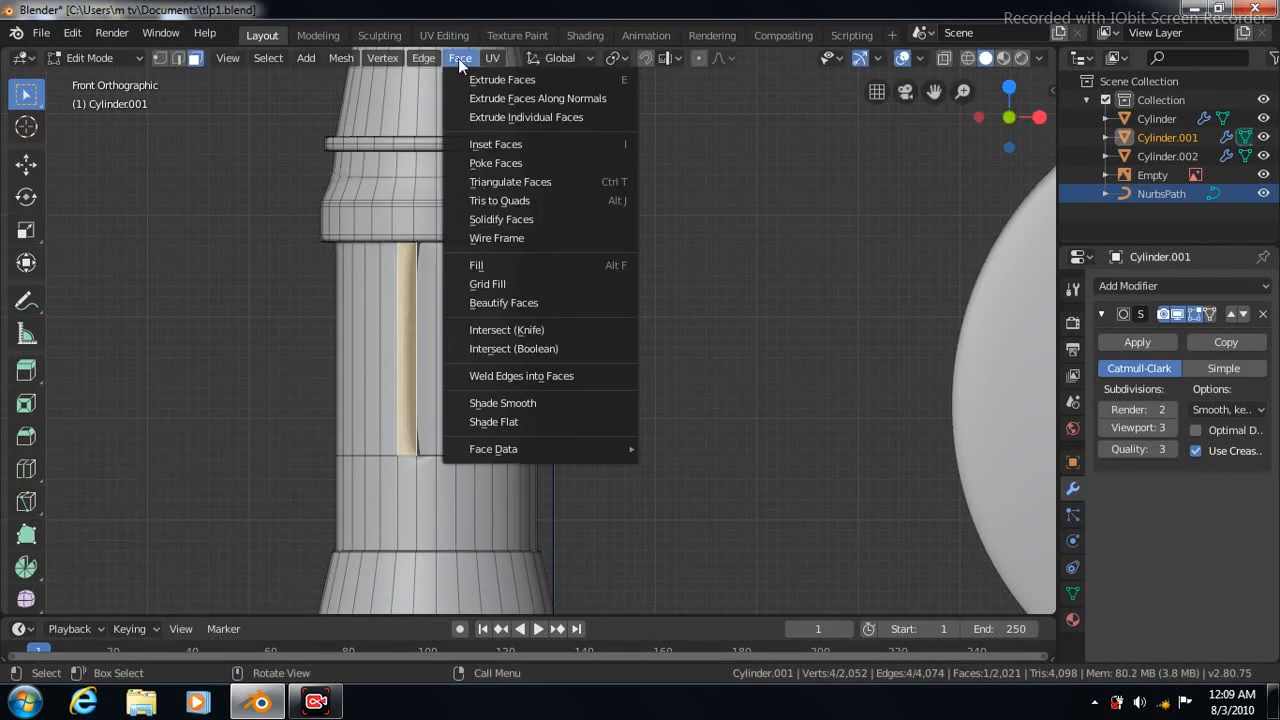
click(478, 144)
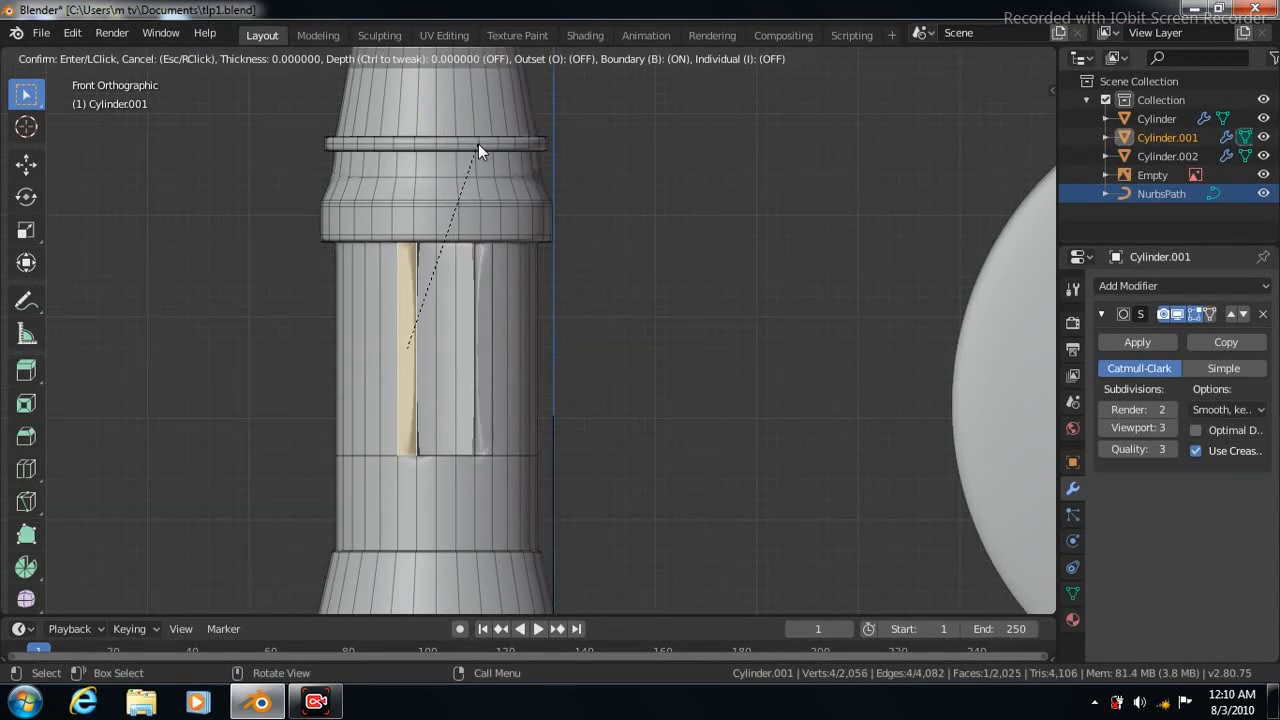
click(478, 143)
Add loop cuts to the column faces on both sides of the opening, slid to its lower (factor 1.000) and upper (factor -1.000) edges
click(26, 468)
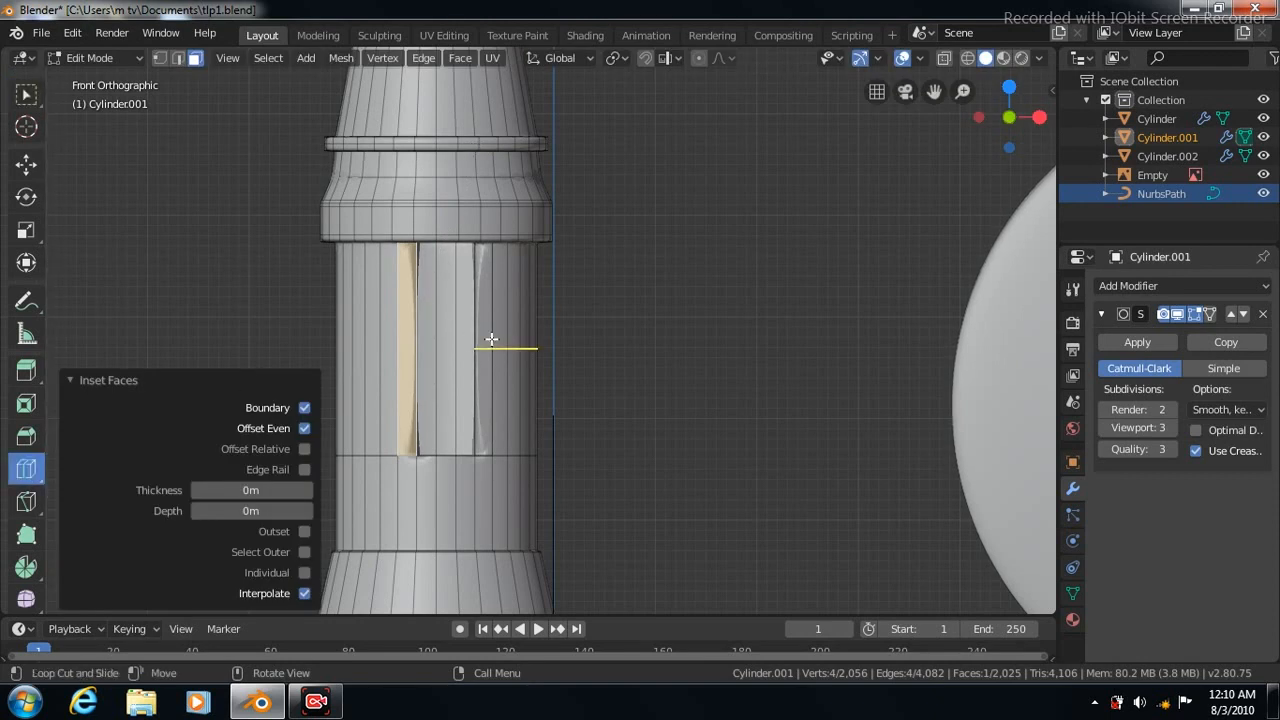
drag(506, 352, 507, 488)
click(396, 389)
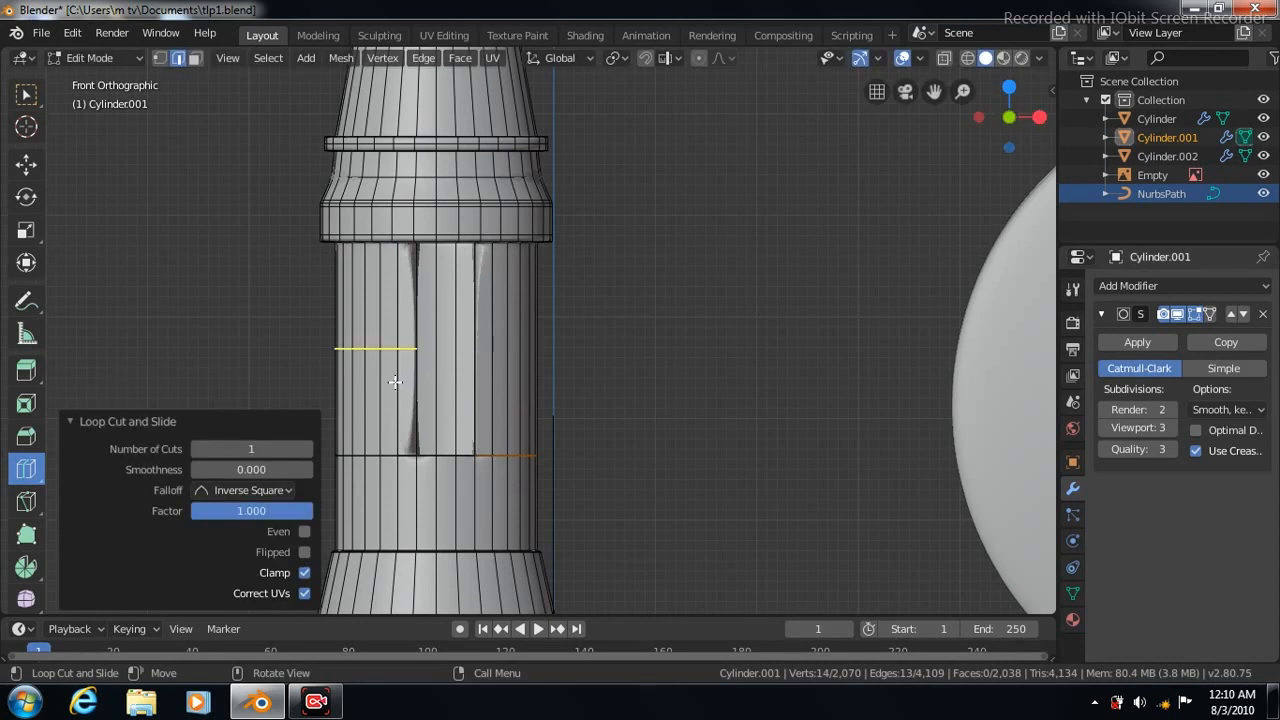
drag(396, 389, 403, 553)
drag(392, 349, 395, 155)
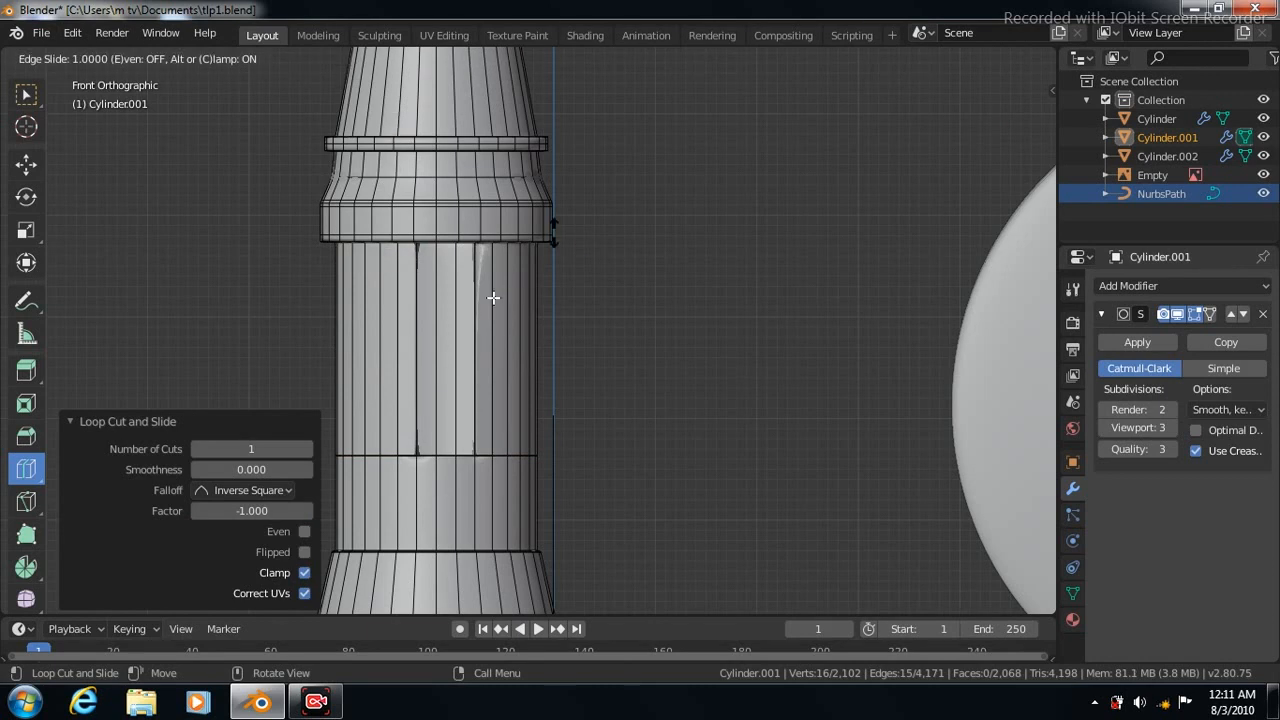
drag(493, 297, 482, 306)
drag(505, 349, 453, 146)
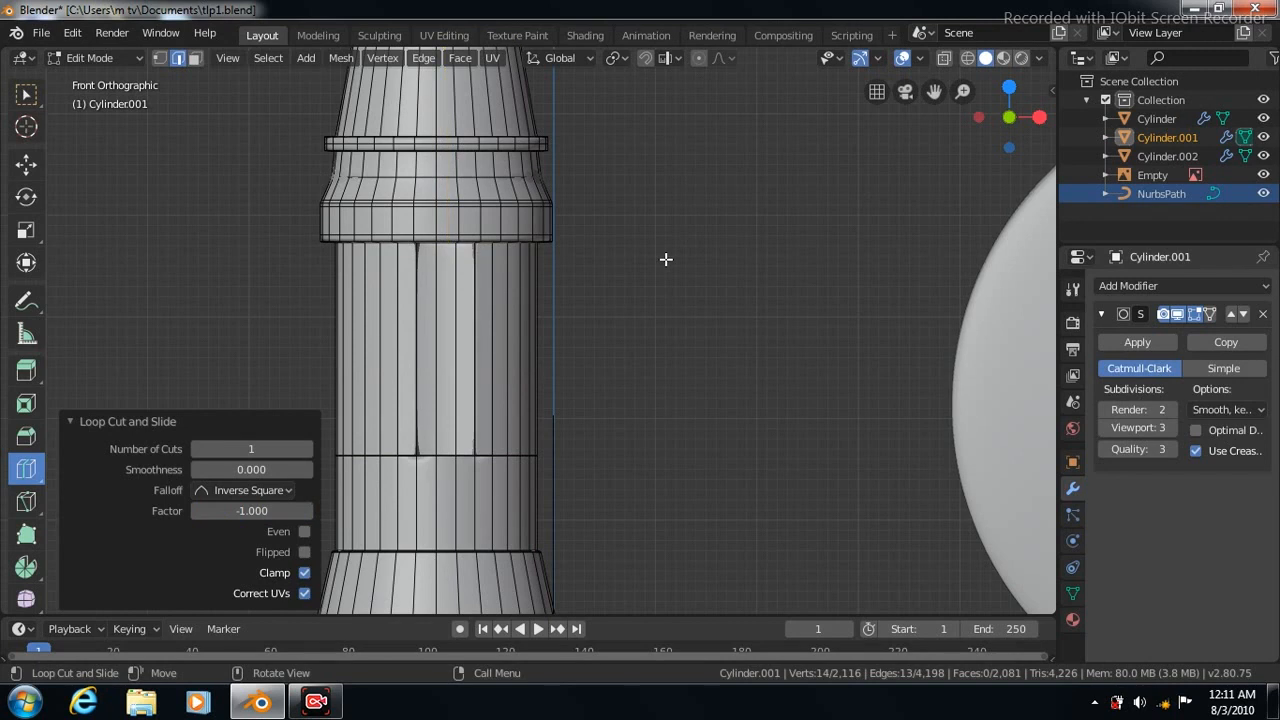
middle_drag(666, 259, 694, 243)
click(469, 331)
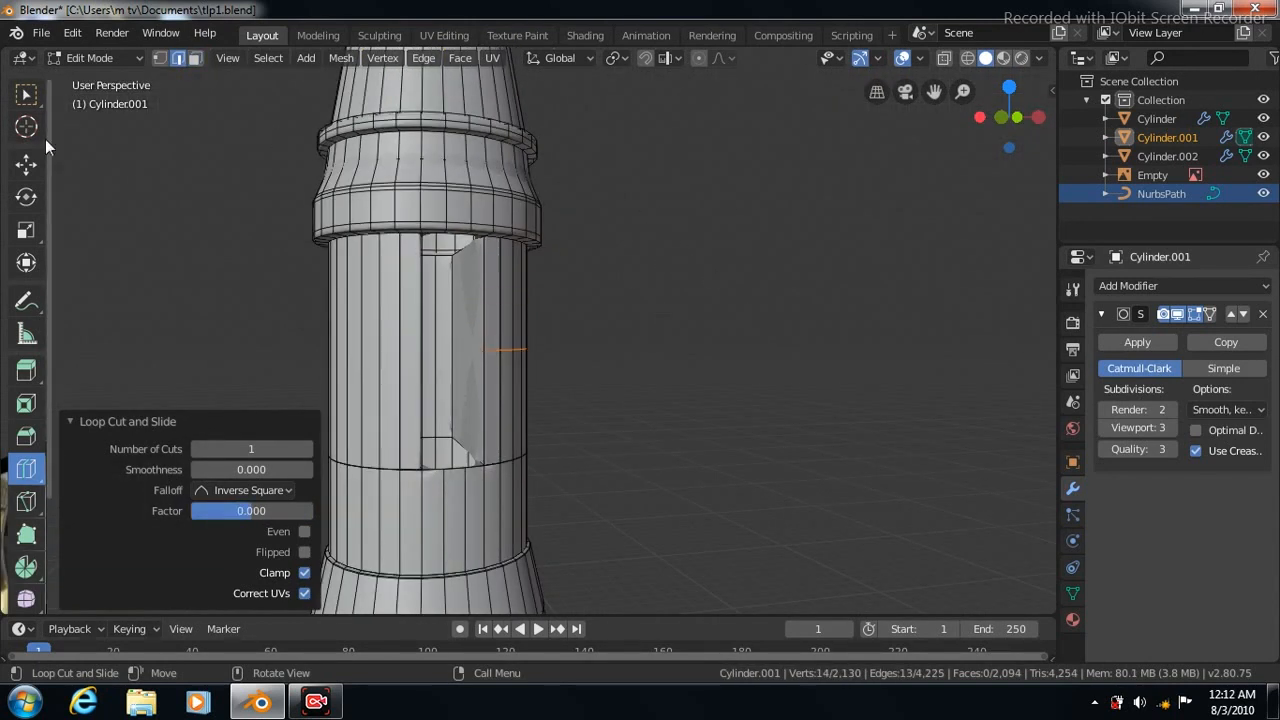
click(26, 94)
key(ctrl+z)
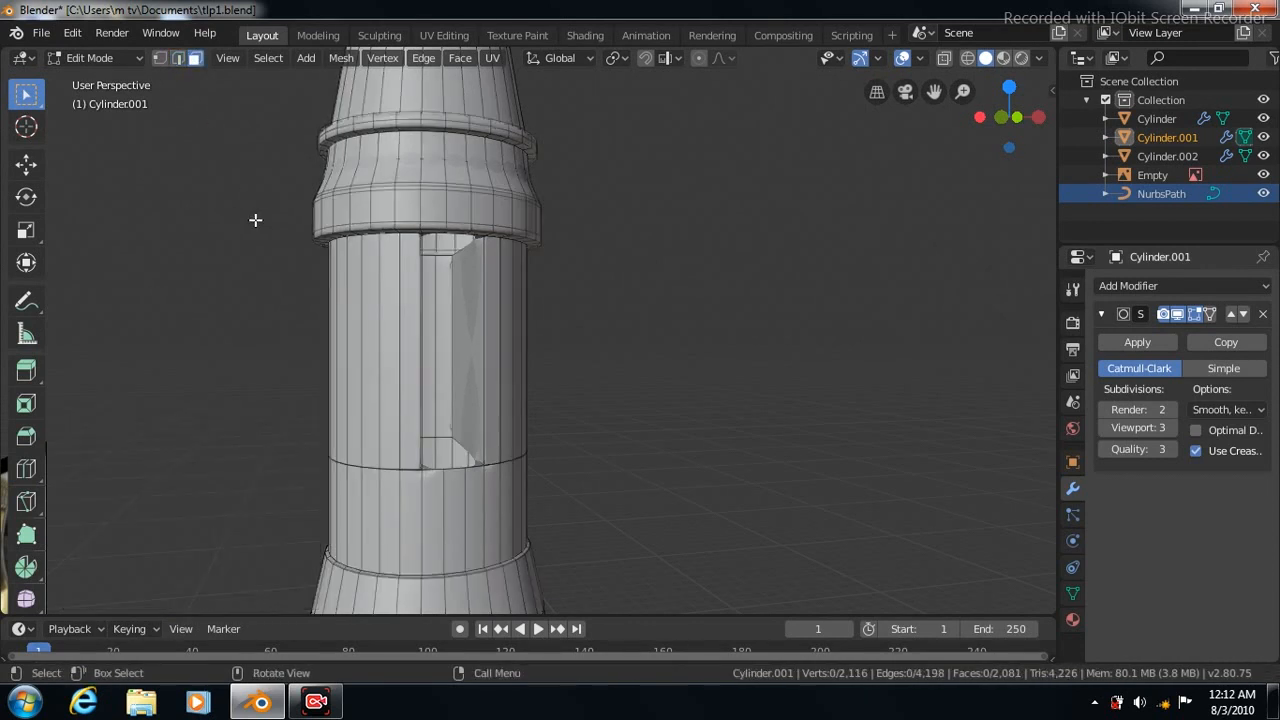
Inset the inner wall faces on both sides of the column opening with 0 m thickness and depth, then leave Edit Mode
click(469, 332)
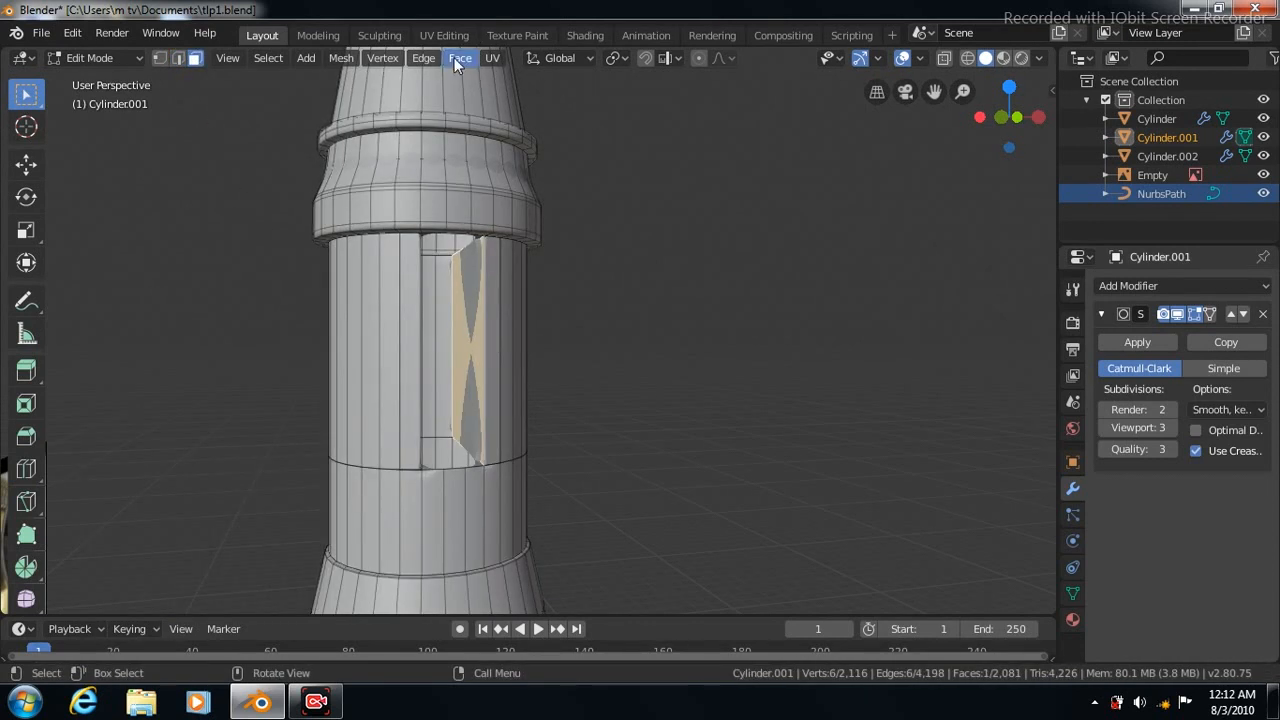
click(458, 58)
click(489, 144)
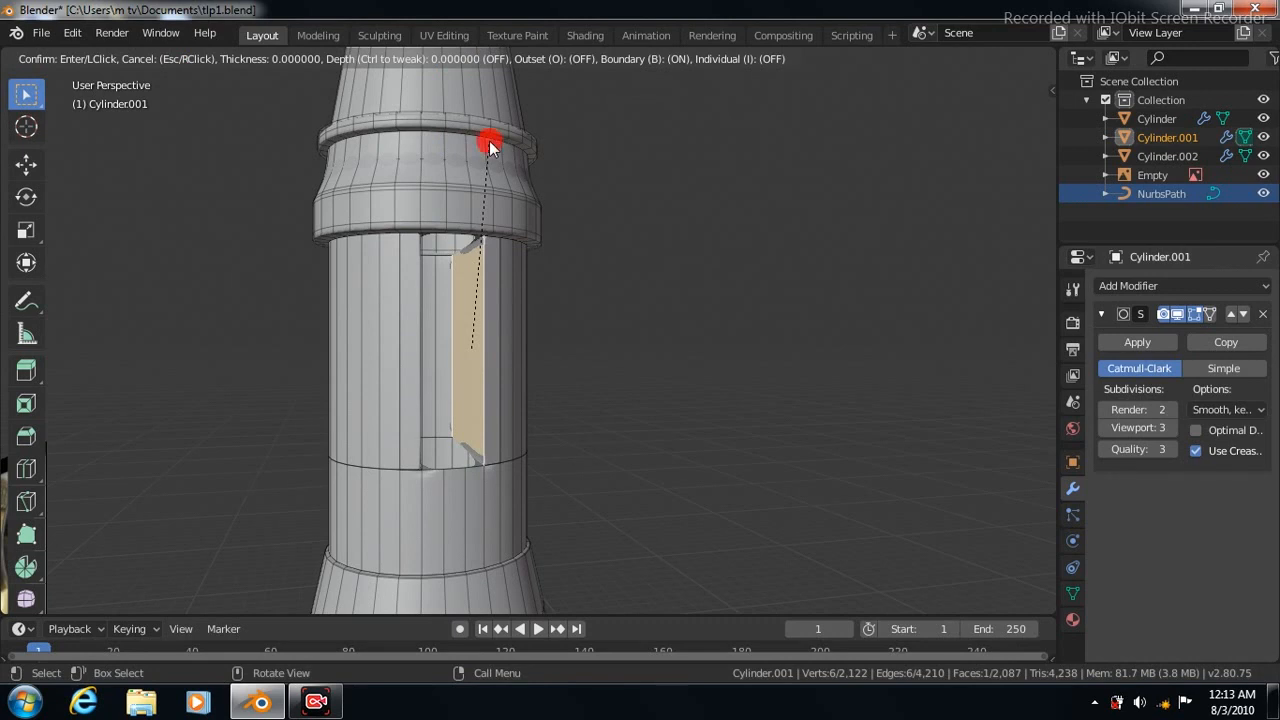
click(489, 144)
middle_drag(665, 278, 436, 330)
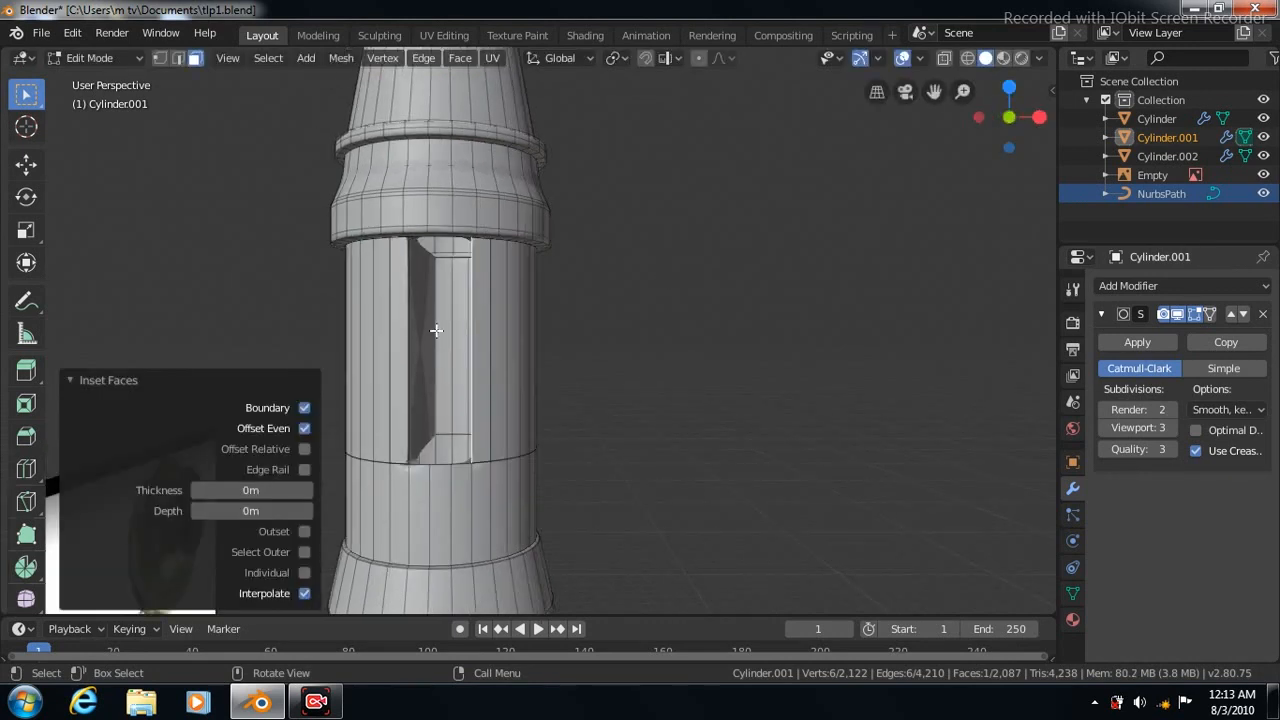
click(460, 57)
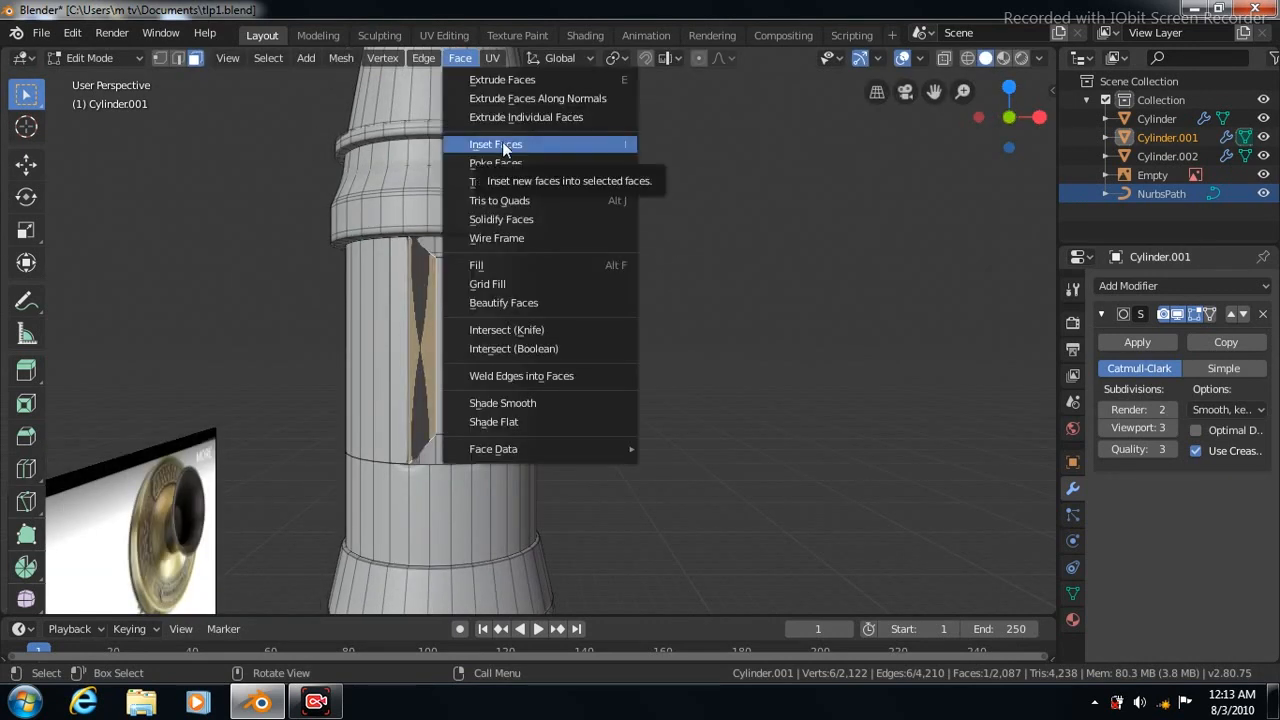
click(502, 144)
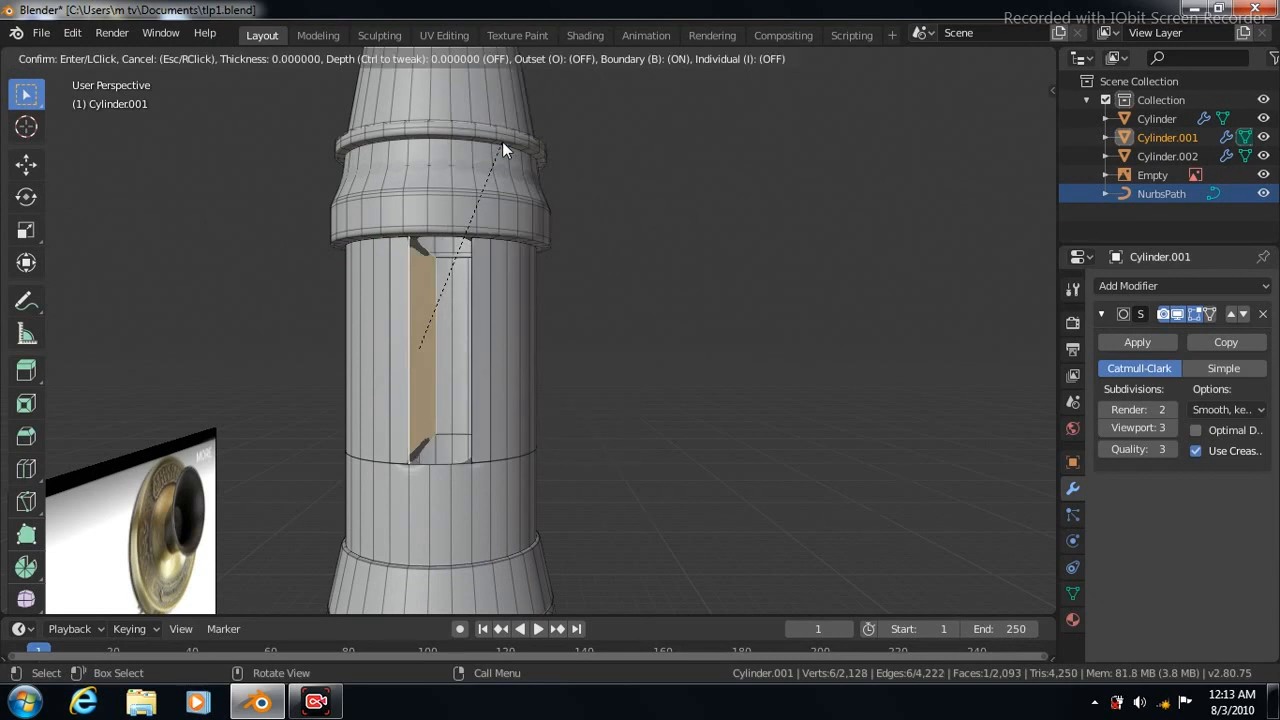
click(502, 141)
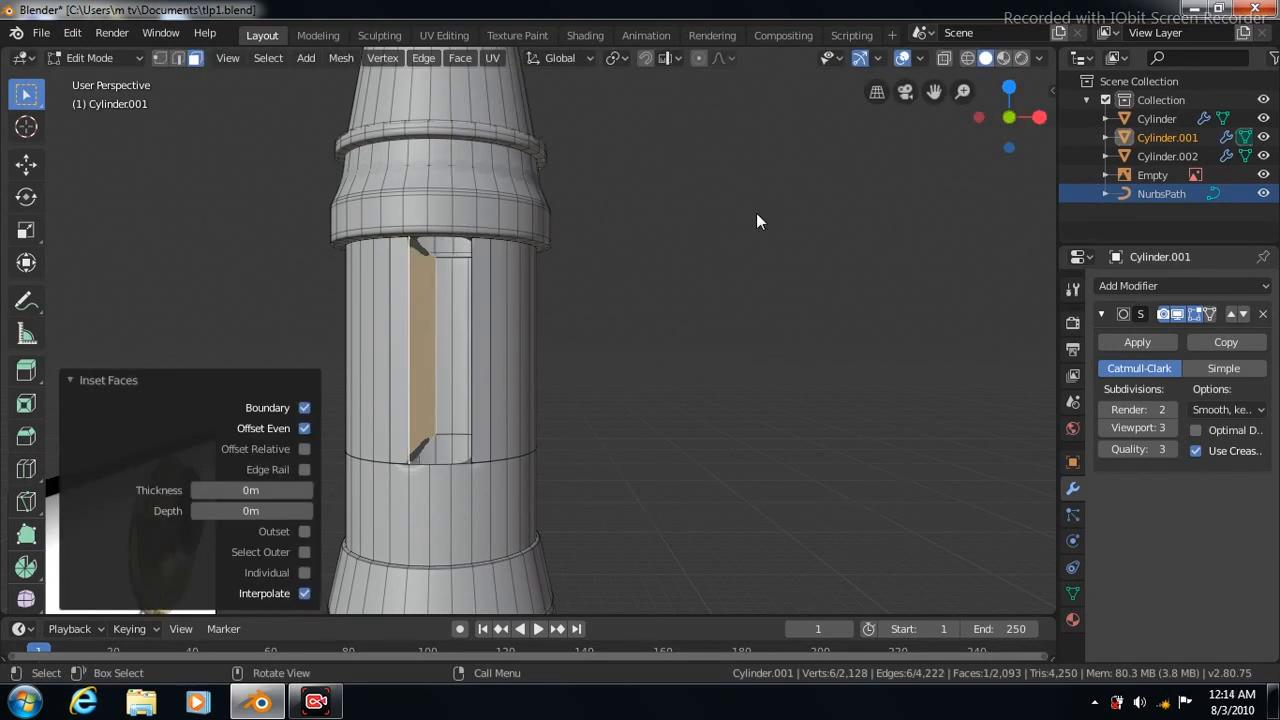
key(Tab)
Set the mouthpiece assembly's origin to its center of mass, using Median Center
scroll(757, 214, down, 5)
scroll(757, 214, down, 1)
key(KP_5)
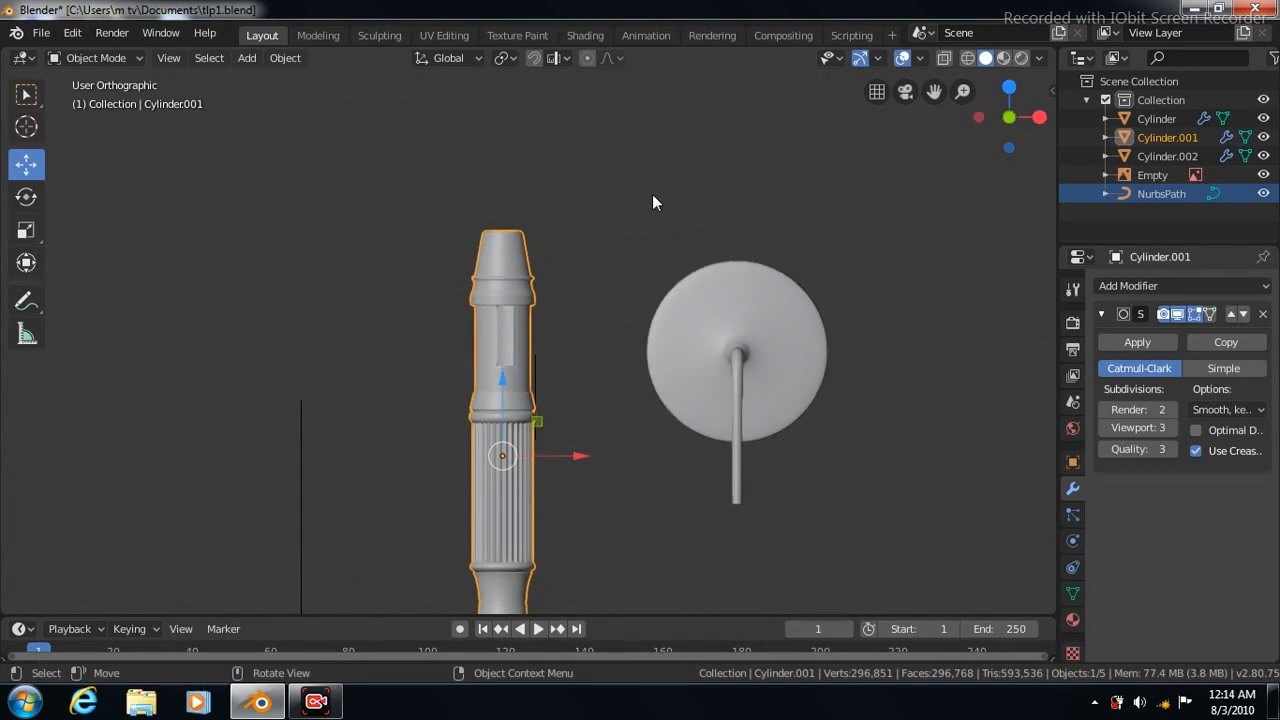
key(KP_3)
click(247, 58)
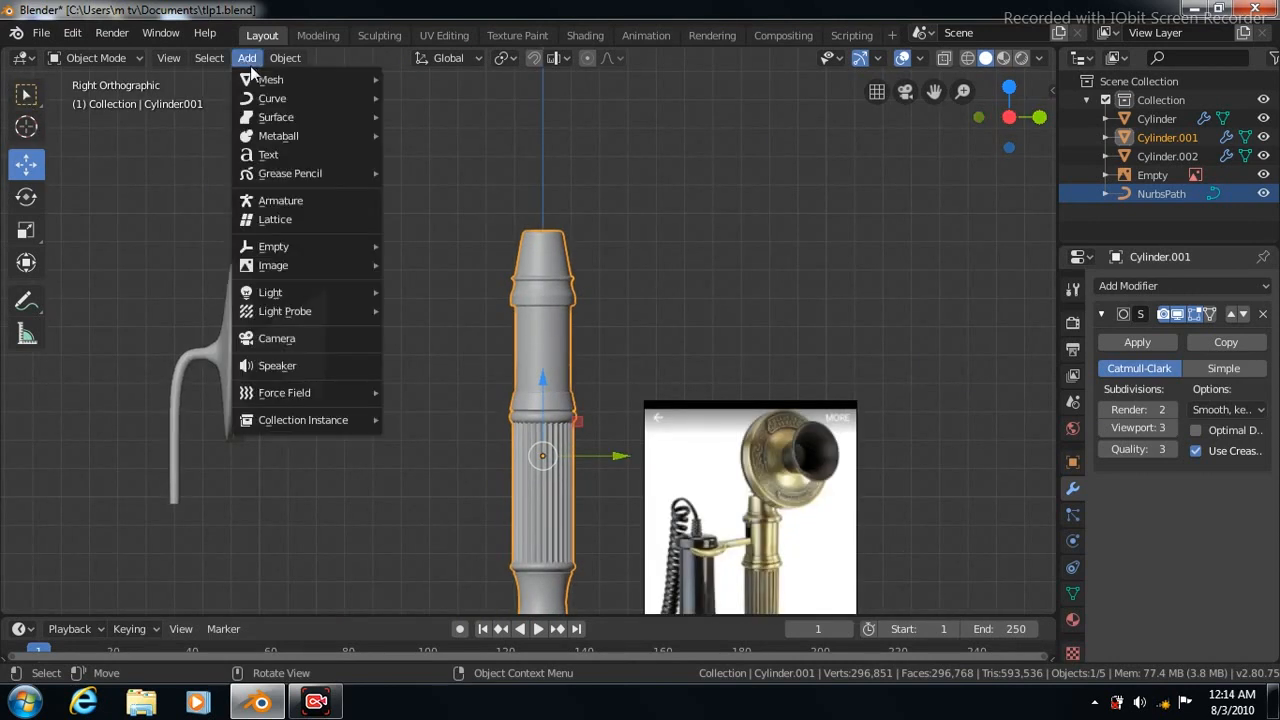
click(279, 356)
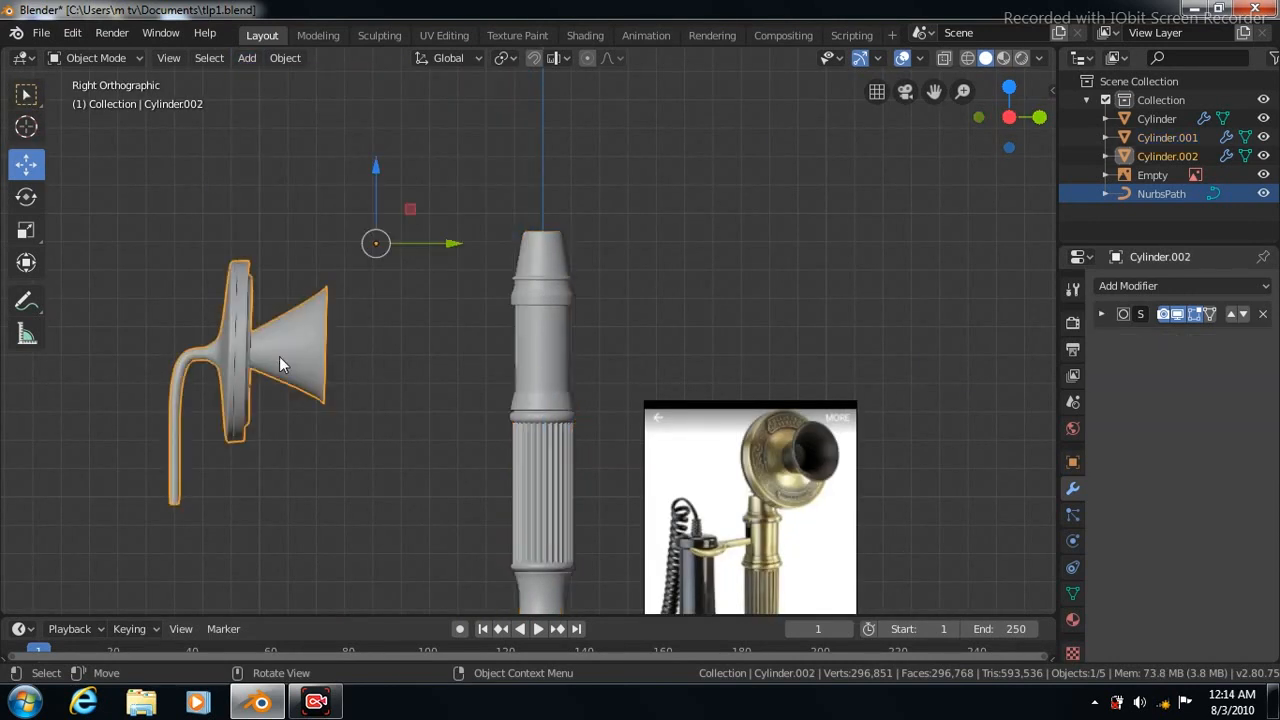
click(285, 57)
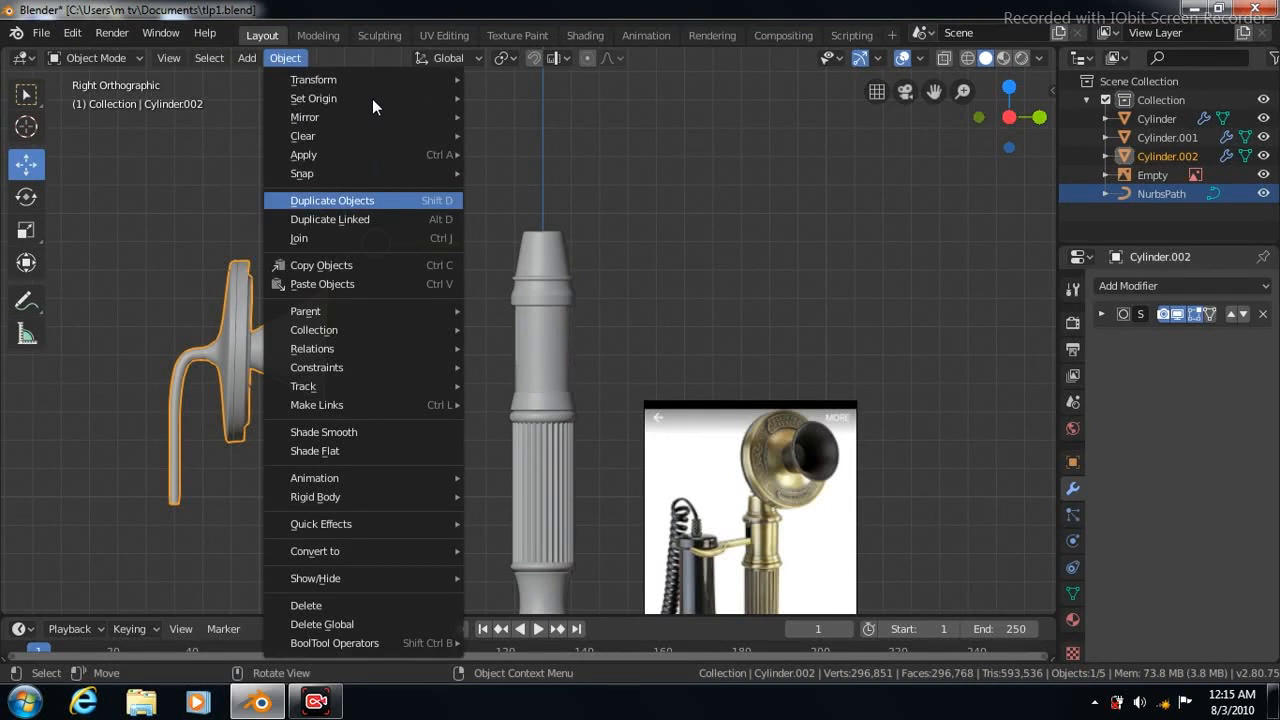
mouse_move(372, 98)
click(528, 159)
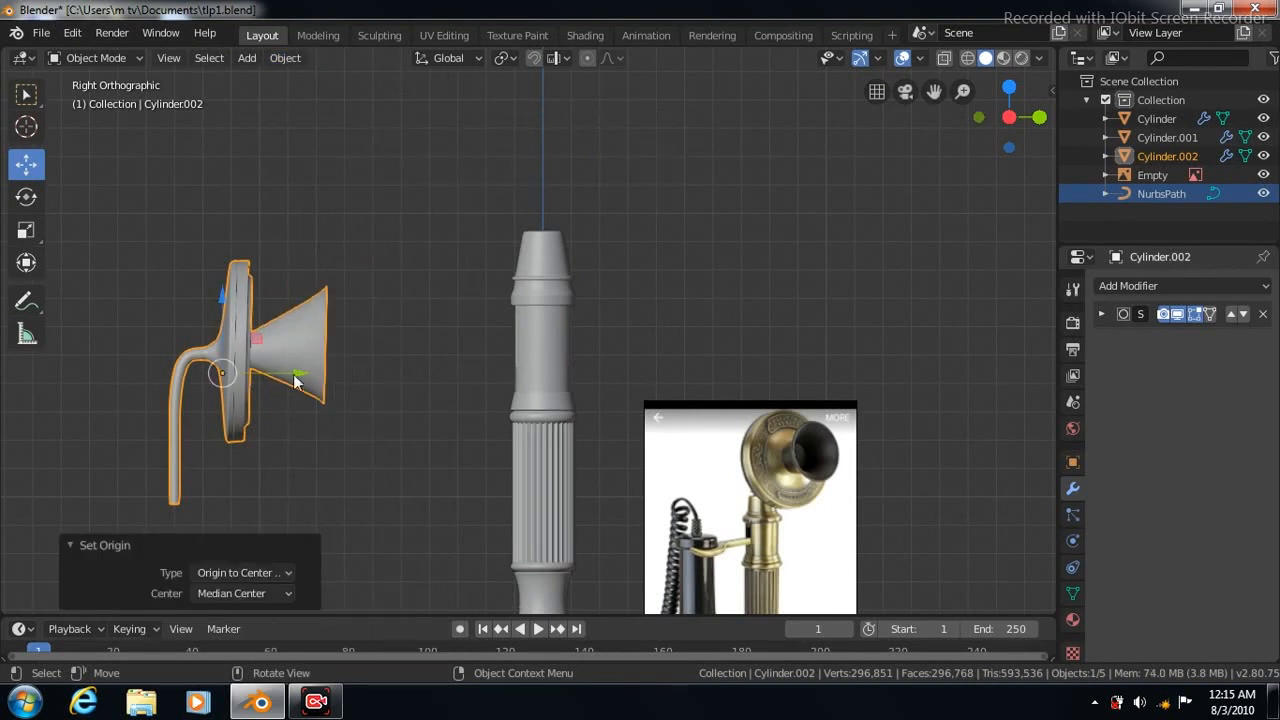
Move the mouthpiece assembly 12.8 m along Y and raise it 5.72 m plus another 1.36 m along Z above the column
key(g)
key(y)
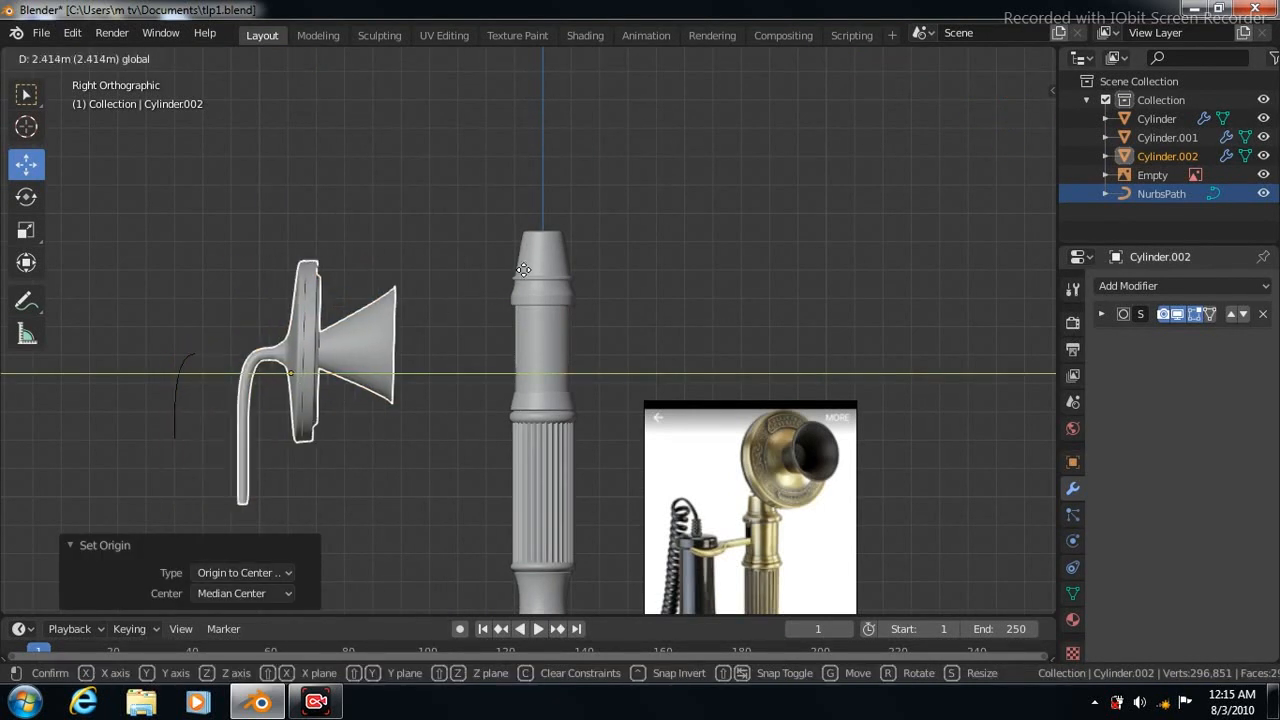
click(695, 210)
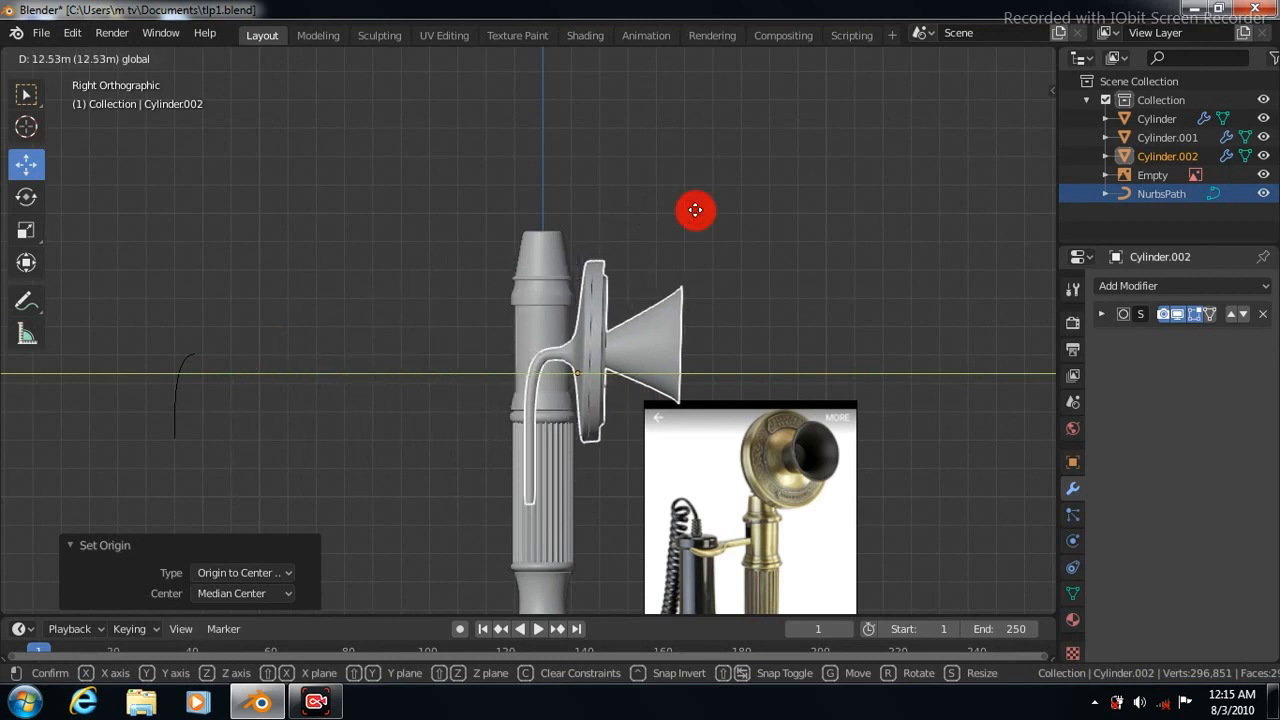
key(g)
key(z)
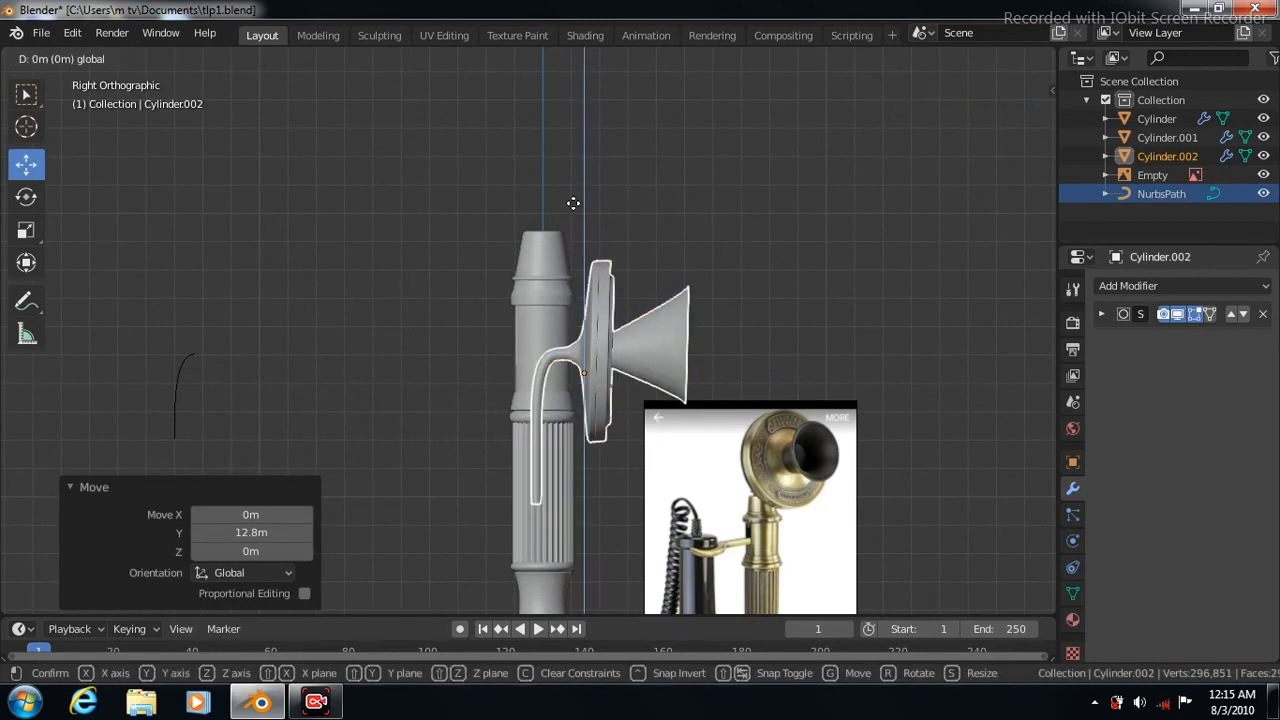
click(571, 117)
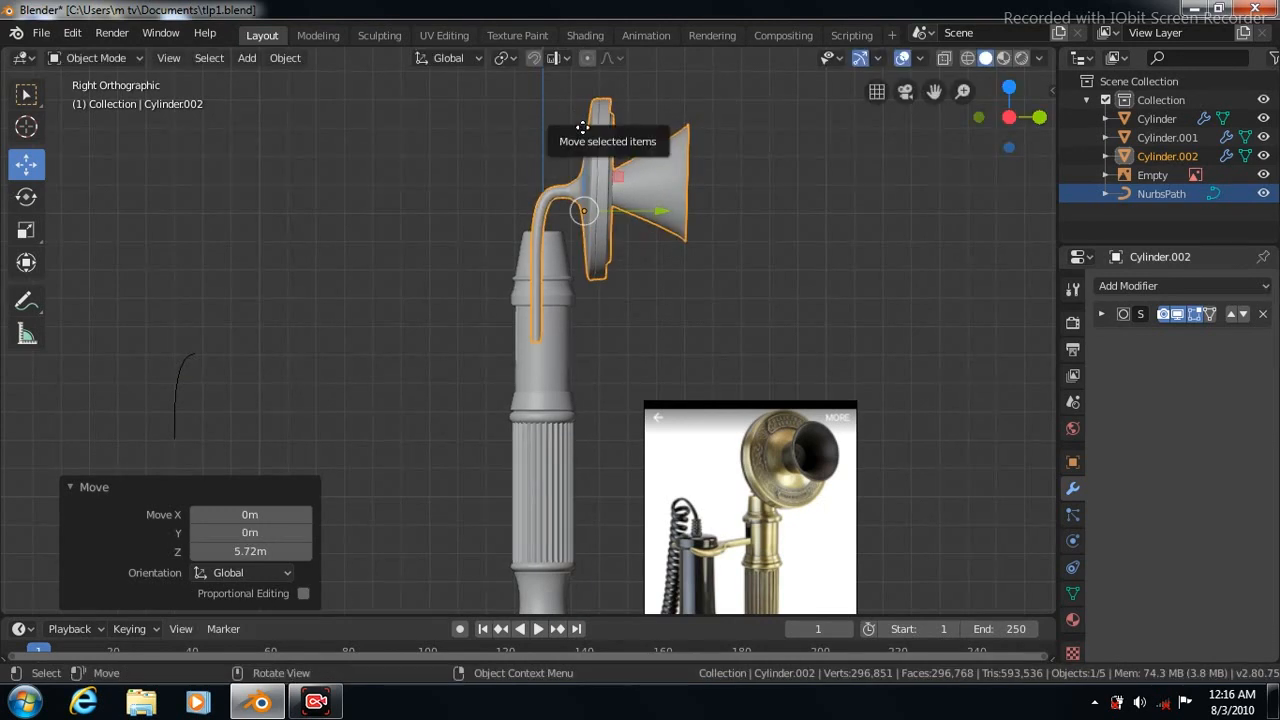
key(g)
key(z)
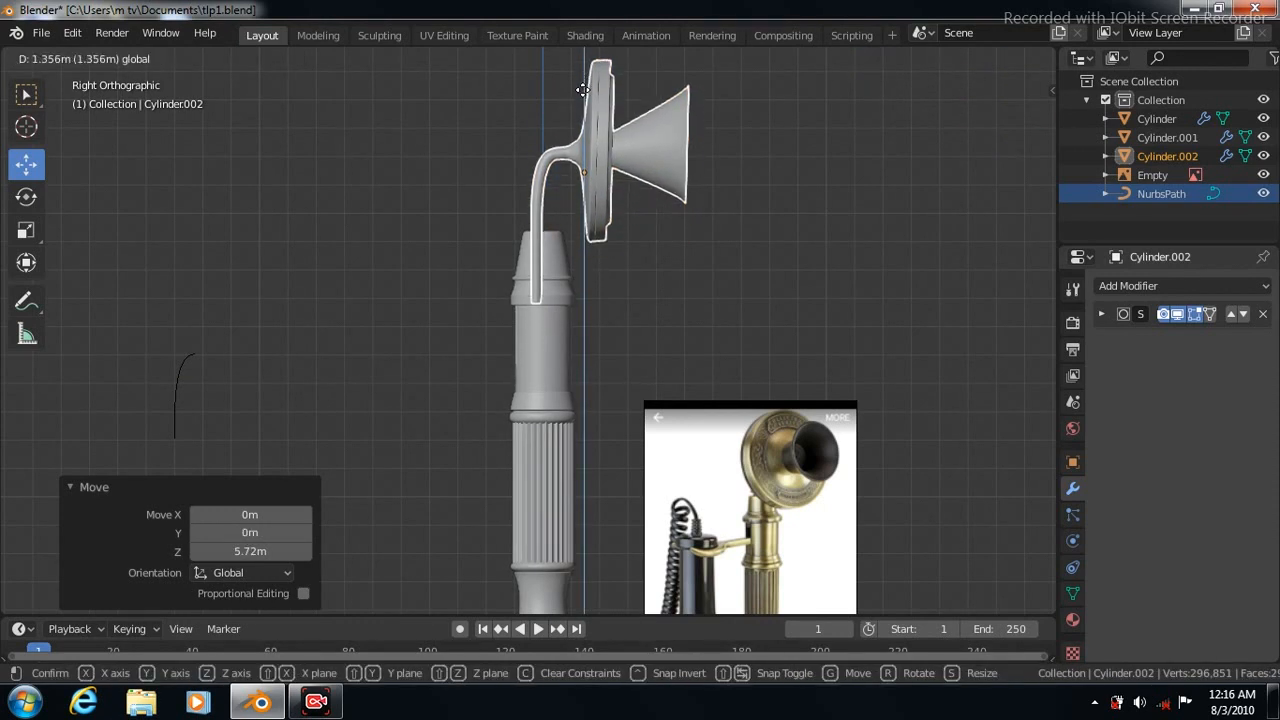
click(583, 90)
Move the mouthpiece assembly about -8.33 m along X and 0.198 m along Y to line its stem up with the column
key(KP_7)
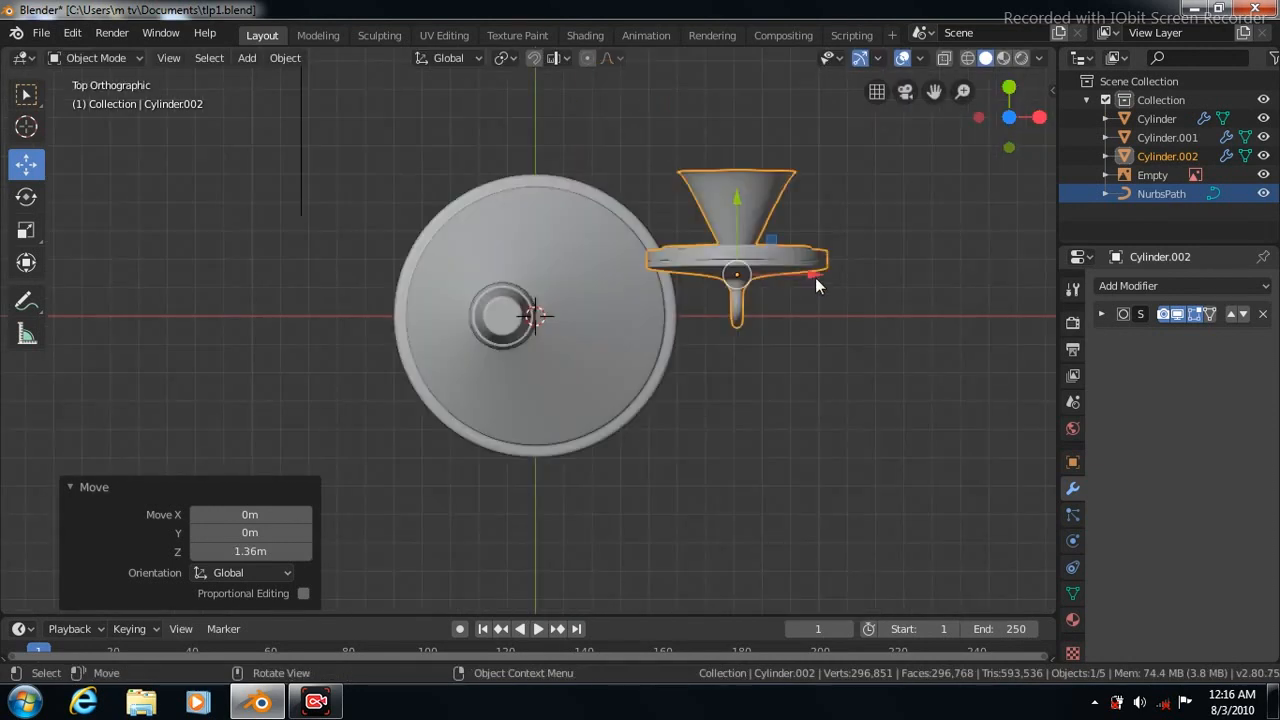
key(g)
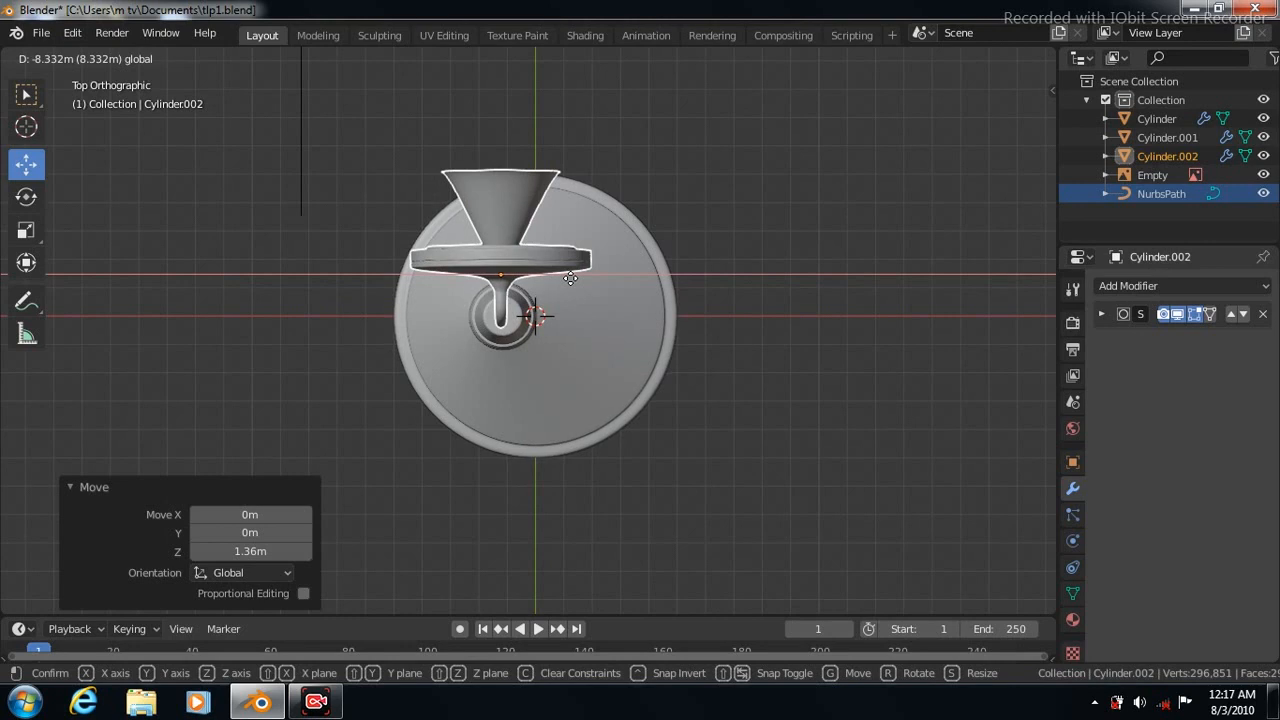
click(571, 279)
drag(500, 199, 500, 189)
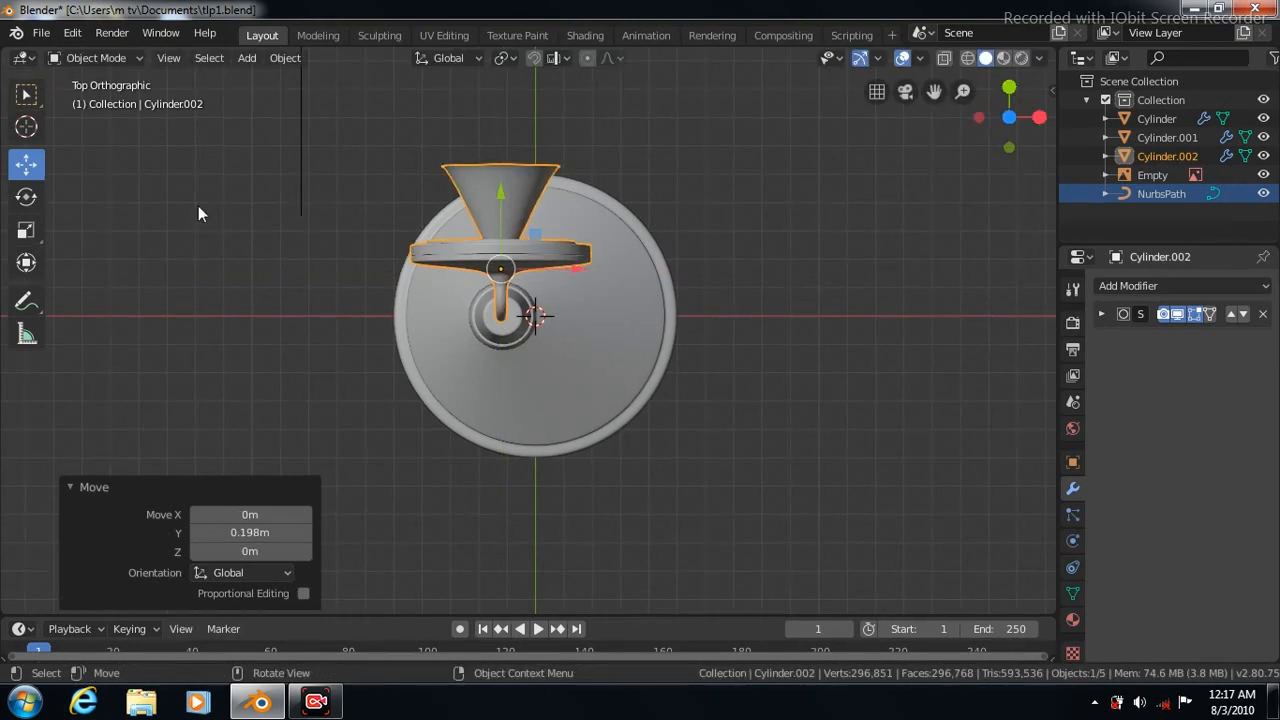
Rotate the mouthpiece assembly 90° about Z and reposition it so the stem end sits over the column's center
click(26, 198)
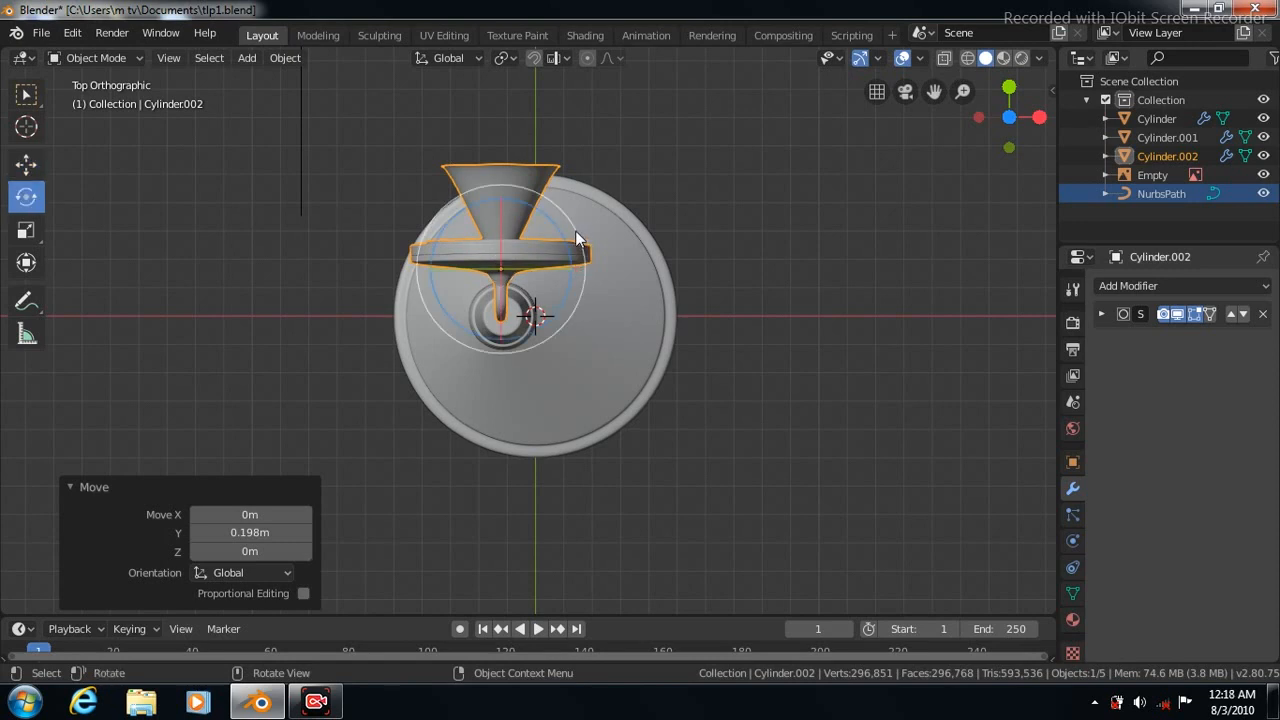
drag(576, 237, 618, 330)
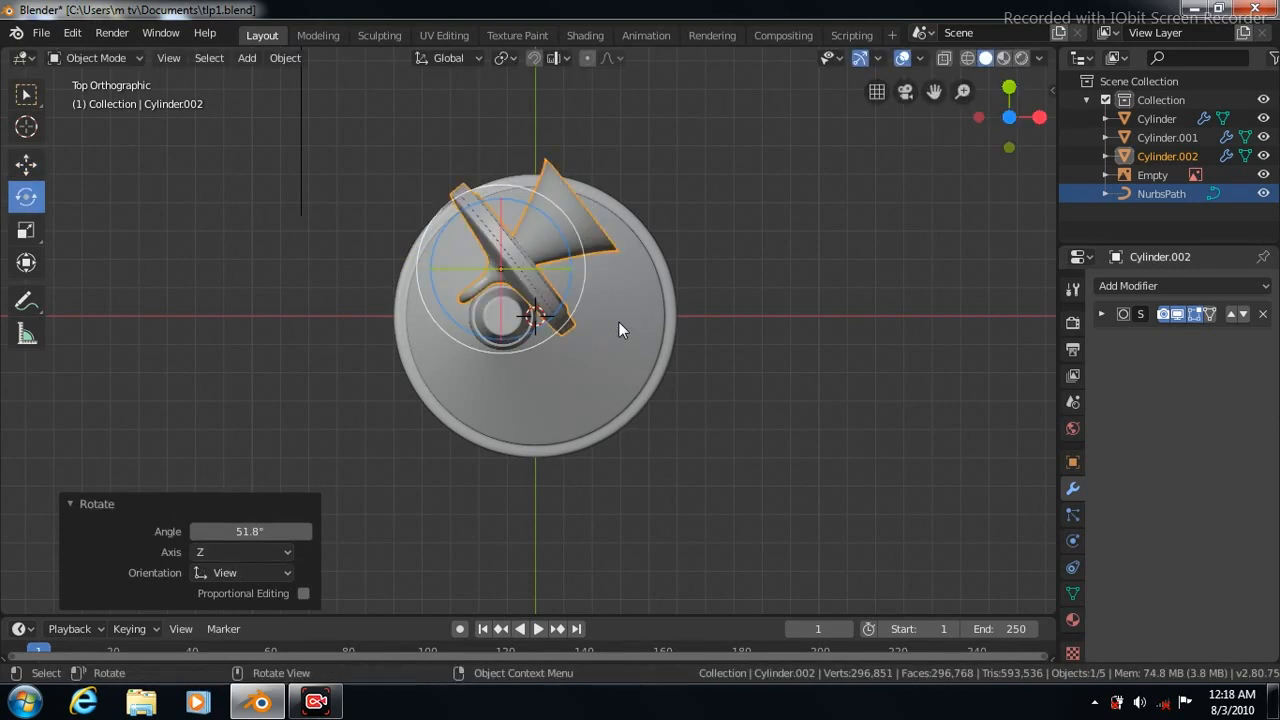
click(236, 533)
text(90)
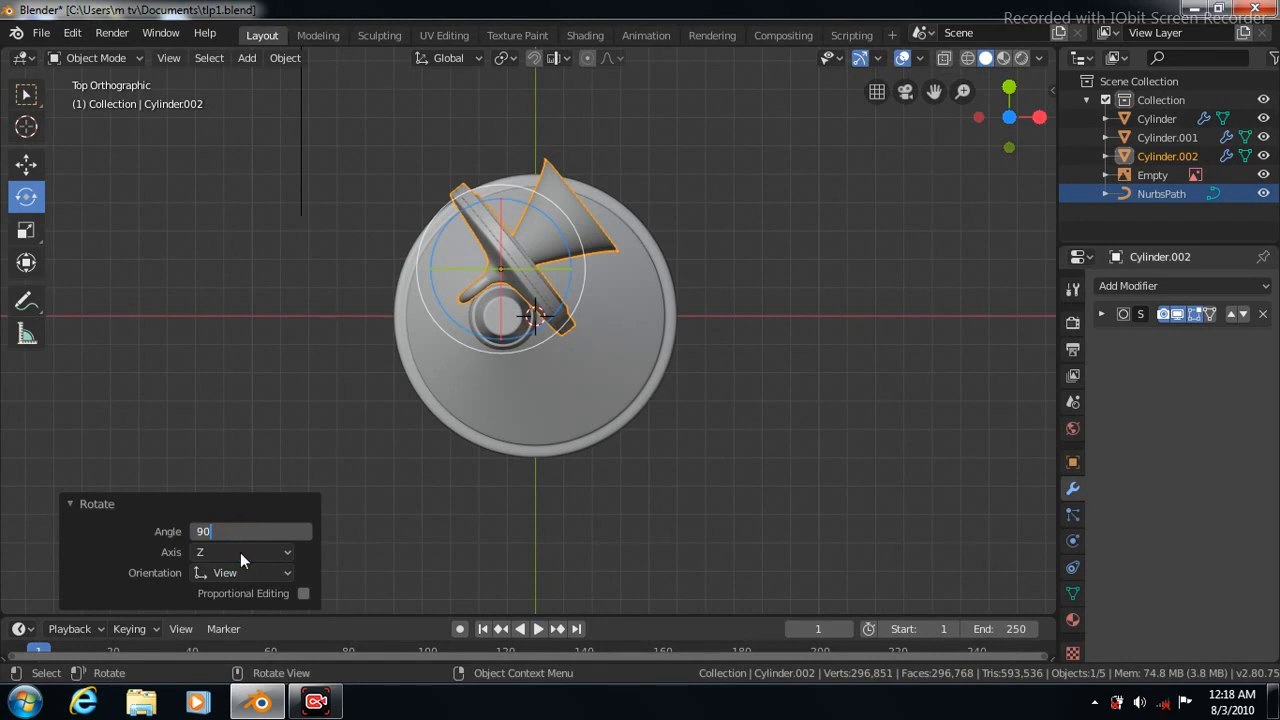
key(Return)
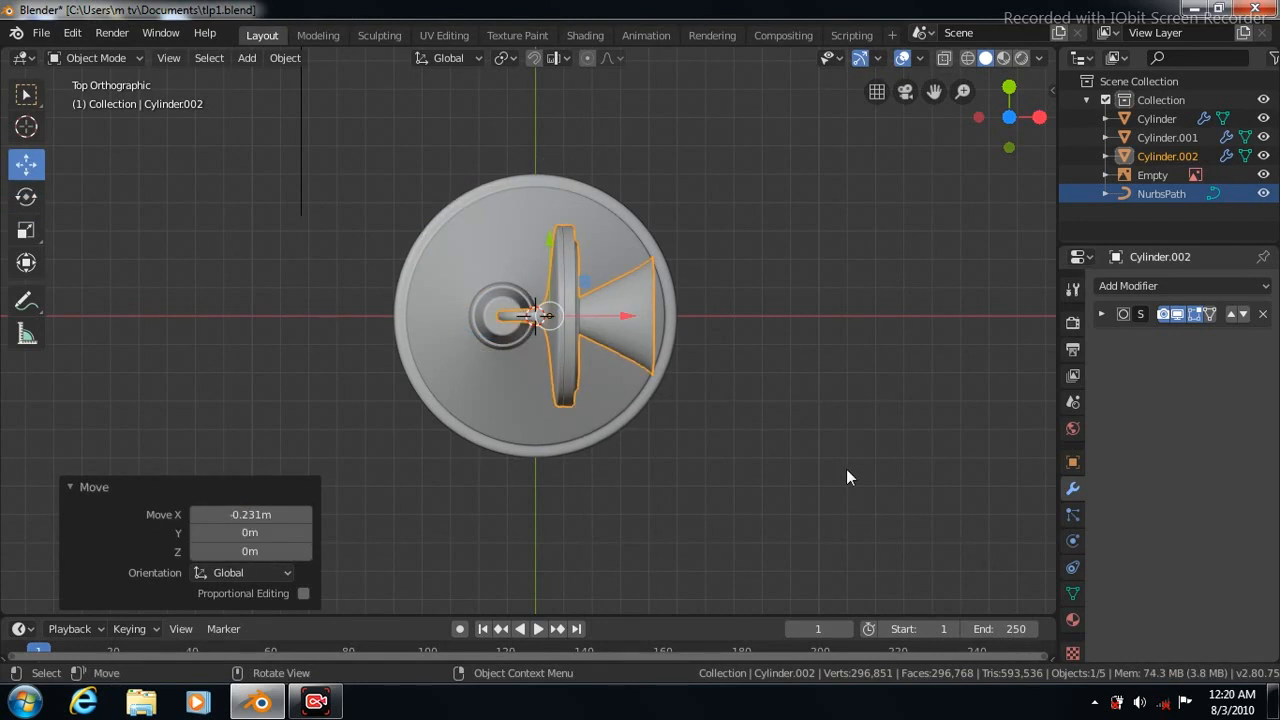
Place the 3D cursor in empty space at Y -10.1 m, Z 18.7 m and add a 32-vertex cylinder of 1 m radius and 2 m depth there
key(KP_3)
click(777, 220)
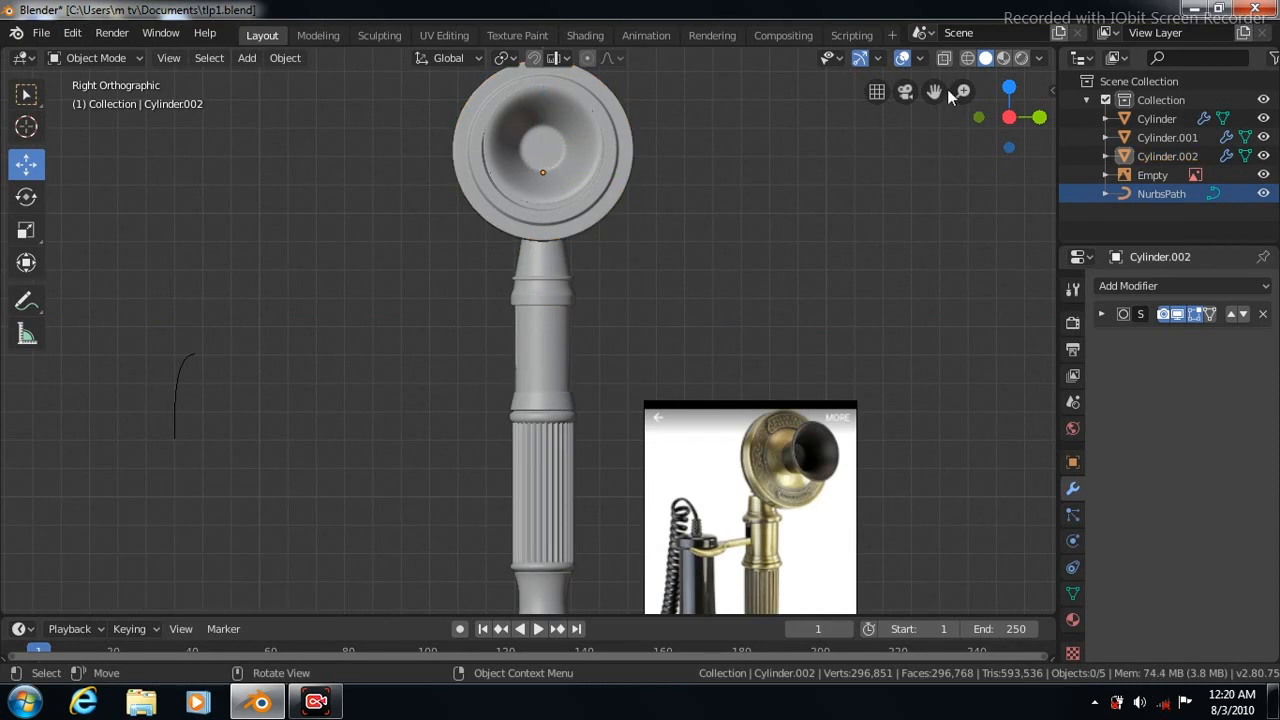
drag(933, 91, 1053, 79)
click(26, 126)
click(376, 244)
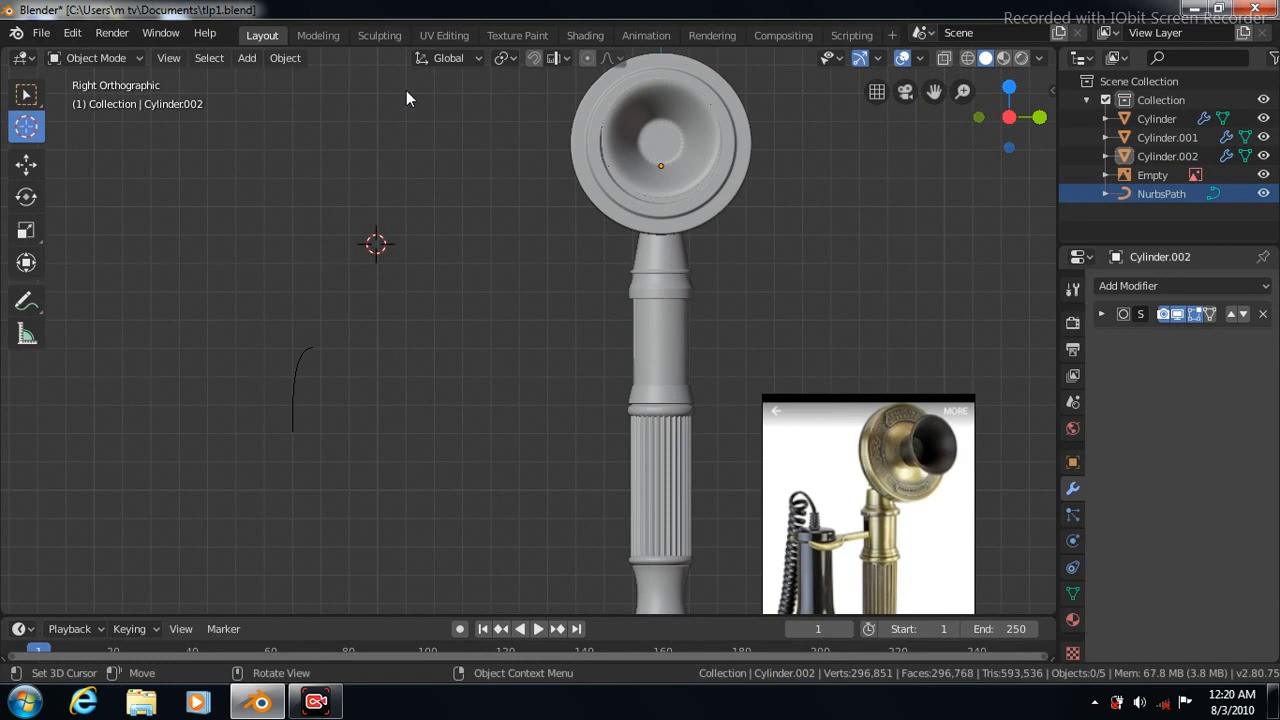
click(26, 94)
click(246, 57)
mouse_move(270, 79)
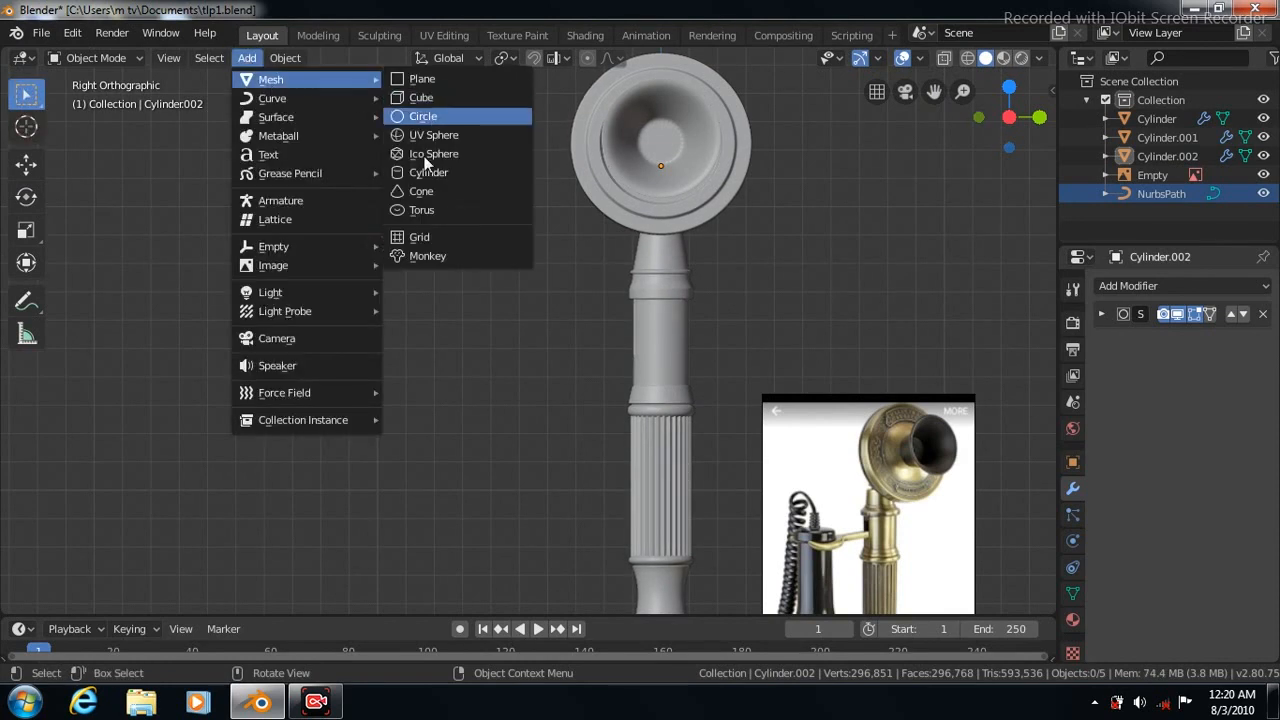
click(428, 172)
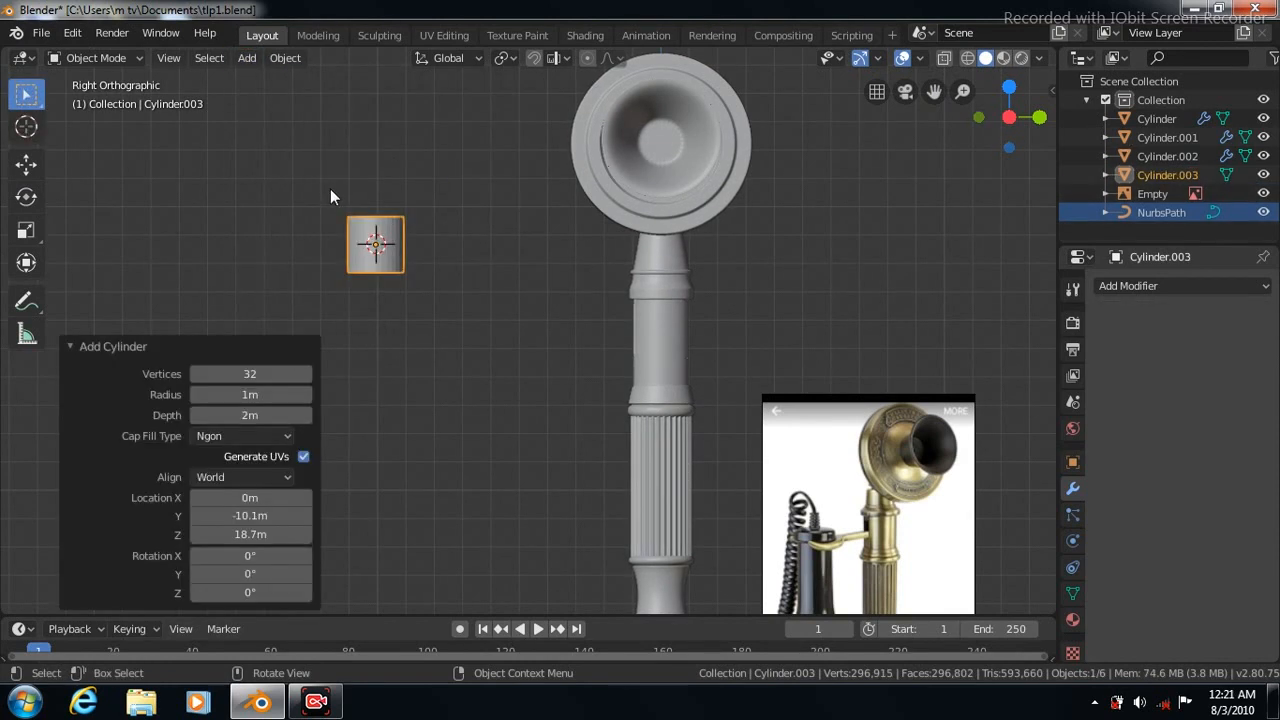
Enlarge the new cylinder uniformly and flatten it into a disc with a Z scale of 0.292
click(26, 232)
drag(486, 278, 555, 292)
drag(374, 169, 381, 228)
Move the flattened cylinder 3.54 m along X, clear of the column and mouthpiece
key(ctrl+KP_1)
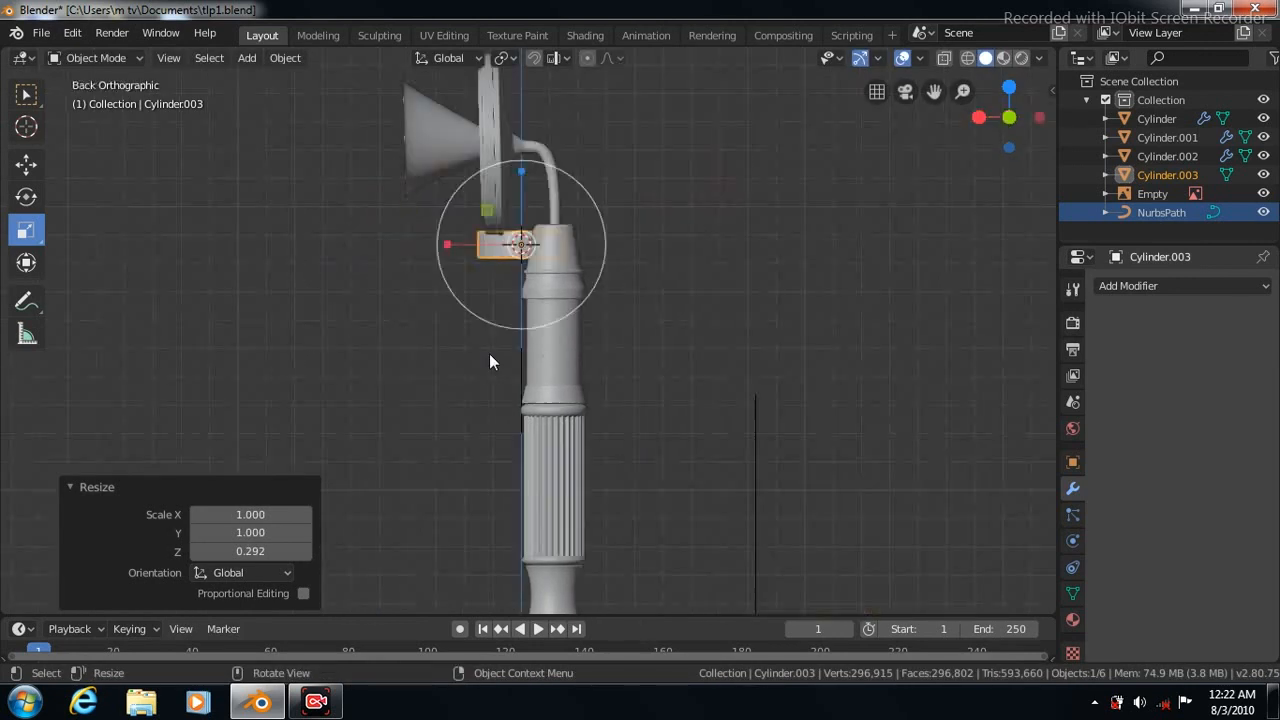
click(26, 163)
drag(440, 249, 319, 241)
Extrude two adjacent side faces of the flattened cylinder 4.39 m along Y with zero Z offset to form a straight arm
scroll(409, 345, up, 4)
drag(934, 91, 1137, 205)
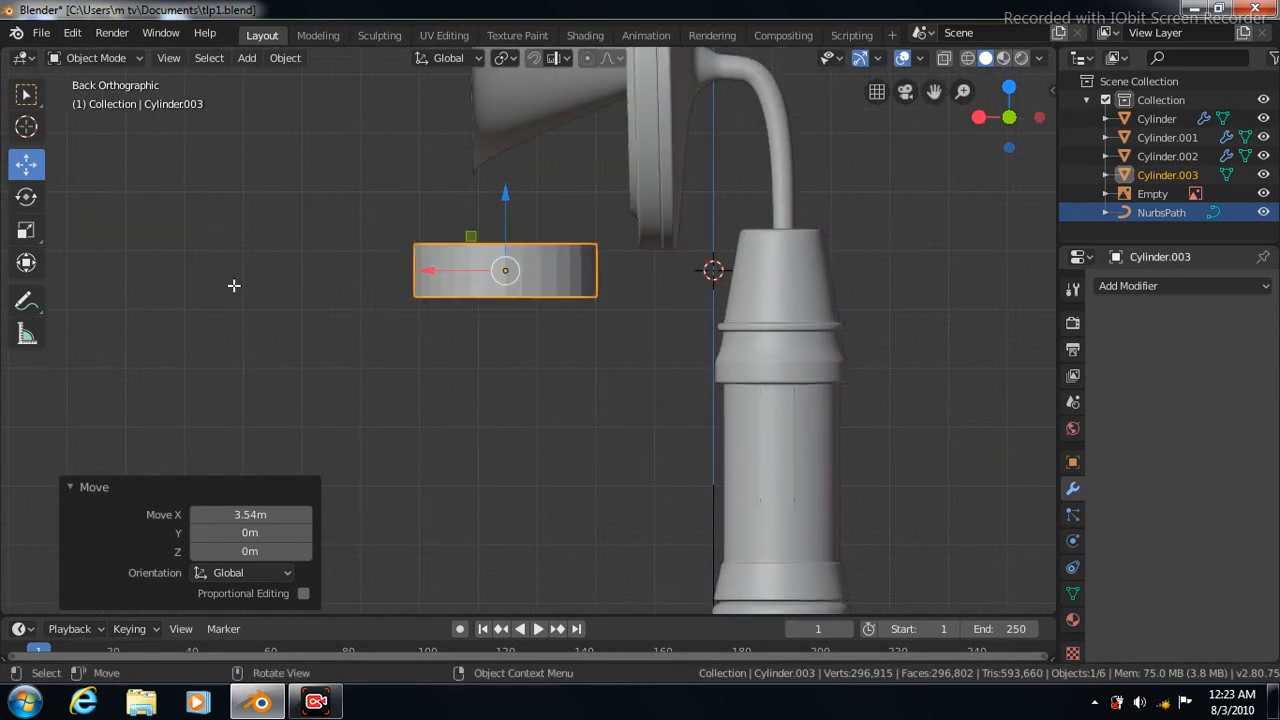
key(Tab)
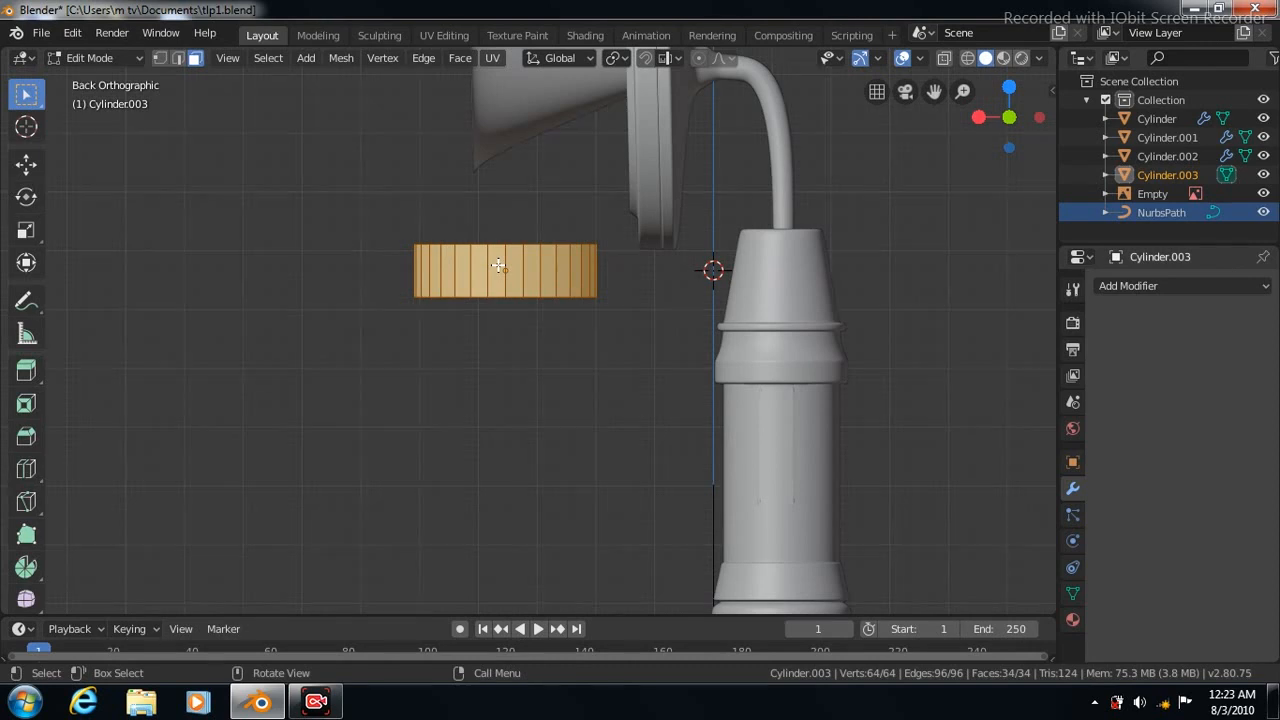
click(498, 270)
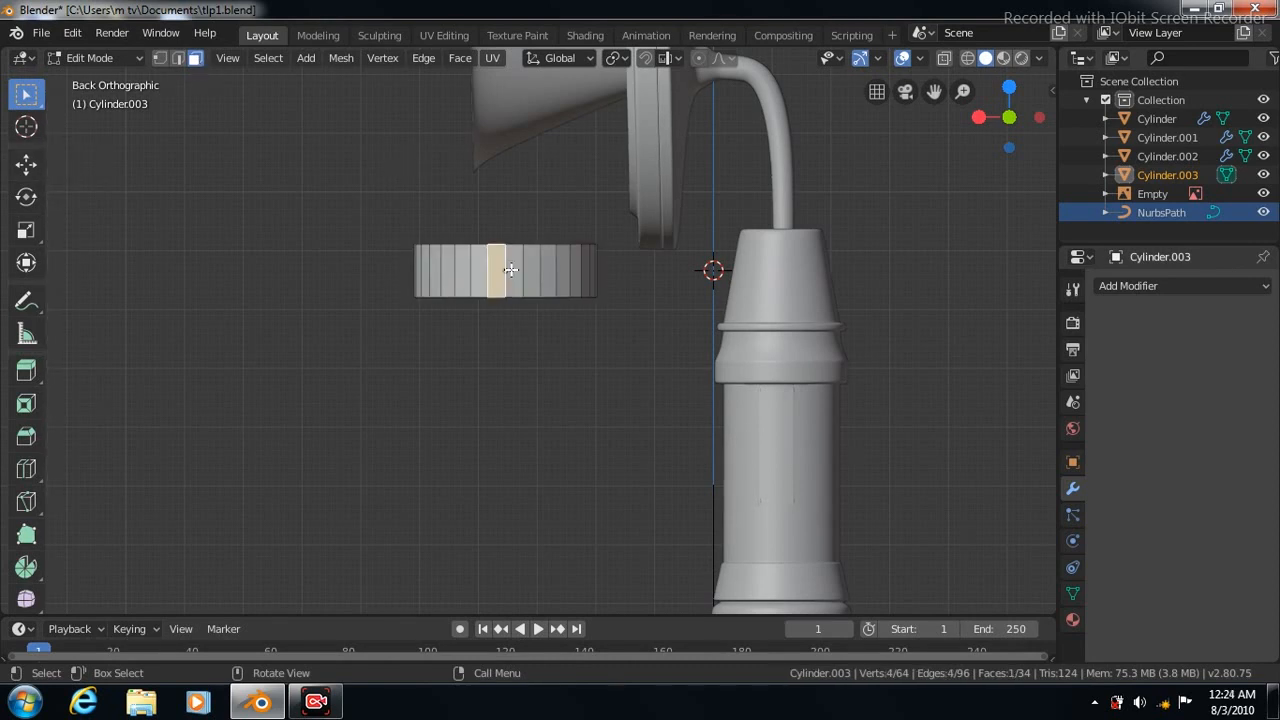
shift+click(512, 268)
key(KP_3)
click(28, 370)
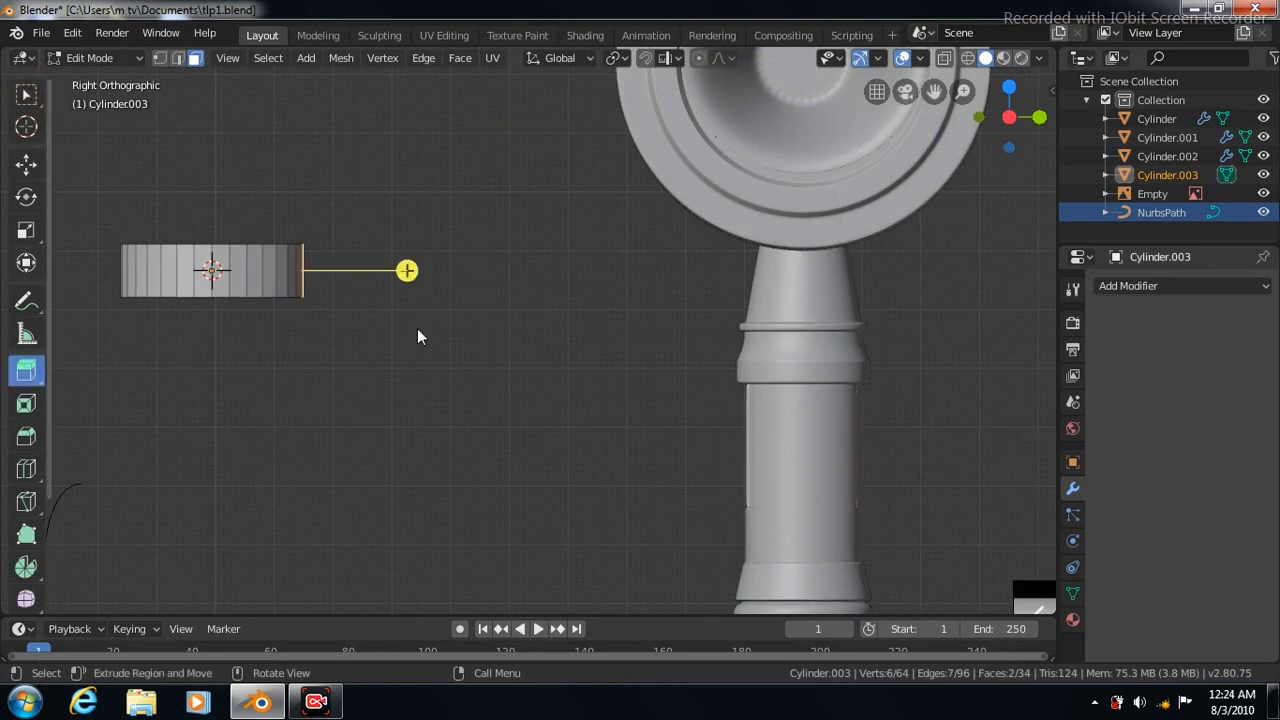
drag(471, 277, 716, 282)
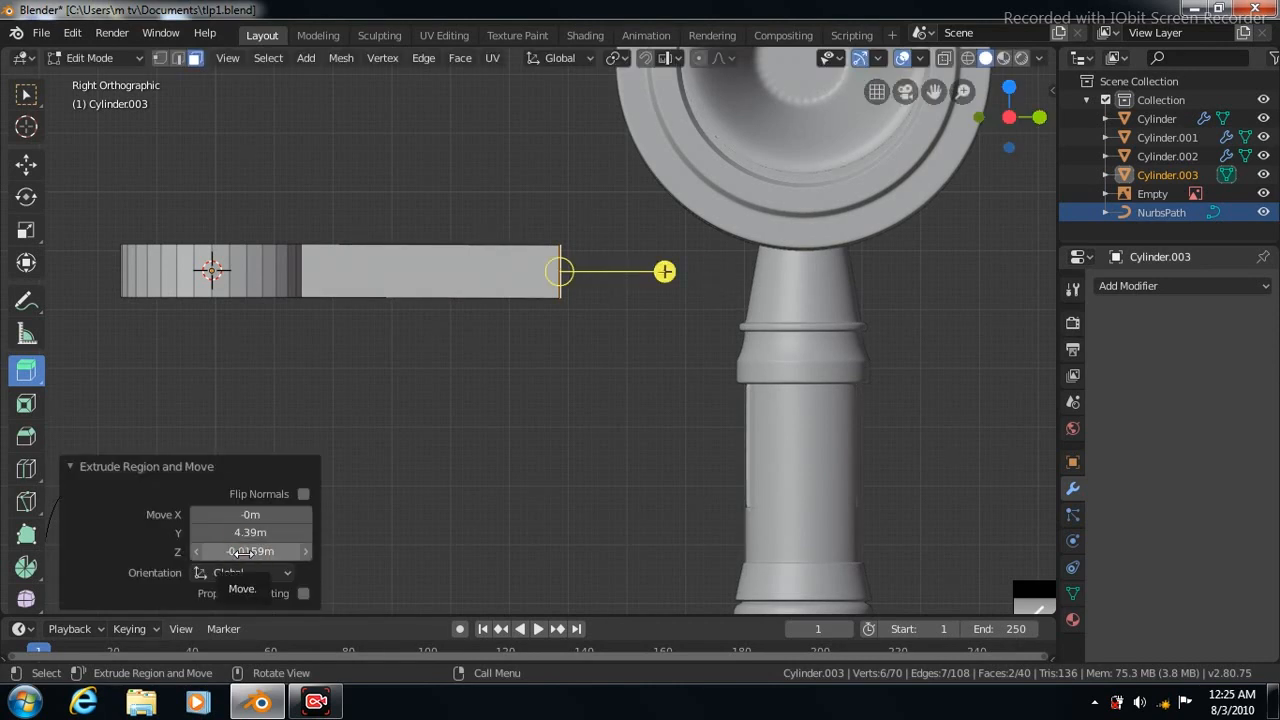
click(243, 553)
text(0)
key(Return)
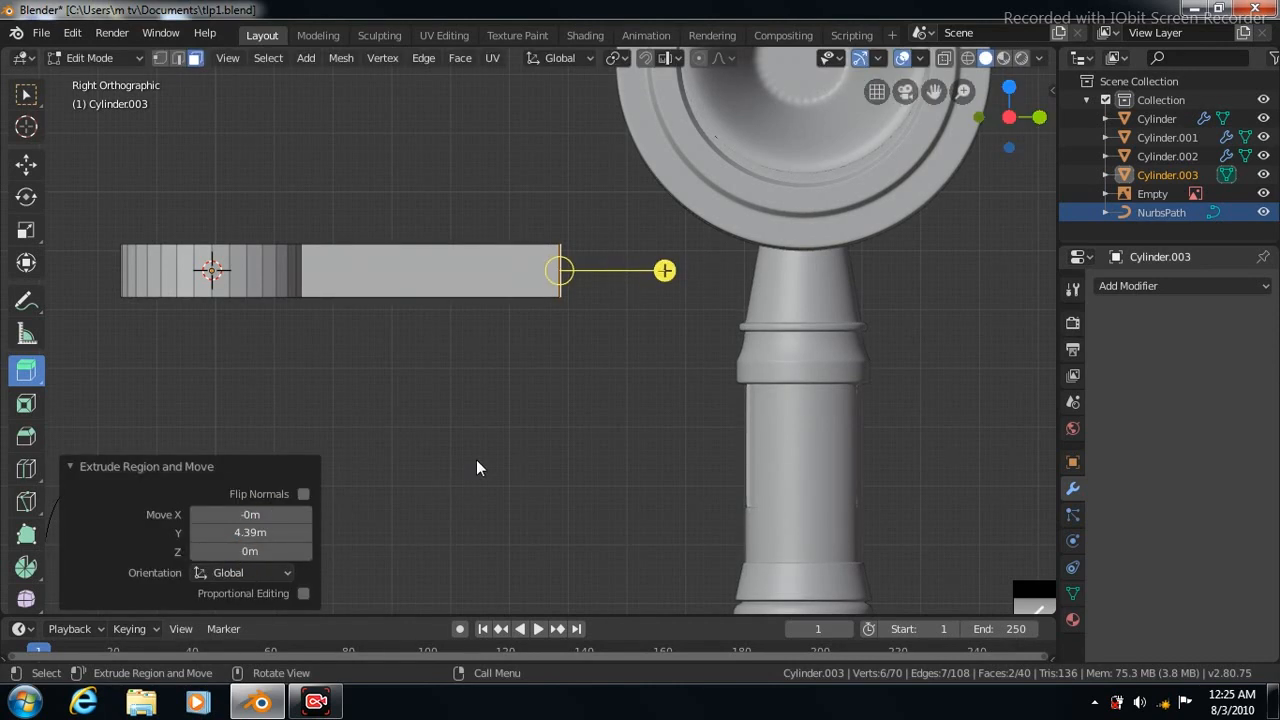
Add a second cylinder and move it 3.49 m along X onto the disc end of the arm
key(KP_7)
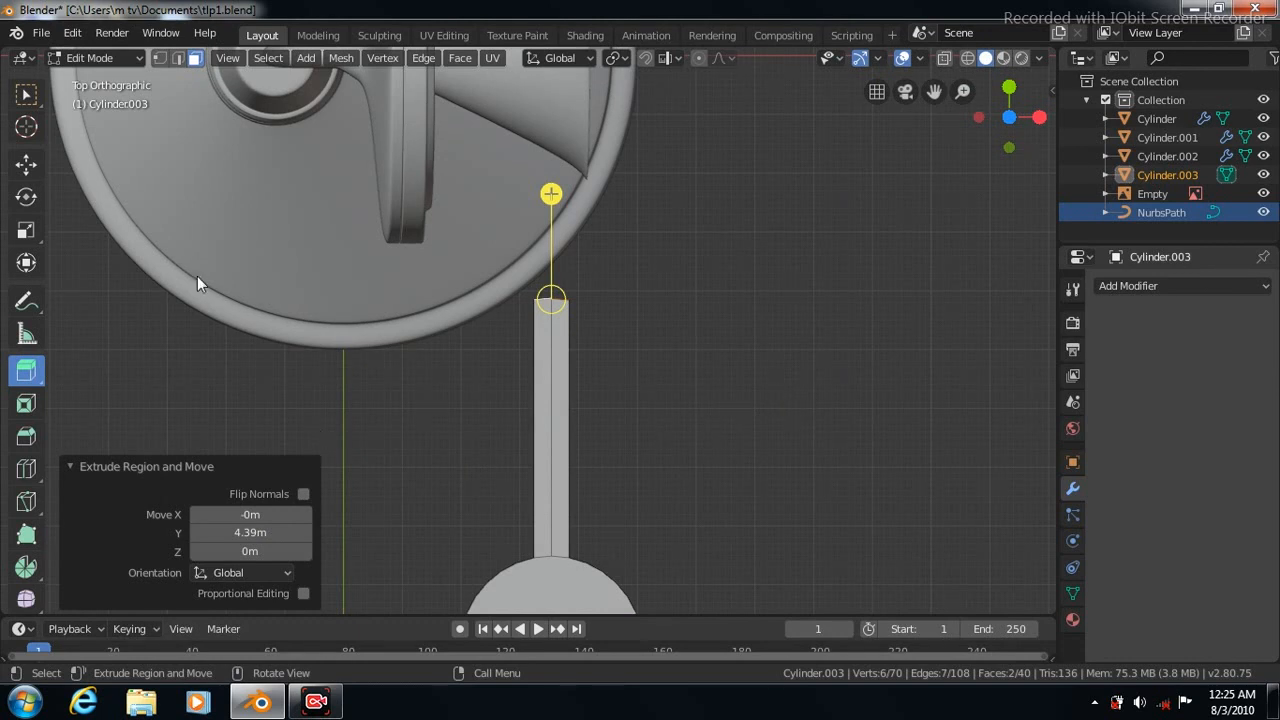
drag(934, 91, 934, 1)
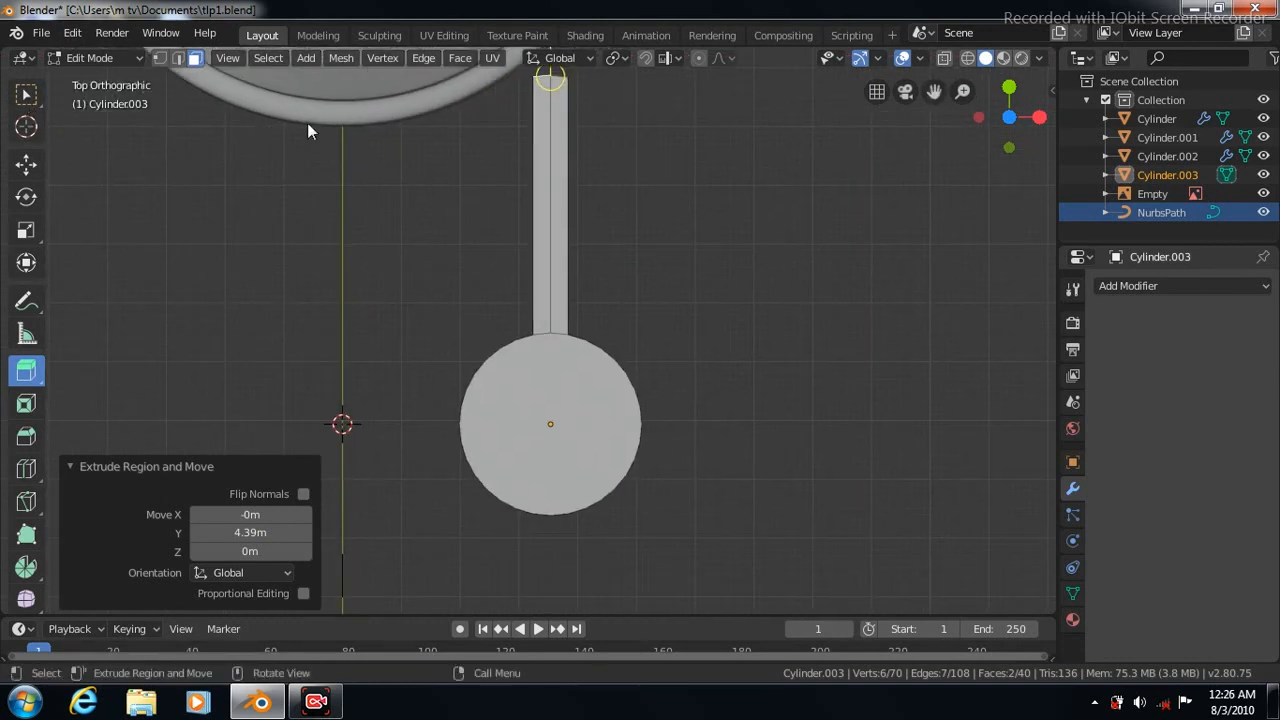
key(Tab)
click(247, 58)
mouse_move(317, 80)
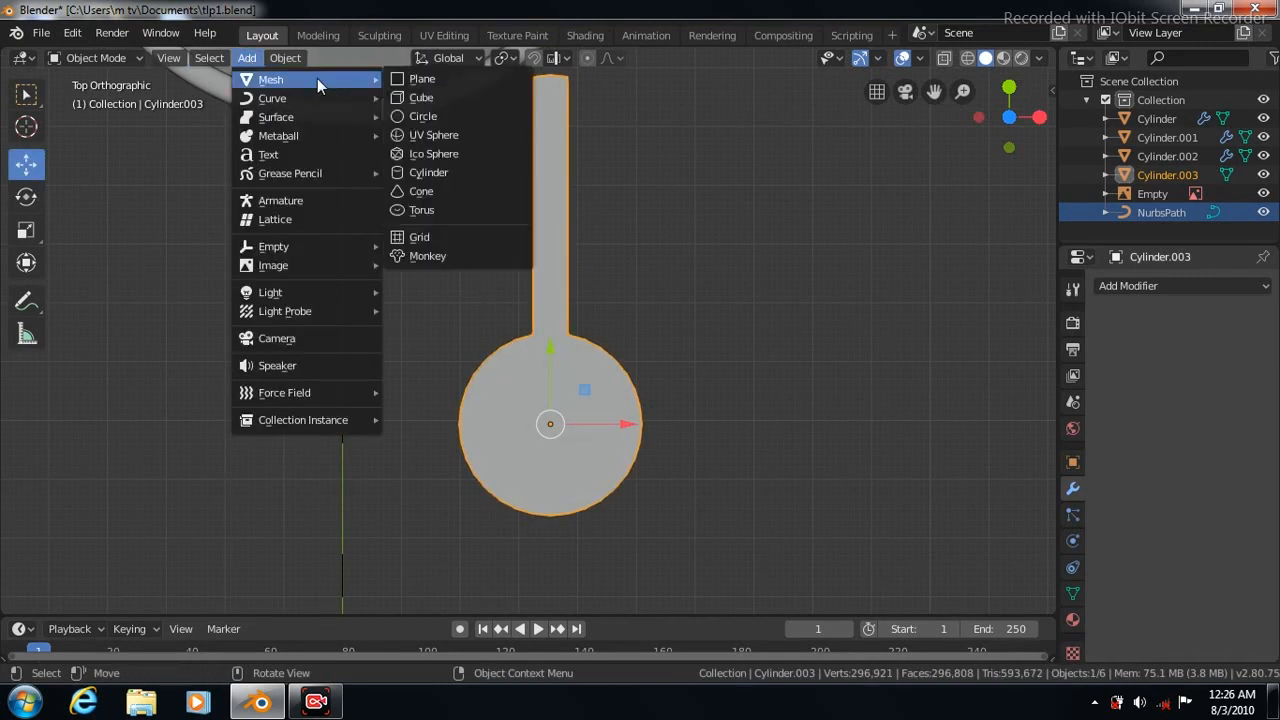
click(430, 172)
drag(418, 423, 622, 406)
Scale the new cylinder uniformly by 1.193 and shift it 0.0478 m along X to center it on the disc
click(26, 231)
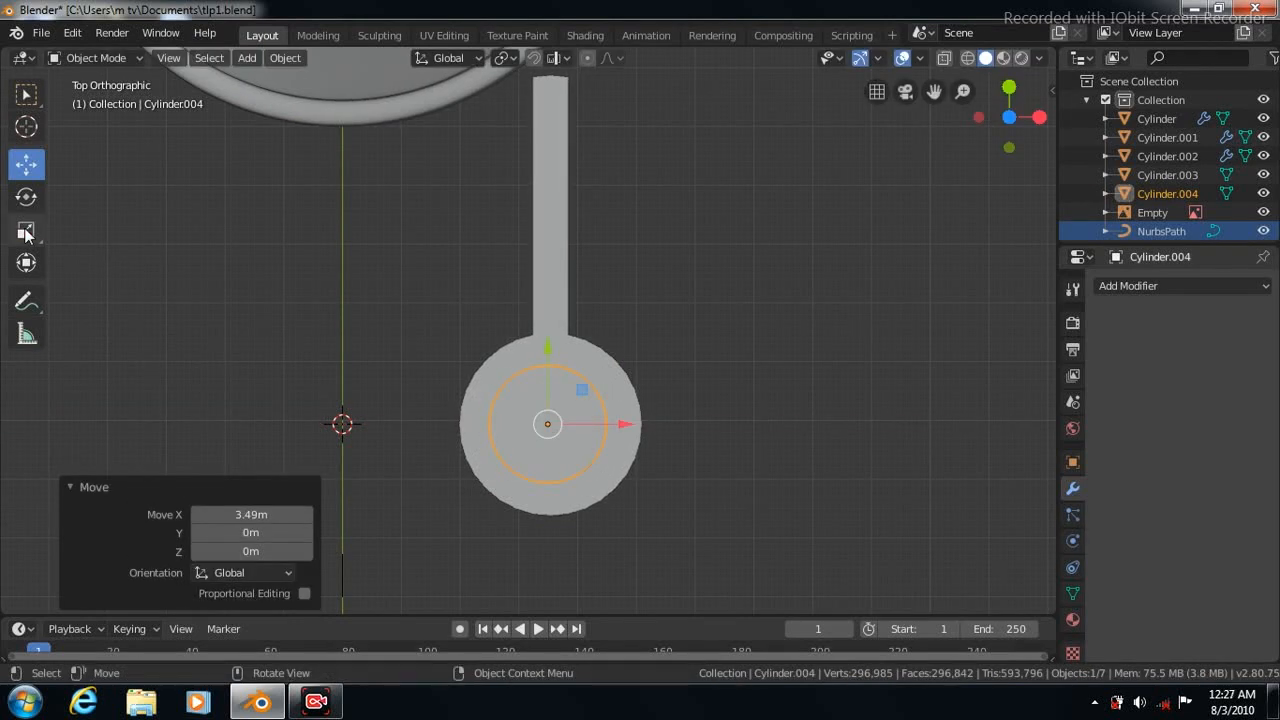
key(s)
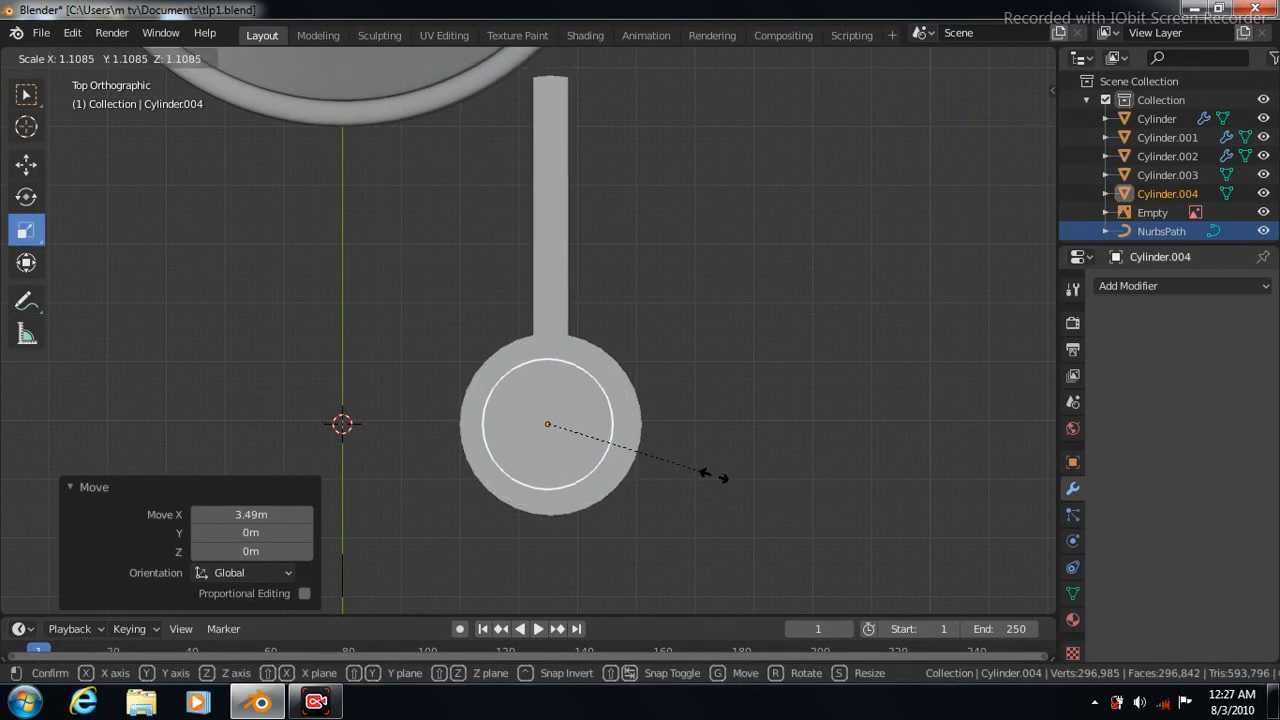
click(725, 484)
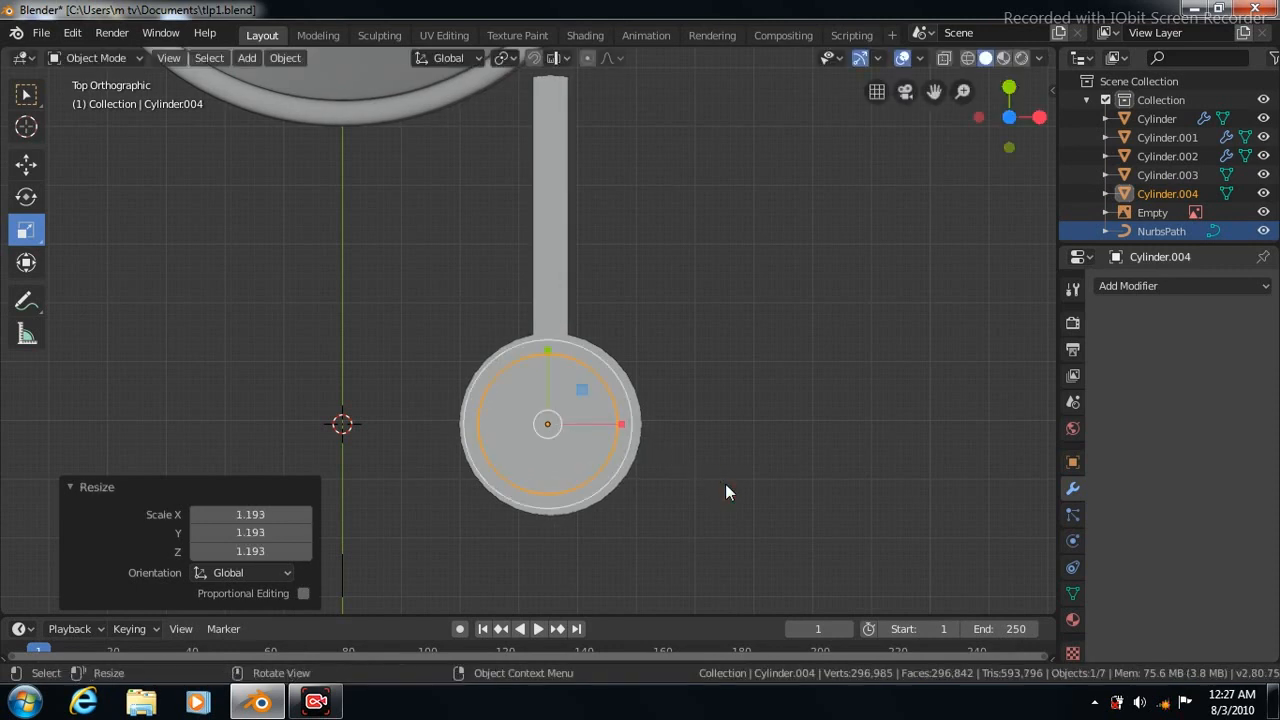
click(26, 167)
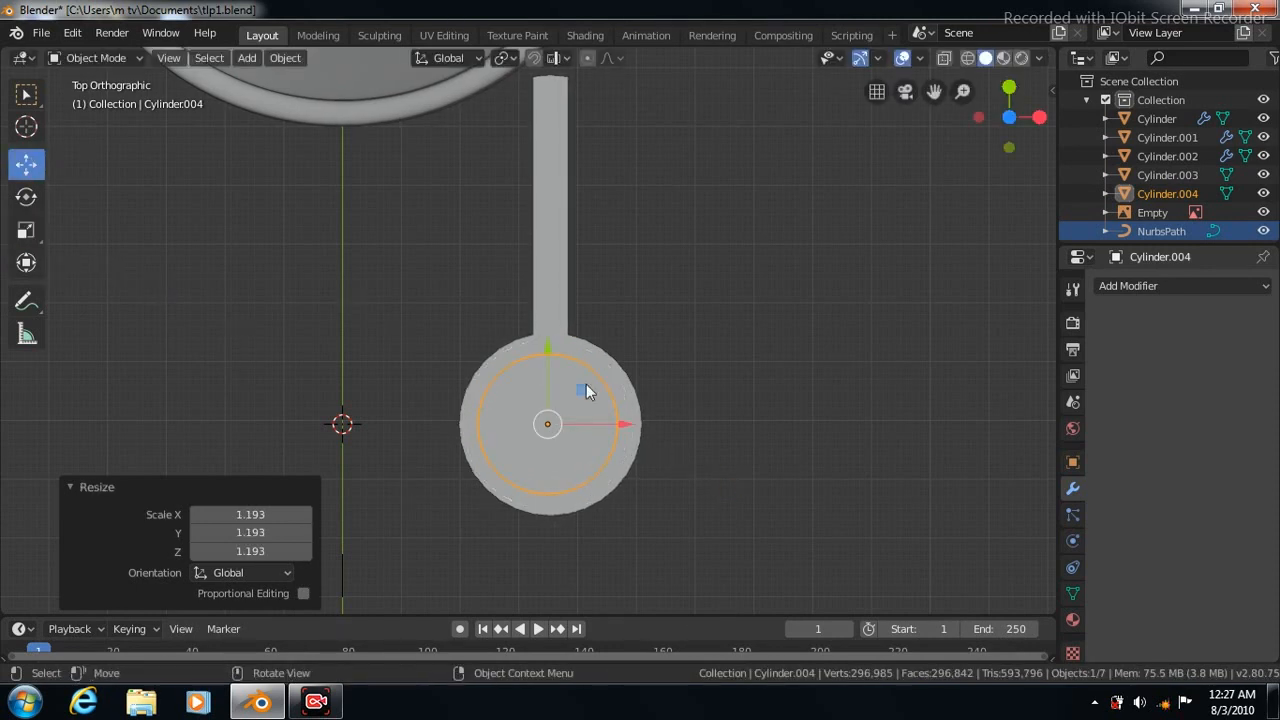
drag(624, 423, 632, 424)
Extrude the inner cylinder's four adjacent front side faces 1 m along negative Y, with the X offset set to 0
key(KP_1)
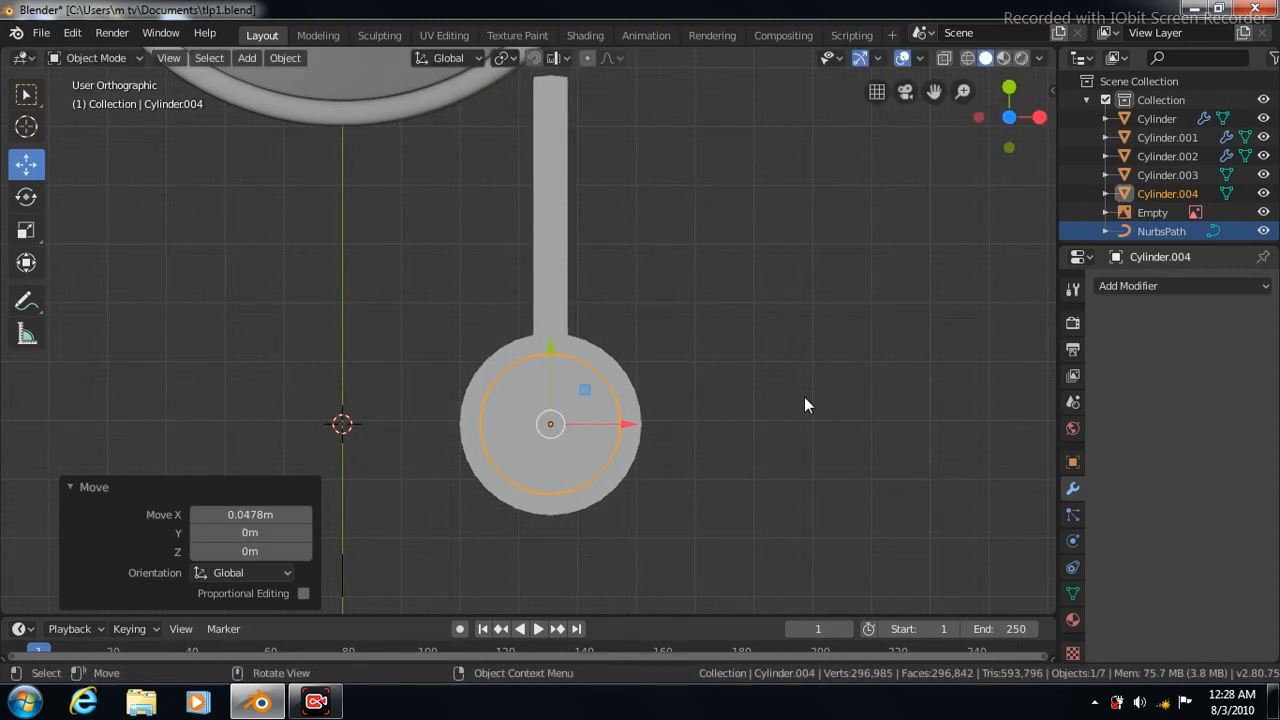
key(Tab)
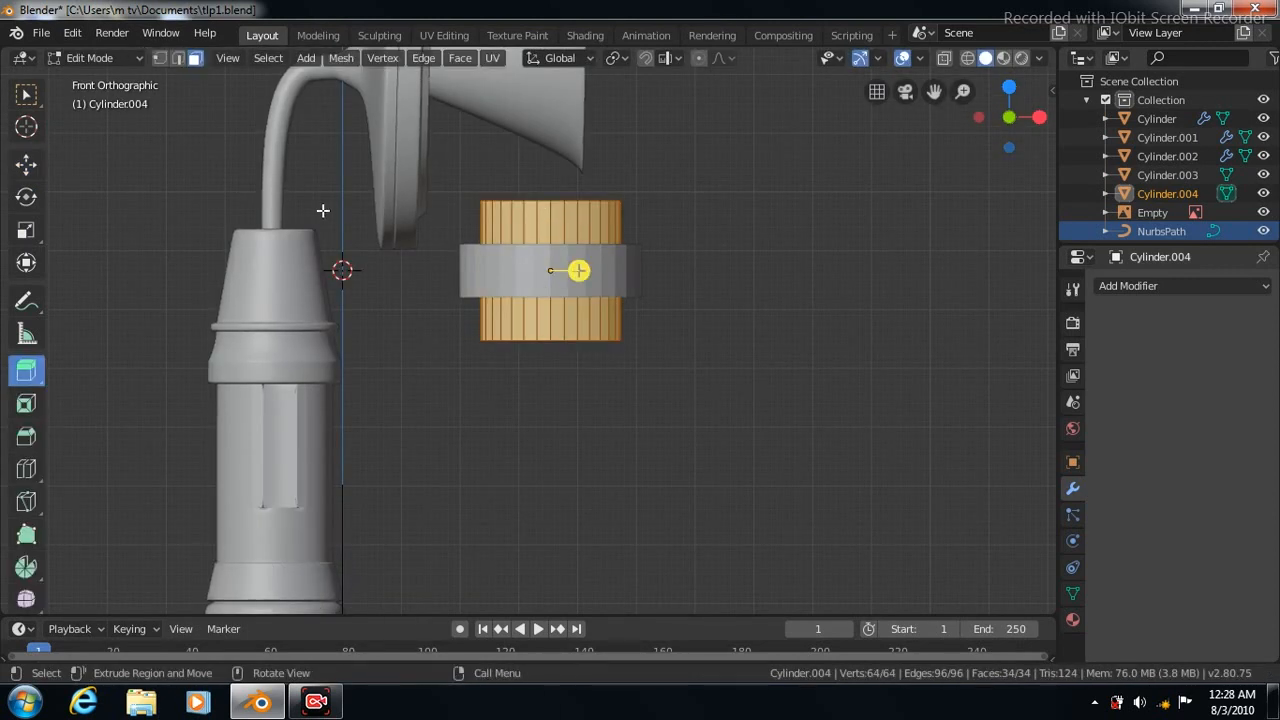
click(26, 94)
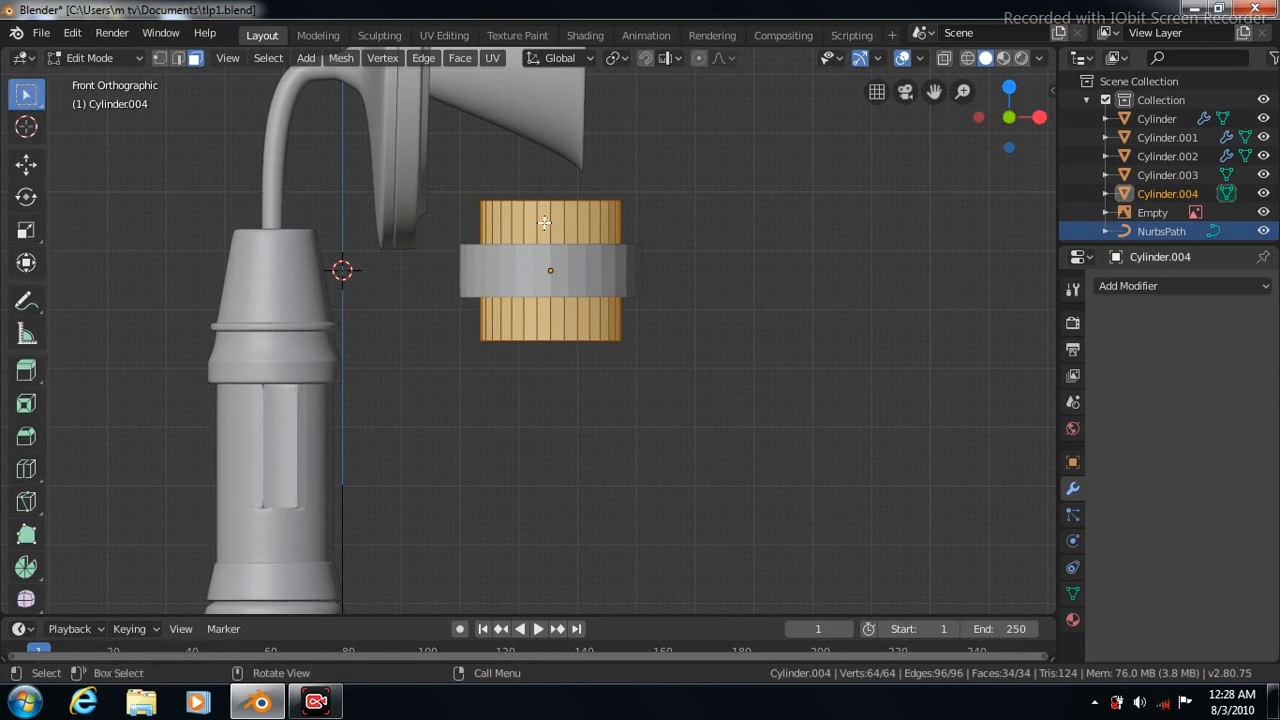
click(544, 223)
shift+click(556, 221)
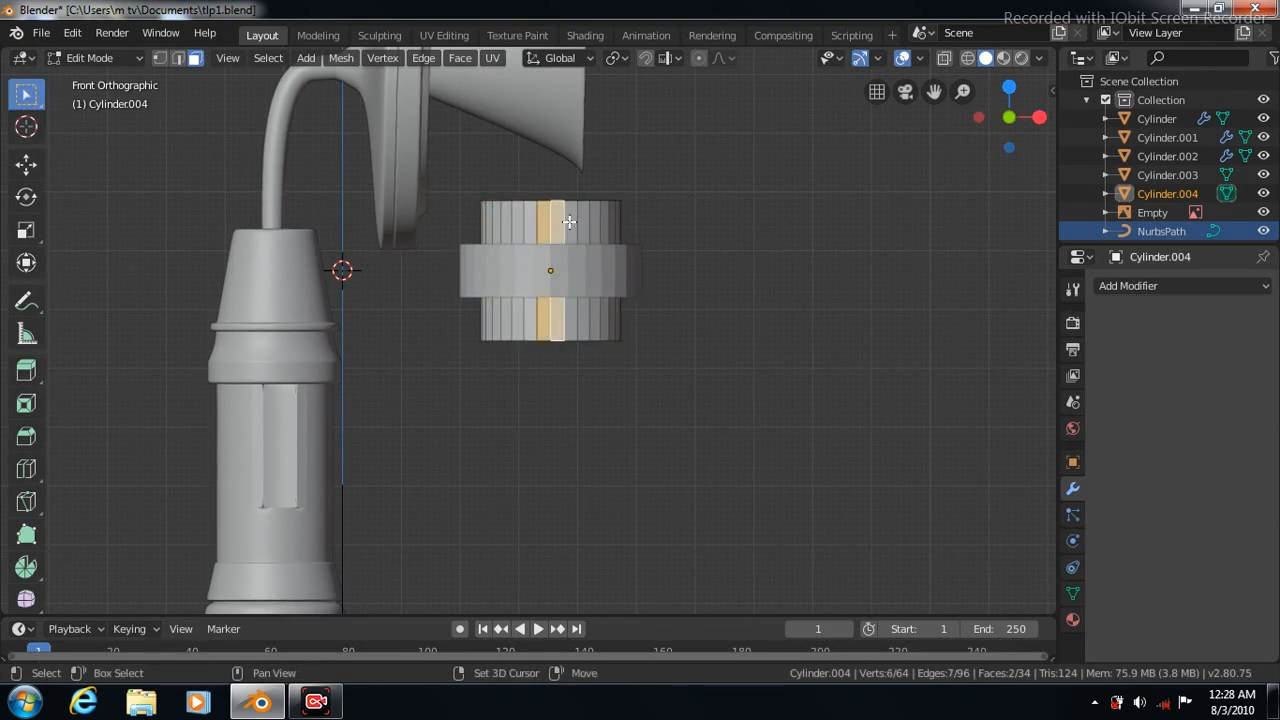
shift+click(569, 222)
shift+click(529, 221)
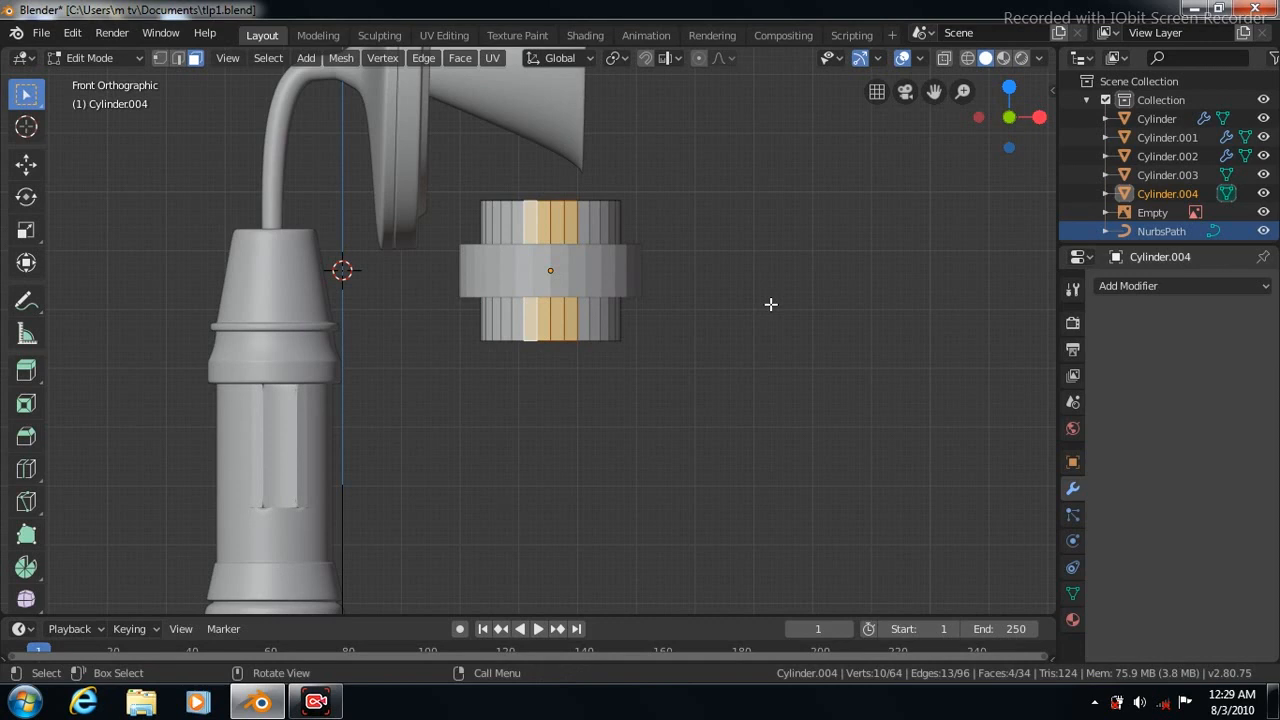
key(KP_7)
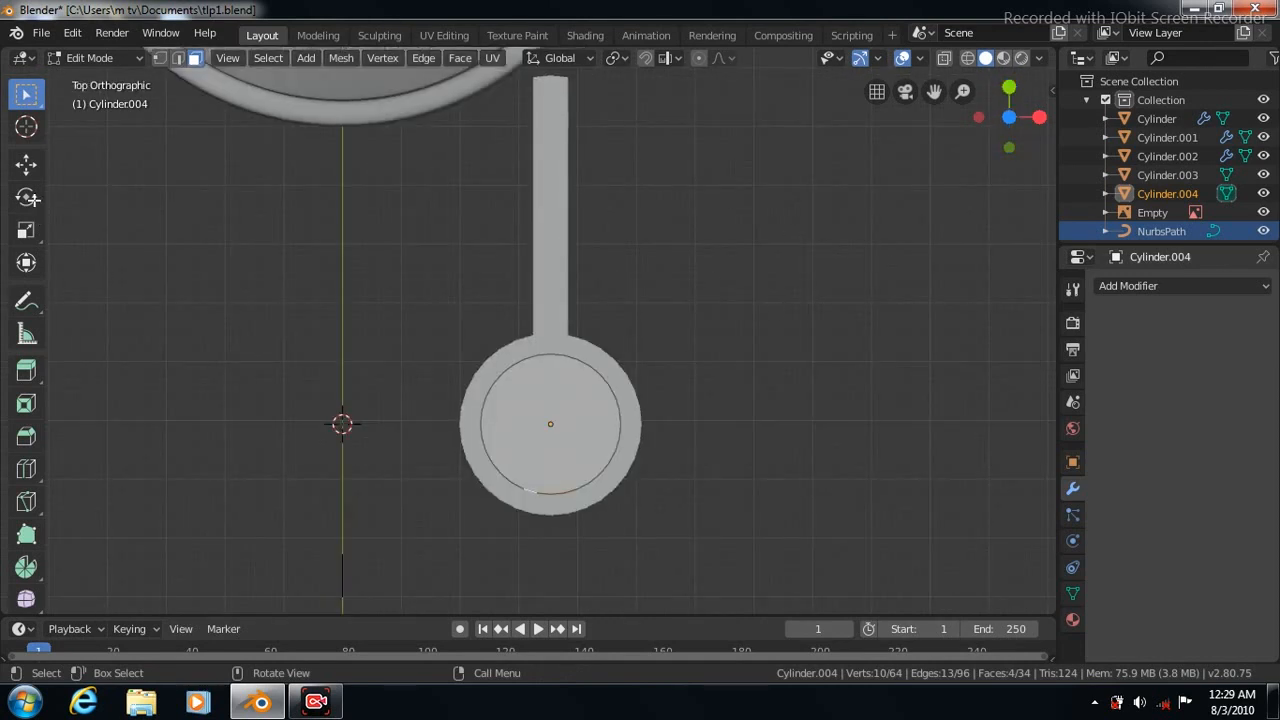
click(26, 370)
key(alt+a)
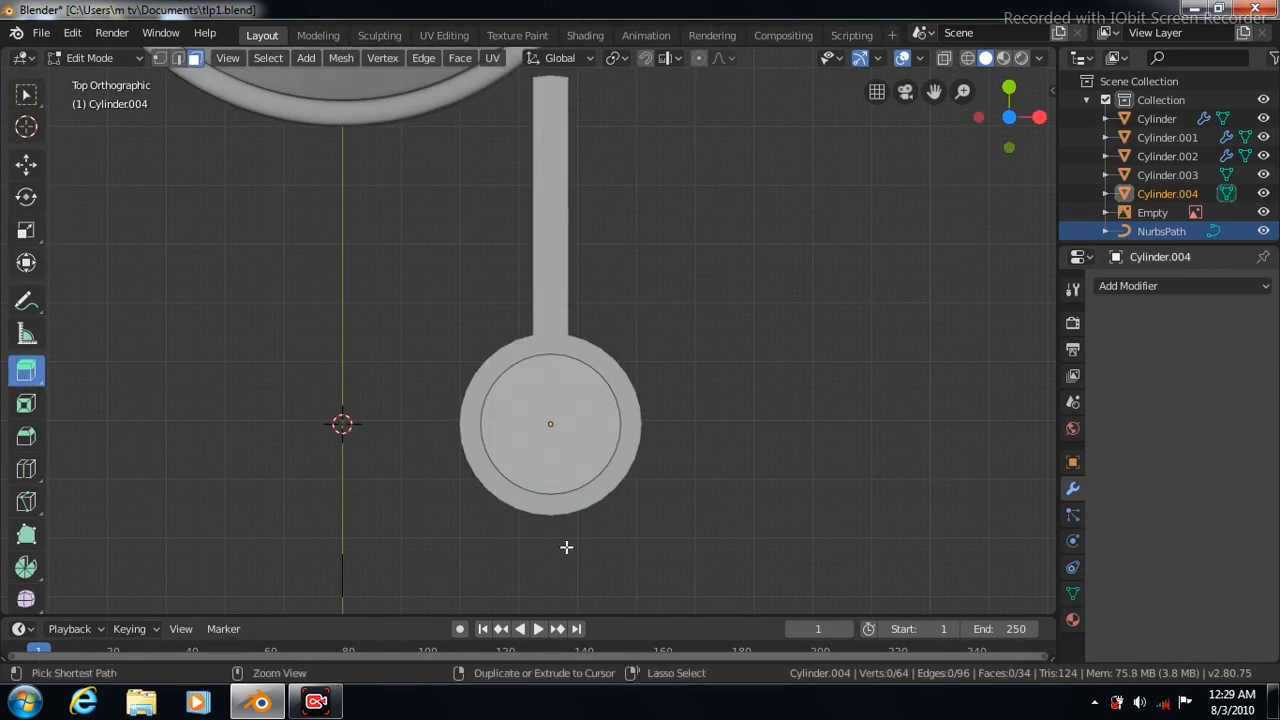
key(ctrl+z)
drag(572, 554, 576, 592)
click(251, 514)
text(0)
key(Return)
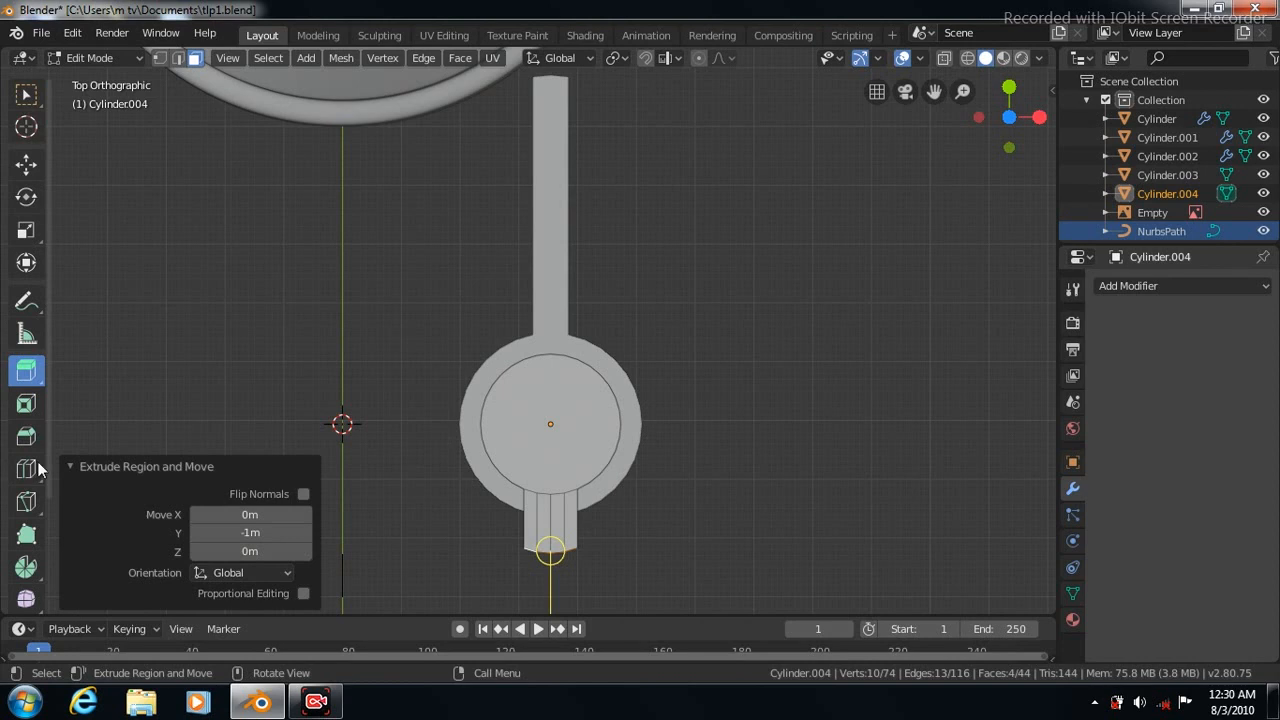
Widen the extruded end faces with an X scale of 1.839 to form a flared wedge
click(26, 230)
drag(625, 551, 687, 538)
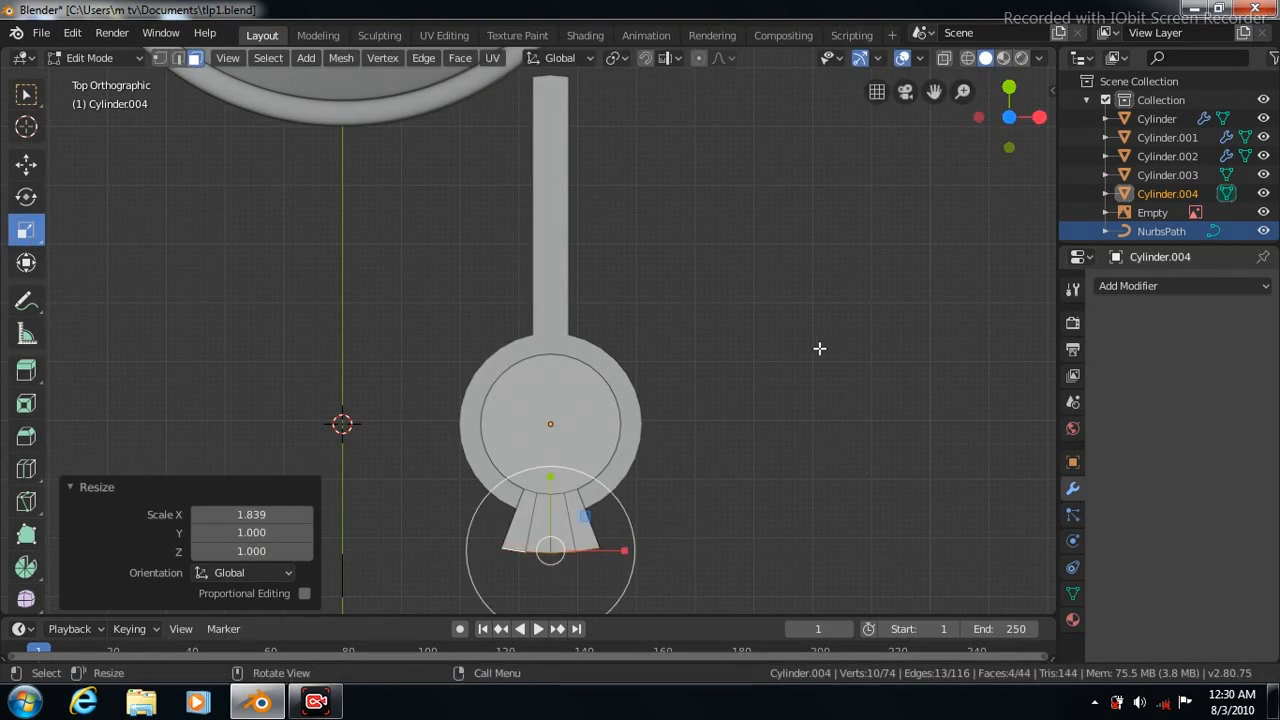
key(Tab)
Subtract the inner cylinder with its flared wedge from the arm's disc using a boolean difference to cut an open ring
shift+click(469, 415)
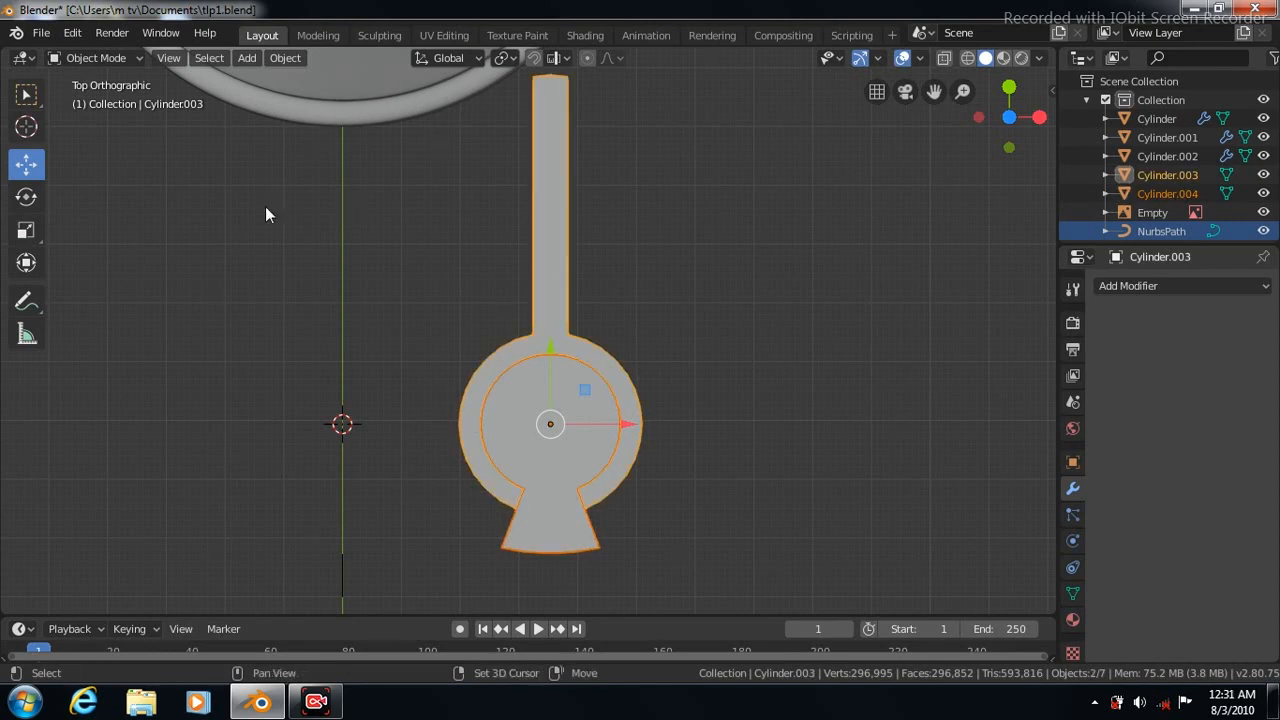
click(285, 57)
mouse_move(375, 640)
click(529, 486)
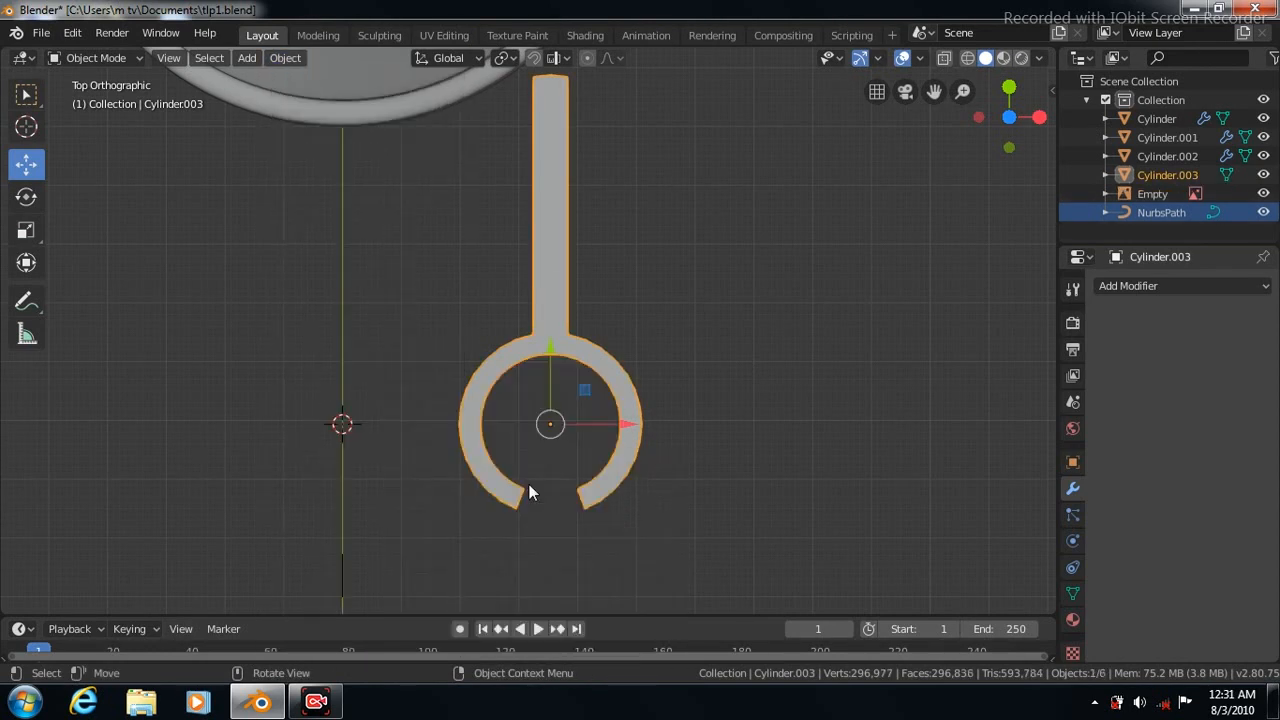
Add a Subdivision Surface modifier to the hook arm with a viewport level of 3
key(KP_3)
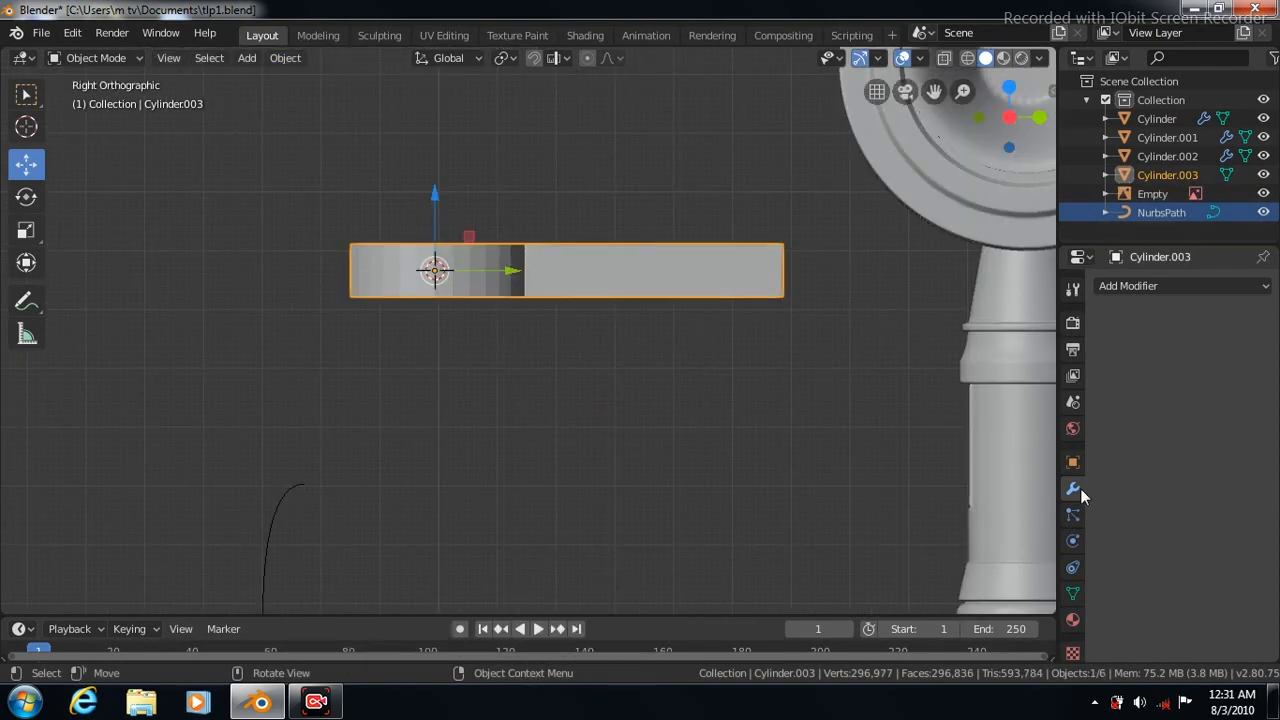
click(1240, 286)
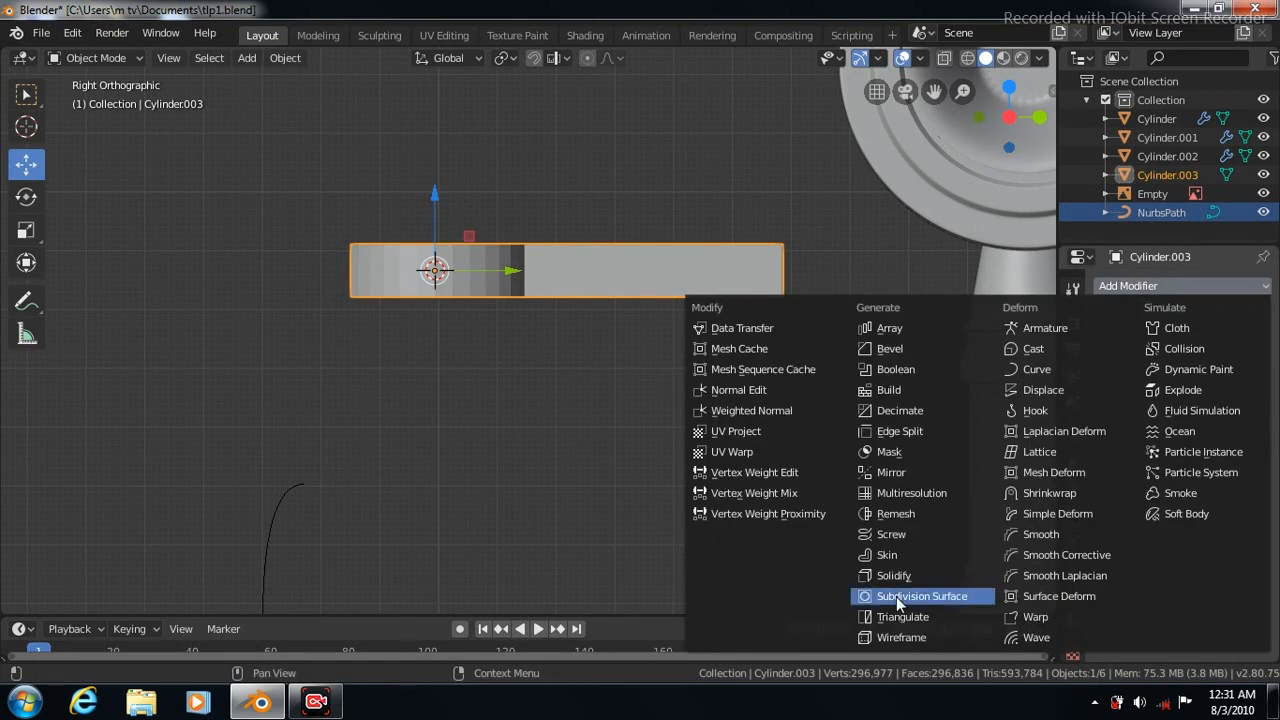
click(896, 596)
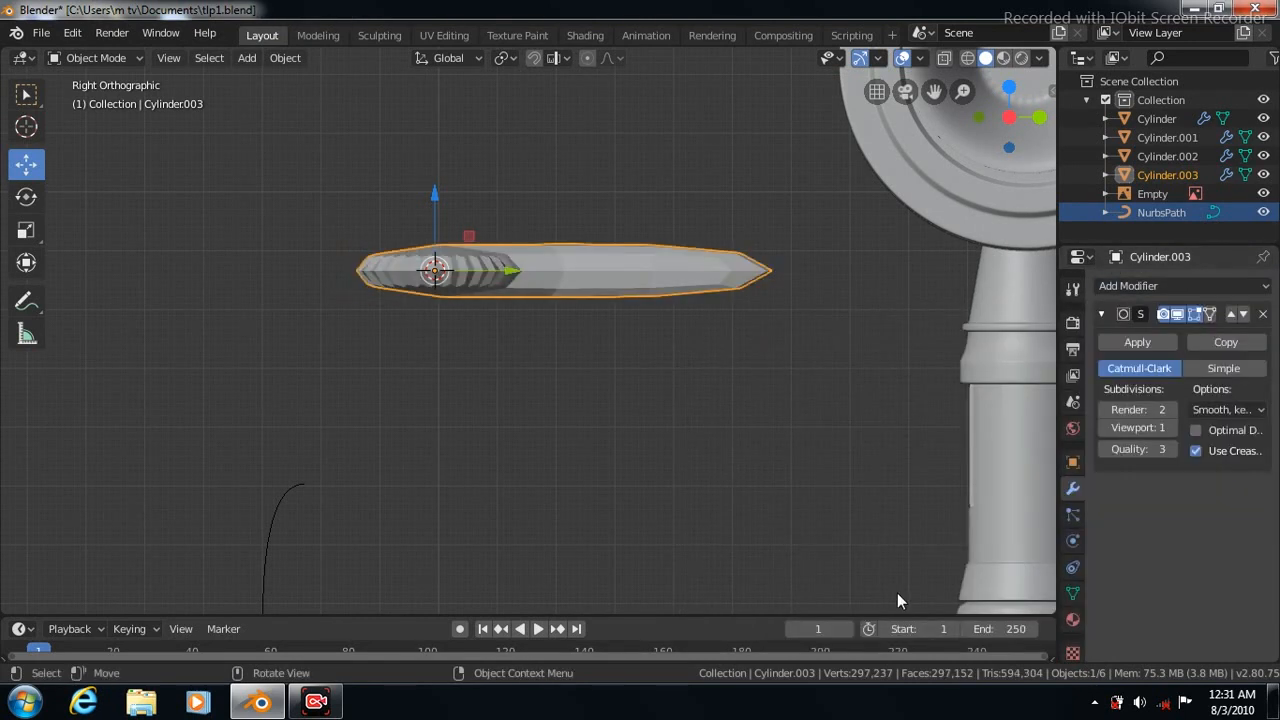
click(1169, 427)
click(1169, 427)
Add a lengthwise loop cut around the hook arm's sides, slide it to the upper edge, and move it -0.0319 m along Z
key(Tab)
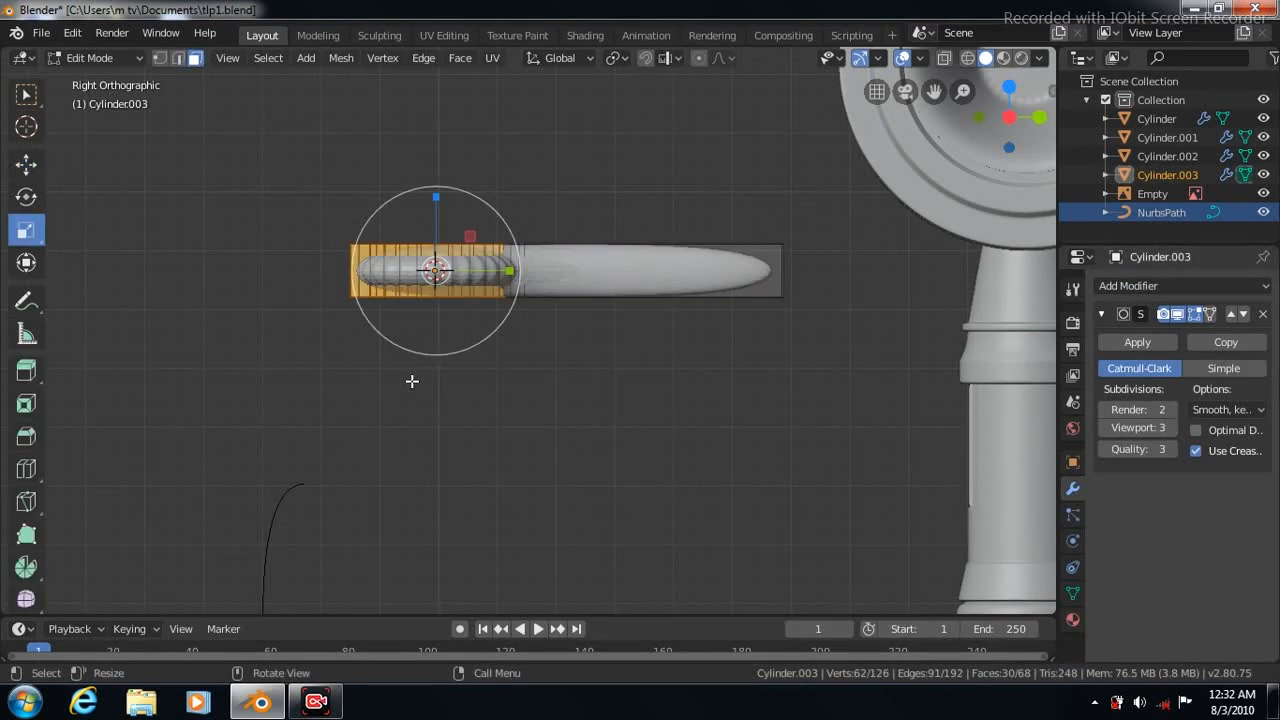
click(26, 468)
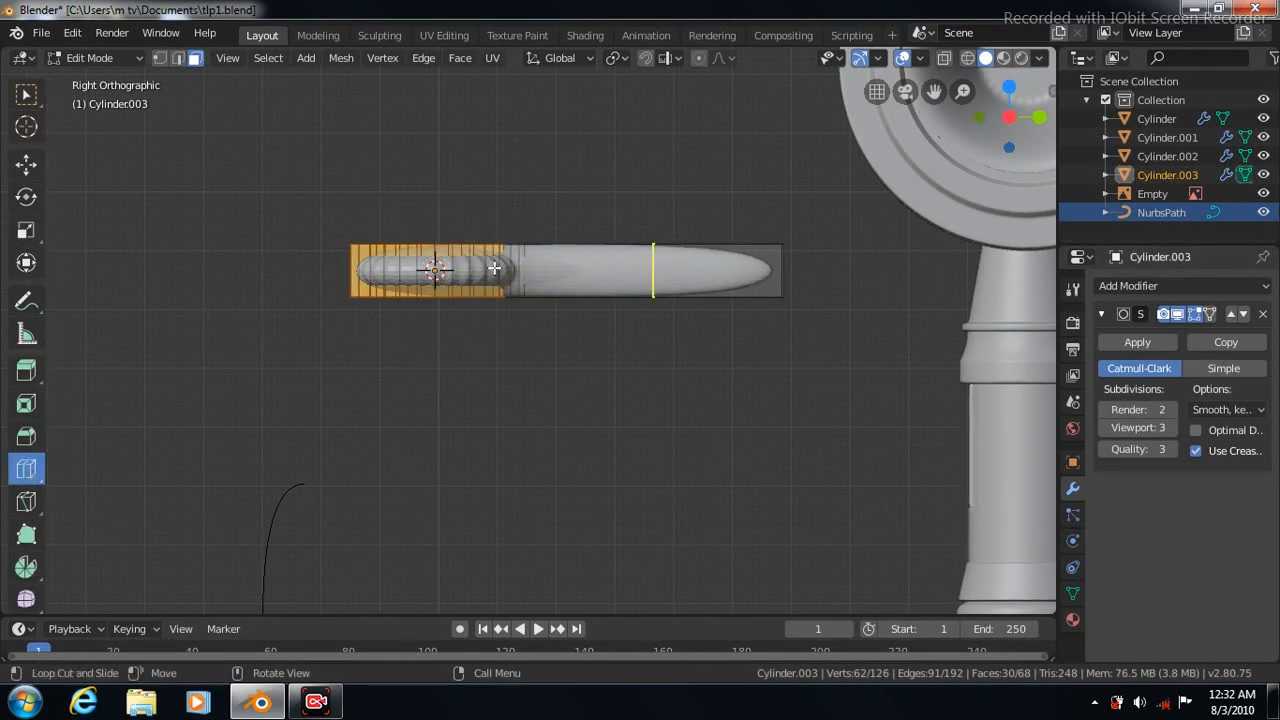
click(497, 262)
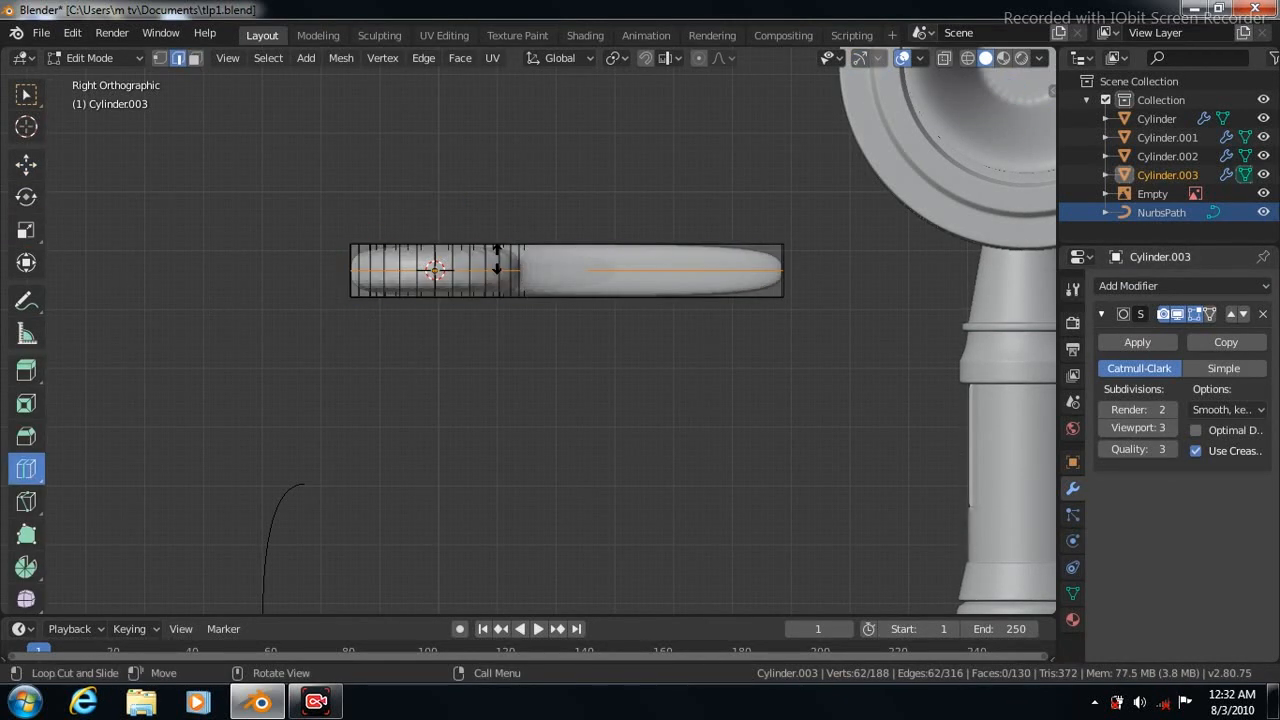
drag(497, 262, 495, 236)
click(26, 163)
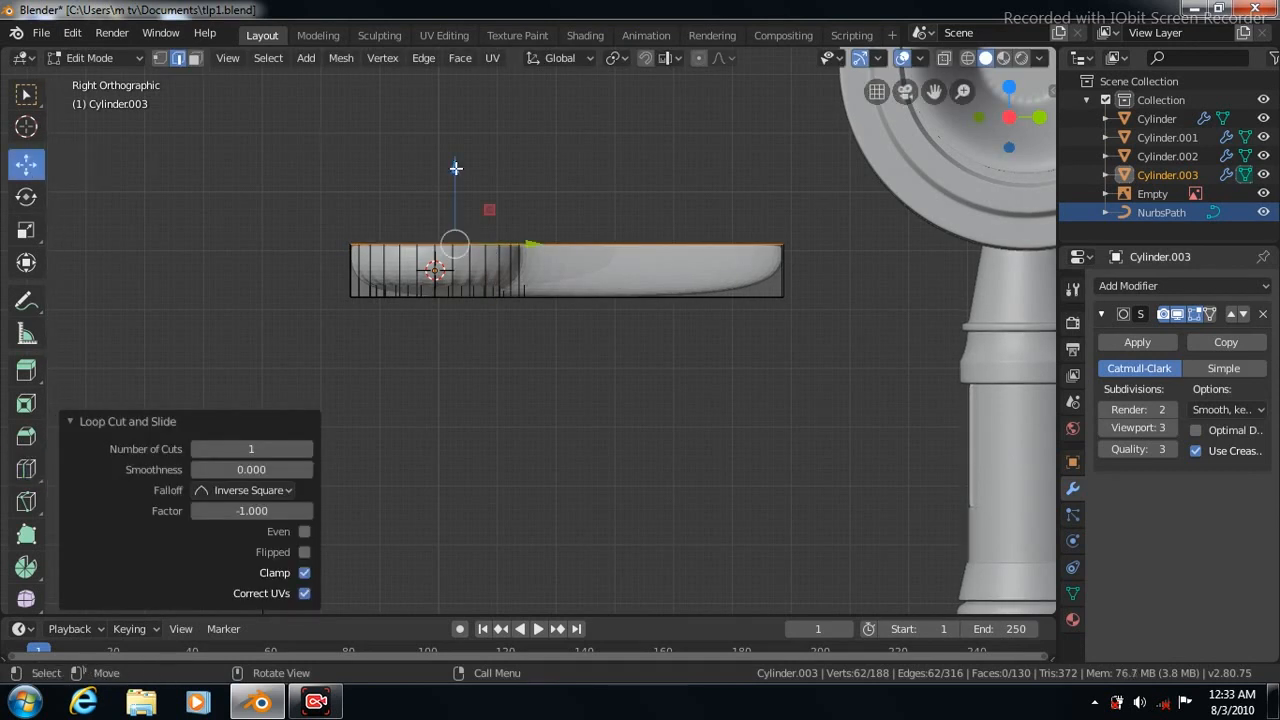
drag(455, 169, 456, 170)
Add a second lengthwise loop cut around the hook arm's sides, slid toward the lower edge
click(26, 468)
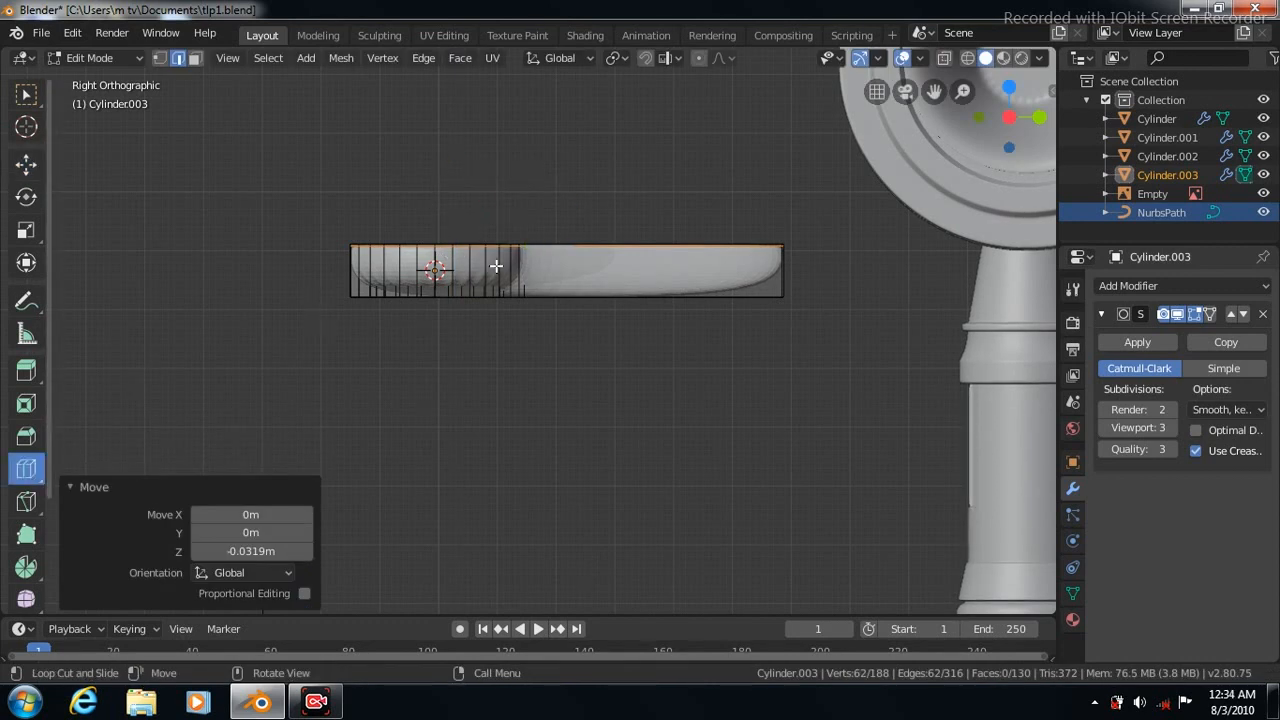
drag(466, 271, 466, 282)
middle_drag(597, 422, 596, 420)
key(KP_7)
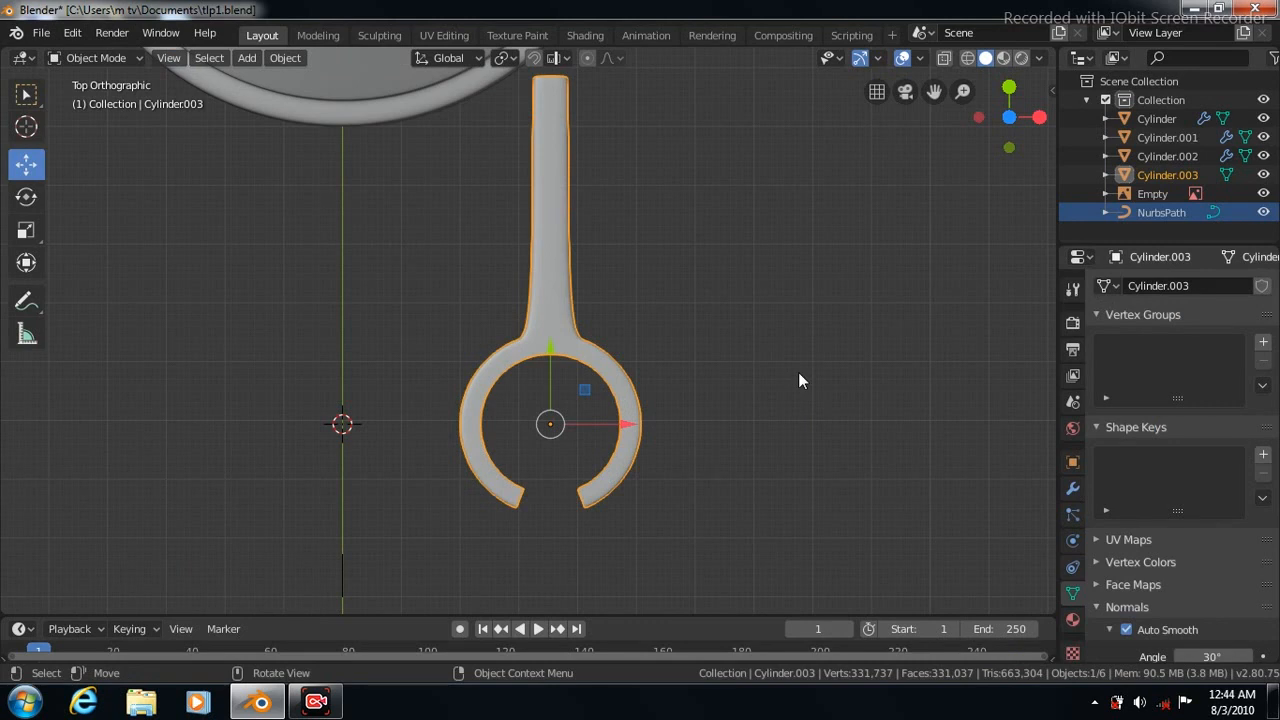
key(KP_3)
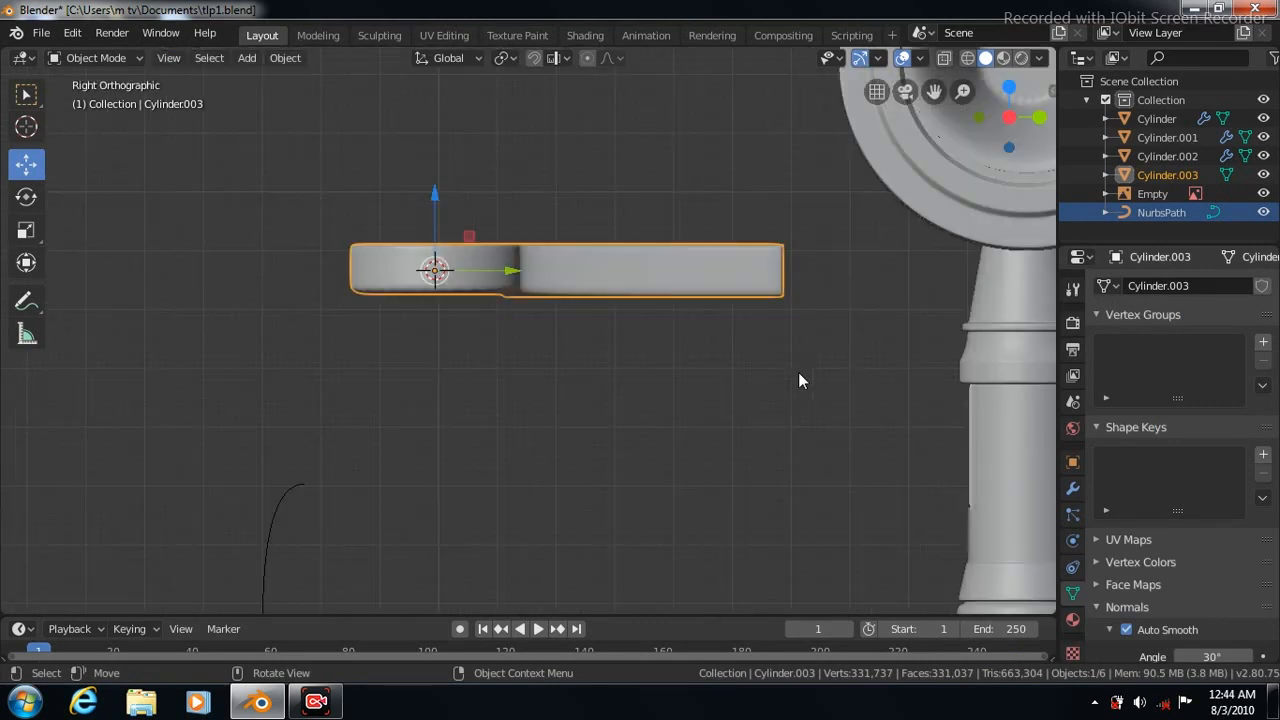
middle_drag(523, 385, 250, 282)
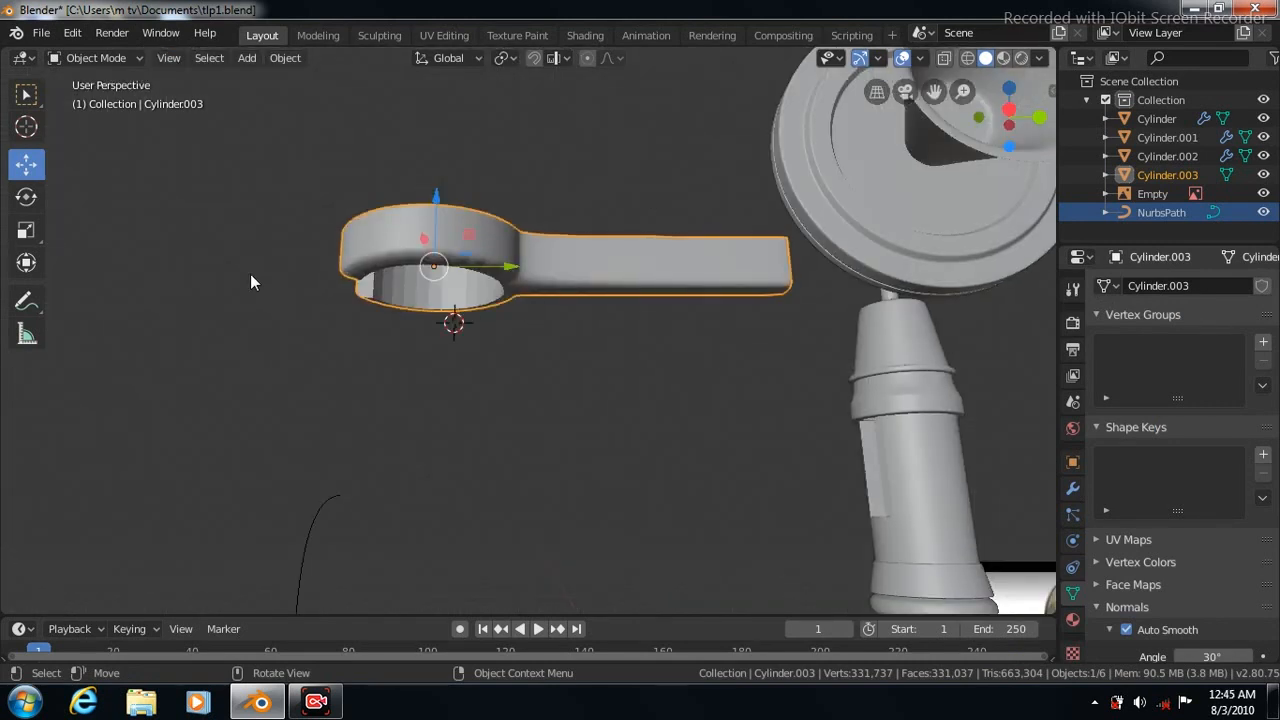
Lower the hook arm by moving it -3.64 m along Z
key(Tab)
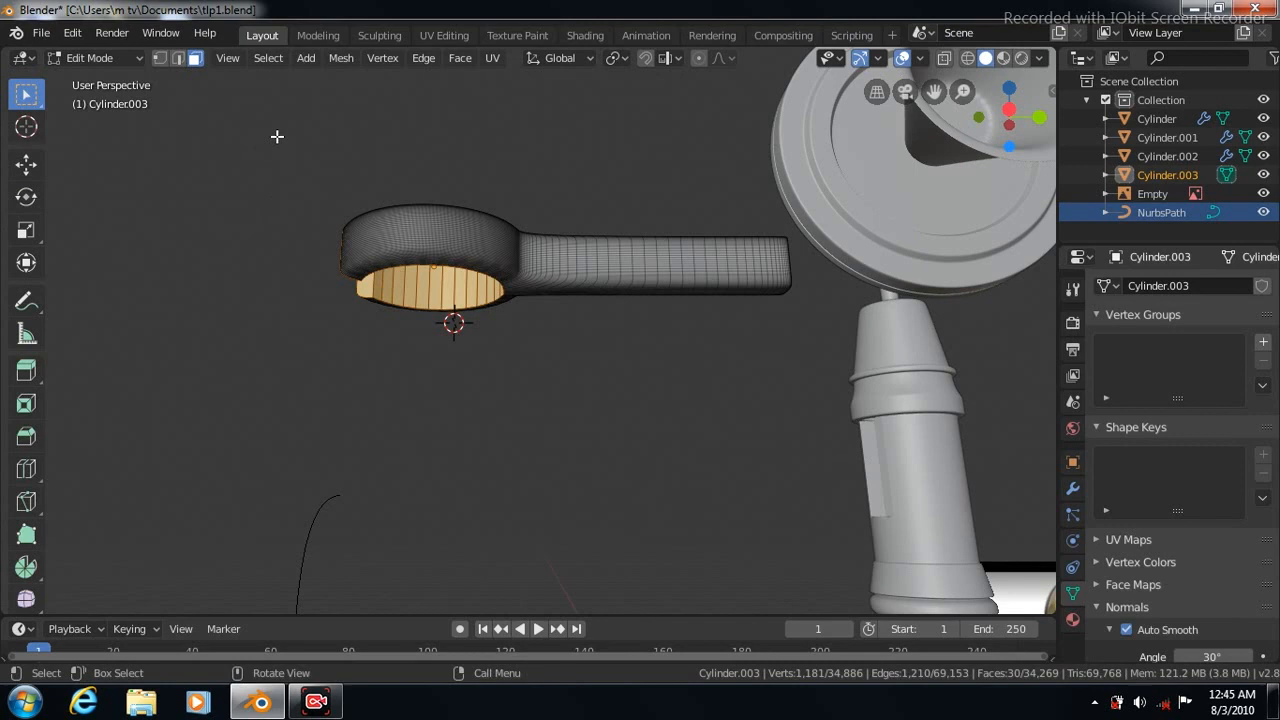
key(KP_3)
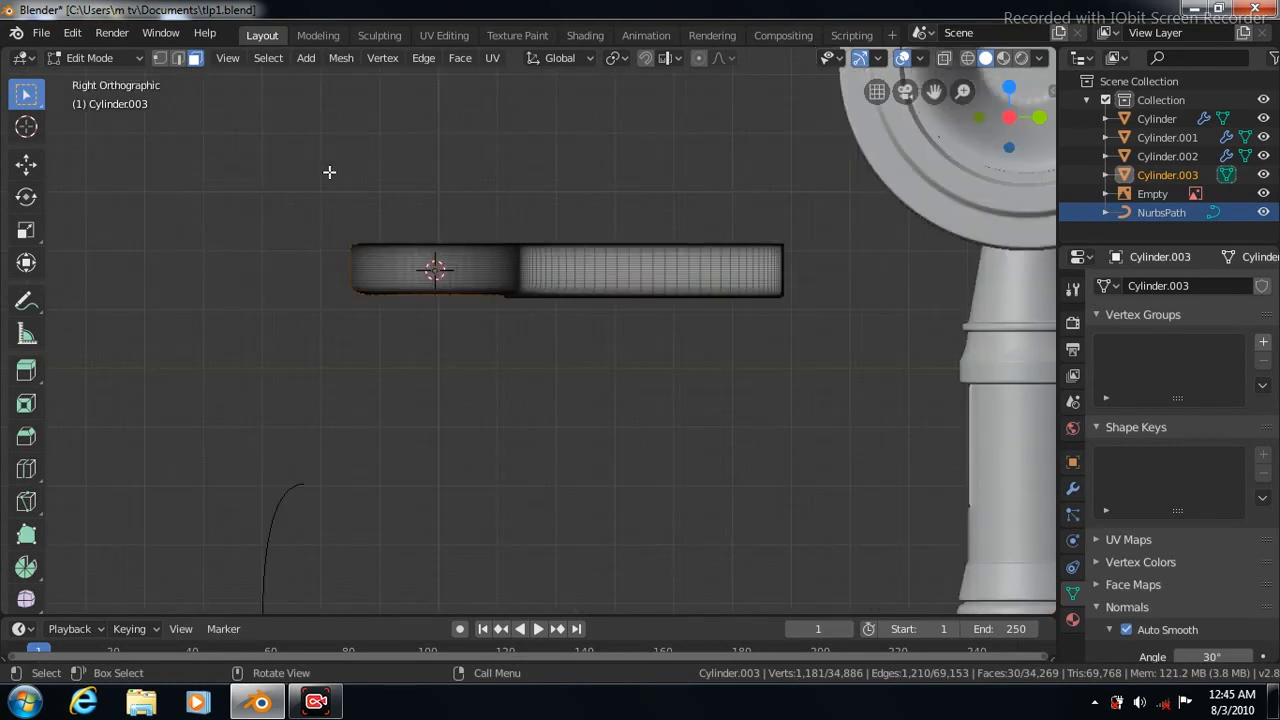
key(Tab)
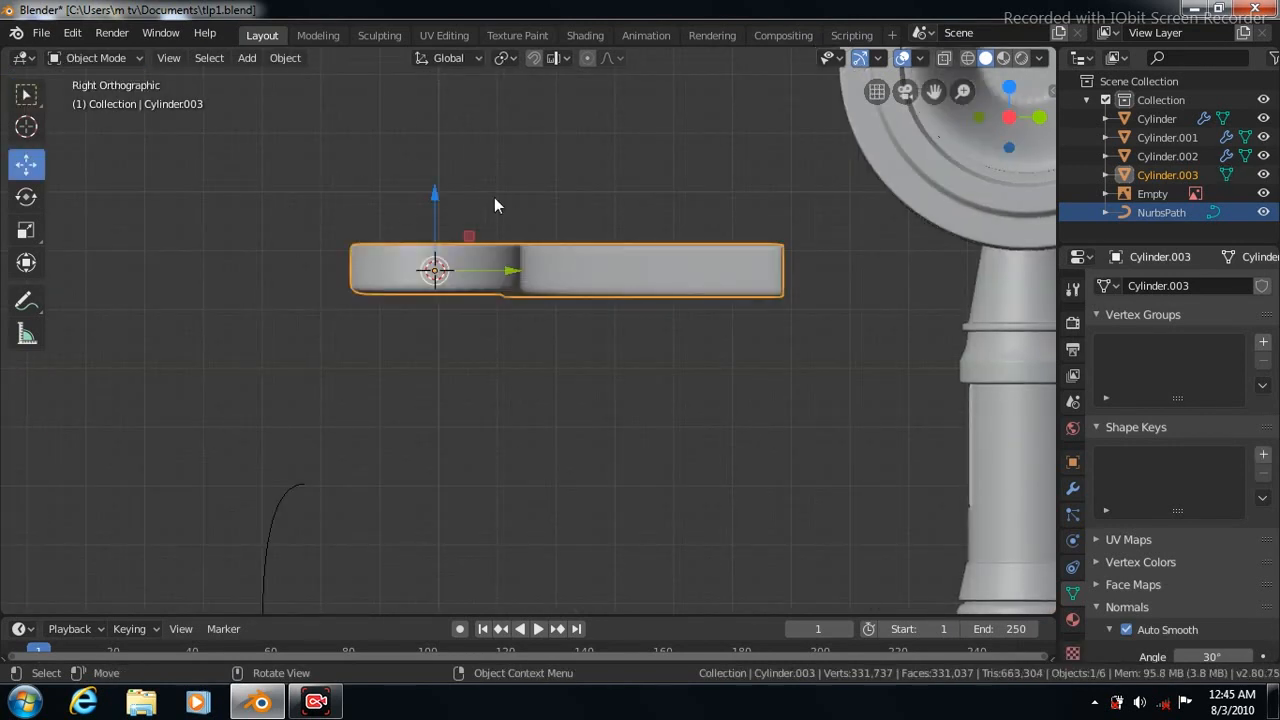
click(27, 236)
drag(434, 195, 447, 405)
click(27, 165)
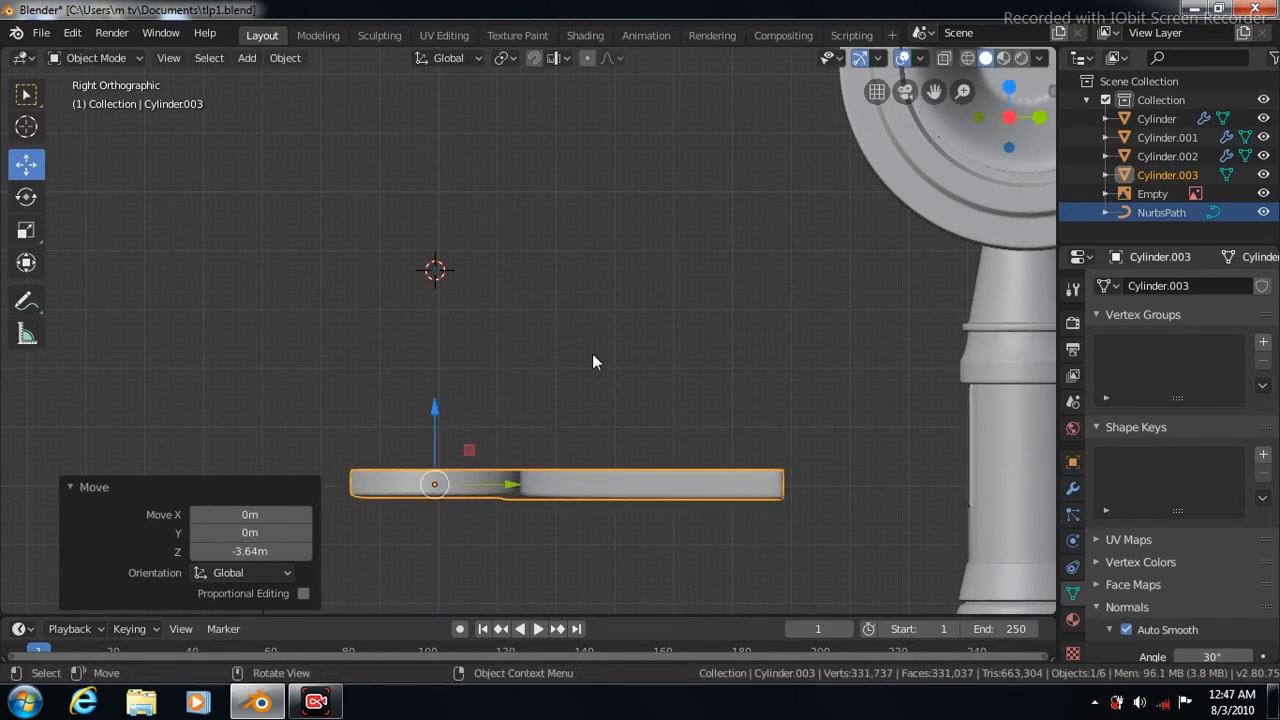
Align the hook arm with the telephone column along X and move it 4.86 m along Y so its straight end meets the column
key(KP_7)
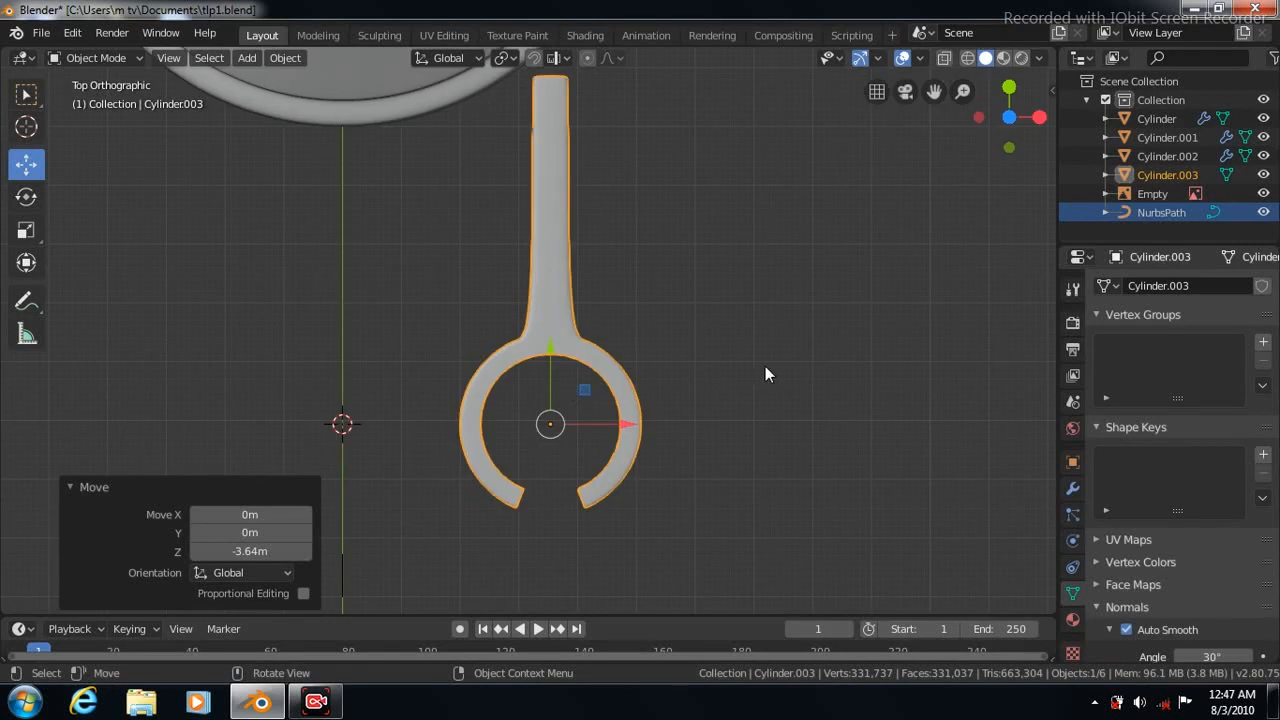
scroll(777, 376, down, 4)
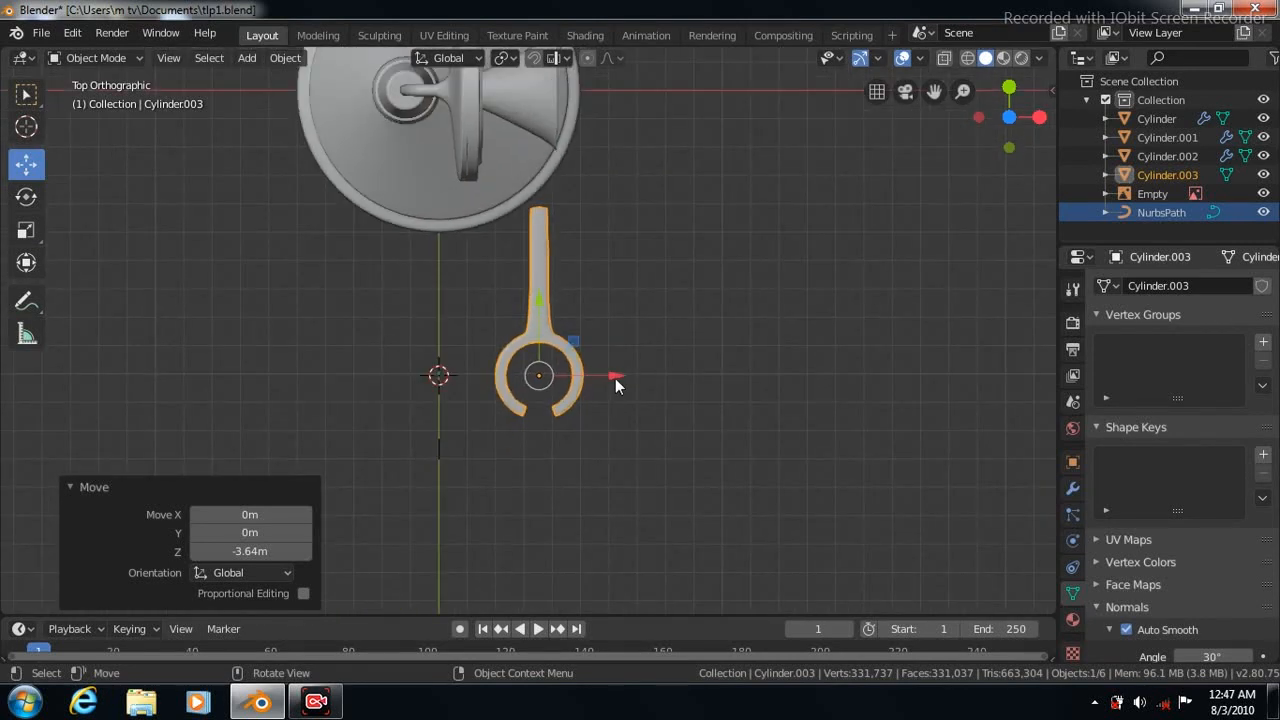
drag(598, 376, 467, 355)
drag(412, 207, 440, 72)
key(KP_1)
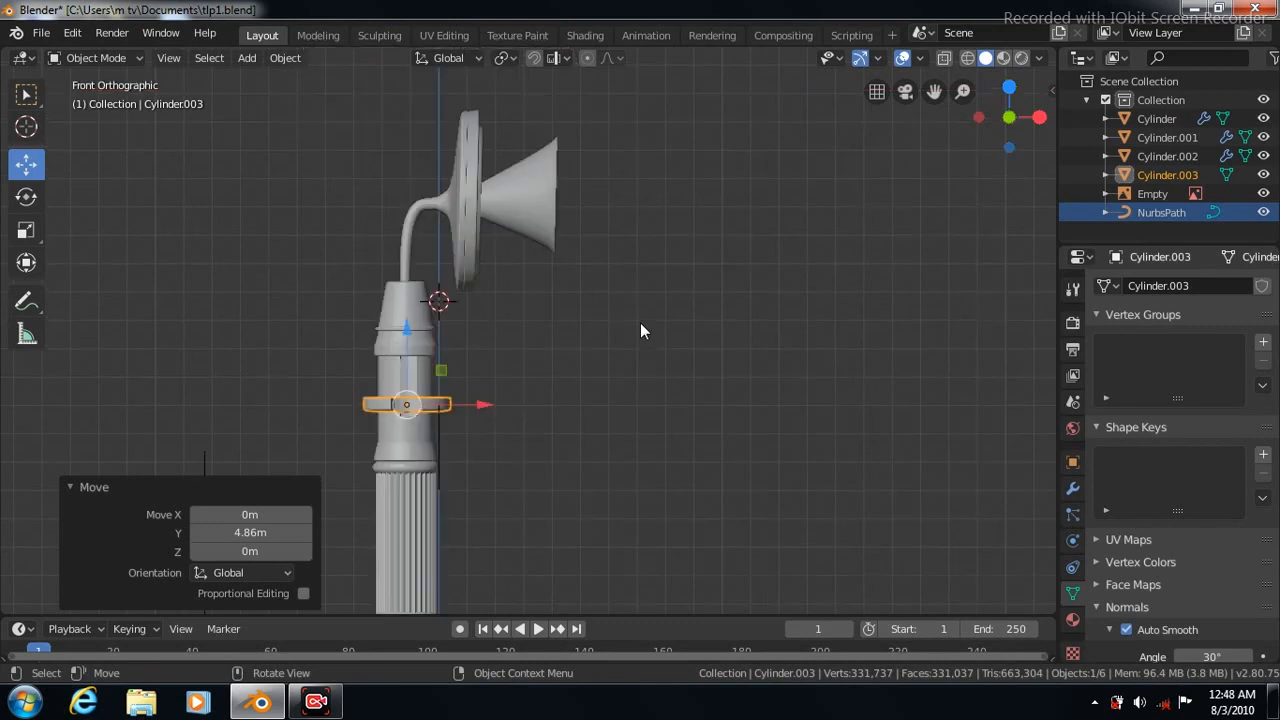
middle_drag(671, 343, 824, 243)
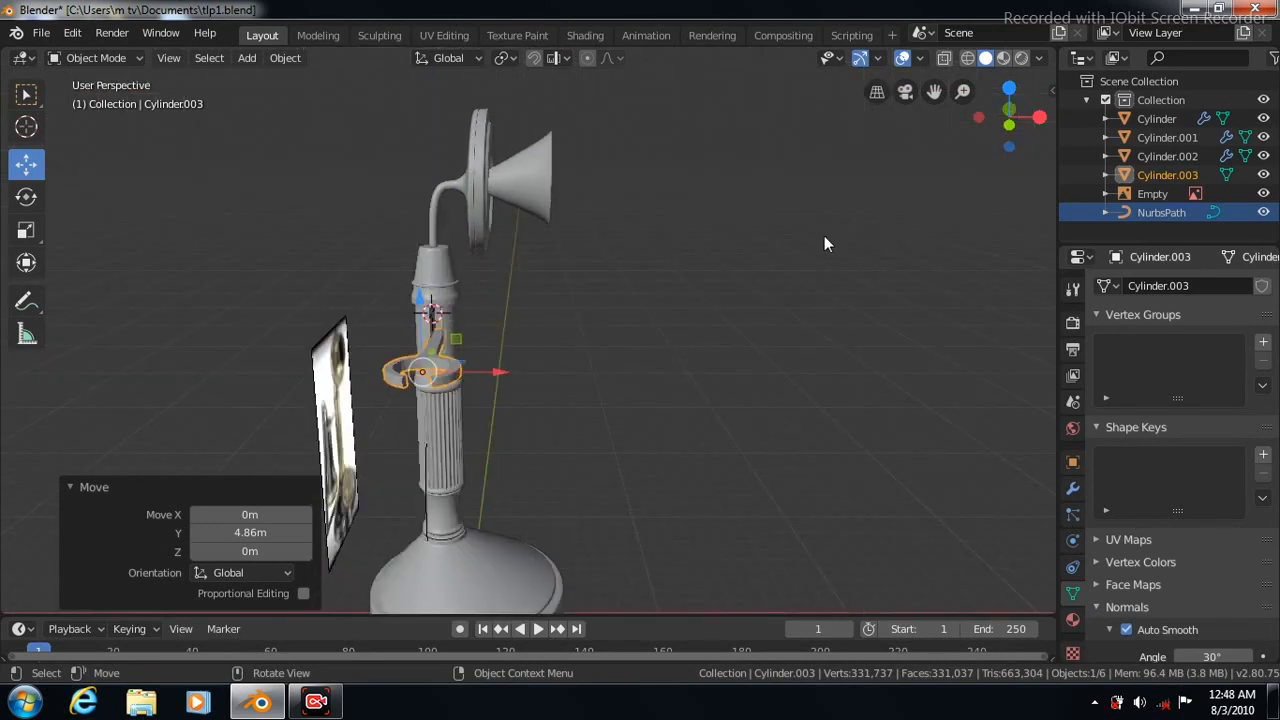
Delete the leftover NURBS path curve beside the telephone
click(740, 313)
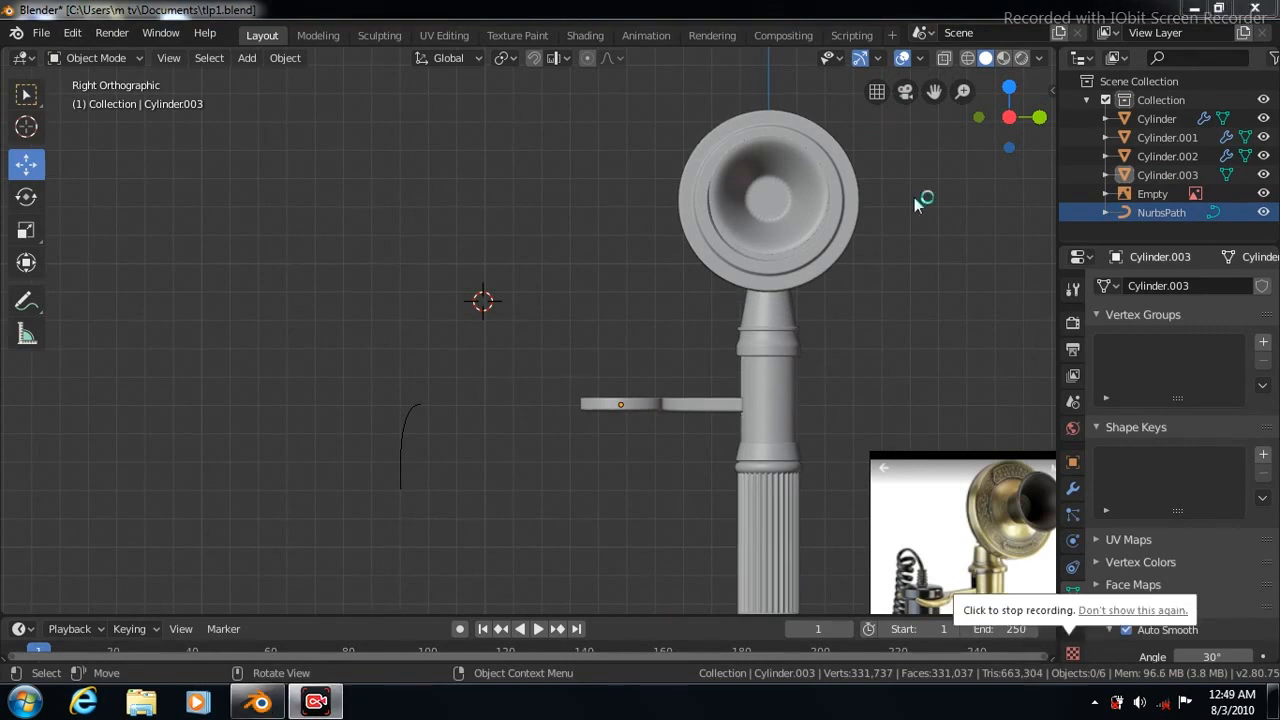
key(Delete)
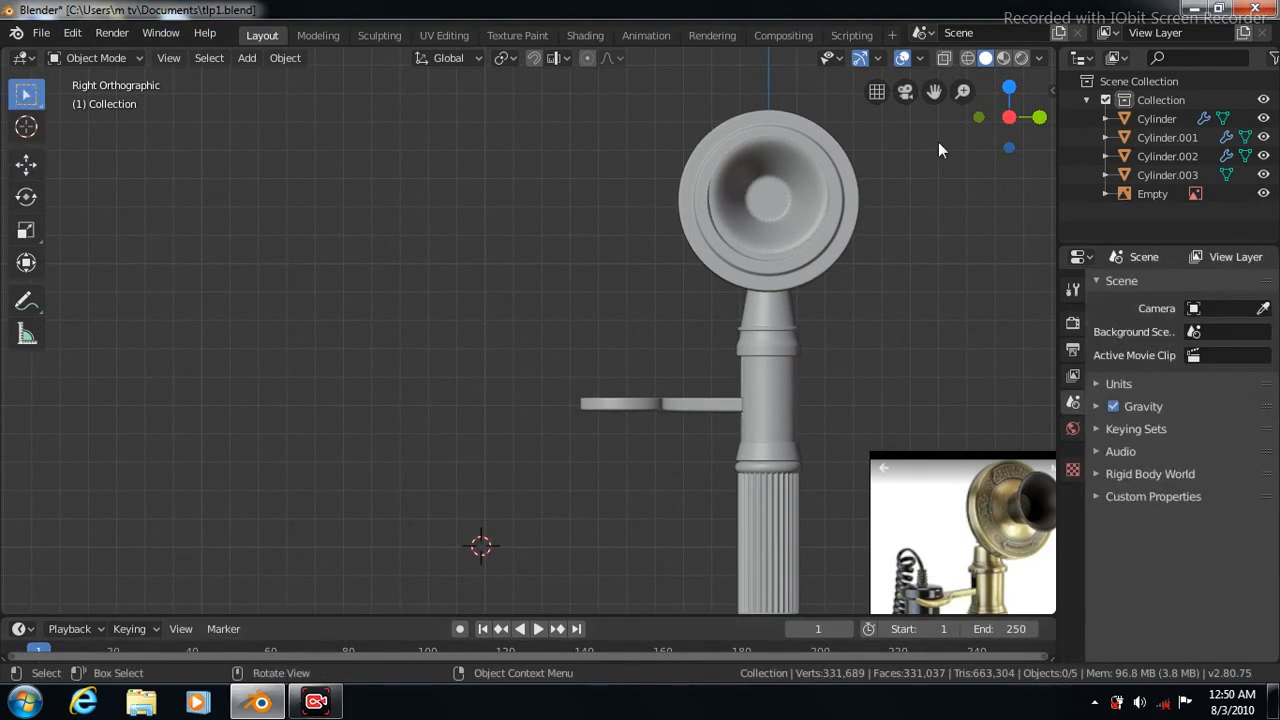
Add a 32-vertex cylinder with 1 m radius and 2 m depth at Y -10.2 m, Z 10 m for the receiver
drag(933, 91, 938, 0)
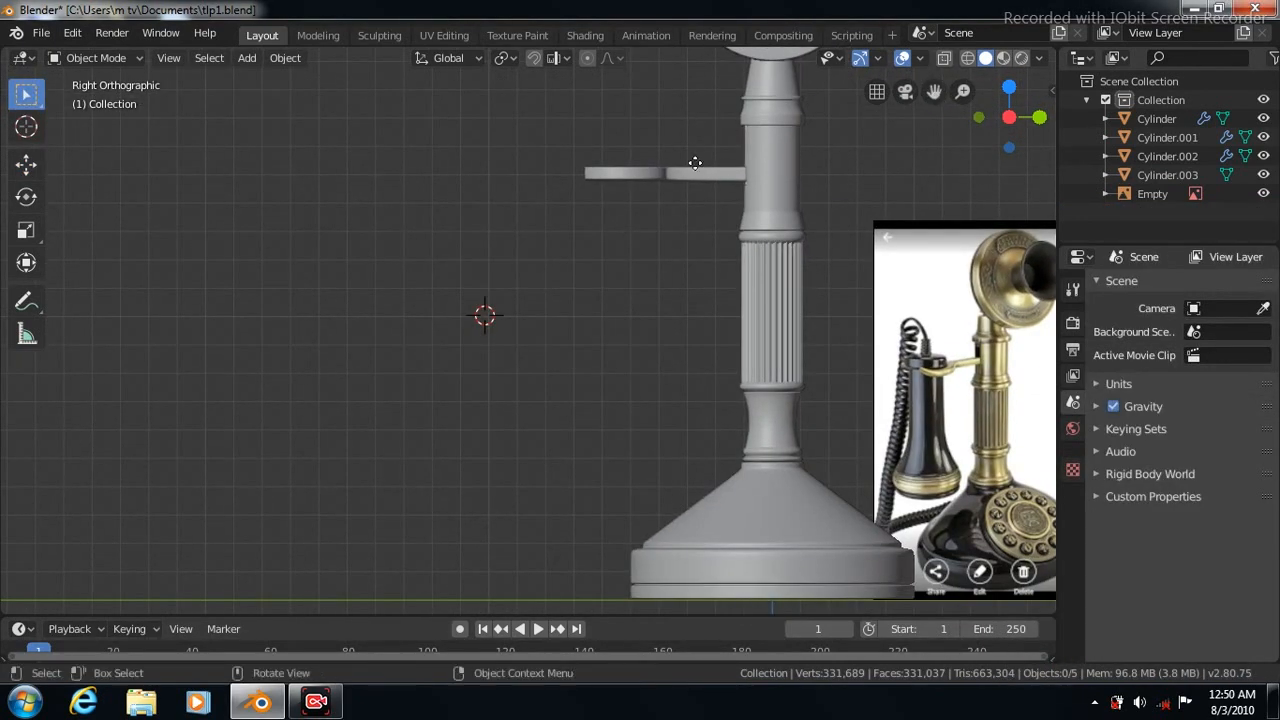
click(247, 62)
mouse_move(285, 80)
click(428, 173)
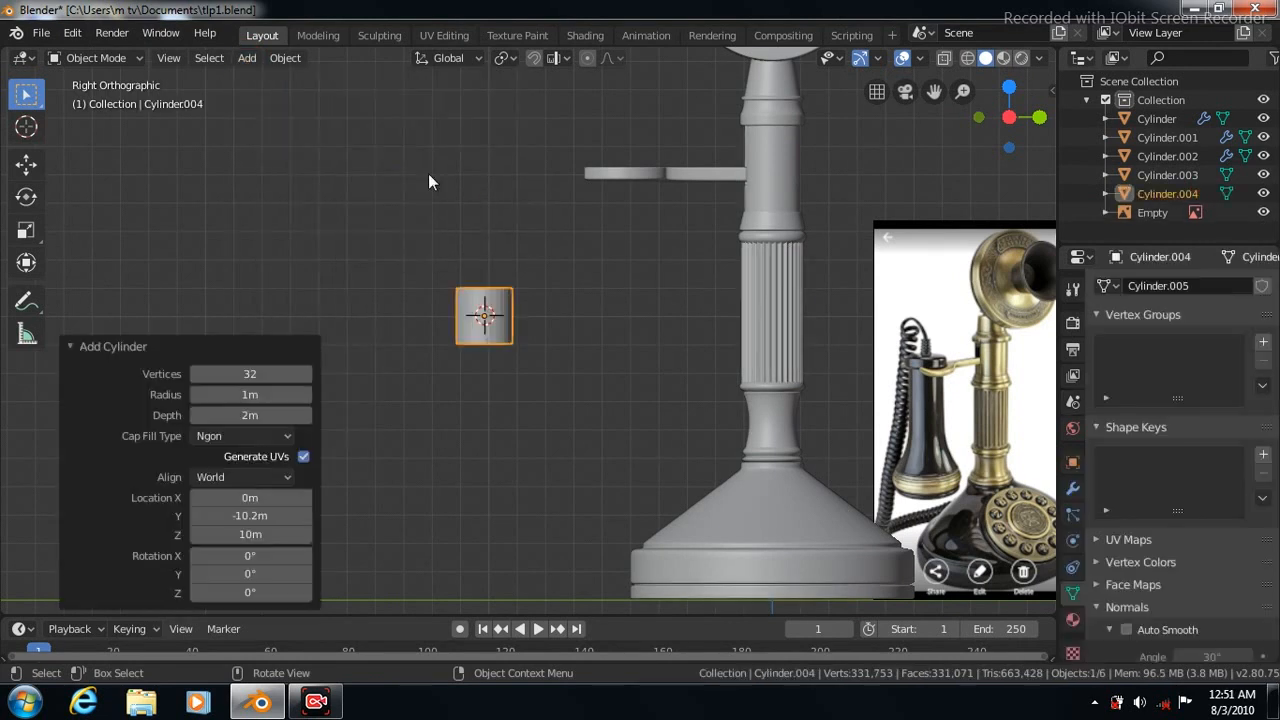
scroll(600, 355, up, 2)
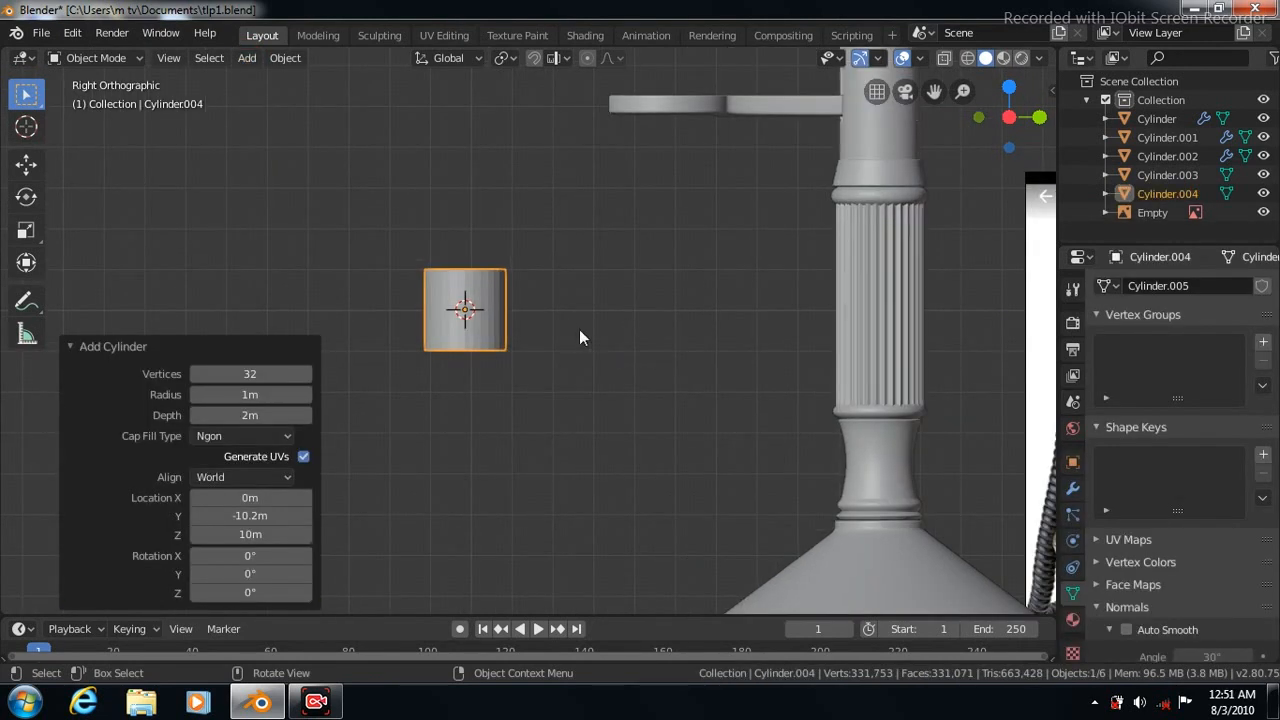
Stretch the receiver cylinder by 4.057 along Z, then make it thicker to match the receiver's proportions in the reference image
click(26, 231)
drag(465, 235, 429, 520)
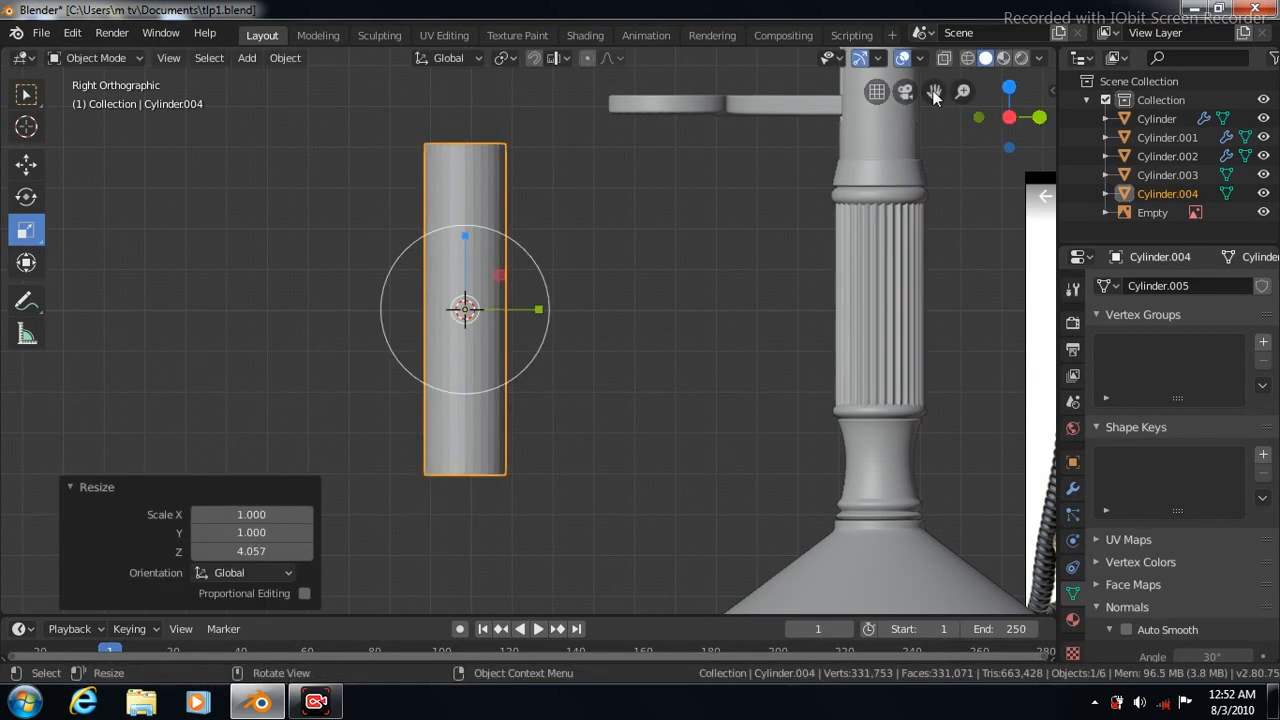
drag(934, 91, 864, 70)
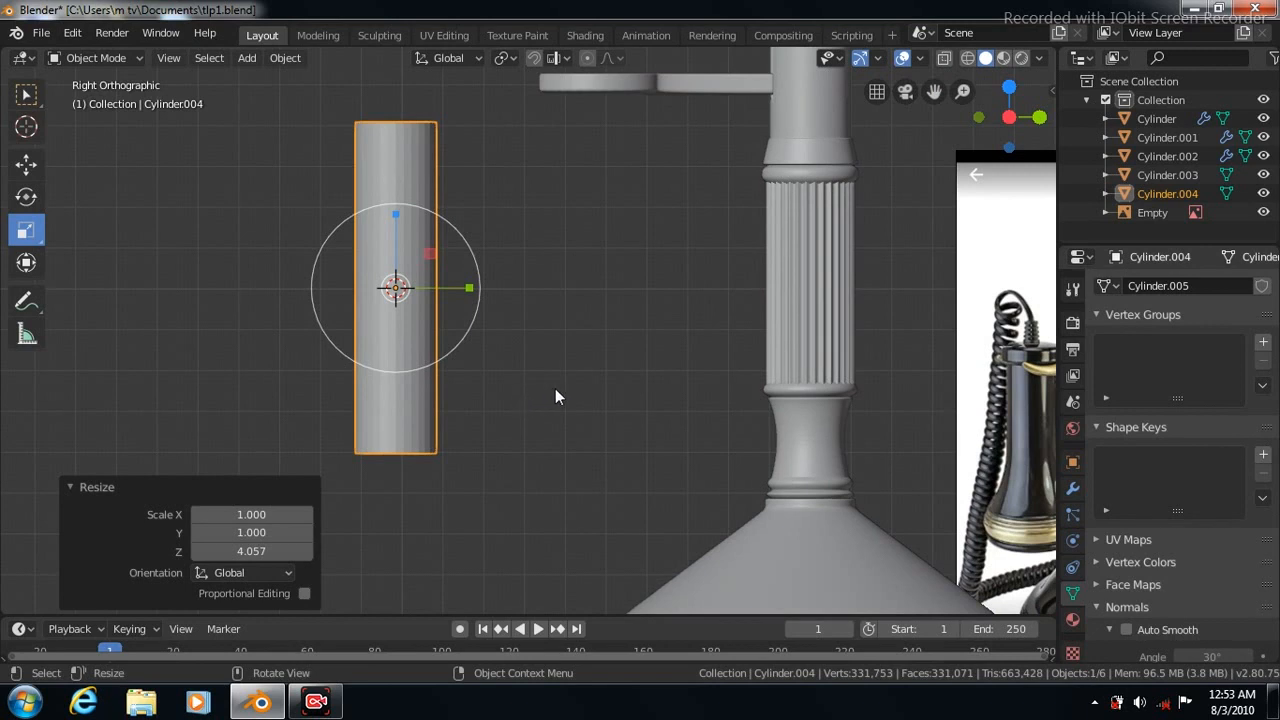
key(s)
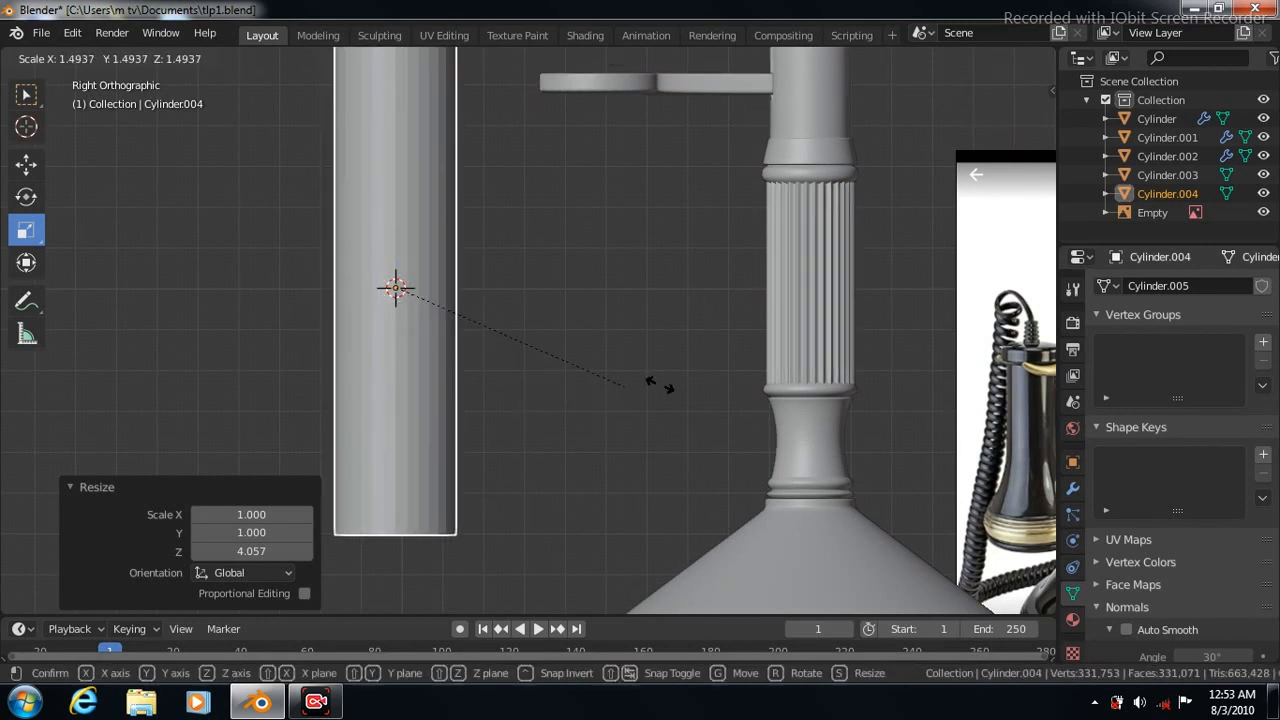
click(937, 492)
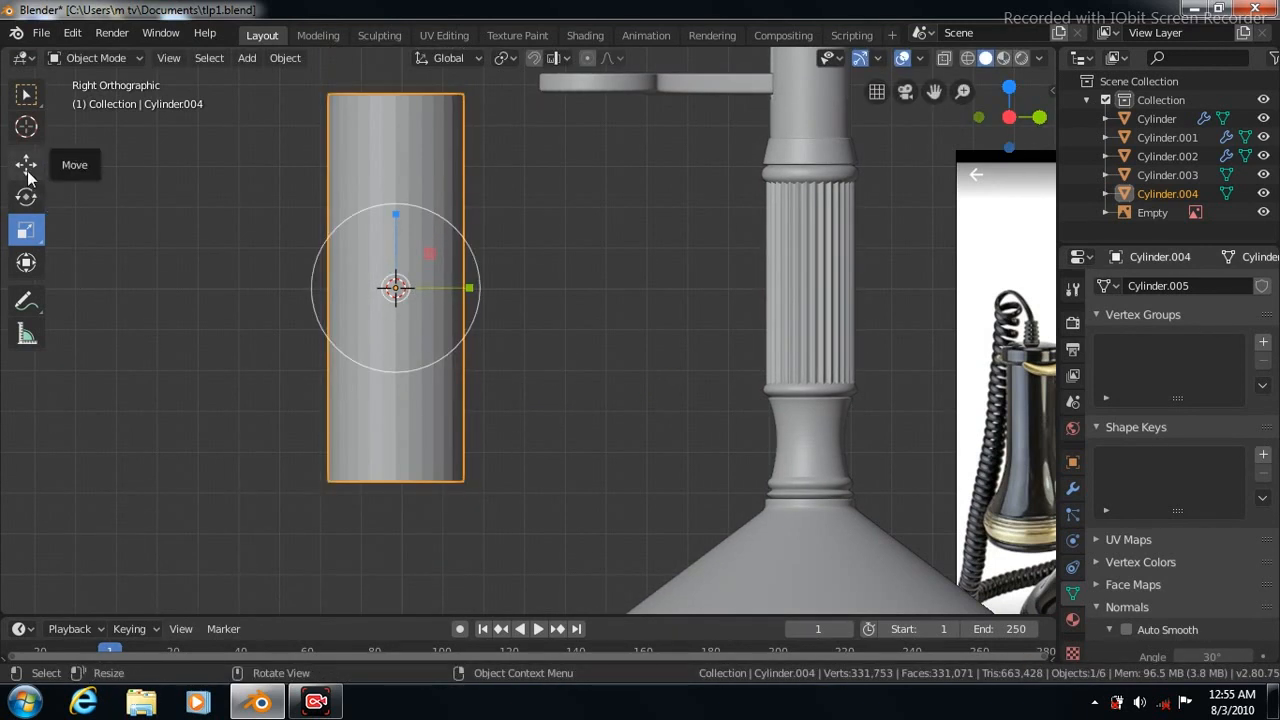
Add two horizontal loop cuts near the receiver cylinder's lower end, slid down with factors 0.927 and 0.990
key(Tab)
click(27, 474)
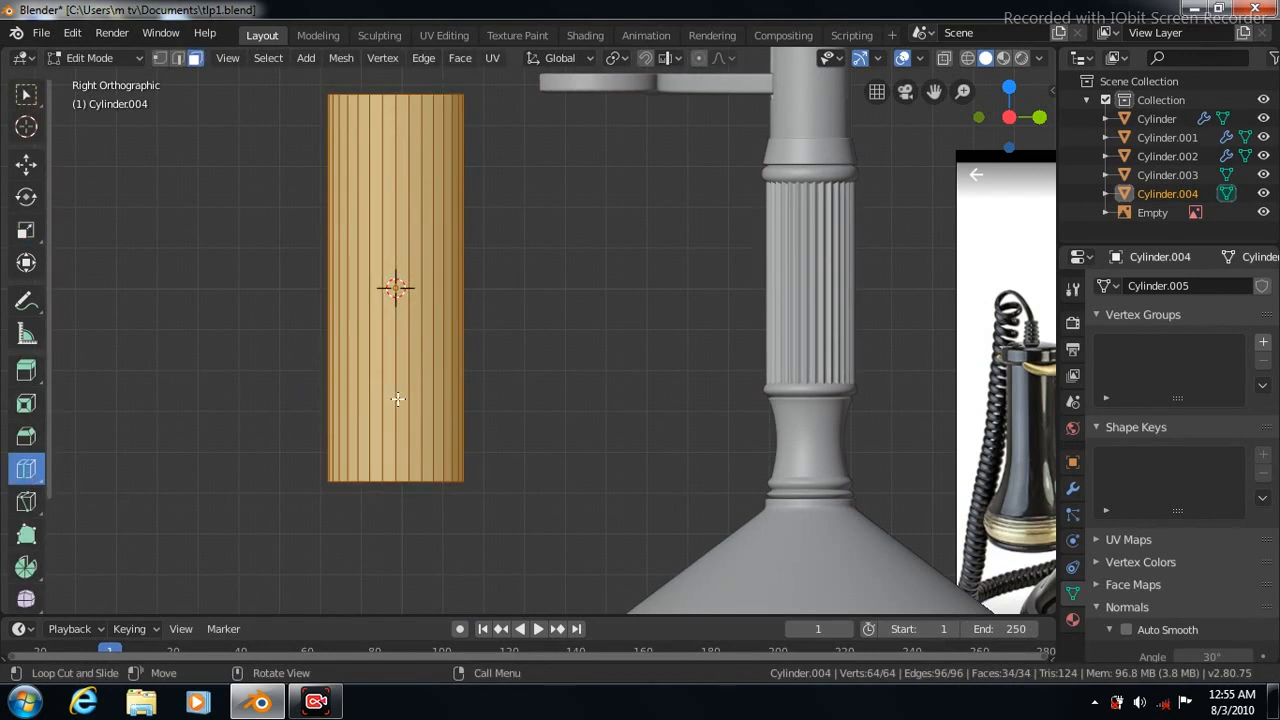
drag(410, 350, 432, 320)
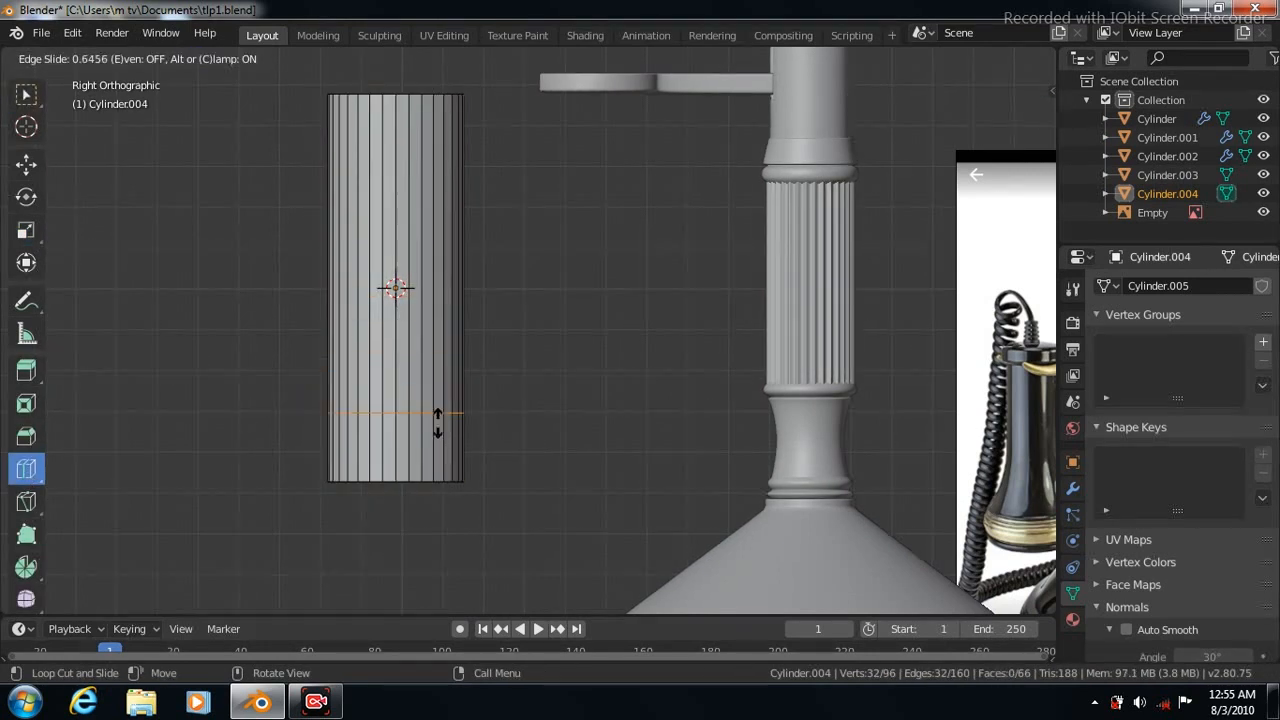
drag(446, 470, 449, 467)
drag(426, 281, 438, 362)
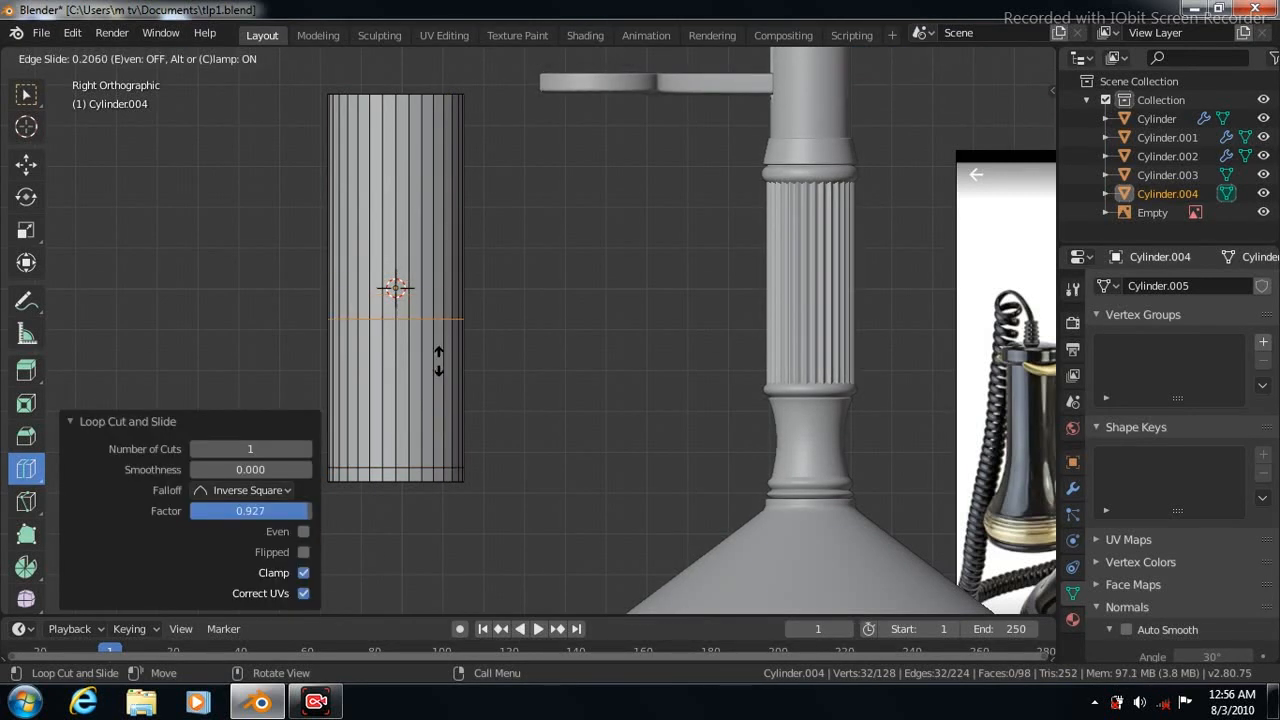
drag(447, 461, 449, 467)
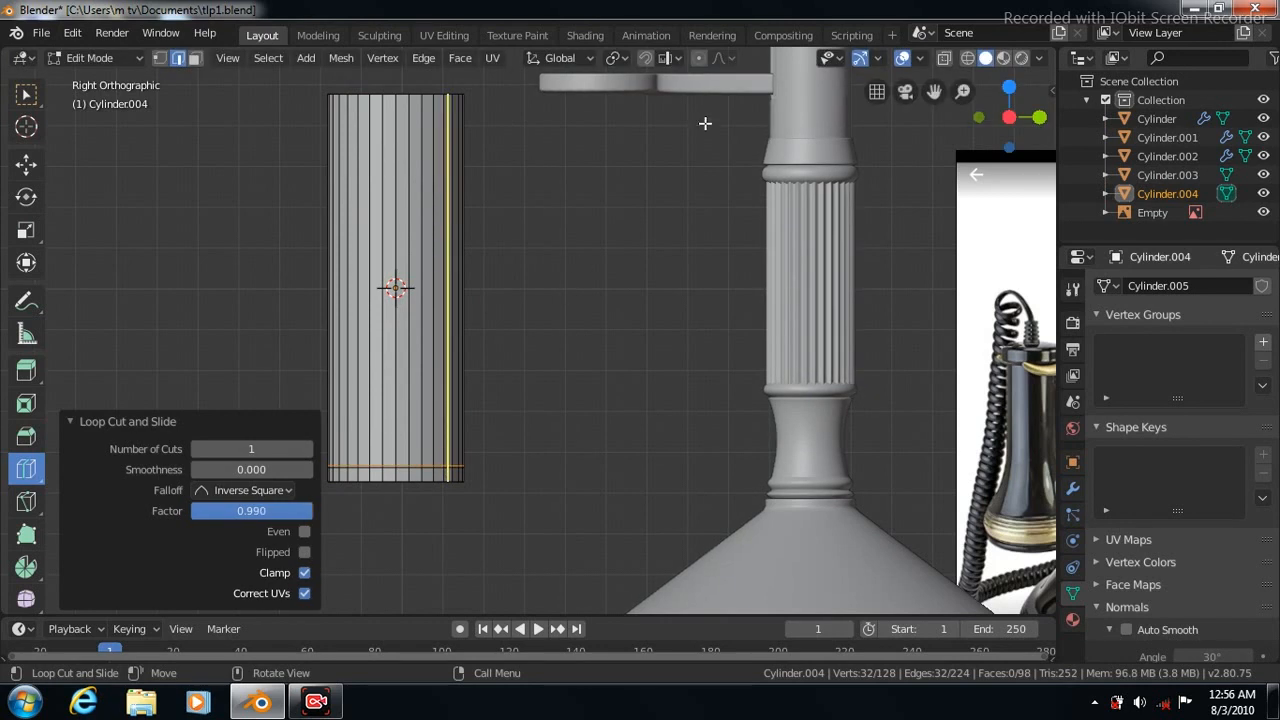
Scale the bottommost ring of side faces on the receiver cylinder to about 0.93 and move it 0.0399 m along Z
mouse_move(933, 91)
mouse_down()
mouse_move(1050, 62)
mouse_move(933, 91)
mouse_up()
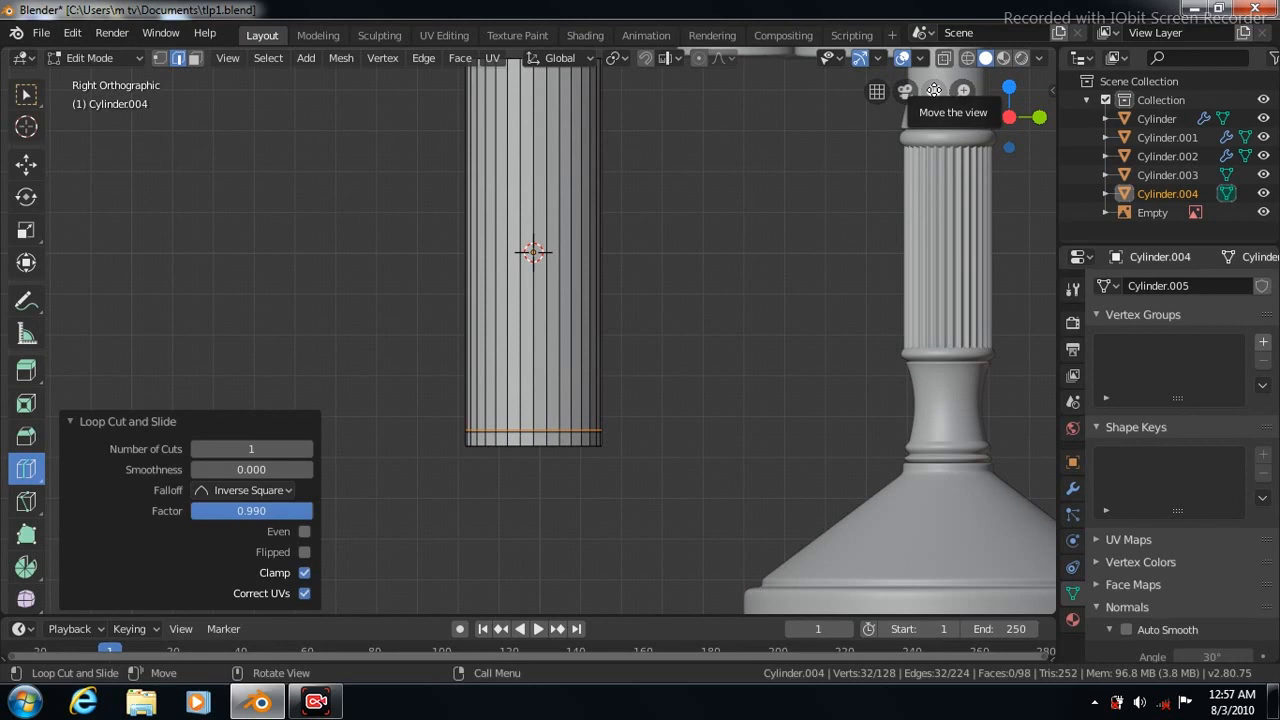
scroll(643, 321, up, 2)
scroll(643, 321, up, 1)
click(195, 58)
click(28, 100)
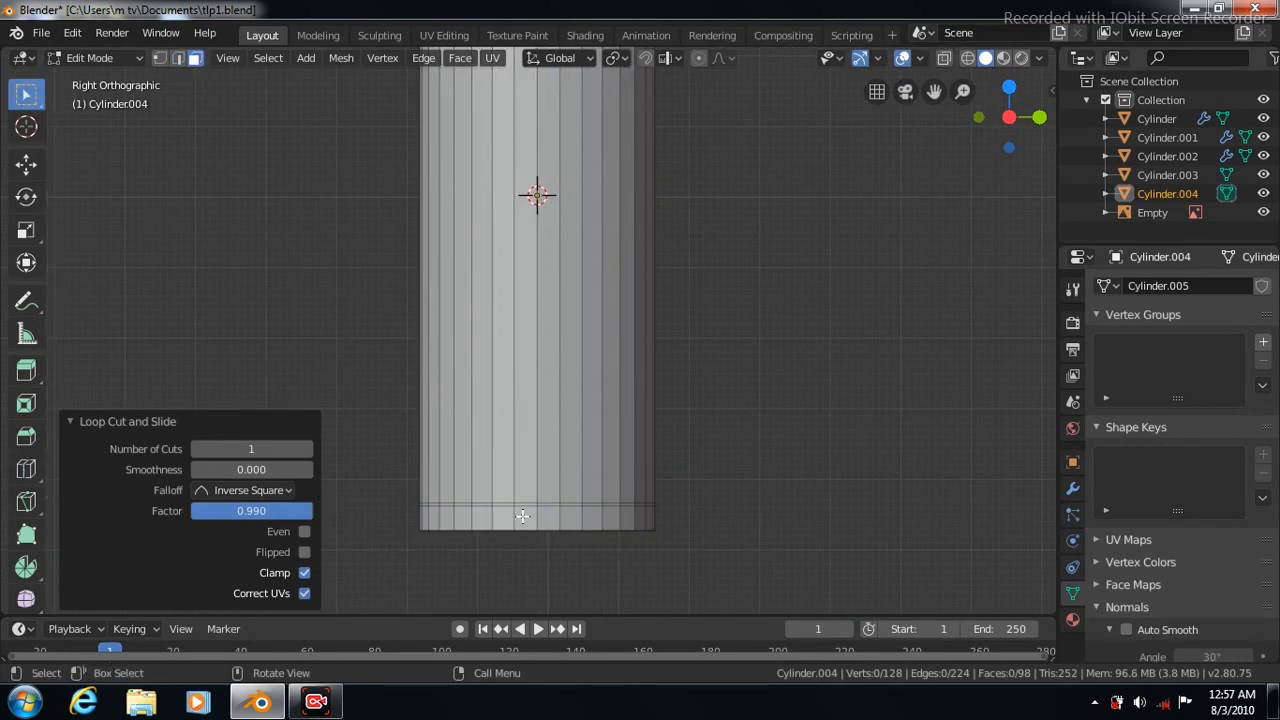
click(525, 518)
ctrl+alt+click(537, 518)
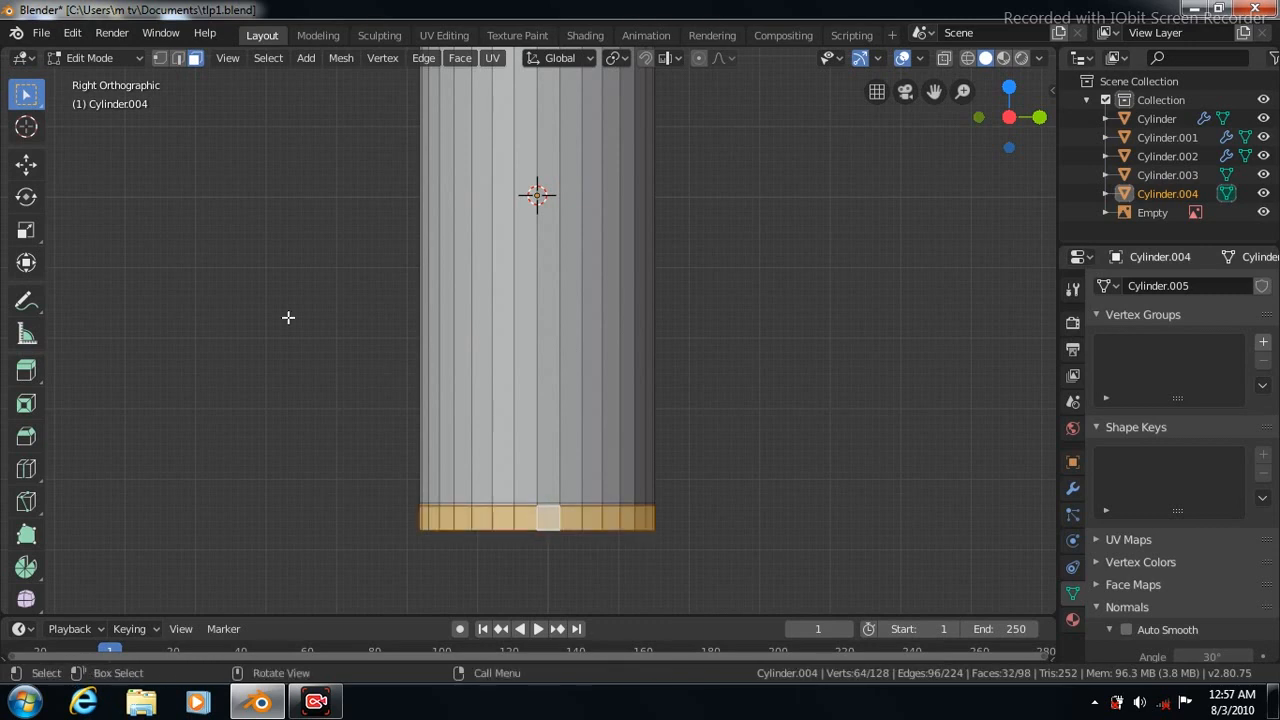
click(26, 230)
key(s)
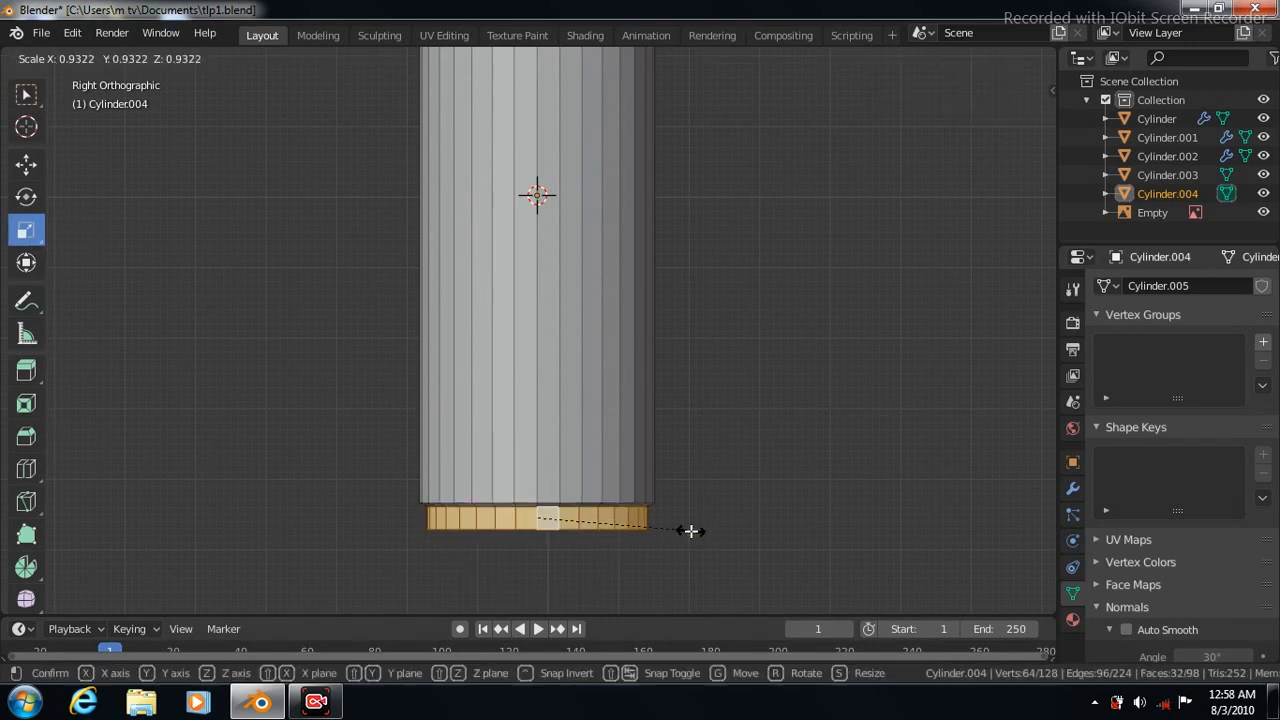
click(686, 529)
drag(534, 448, 536, 436)
click(26, 163)
Add a centred loop cut around the narrowed bottom band and scale it by 1.055 to make it bulge outward
click(26, 469)
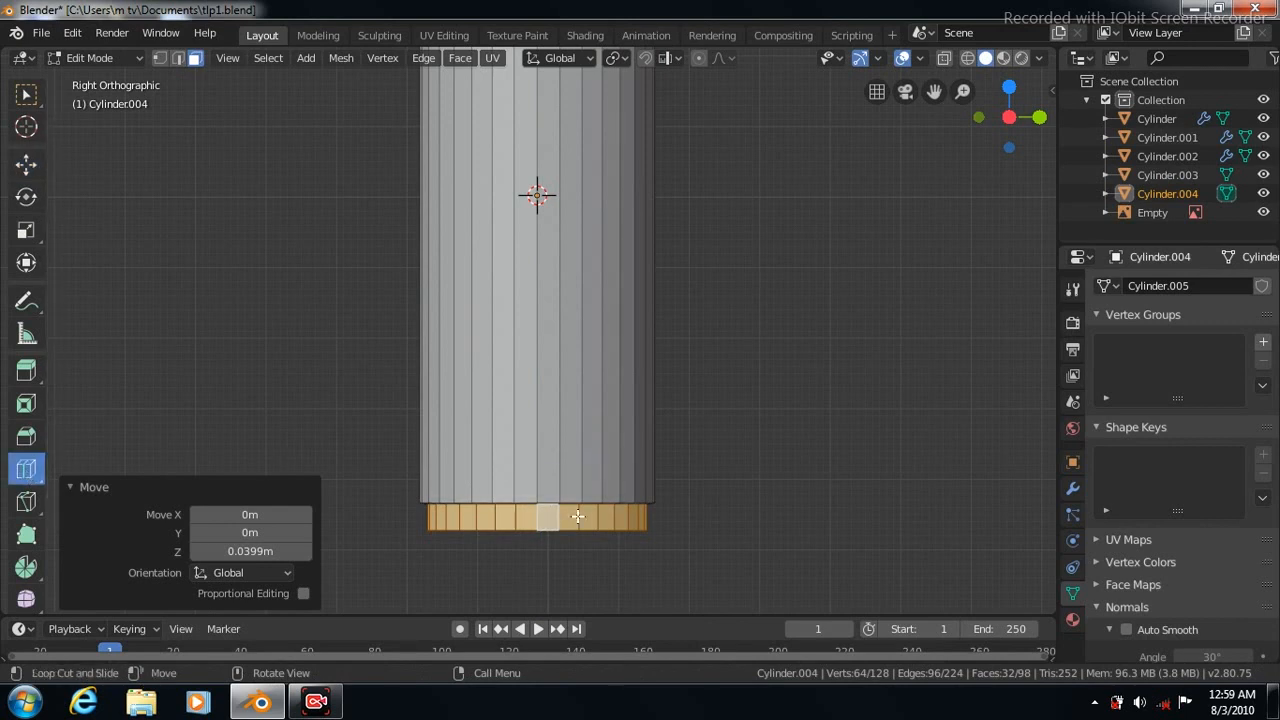
click(589, 517)
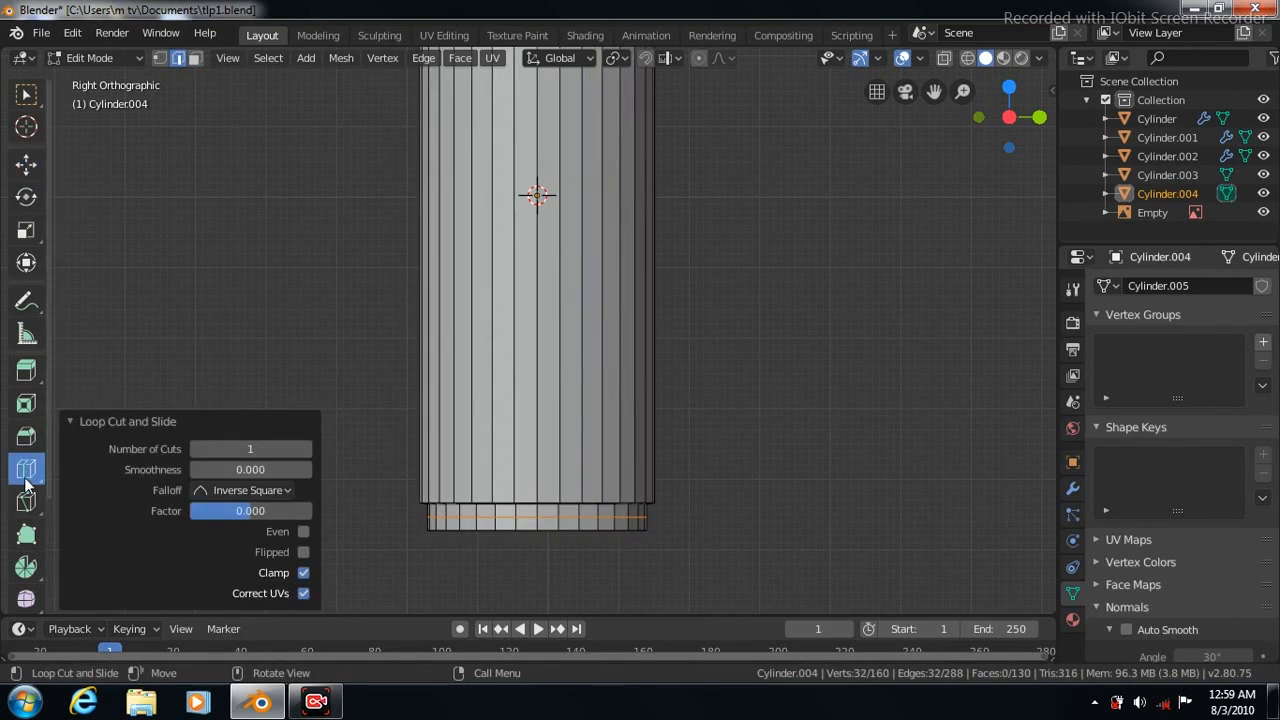
click(26, 229)
key(s)
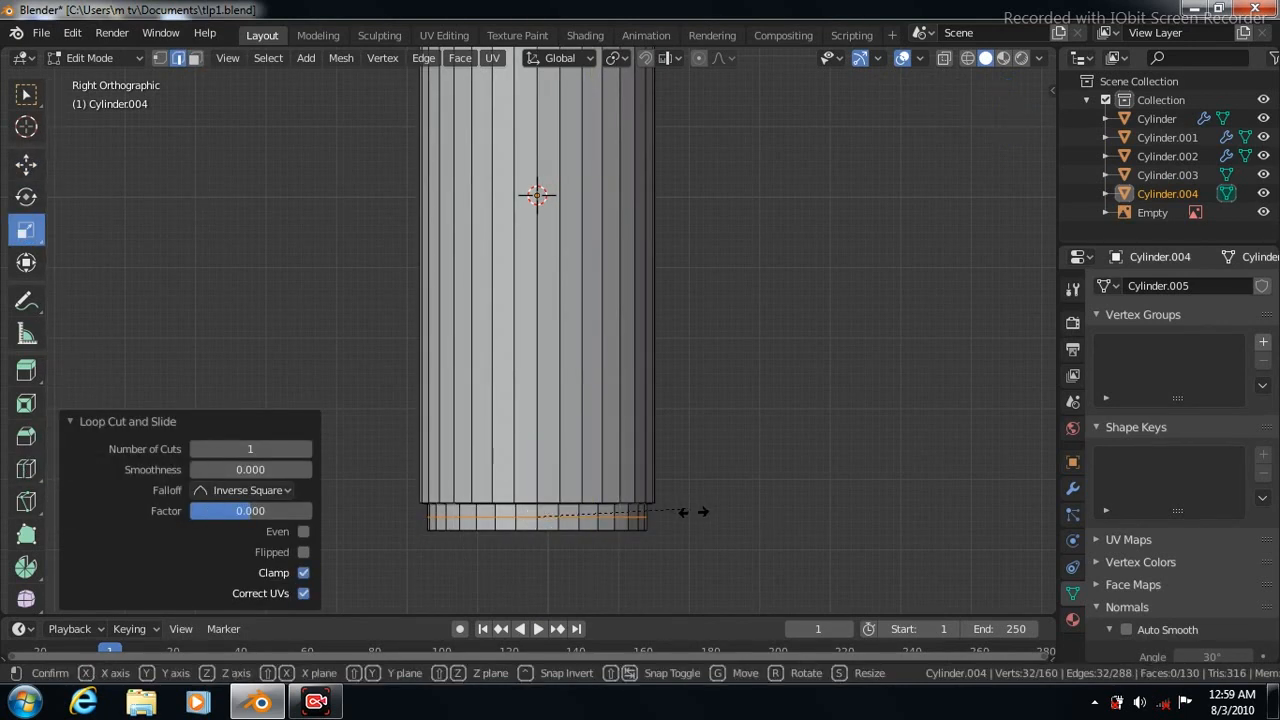
click(695, 513)
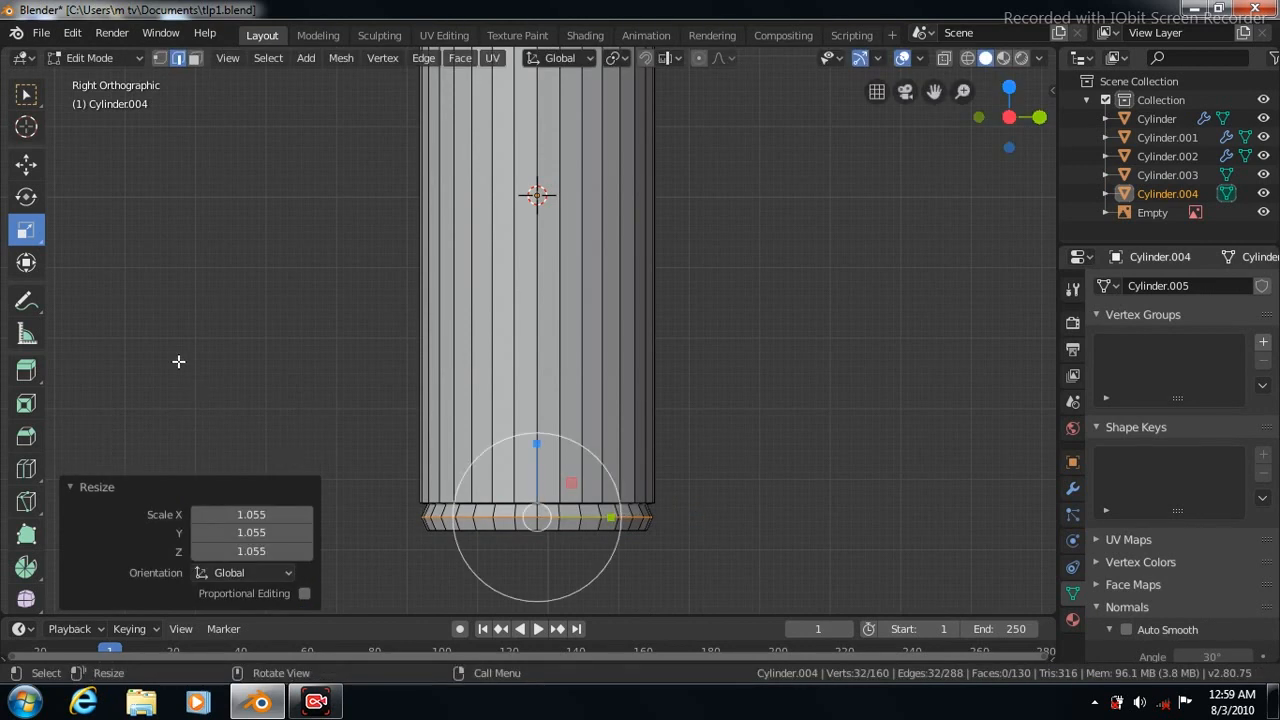
click(26, 469)
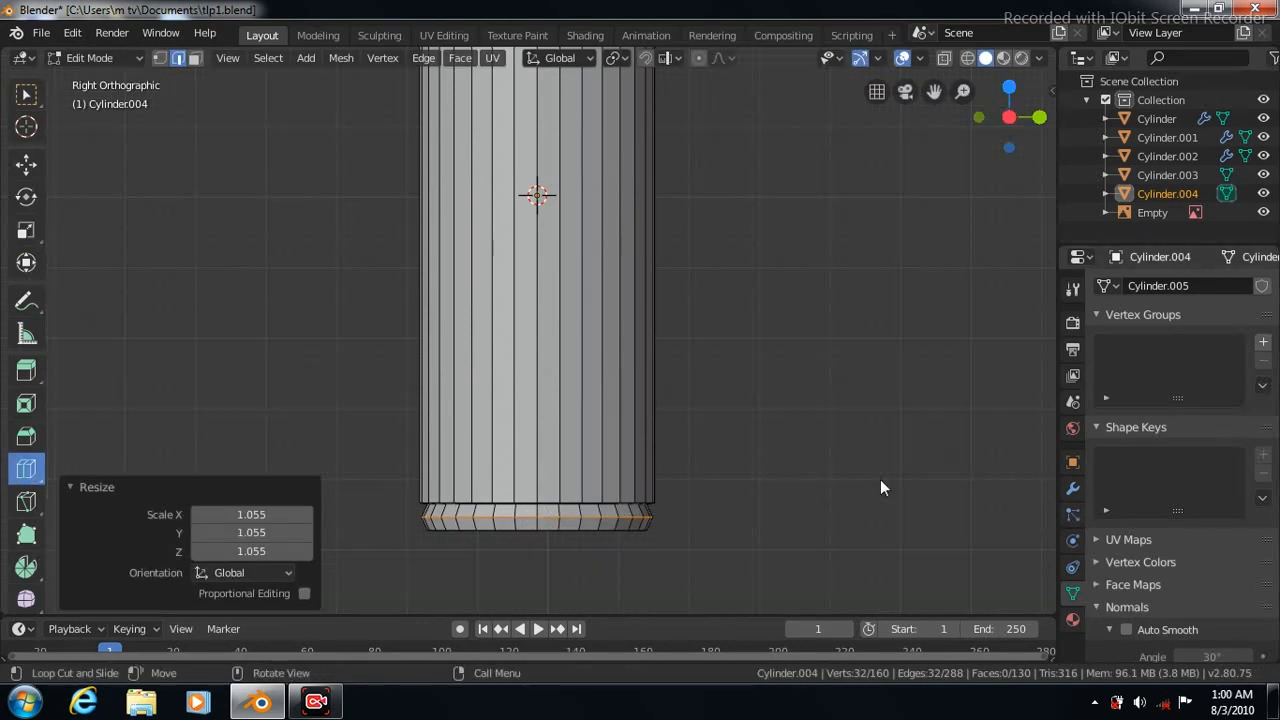
Apply smooth shading to the receiver cylinder and enable Auto Smooth for its normals
key(Tab)
right_click(514, 355)
click(493, 69)
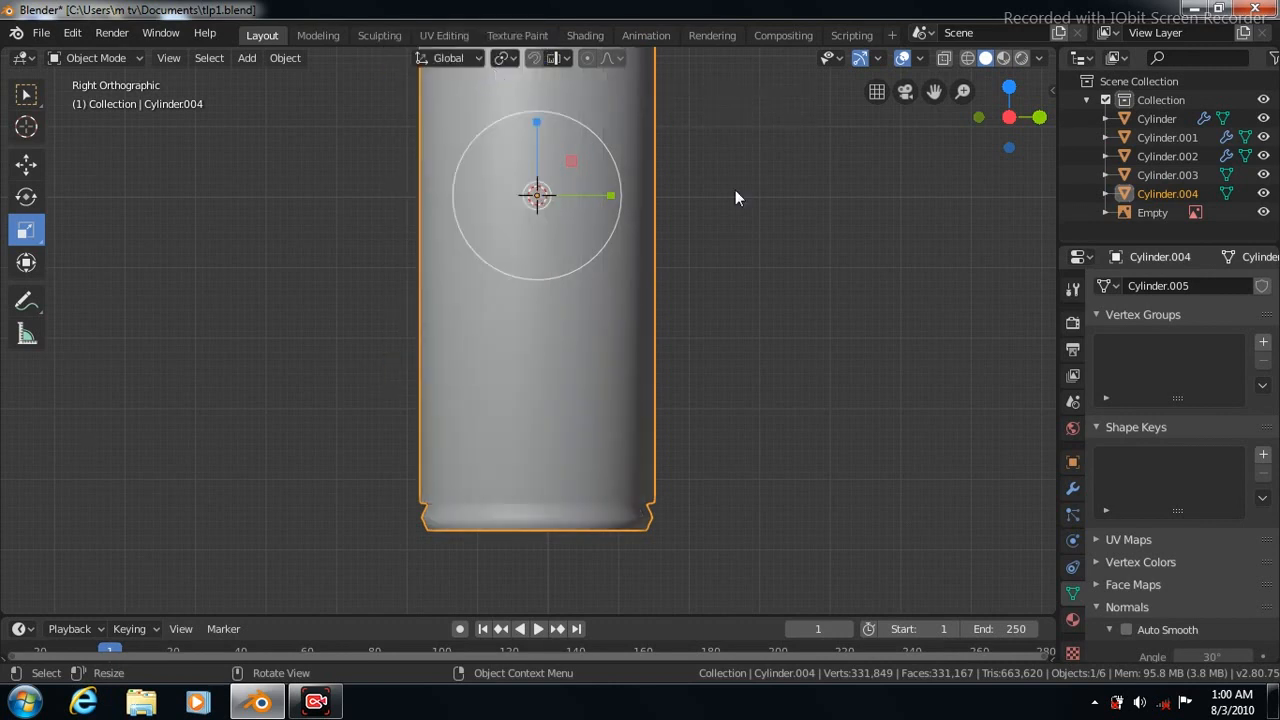
click(1127, 630)
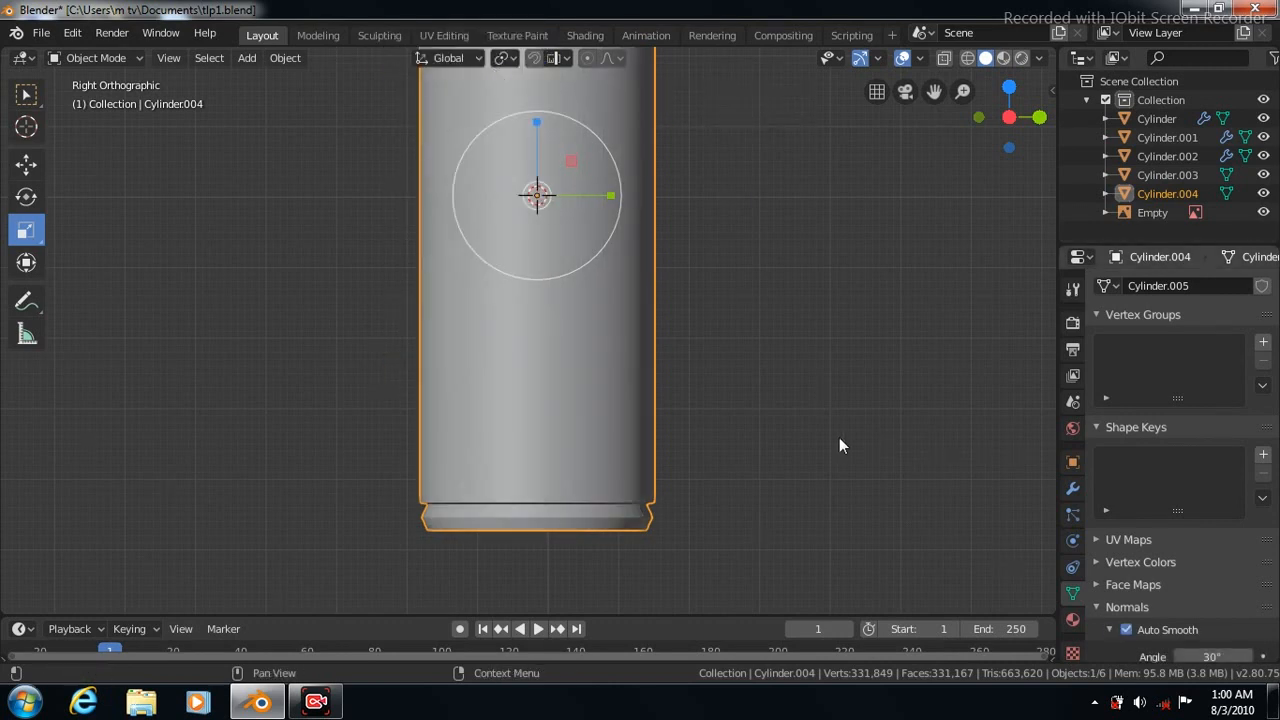
Add a Subdivision Surface modifier to the receiver cylinder with a viewport level of 3
click(1073, 490)
click(1170, 286)
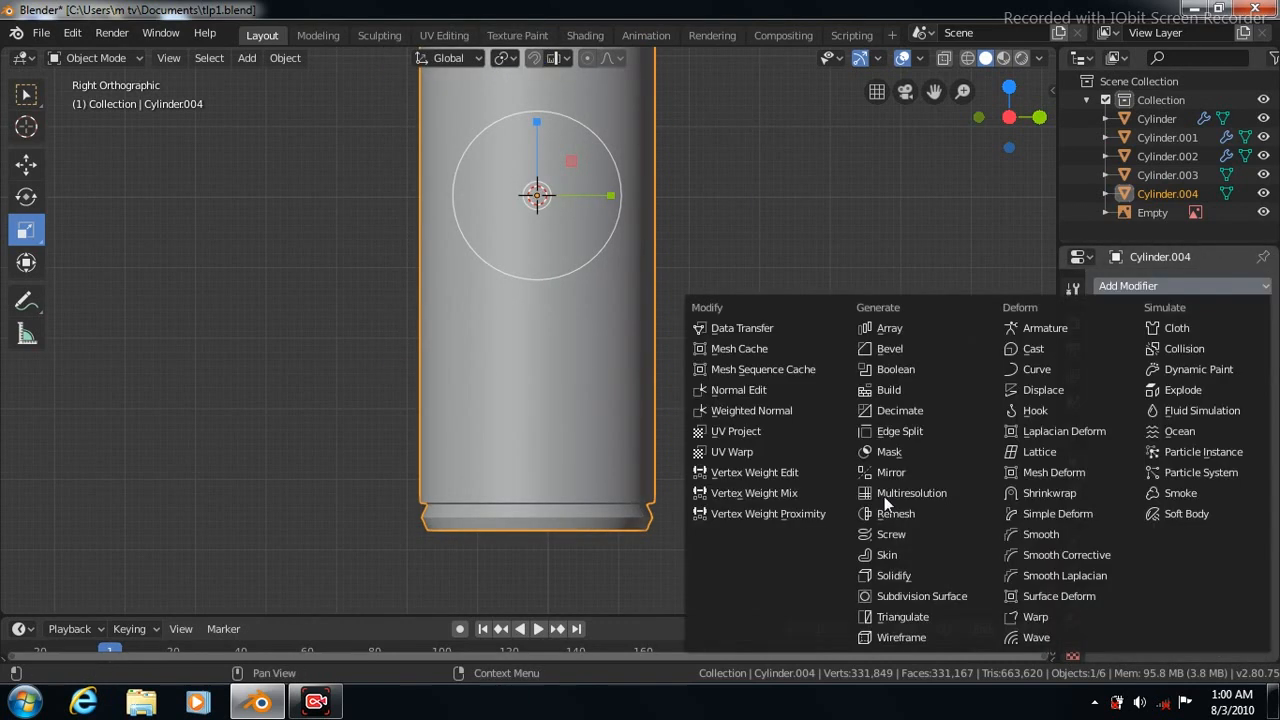
click(893, 597)
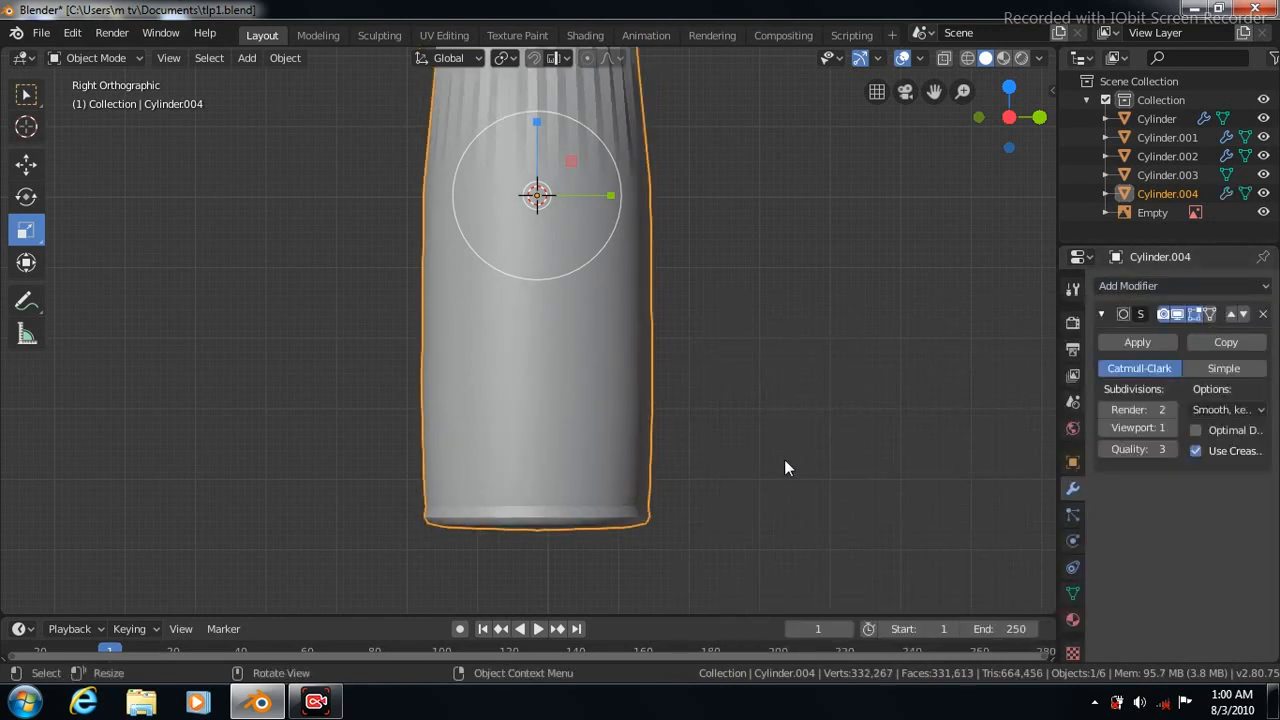
click(1171, 427)
click(1171, 427)
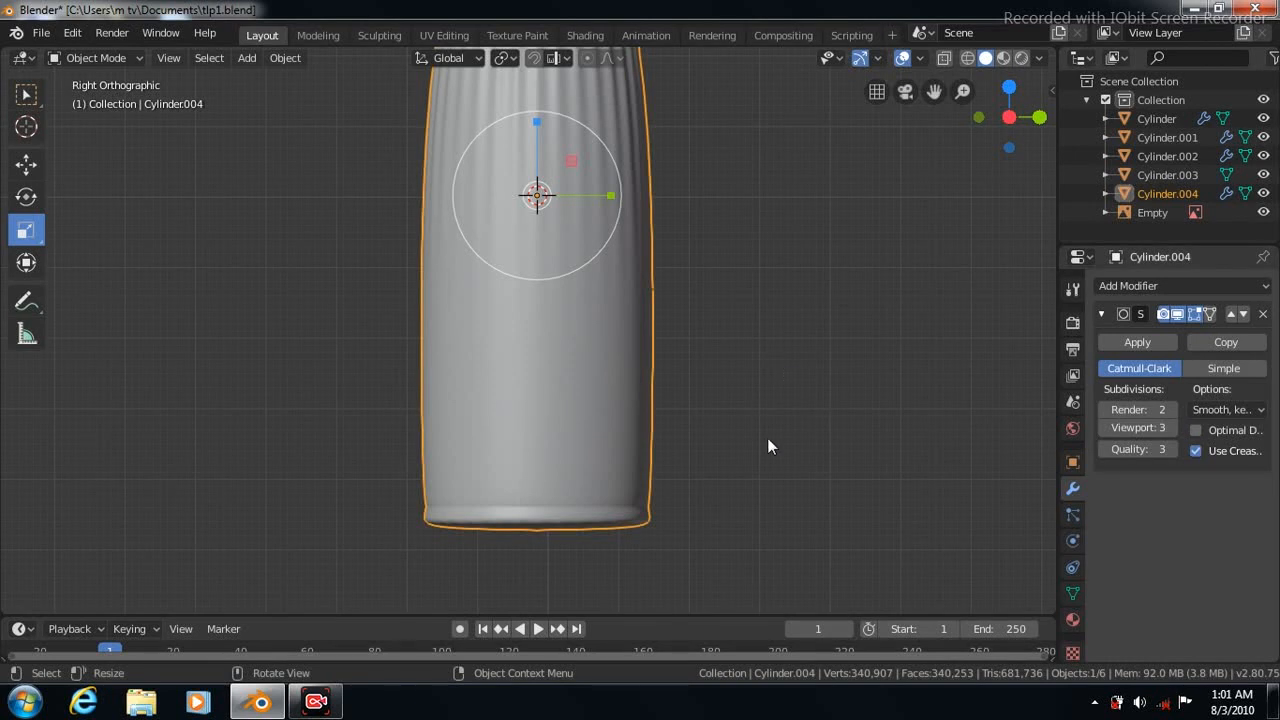
Inset the bottom face of the receiver cylinder by 0.1471 m in face select mode
key(Tab)
middle_drag(781, 430, 799, 398)
click(195, 58)
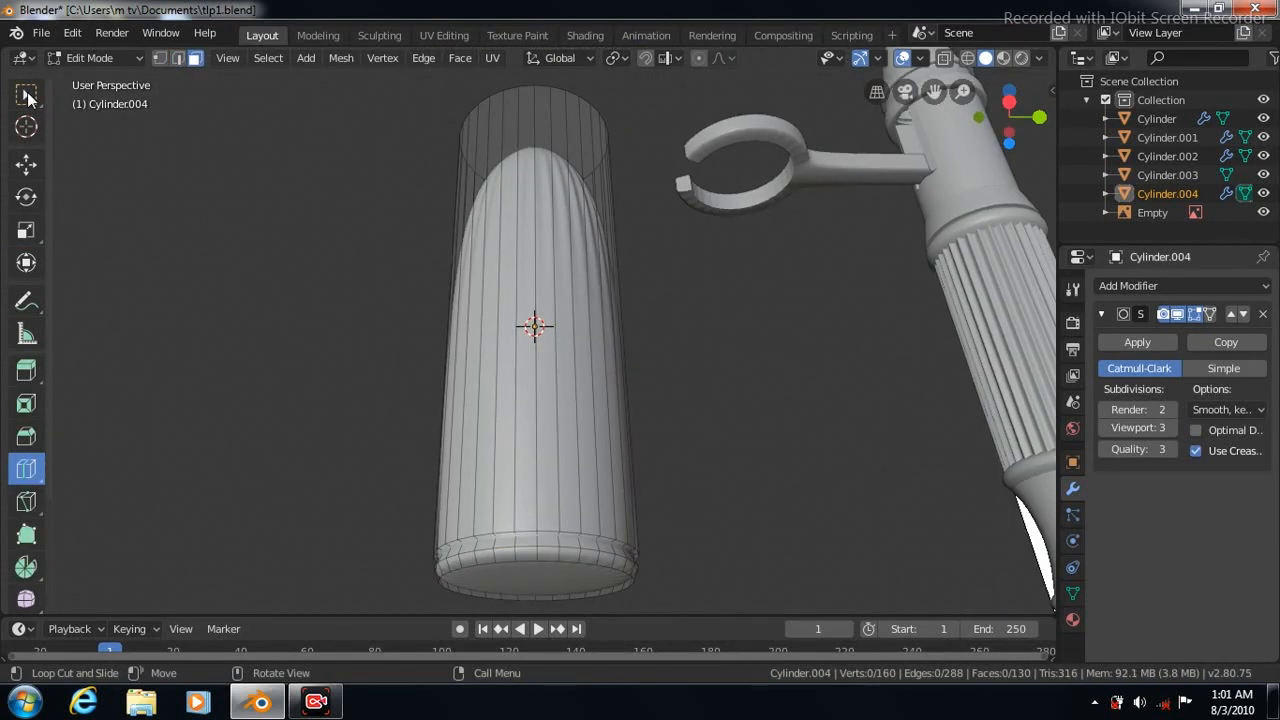
click(27, 95)
click(527, 569)
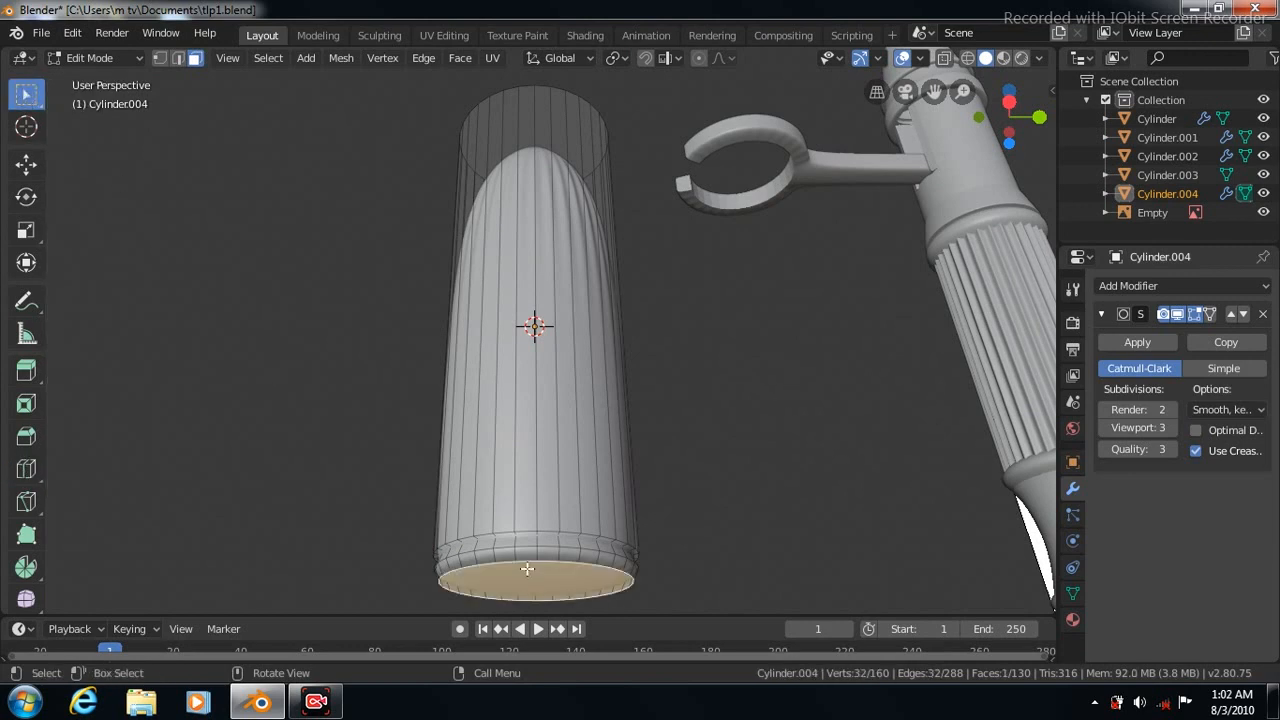
click(459, 58)
click(517, 145)
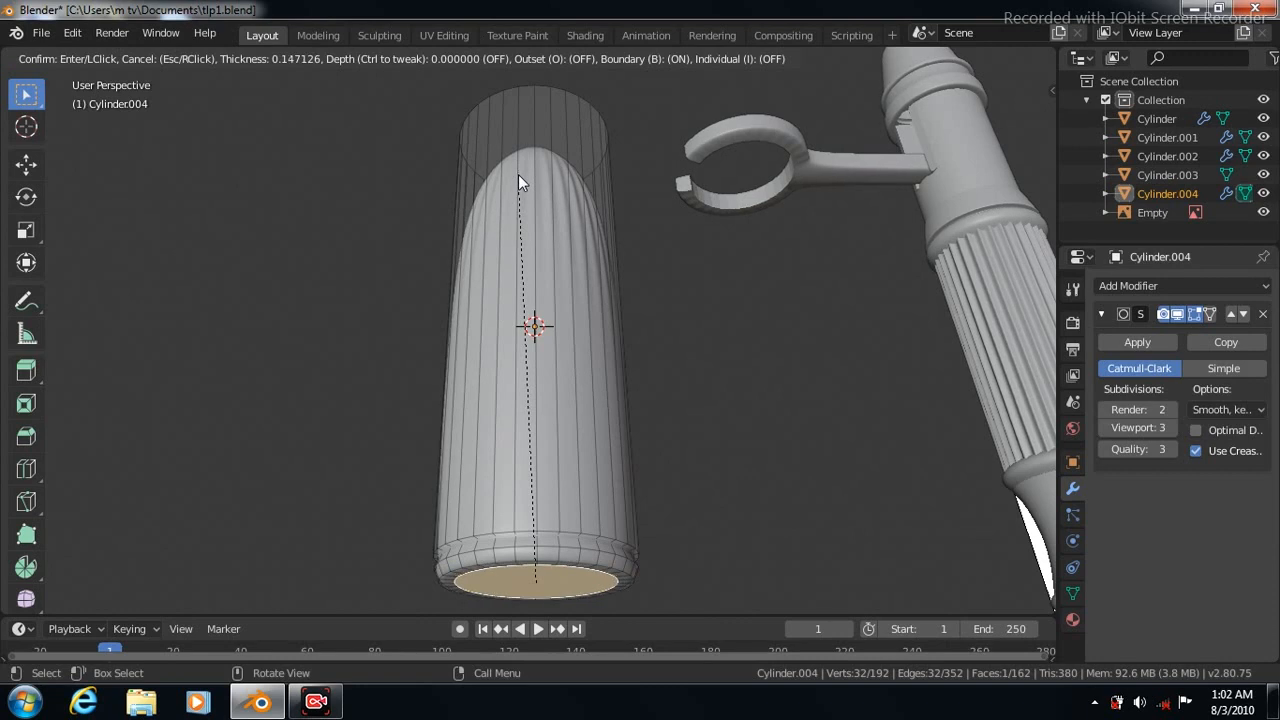
click(518, 182)
Add a loop cut around the receiver body and slide it down close to the bottom band
key(KP_3)
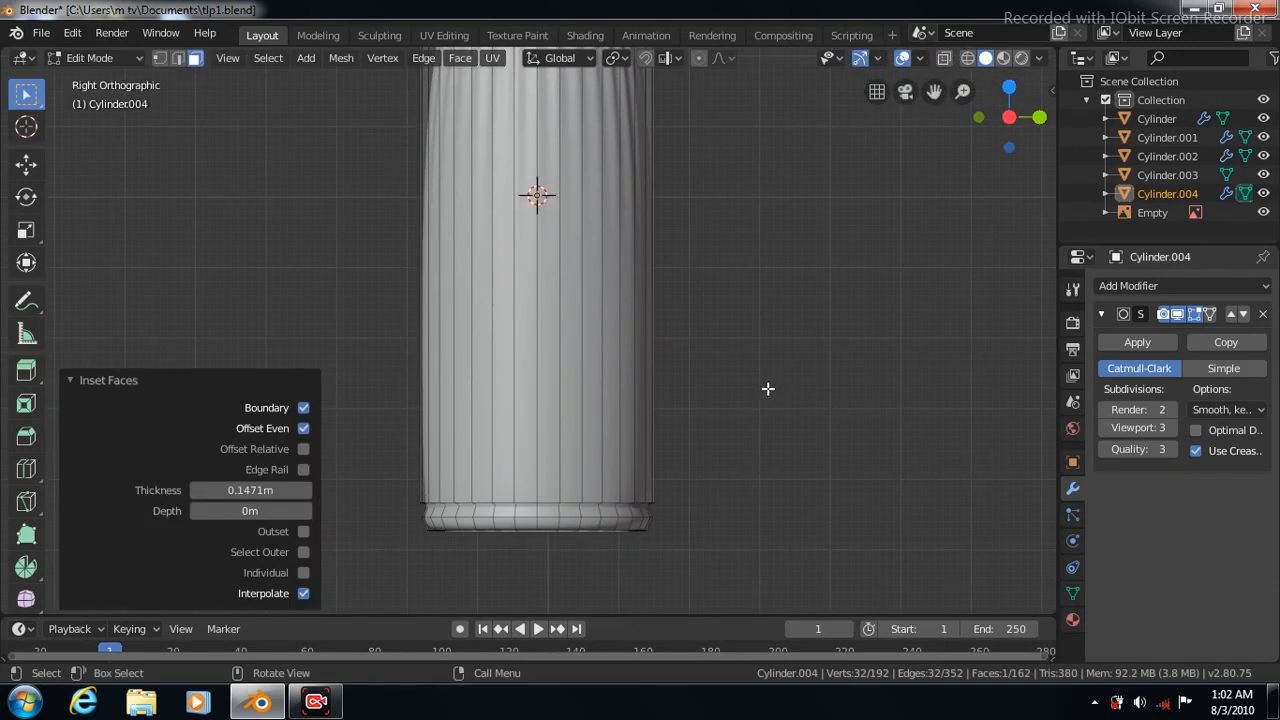
click(26, 468)
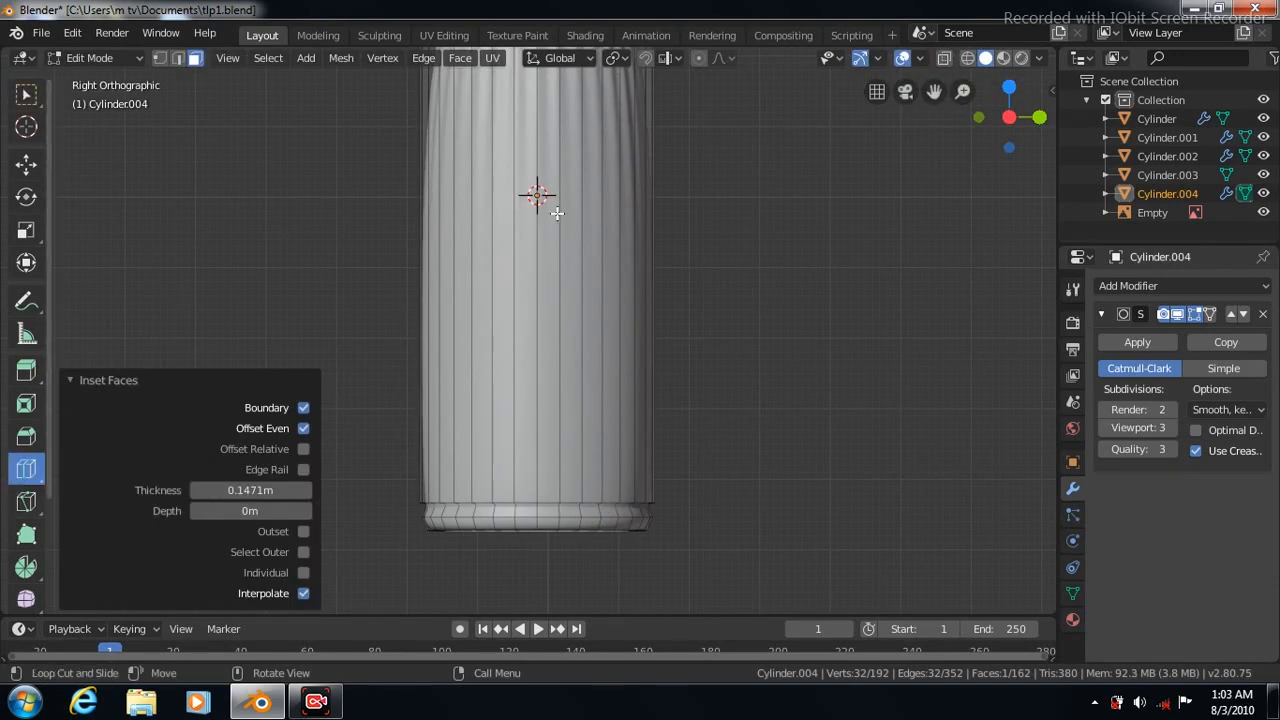
drag(537, 185, 592, 478)
key(w)
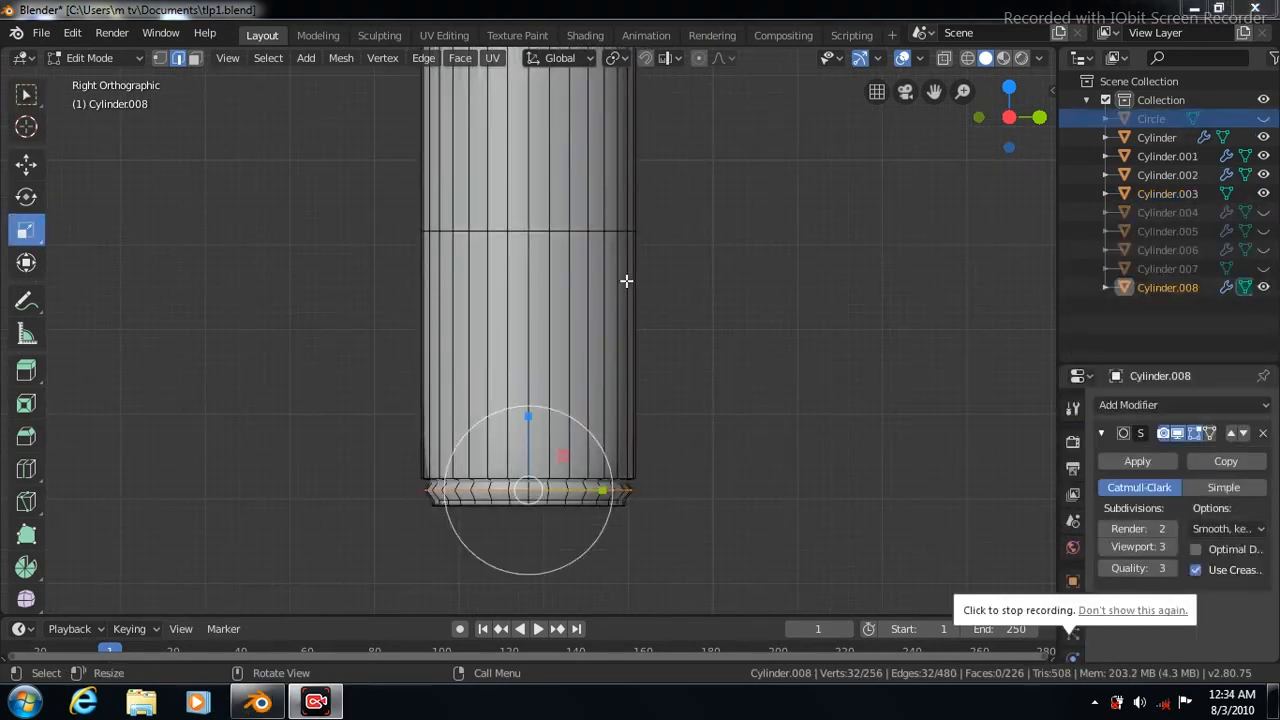
With X-ray on, select the whole bottom band of the receiver and scale it by 2.051 to flare the end
key(w)
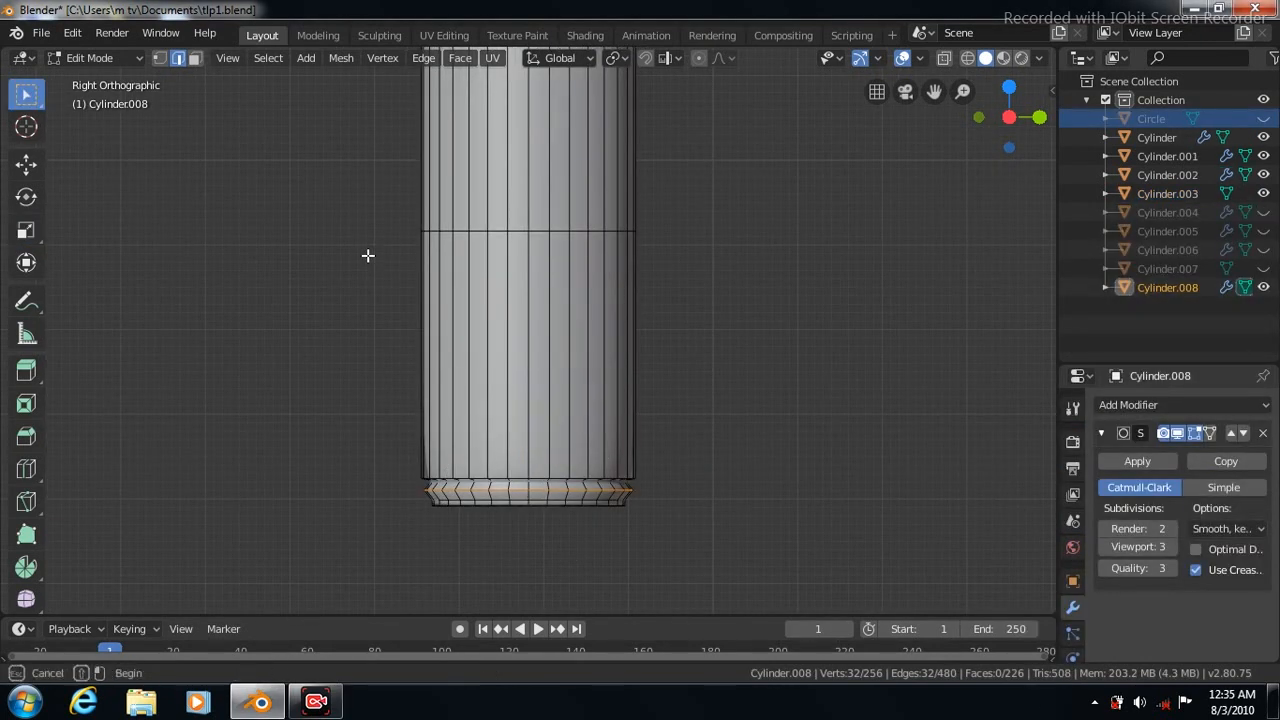
click(945, 58)
drag(376, 201, 683, 532)
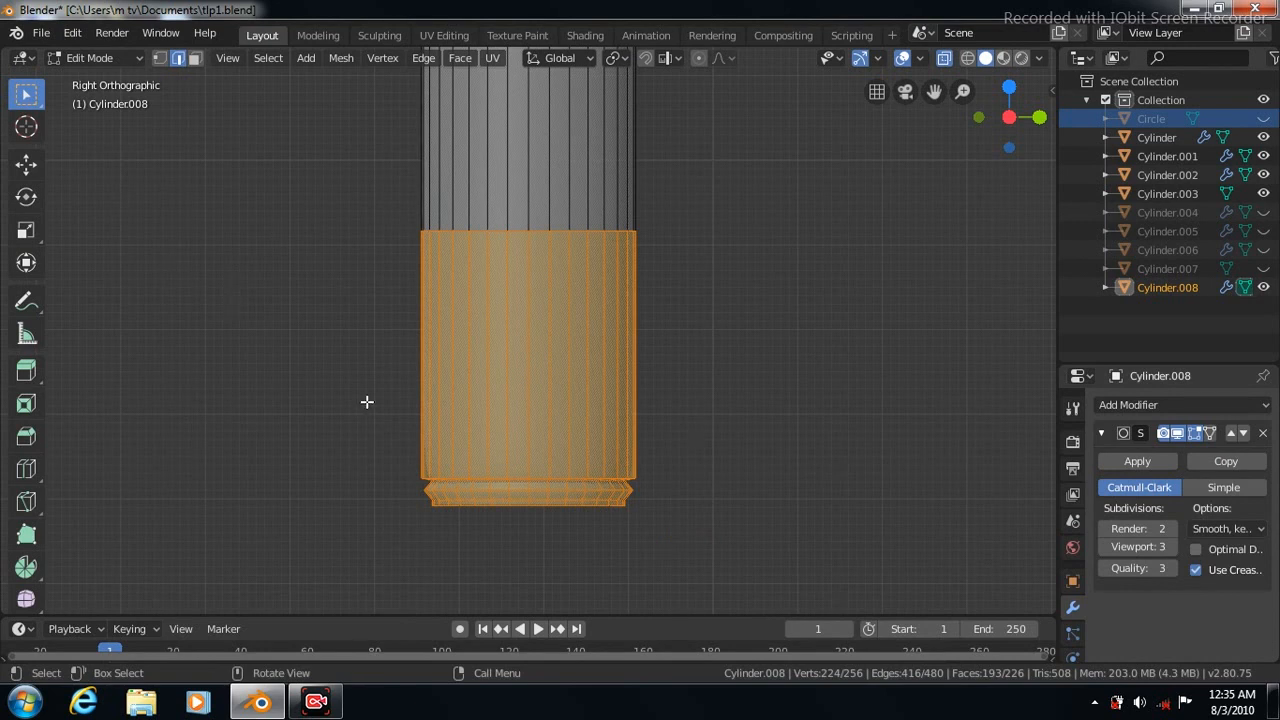
drag(366, 401, 680, 528)
click(26, 230)
key(s)
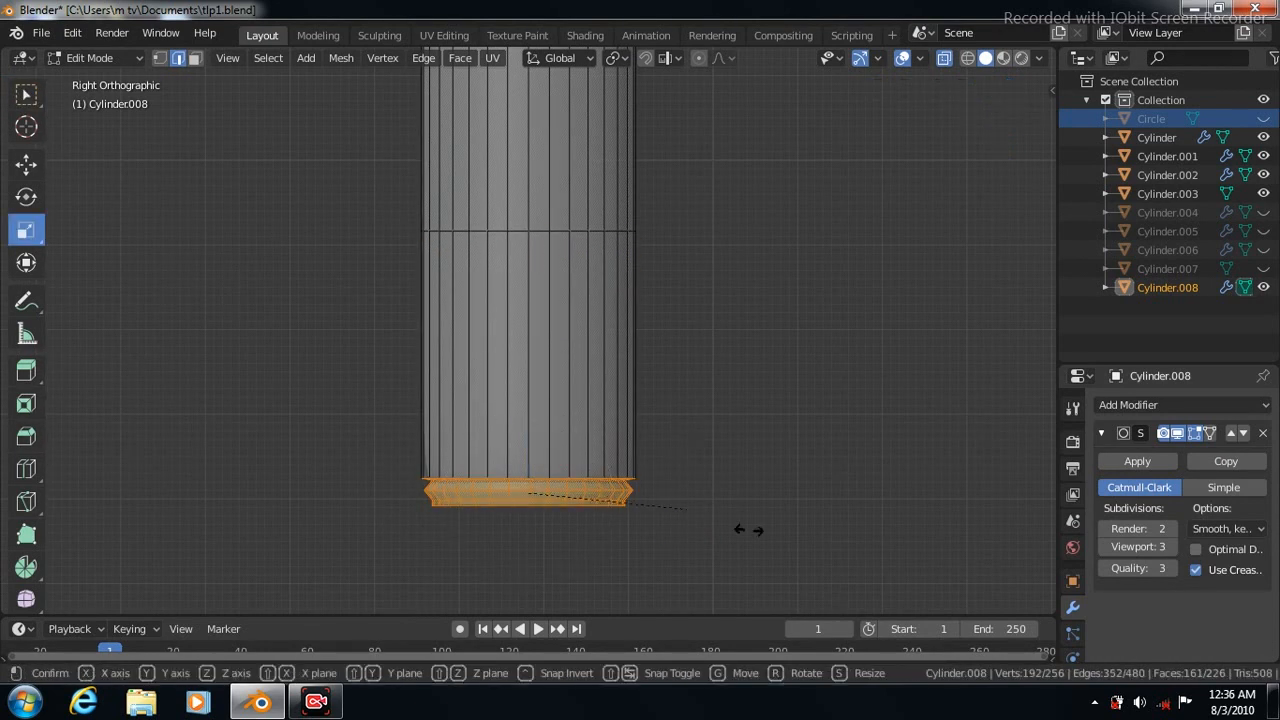
click(850, 551)
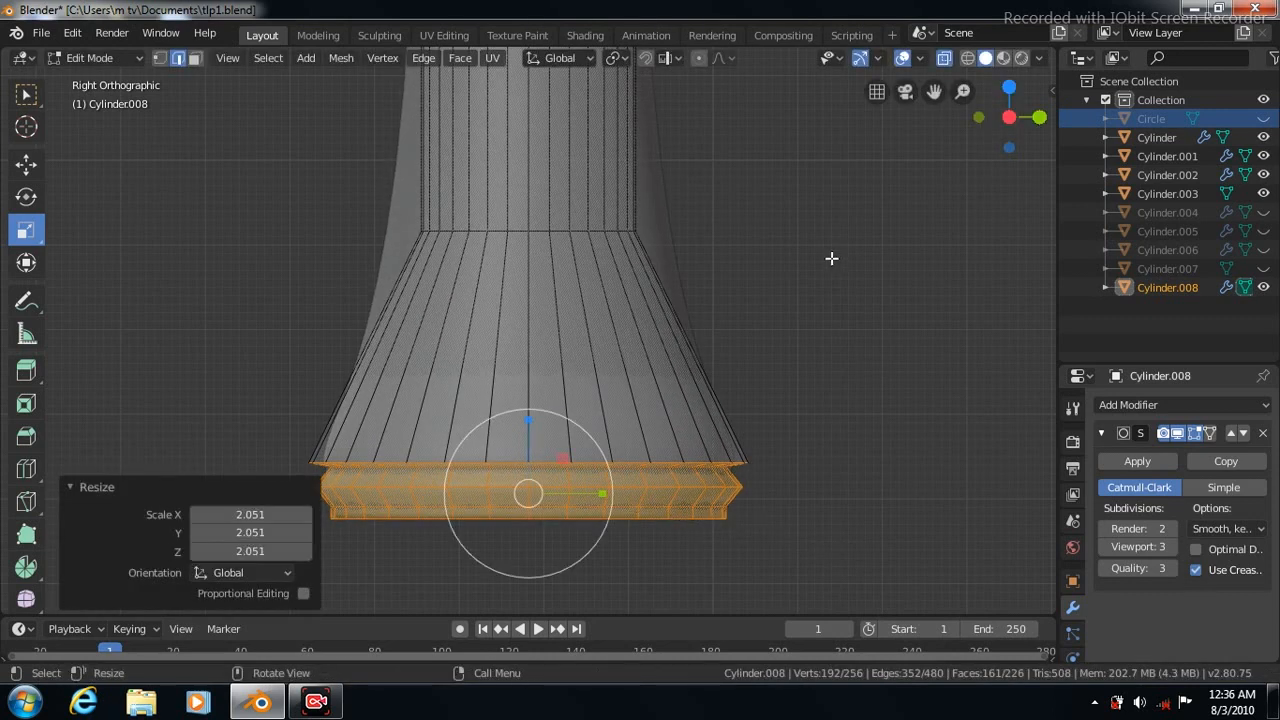
Add a loop cut near the flare's lower edge and a second centred below it, scaling the second by 1.078 to form a ridge
key(w)
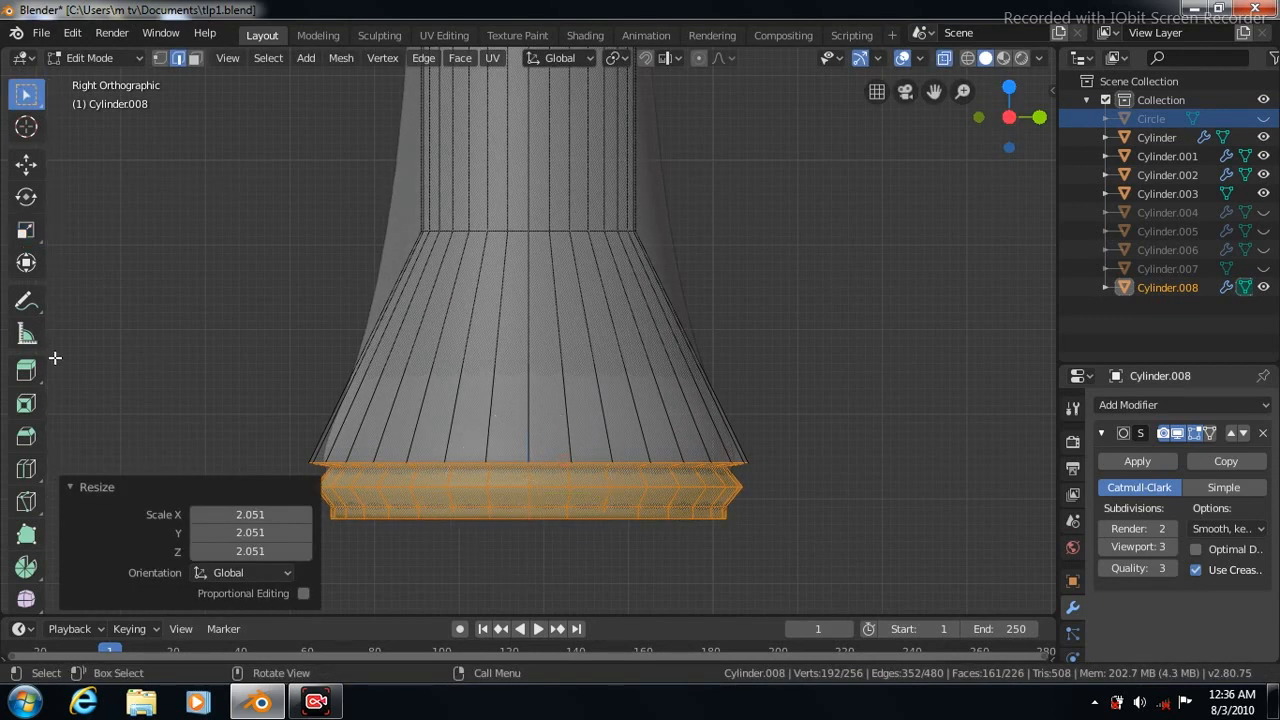
click(26, 468)
drag(591, 347, 596, 424)
click(597, 442)
click(26, 230)
key(s)
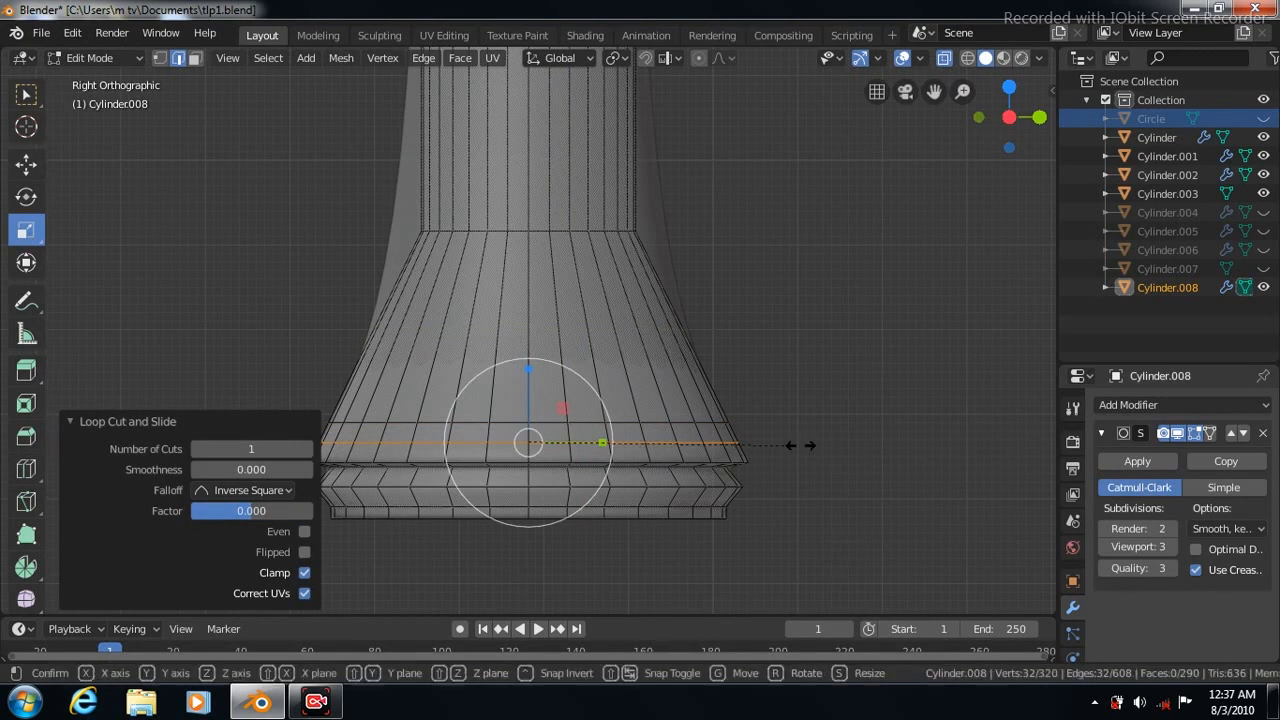
click(814, 446)
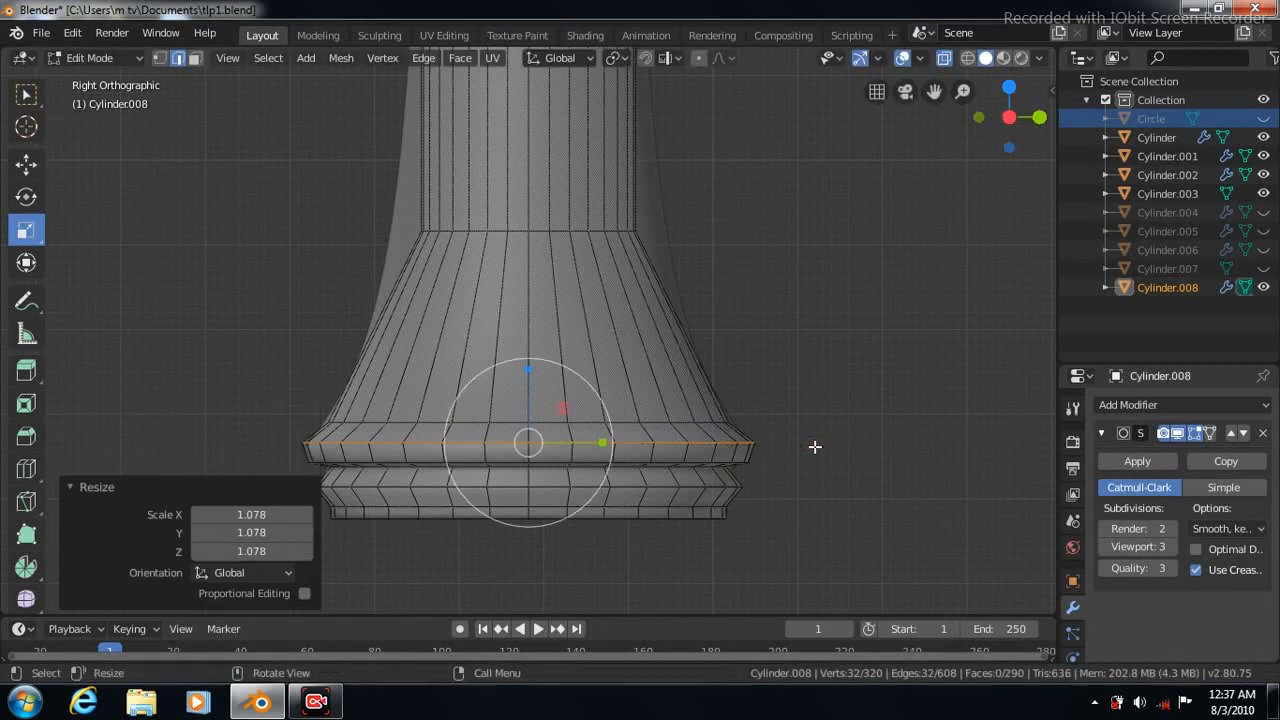
Add a centred loop cut in the band just above the large ridge and scale it by 1.025
key(alt+a)
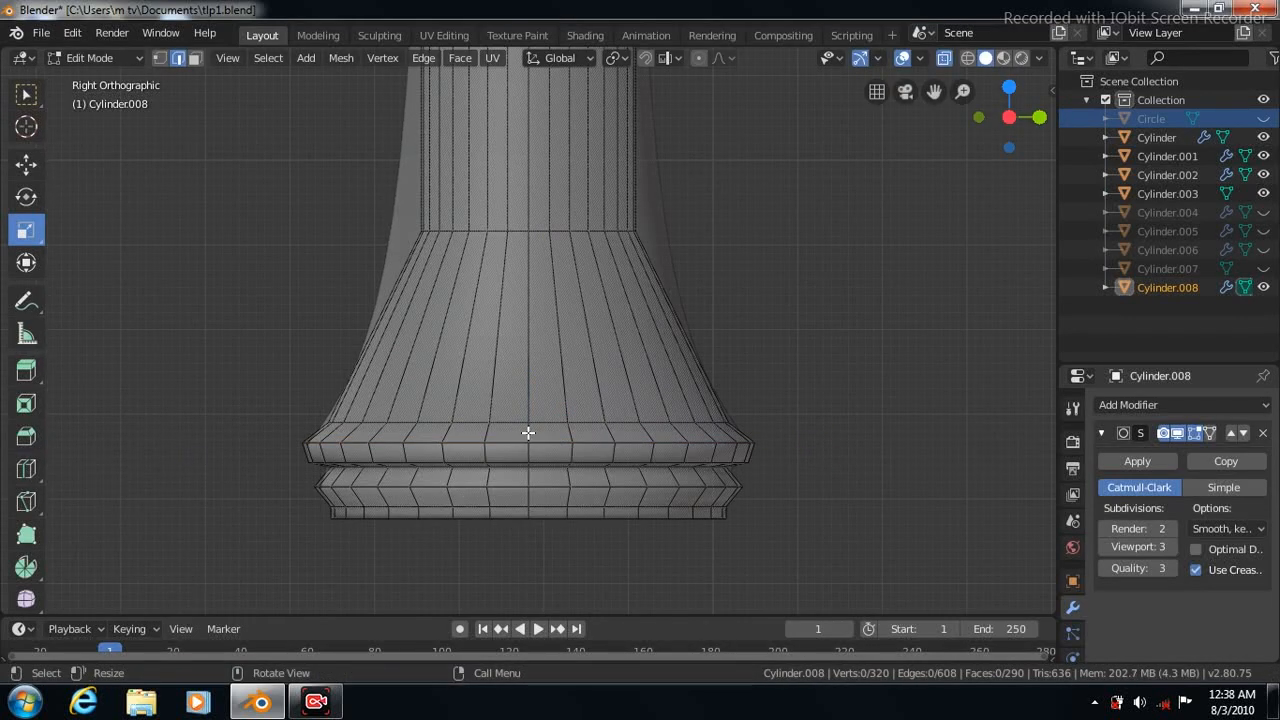
click(26, 468)
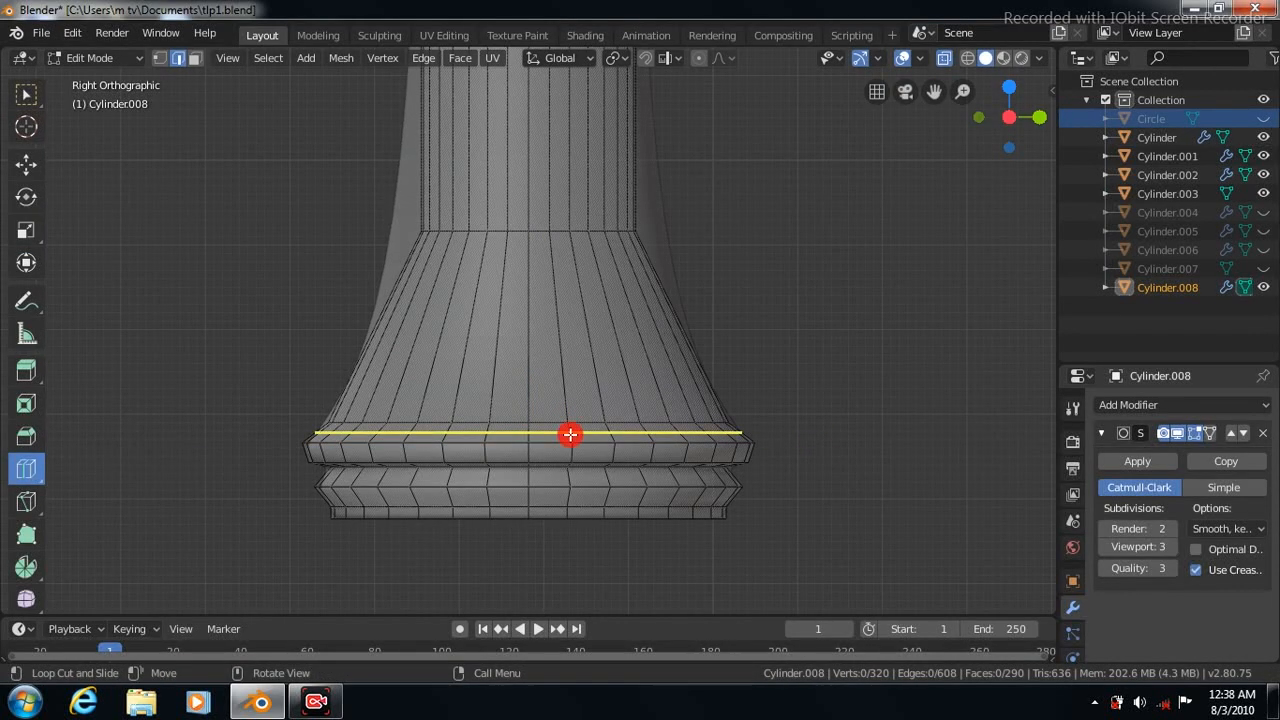
click(570, 434)
click(26, 230)
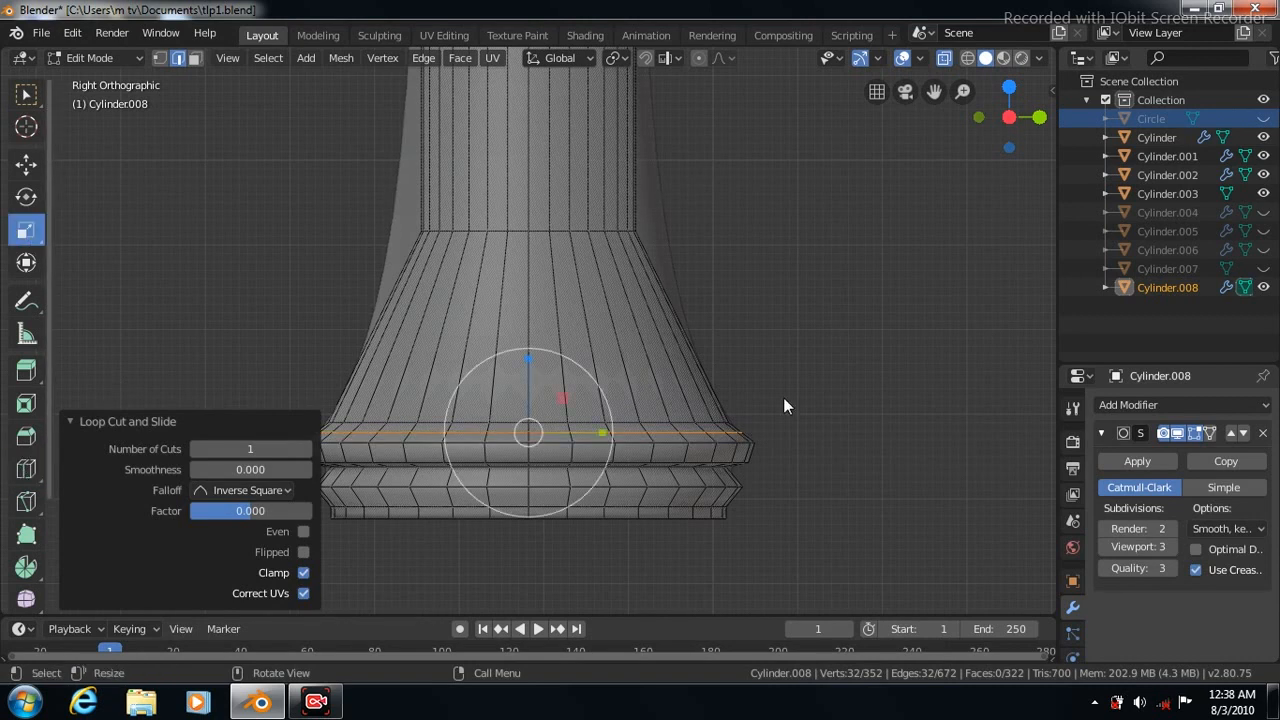
key(s)
click(797, 435)
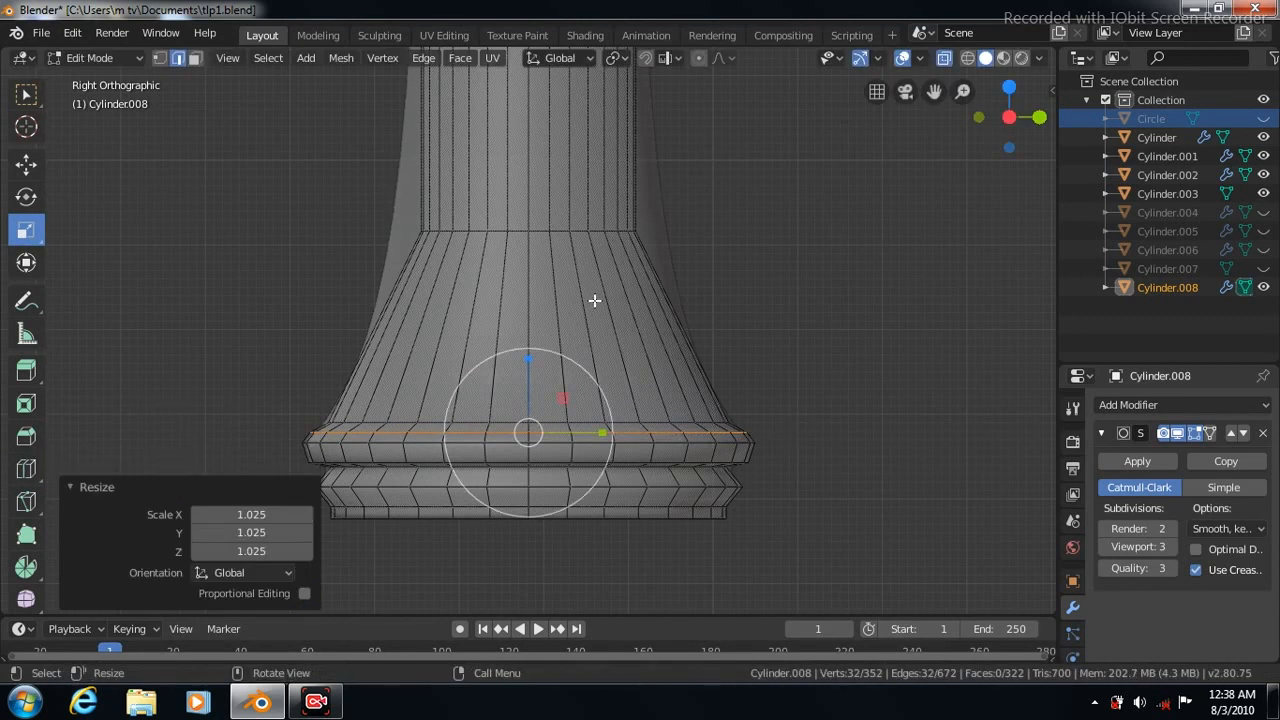
Slide a loop cut down the flare to factor 0.795, then centre another below it and scale that one by 1.073 as a ridge
click(26, 470)
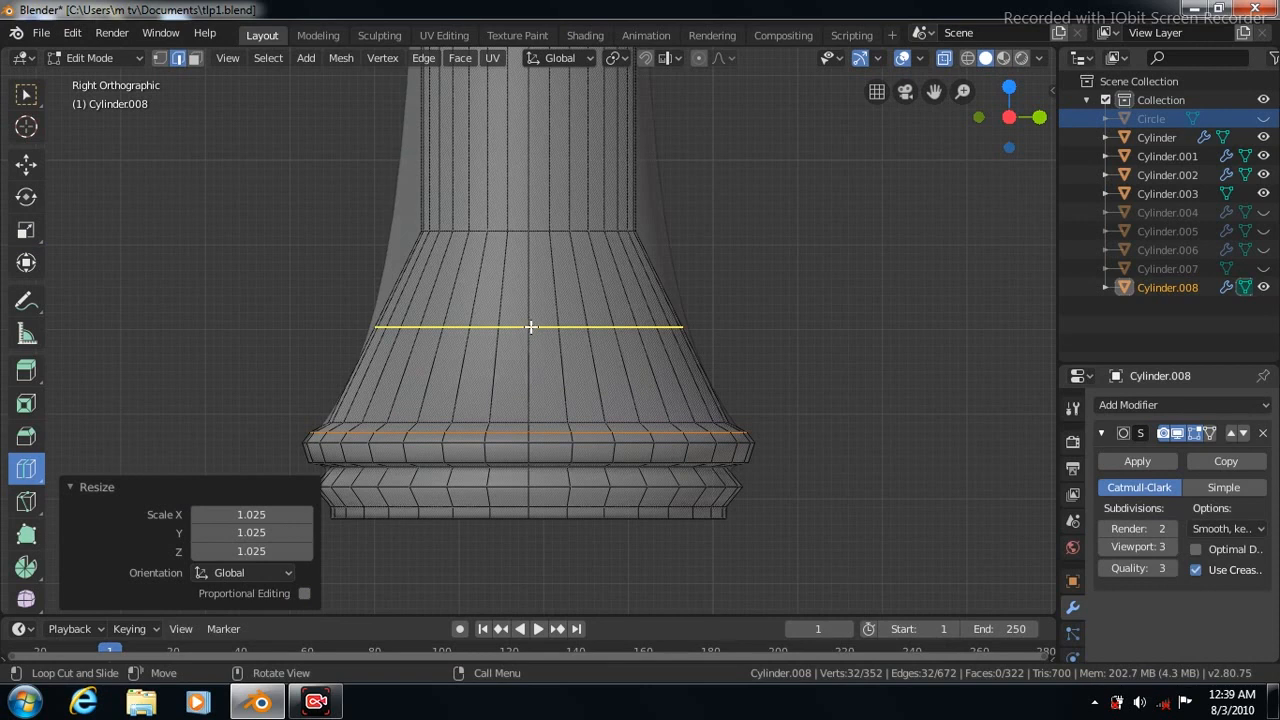
drag(528, 326, 534, 405)
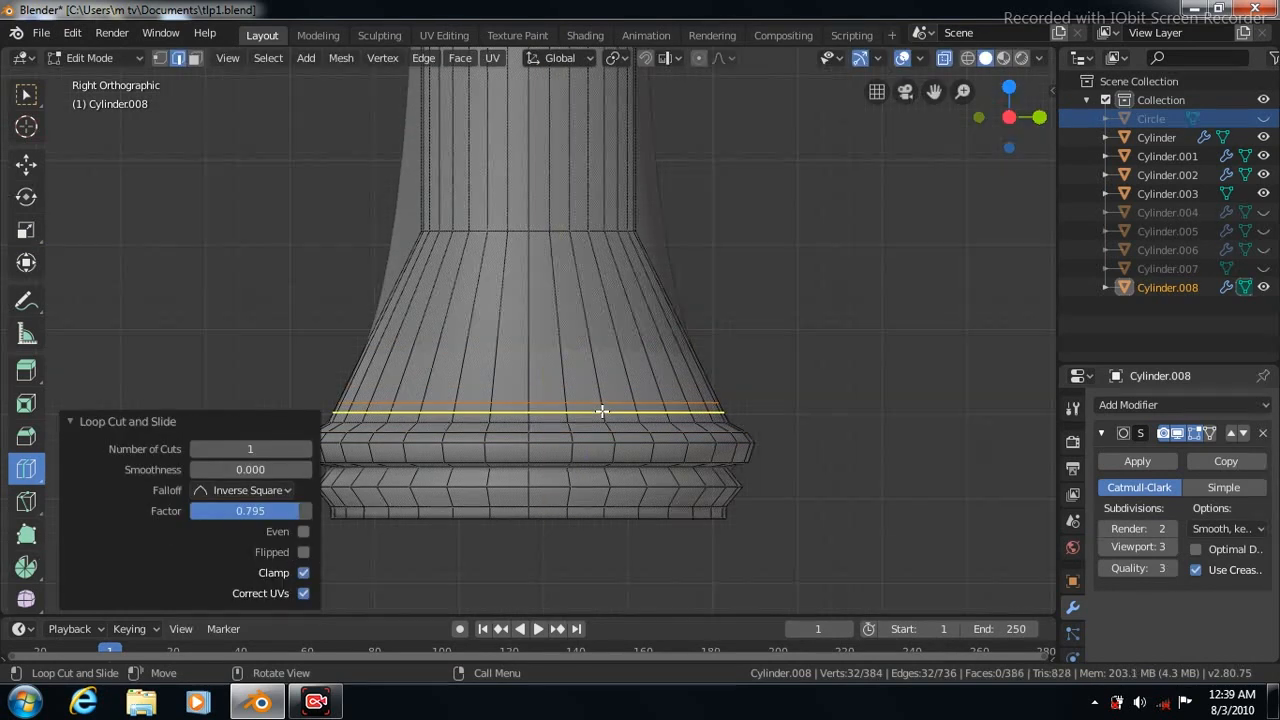
click(602, 411)
click(26, 230)
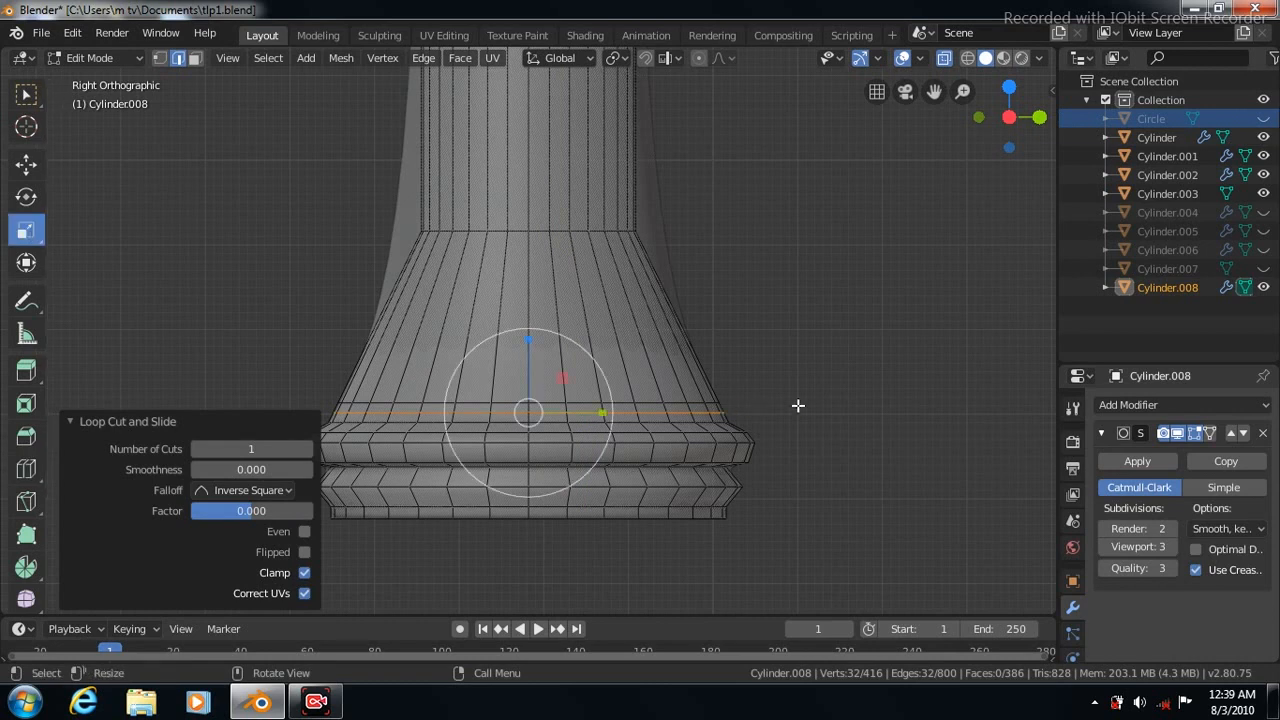
key(s)
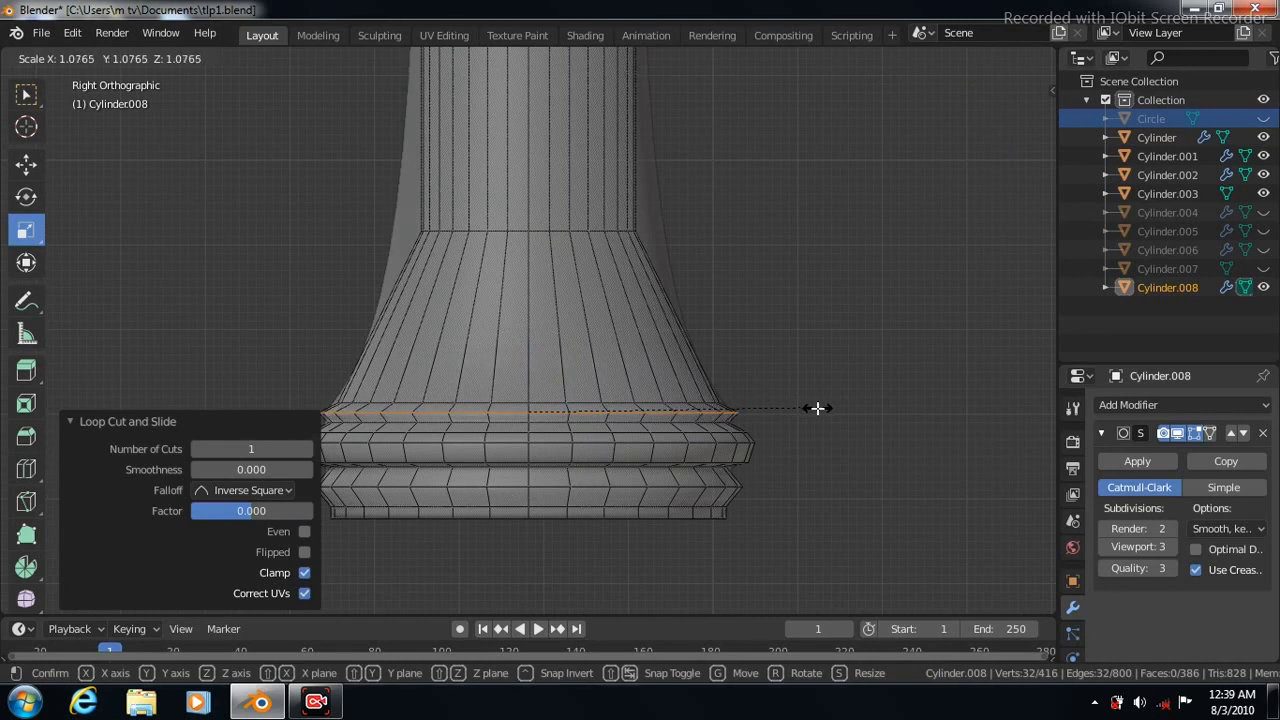
click(816, 408)
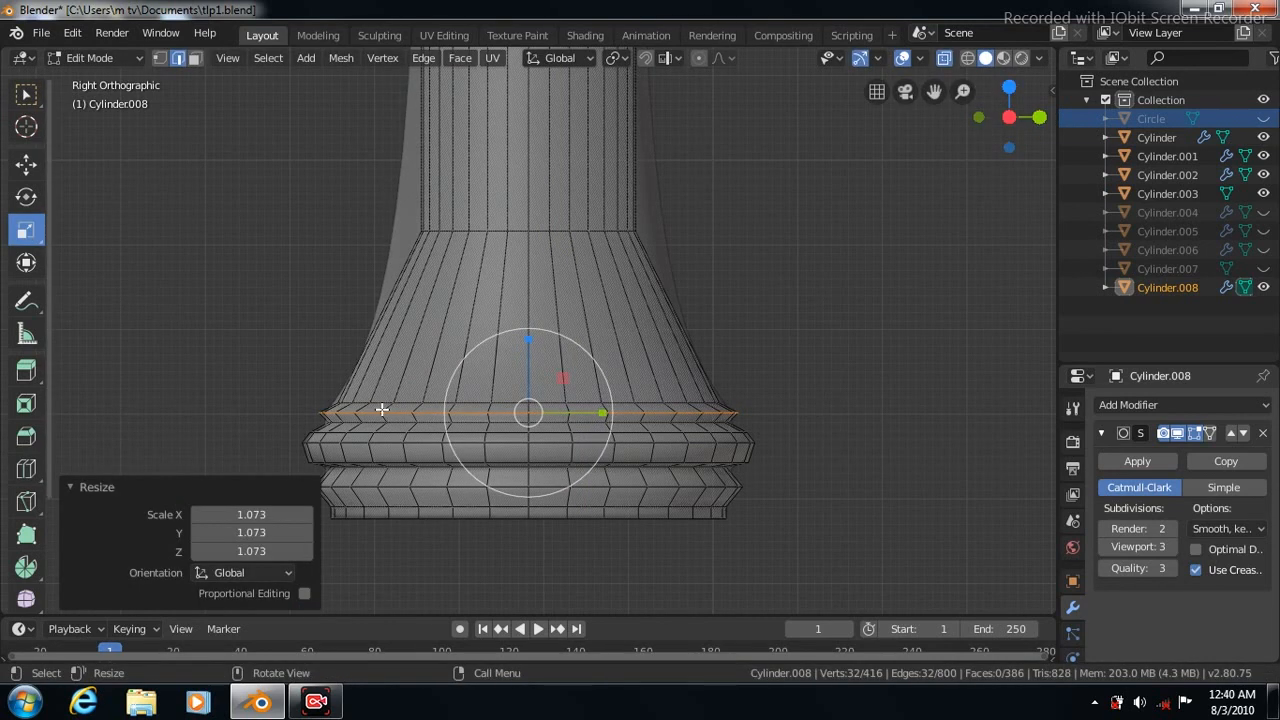
Slide another loop cut down the flare to factor 0.786, then centre one beneath it and scale that one by 1.076 as the next ridge
click(26, 469)
drag(557, 320, 559, 389)
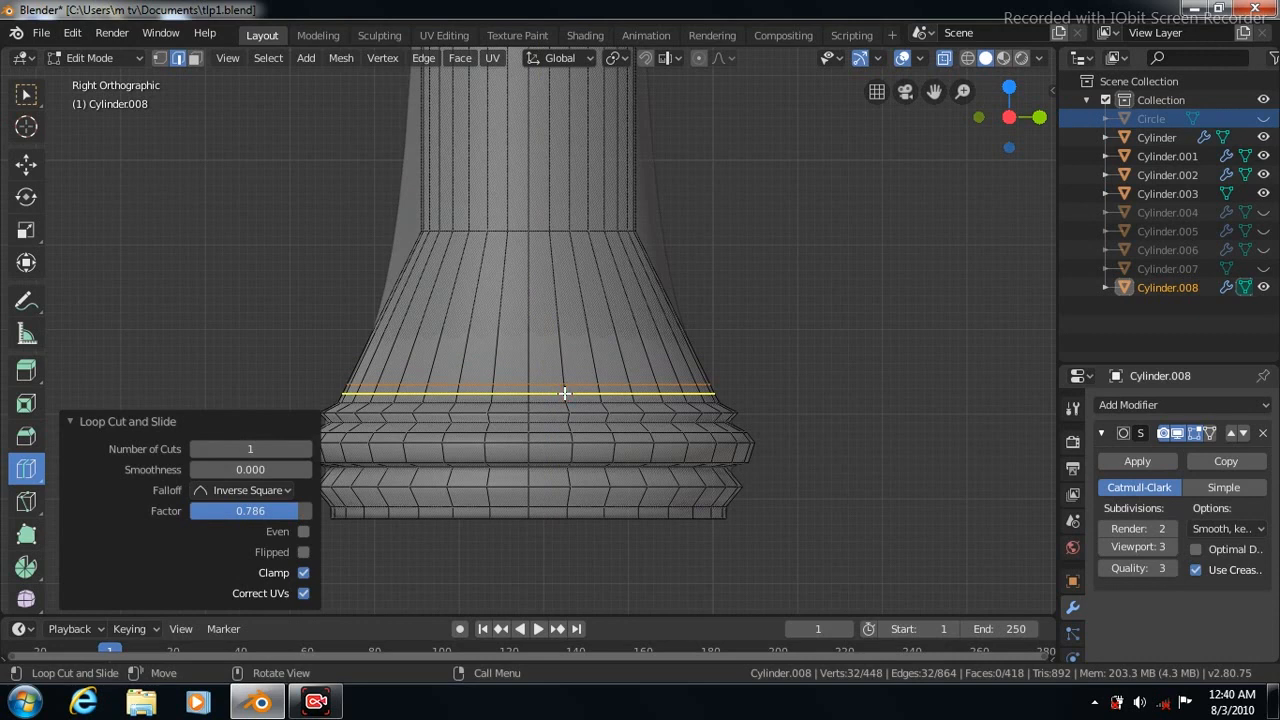
click(26, 230)
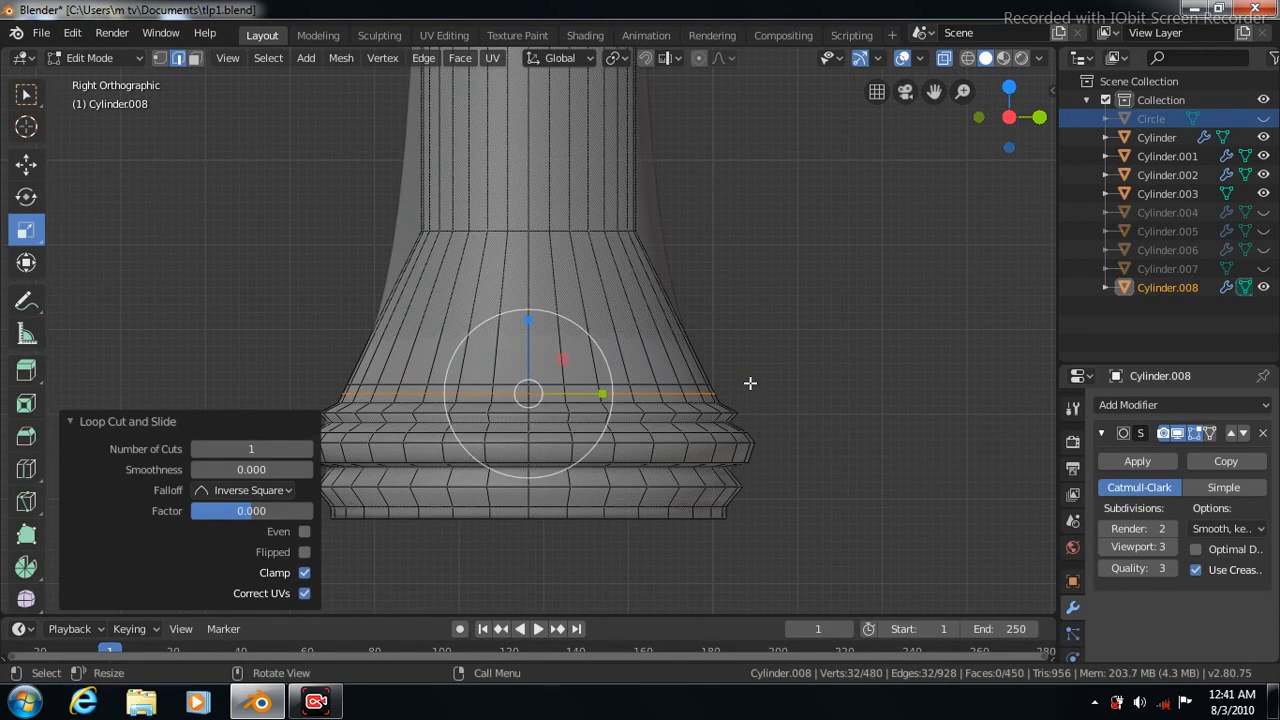
key(s)
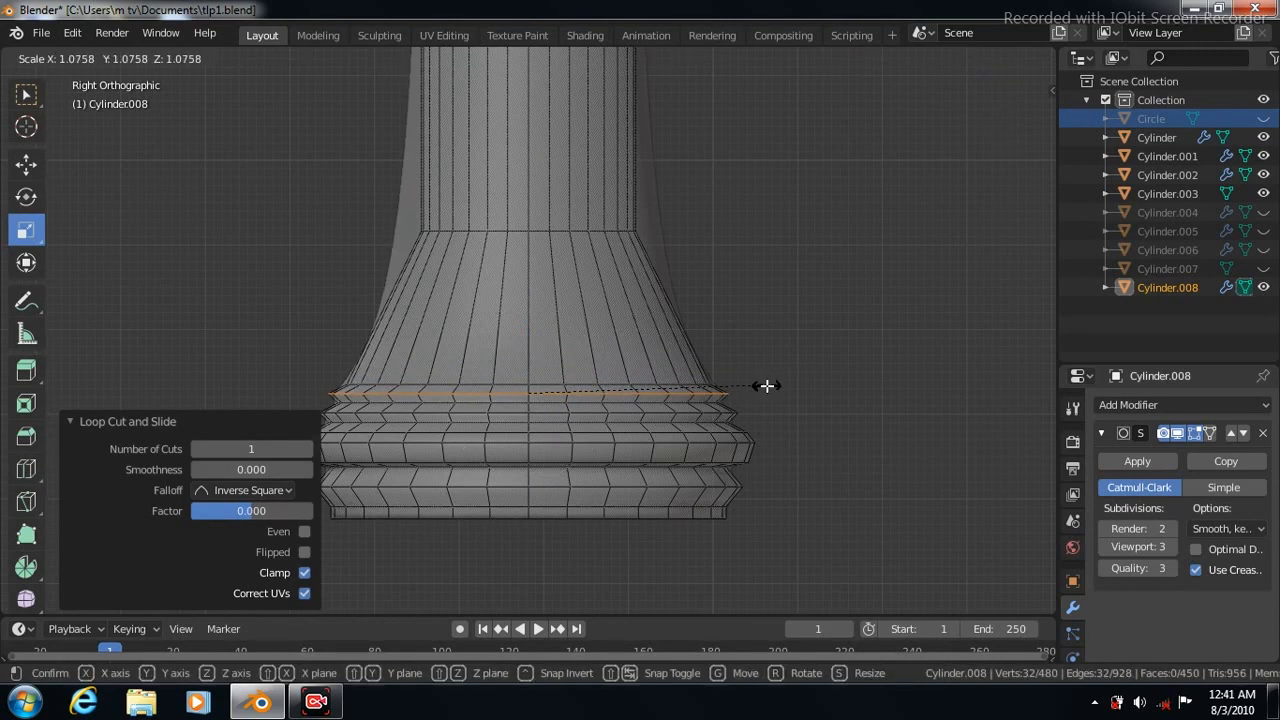
click(766, 385)
Place a new loop just above the stacked ridges, slid to factor 0.903, scaled by 1.072 and moved 0.0221 m along Z
click(26, 469)
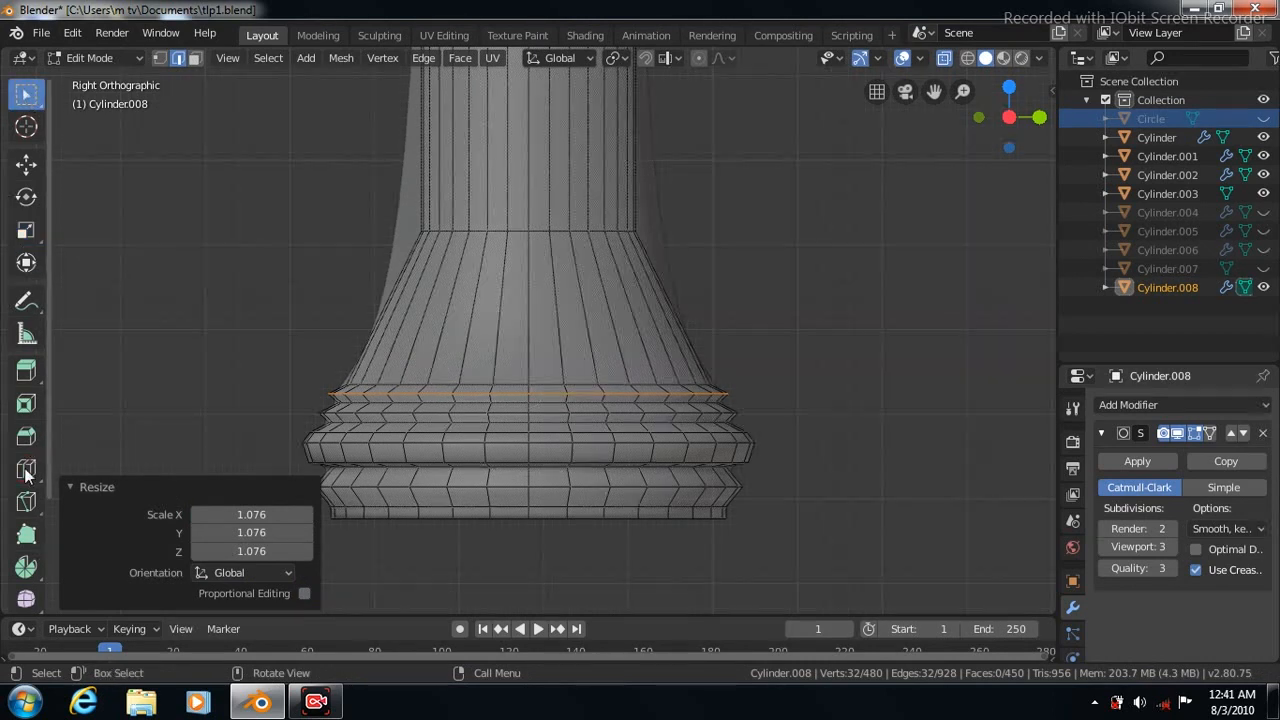
drag(580, 308, 585, 378)
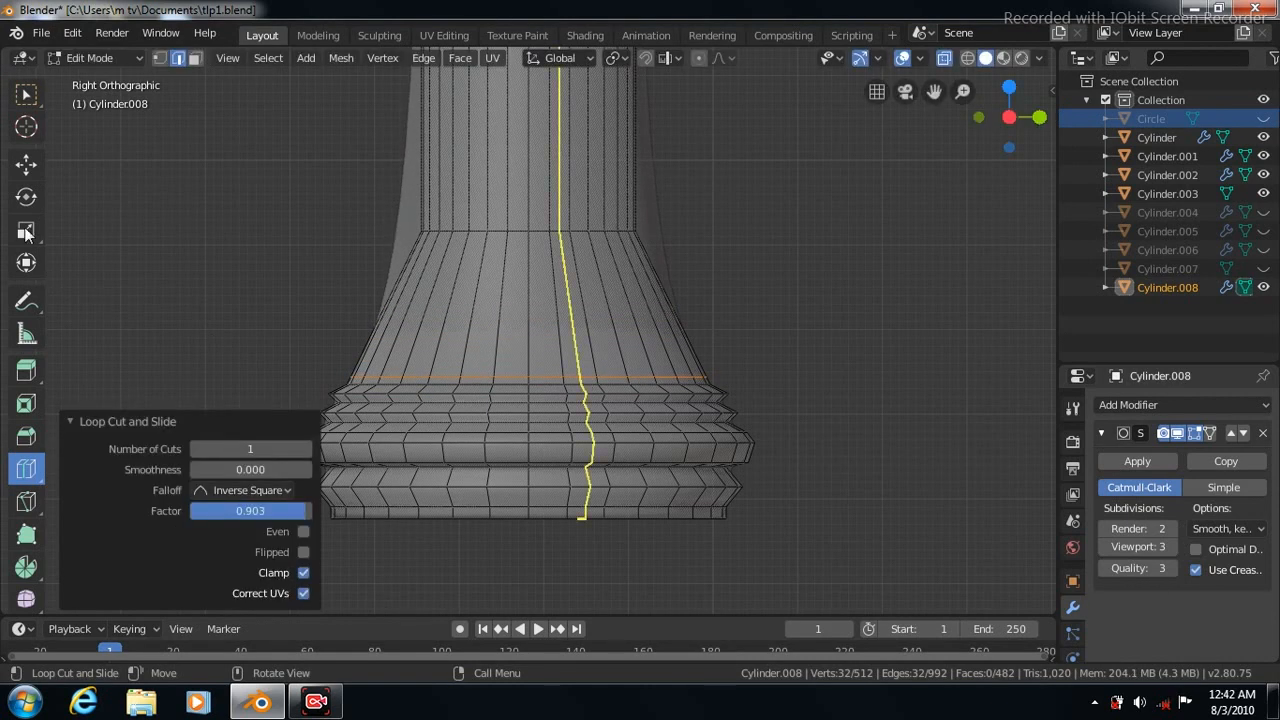
click(26, 231)
key(s)
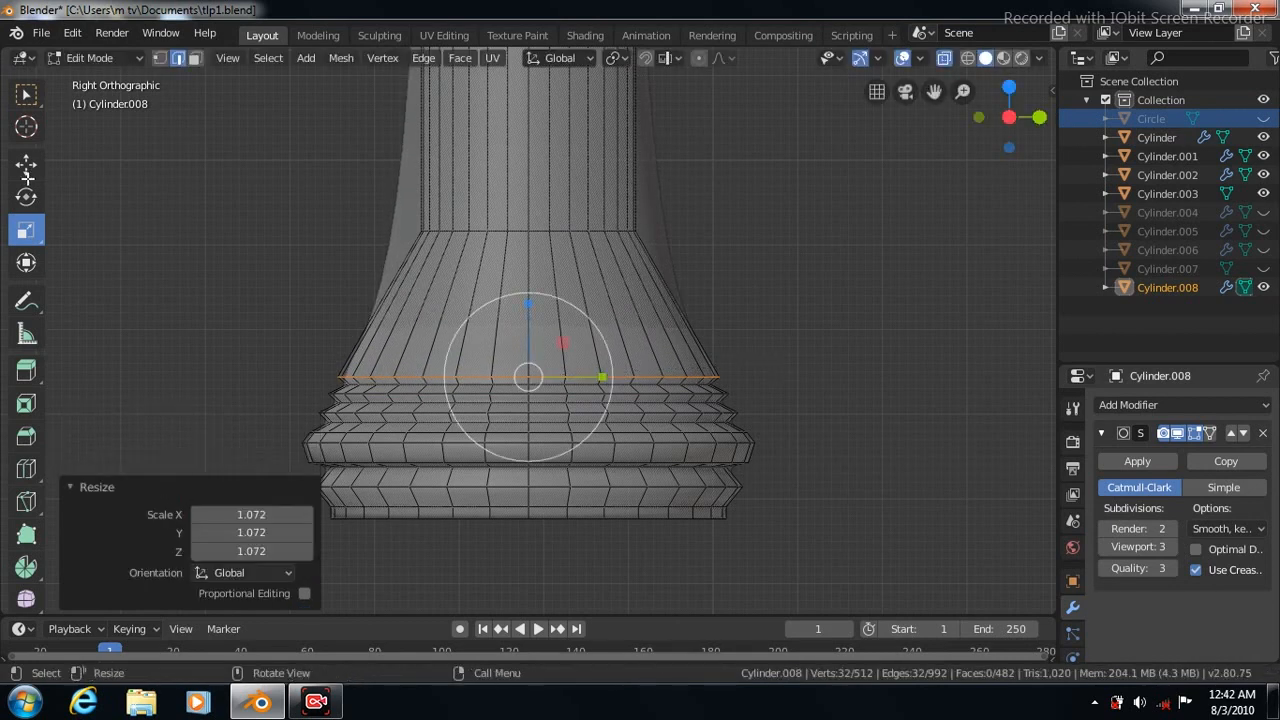
click(27, 170)
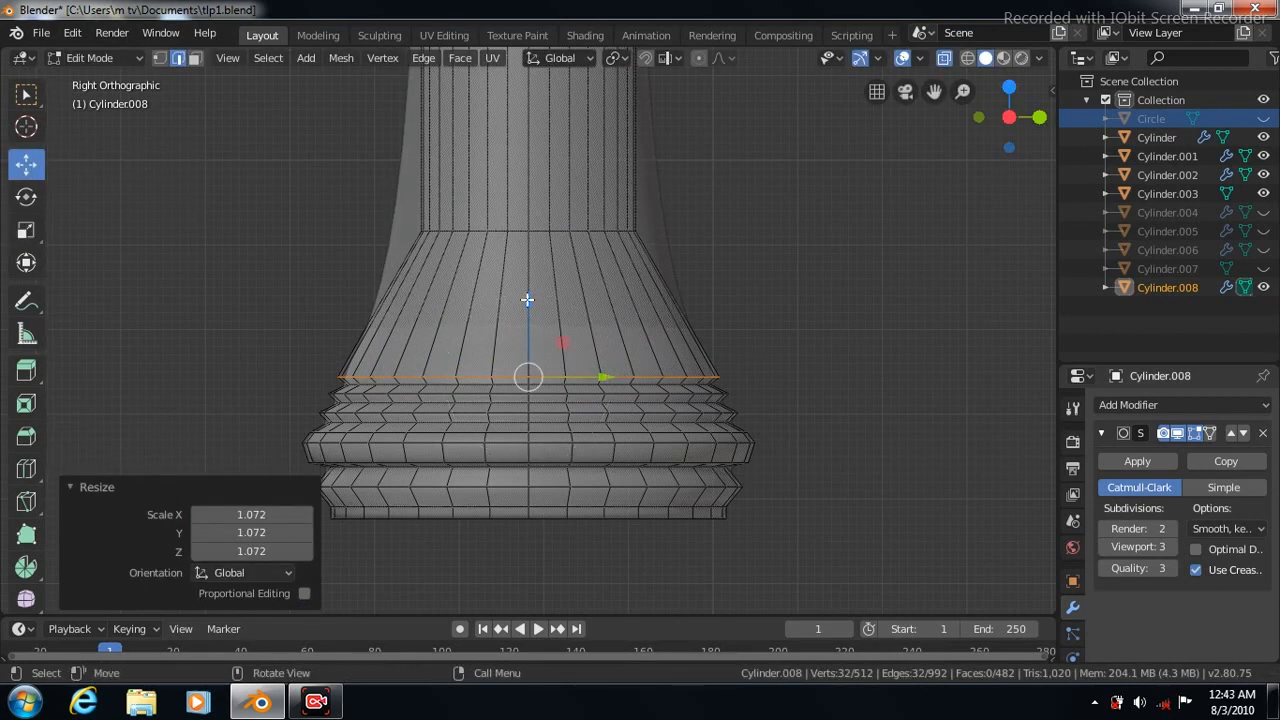
drag(527, 300, 526, 302)
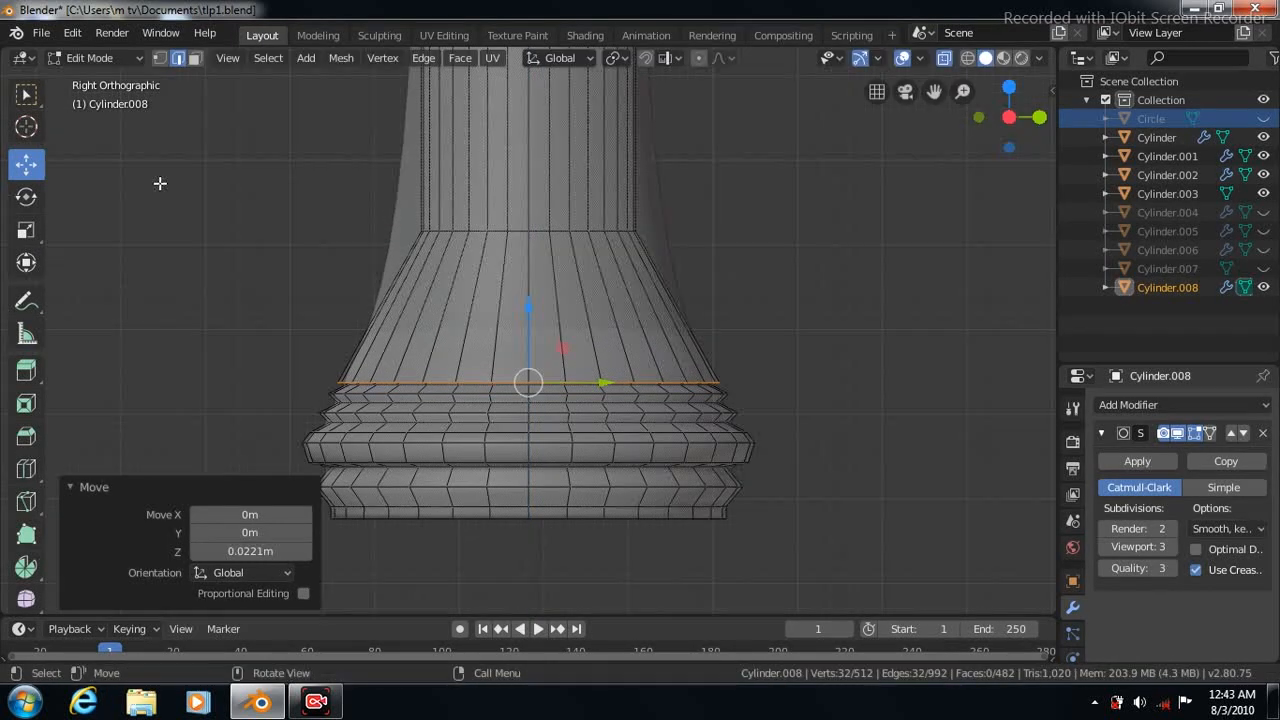
Add a loop cut around the straight upper section of the receiver and slide it to factor 0.290
click(26, 468)
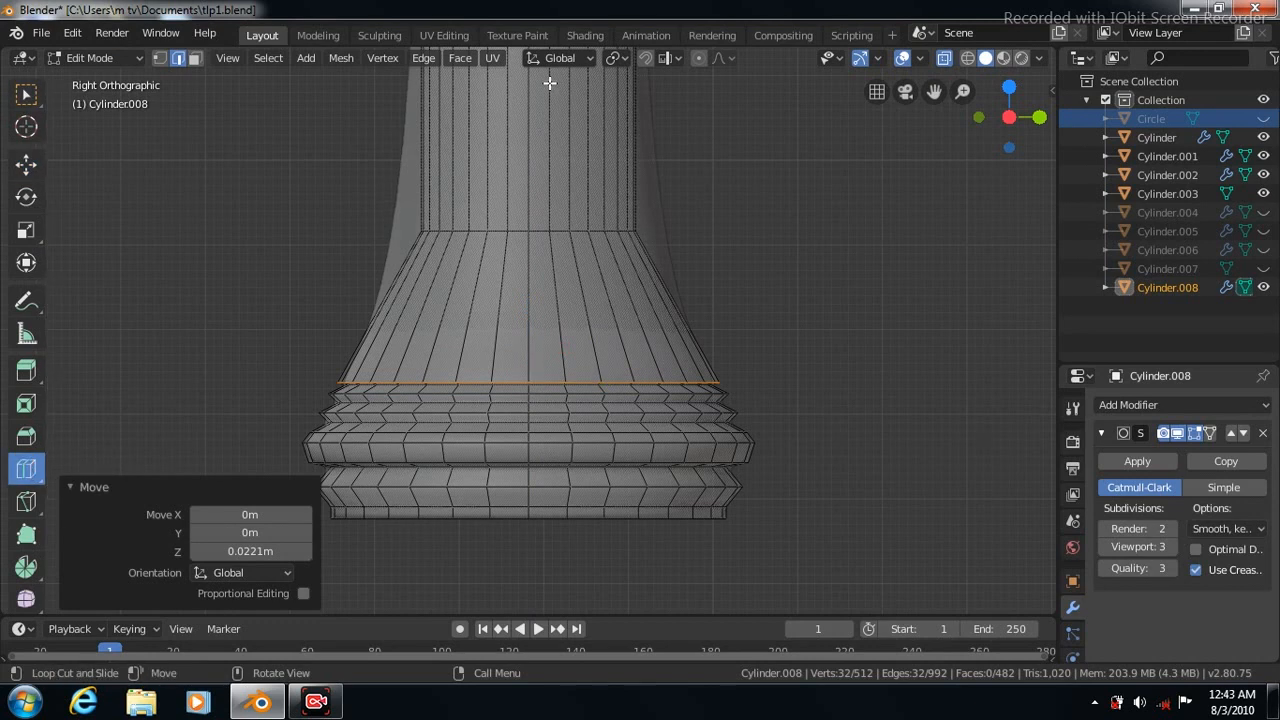
drag(551, 104, 551, 98)
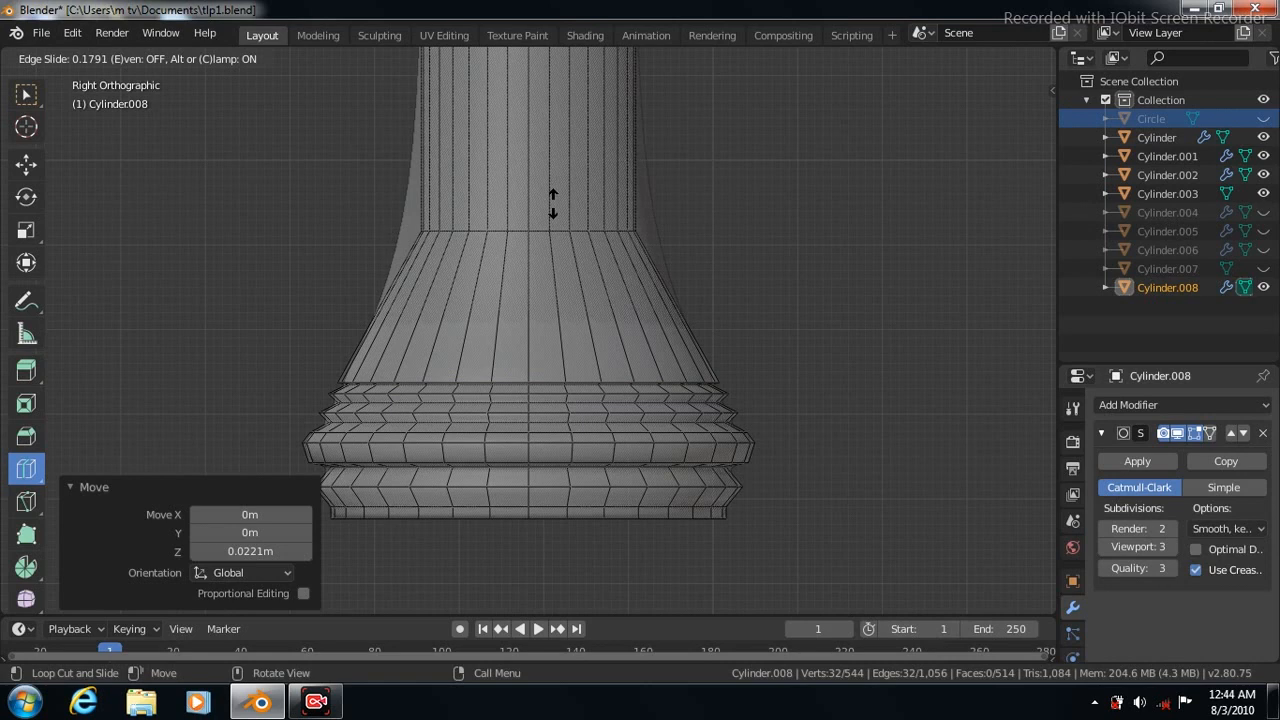
drag(552, 238, 553, 240)
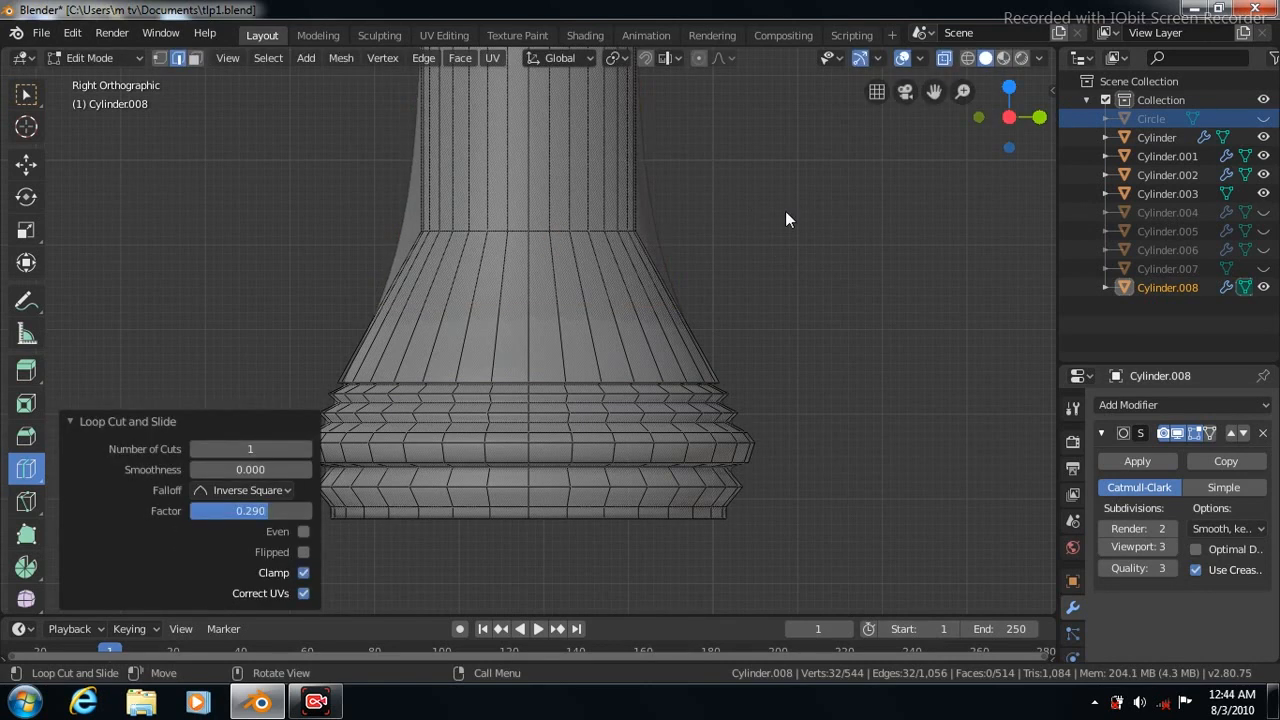
key(Tab)
key(Tab)
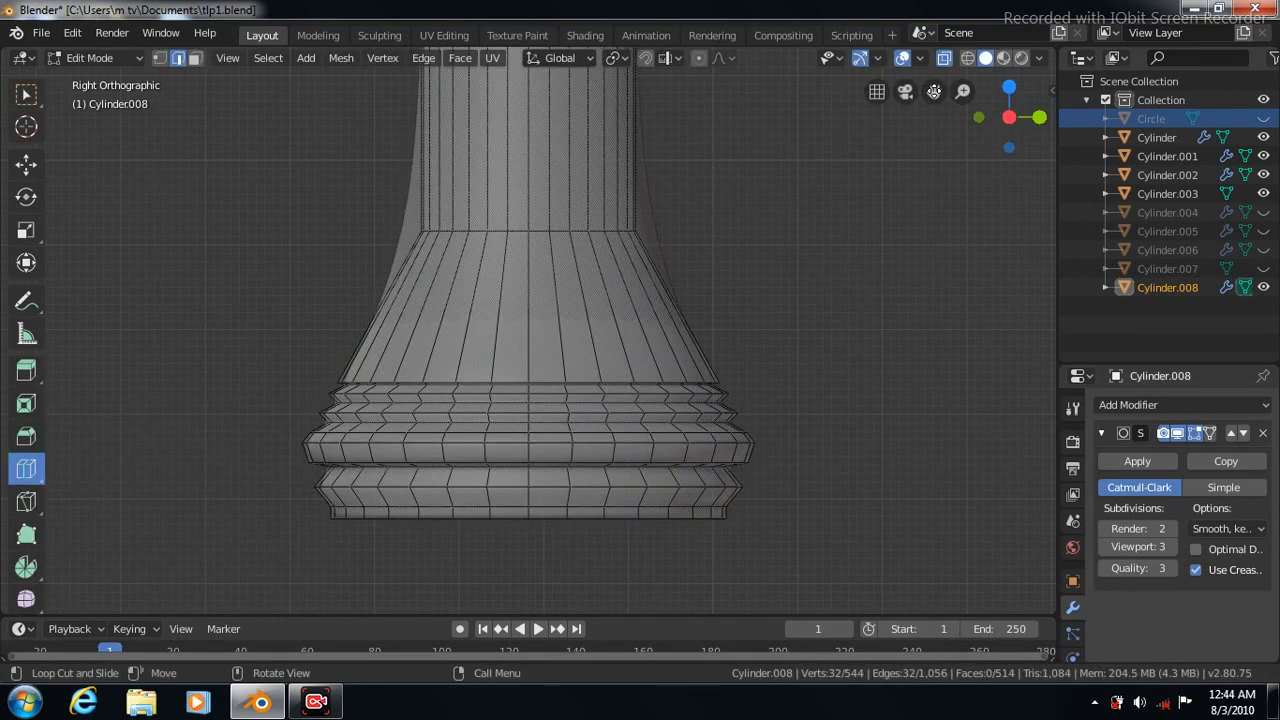
drag(933, 91, 933, 274)
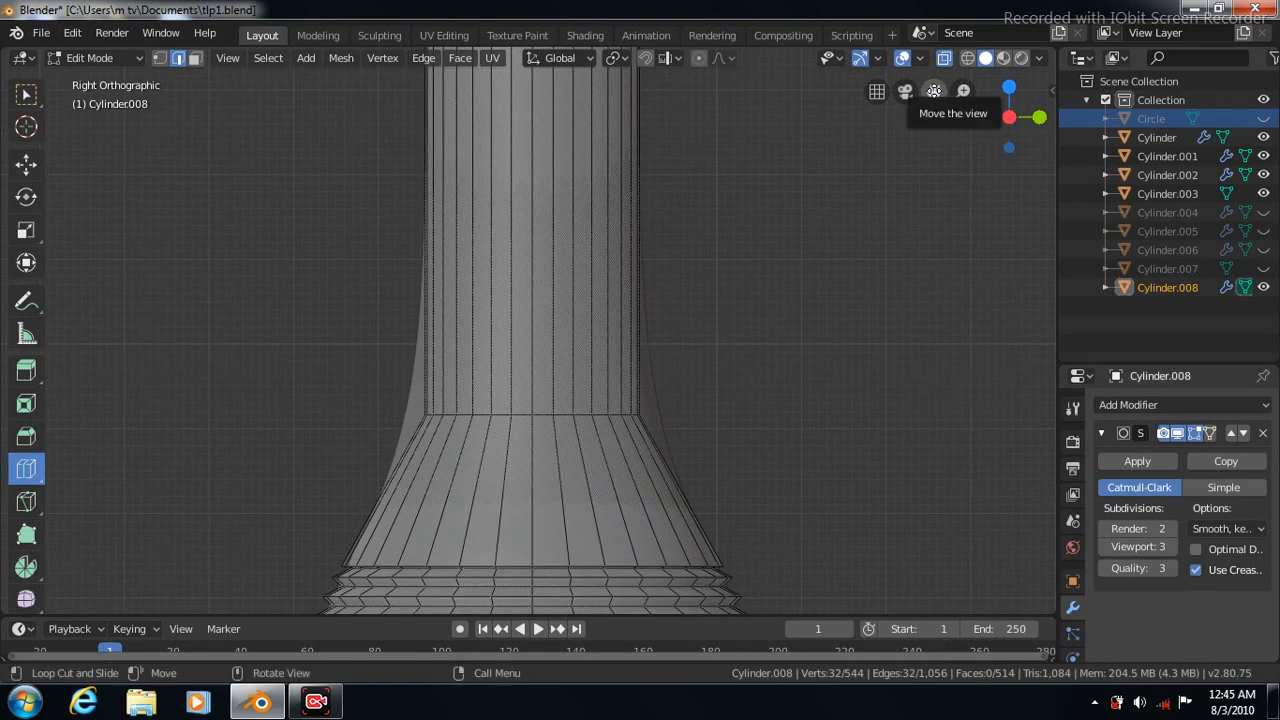
Select the edge ring at the receiver's upper end and move it 5.26 m down to shorten the straight section
scroll(720, 334, down, 6)
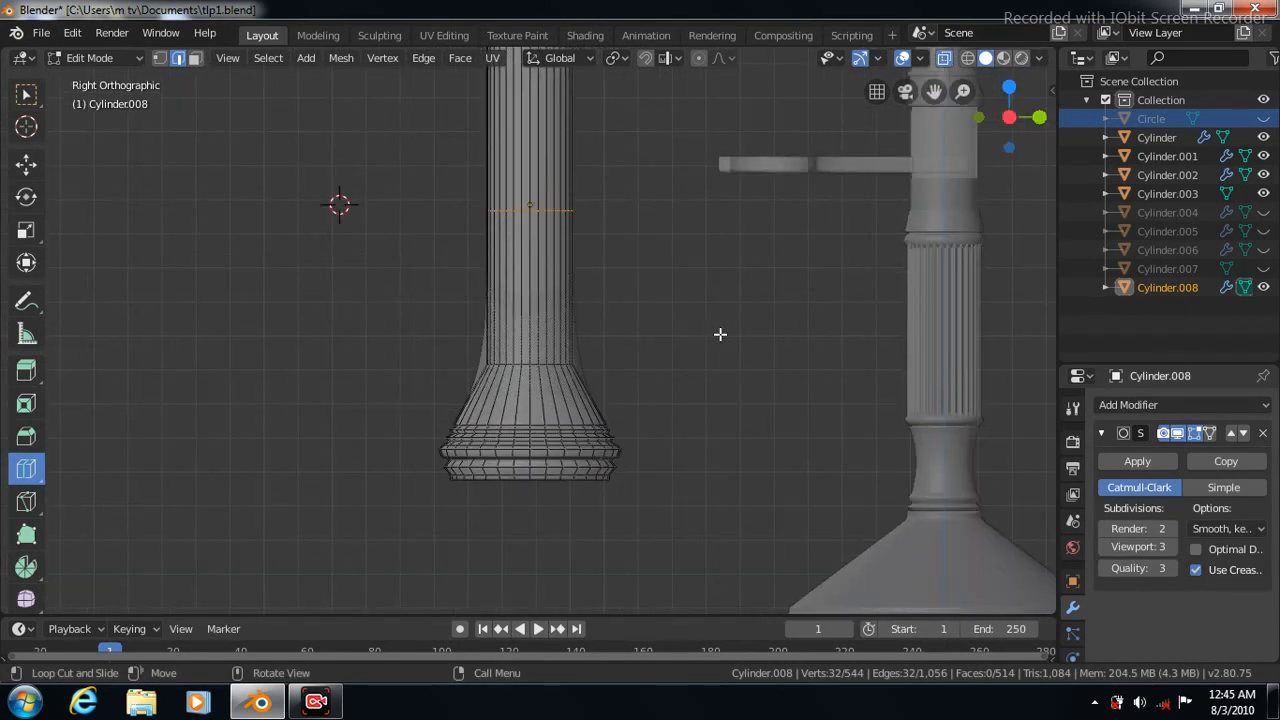
scroll(720, 334, down, 3)
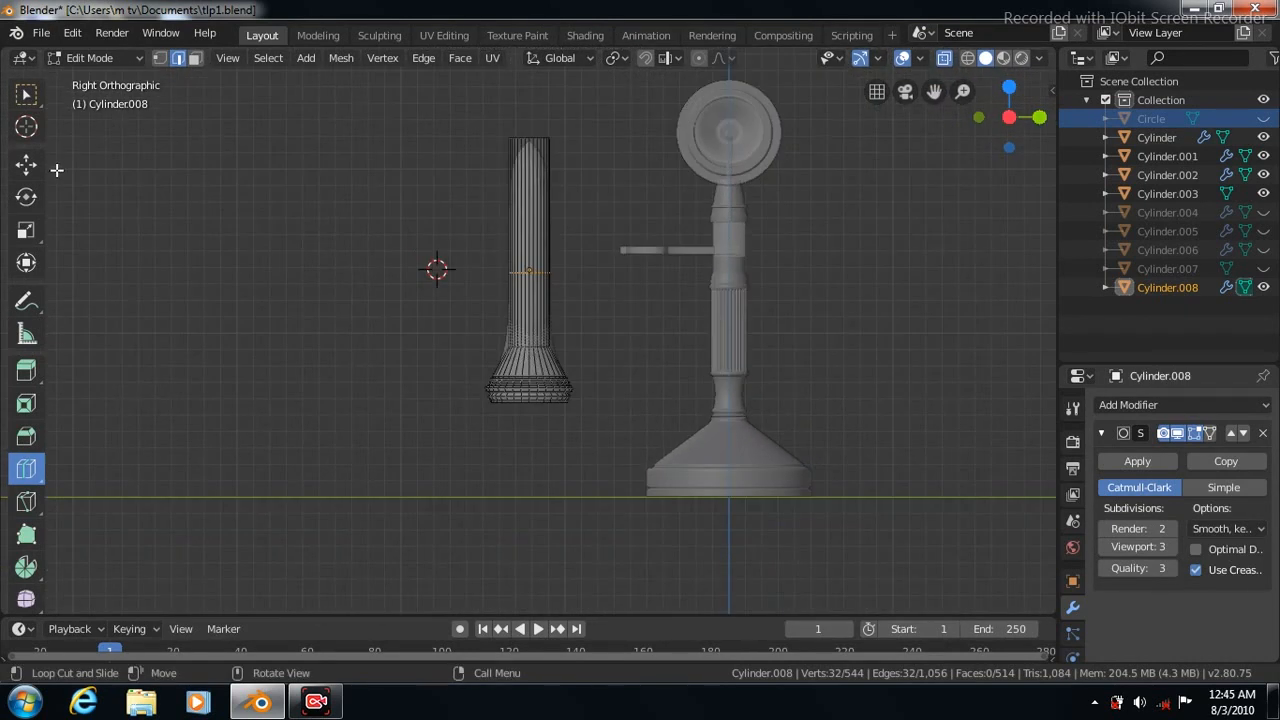
click(26, 94)
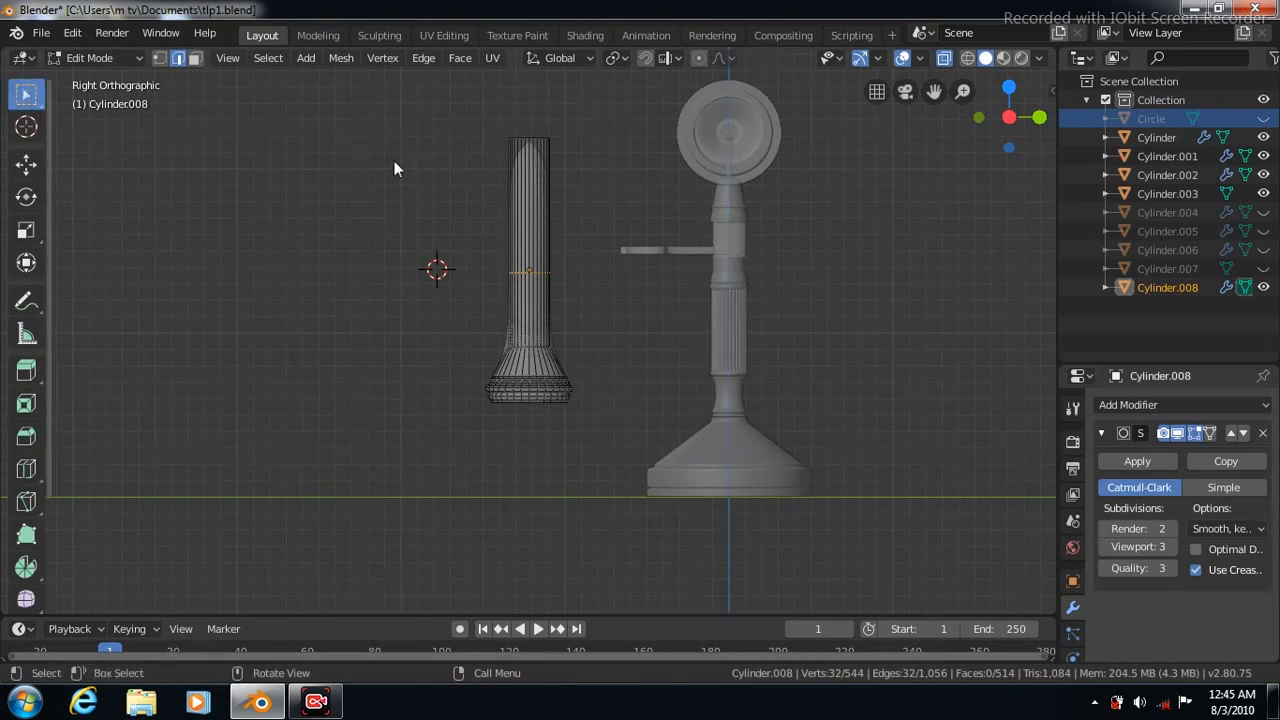
drag(464, 108, 563, 167)
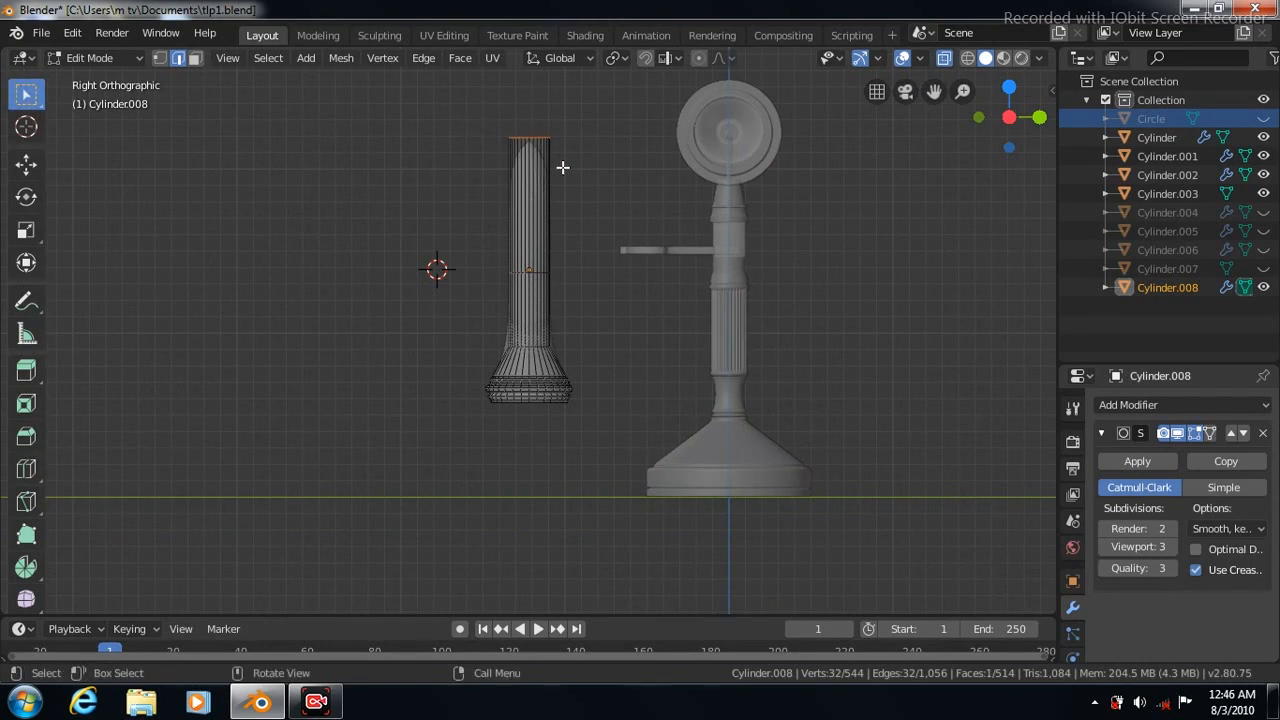
click(26, 166)
drag(529, 129, 530, 176)
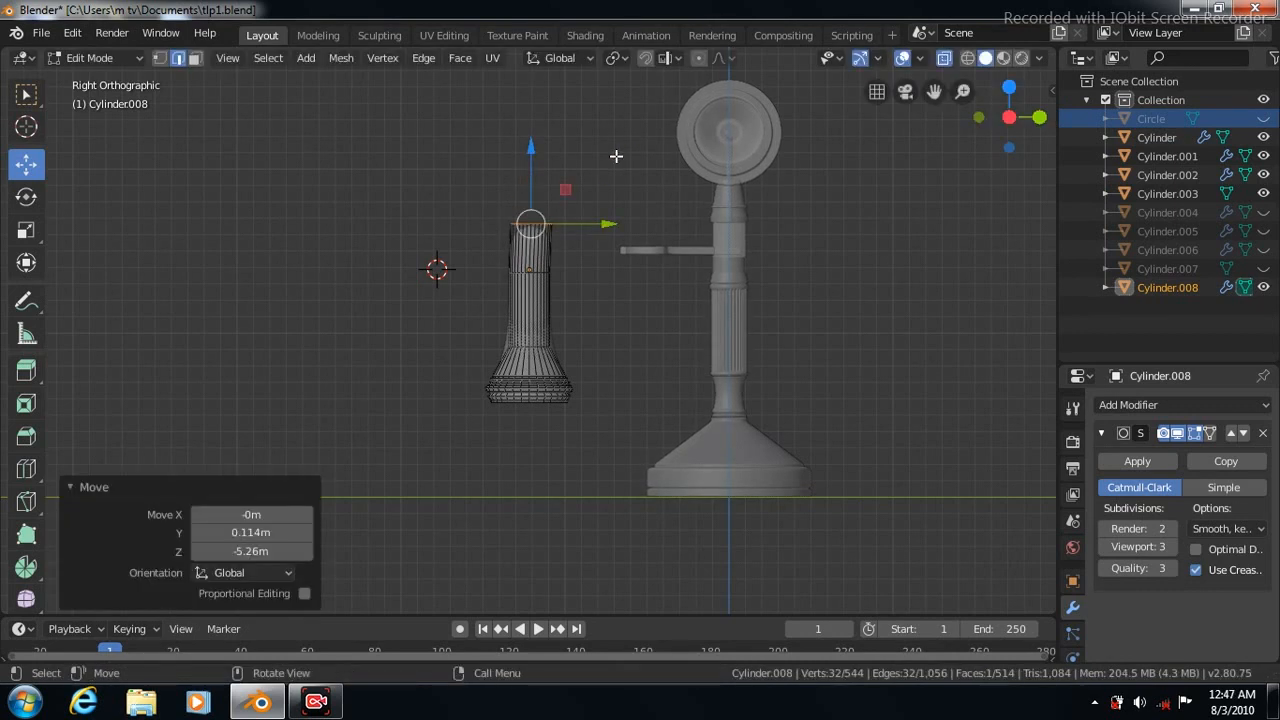
Realign the receiver's top ring over the shaft by moving it -0.0551 m along Y
scroll(616, 156, up, 4)
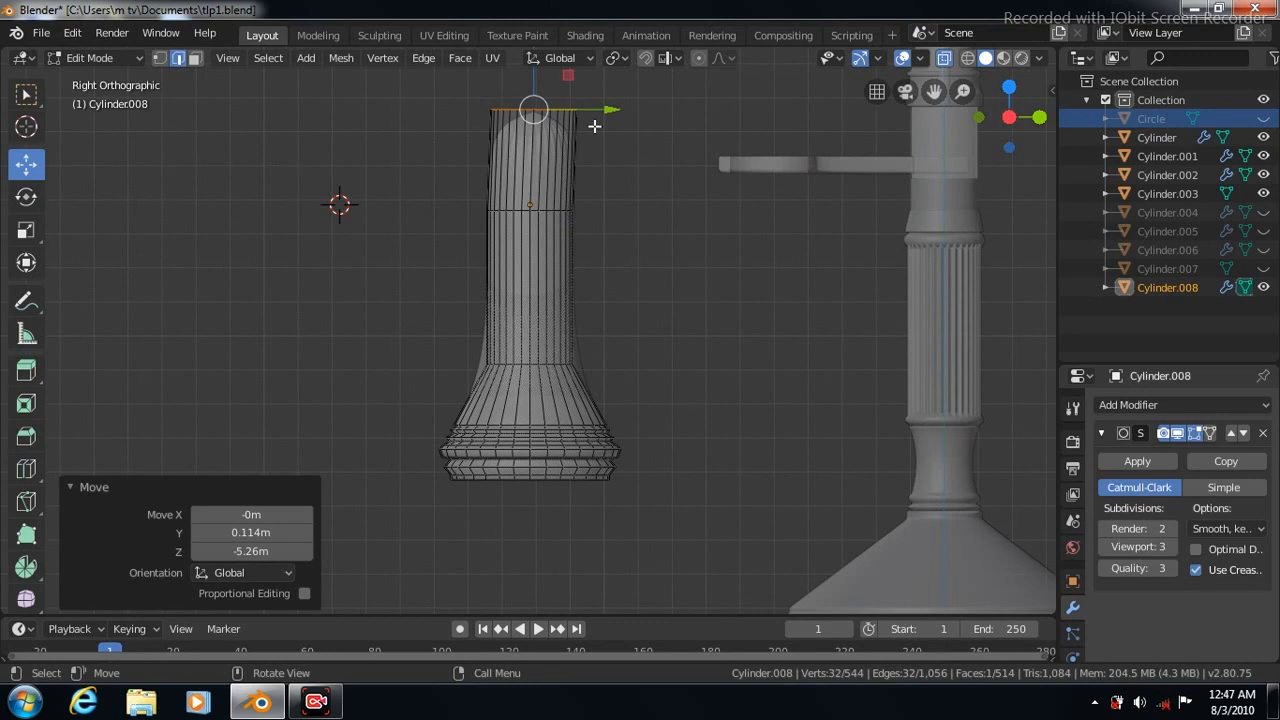
drag(610, 108, 610, 108)
drag(276, 522, 262, 537)
key(ctrl+z)
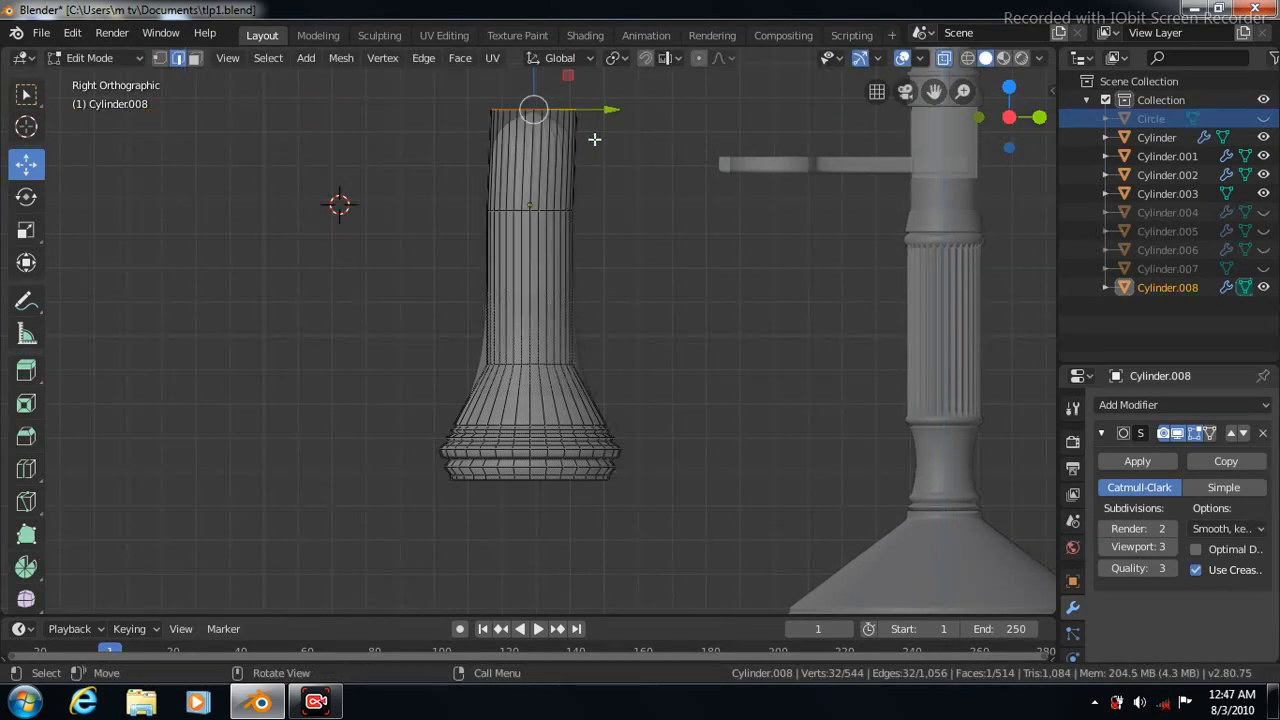
drag(607, 108, 602, 111)
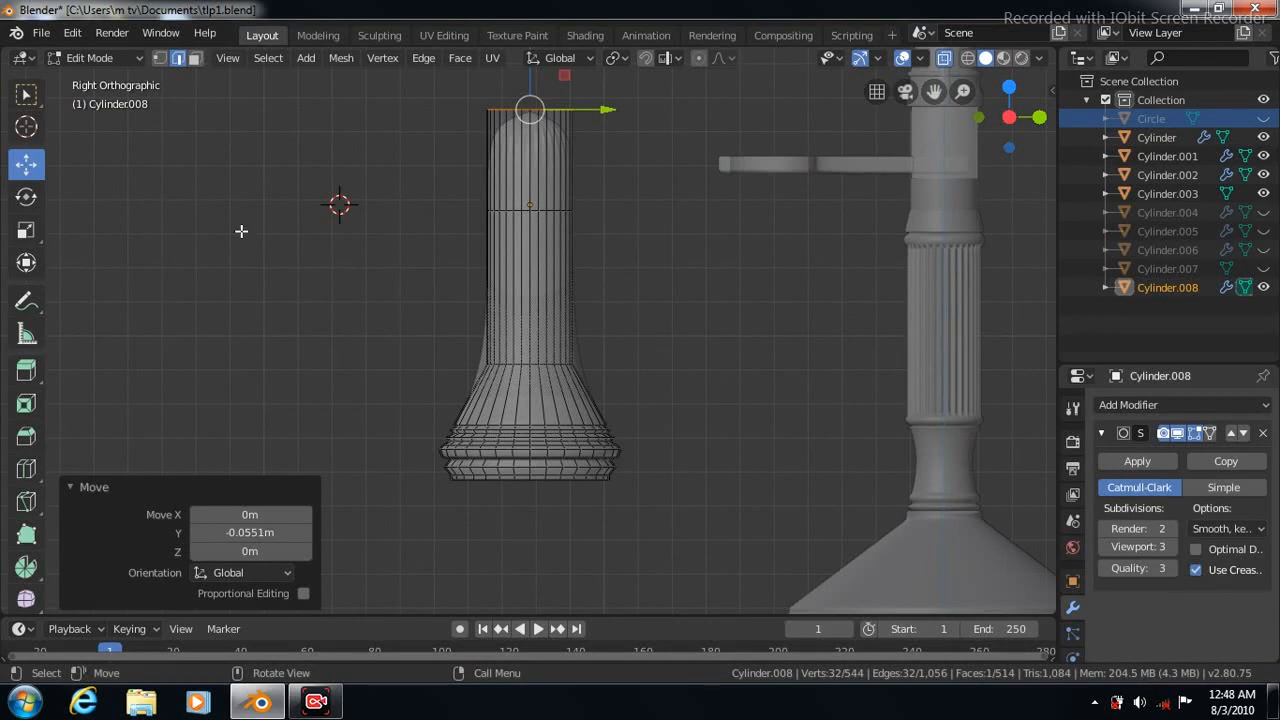
Add loop cuts near the receiver's top end, slide the lower one to factor -0.510 and raise it 0.11 m along Z
click(26, 468)
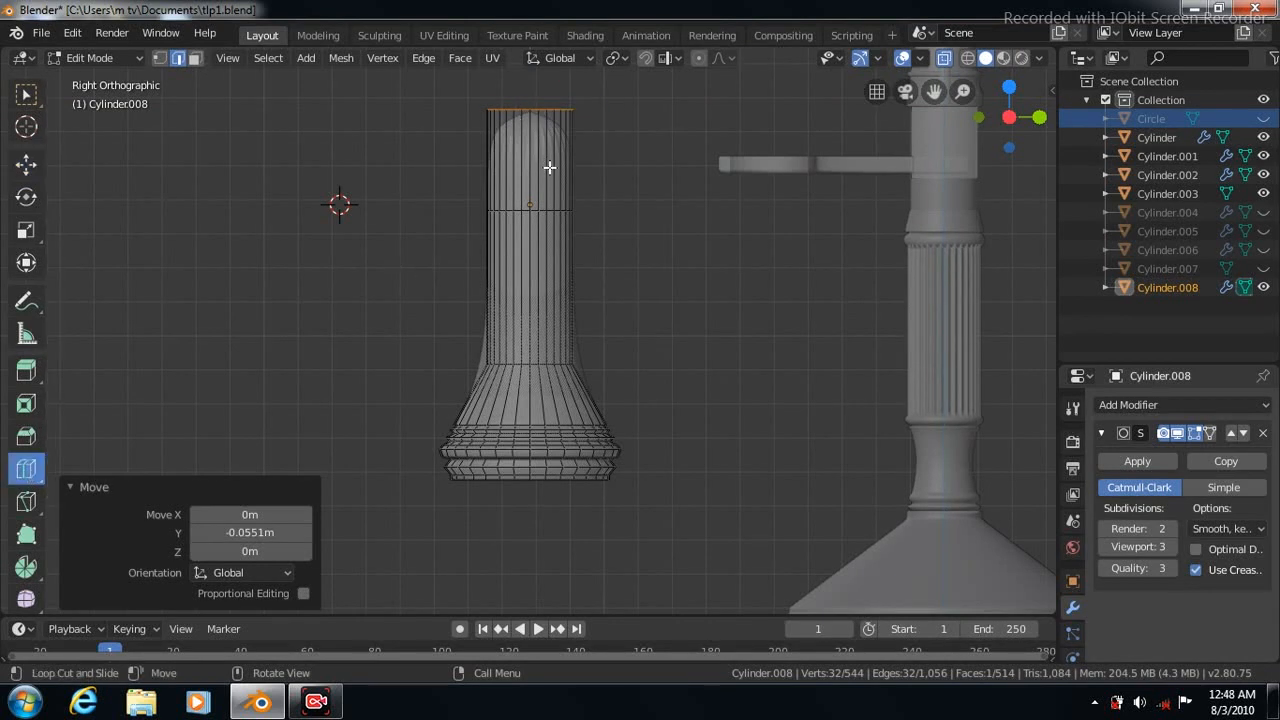
drag(530, 159, 546, 125)
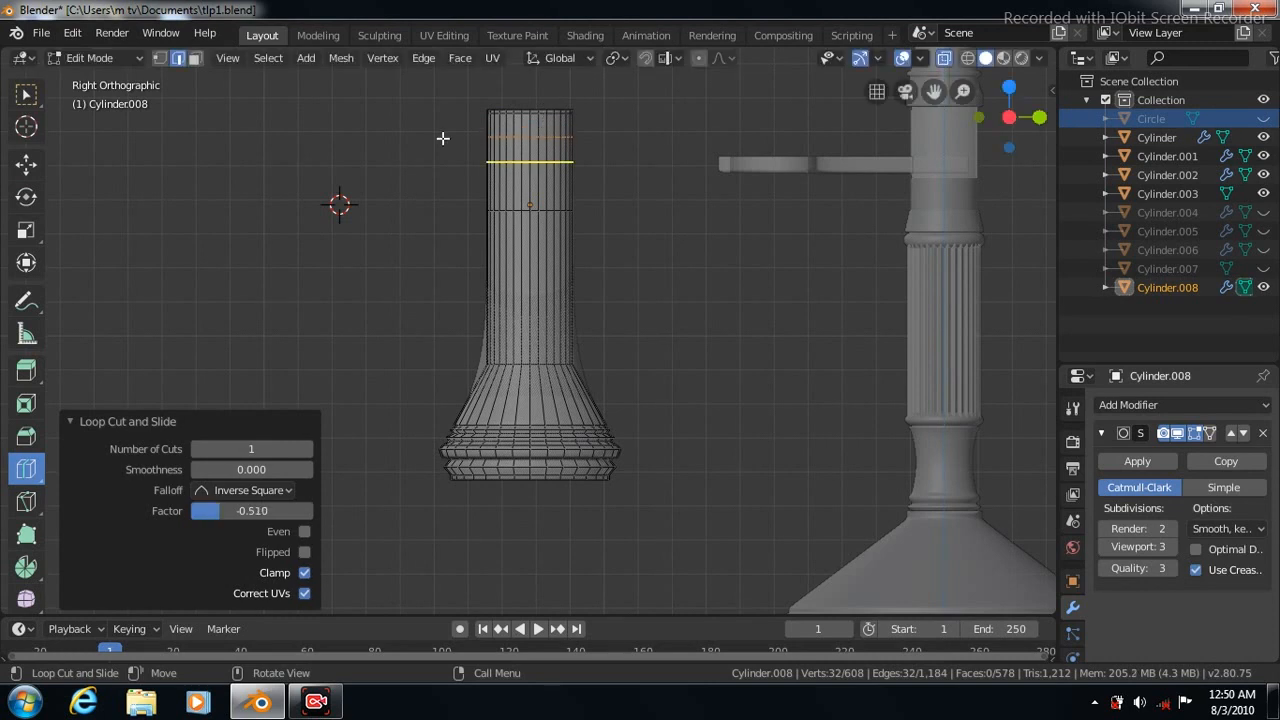
click(26, 163)
drag(529, 80, 530, 80)
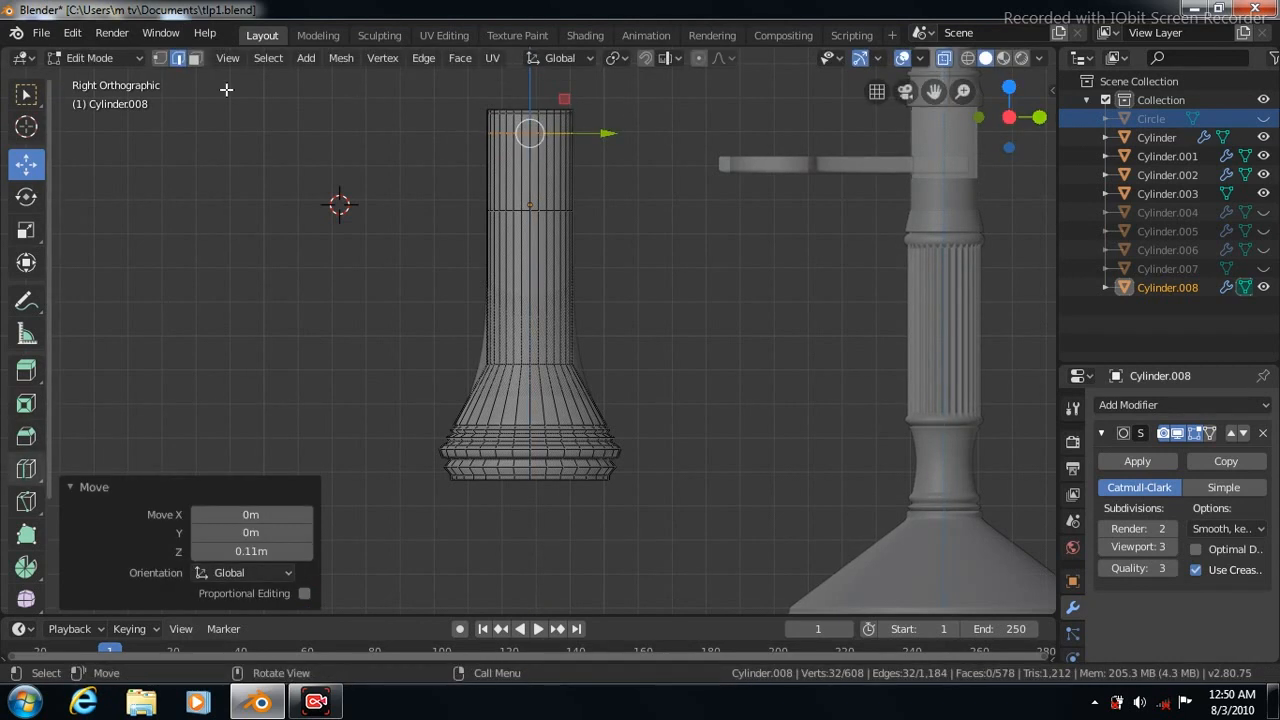
Try to scale the band of faces at the receiver's top end by 1.143
click(195, 57)
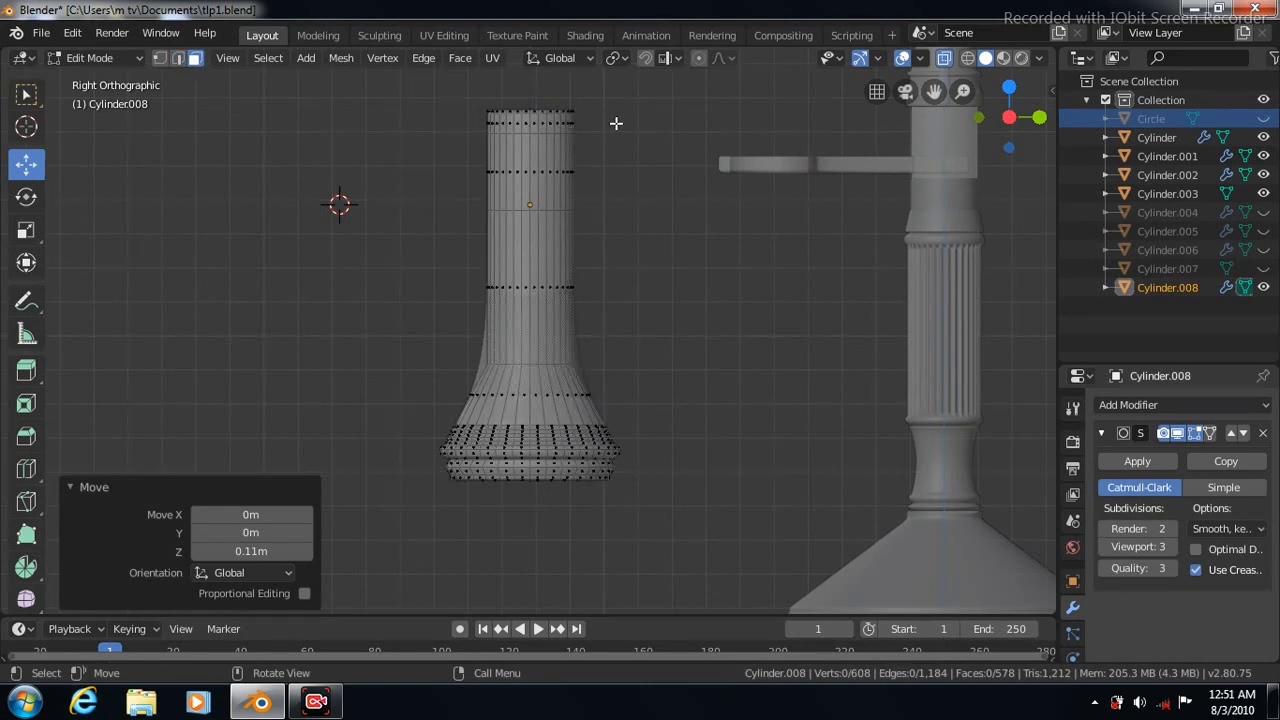
click(26, 93)
drag(475, 116, 494, 115)
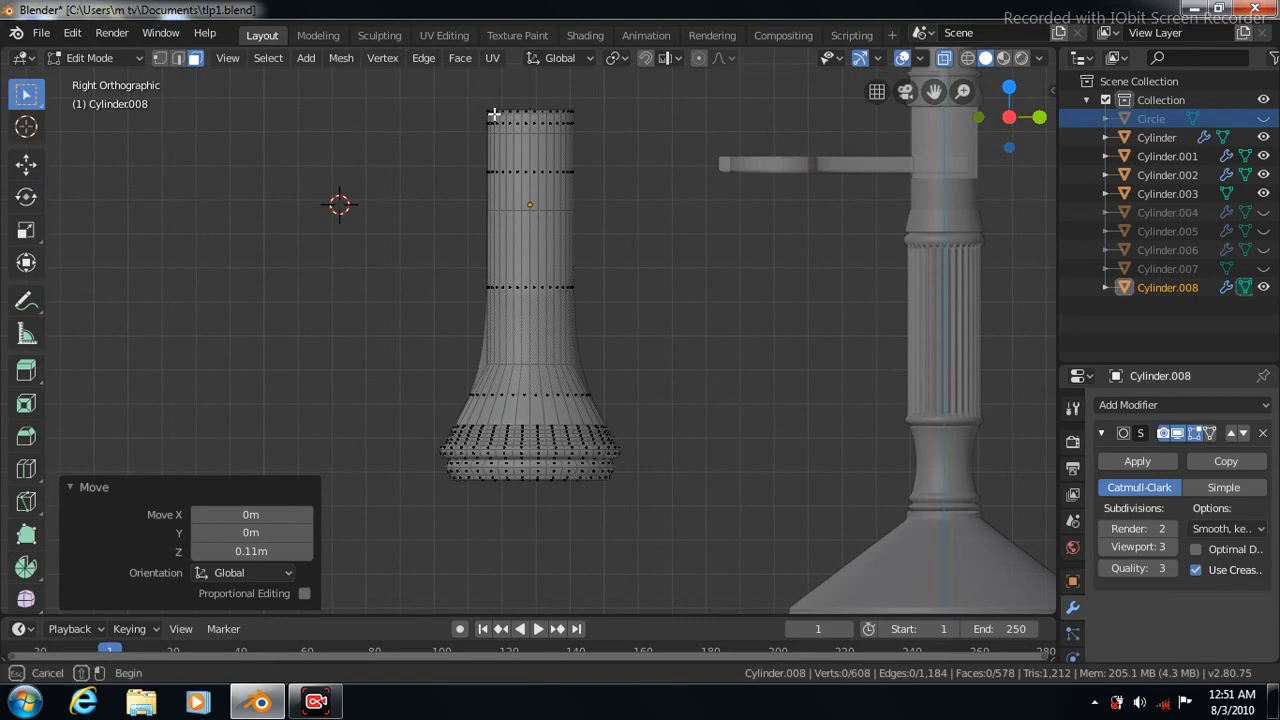
drag(591, 121, 624, 125)
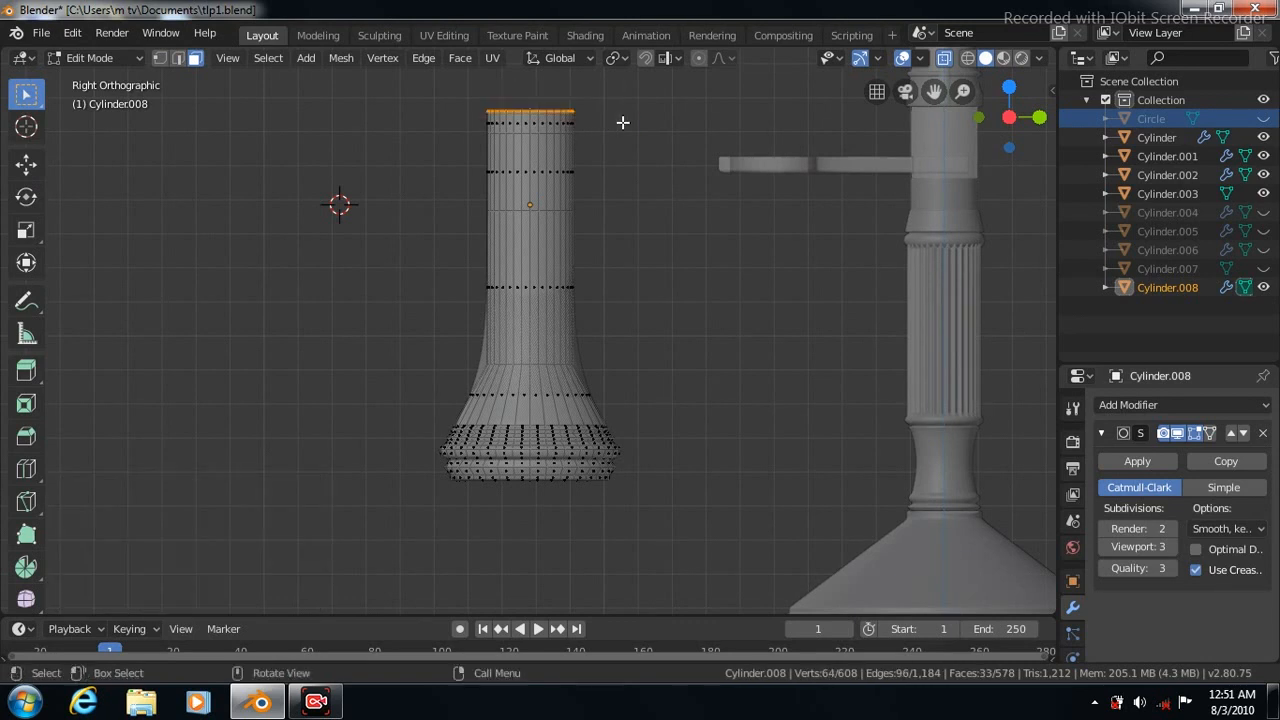
drag(471, 94, 586, 143)
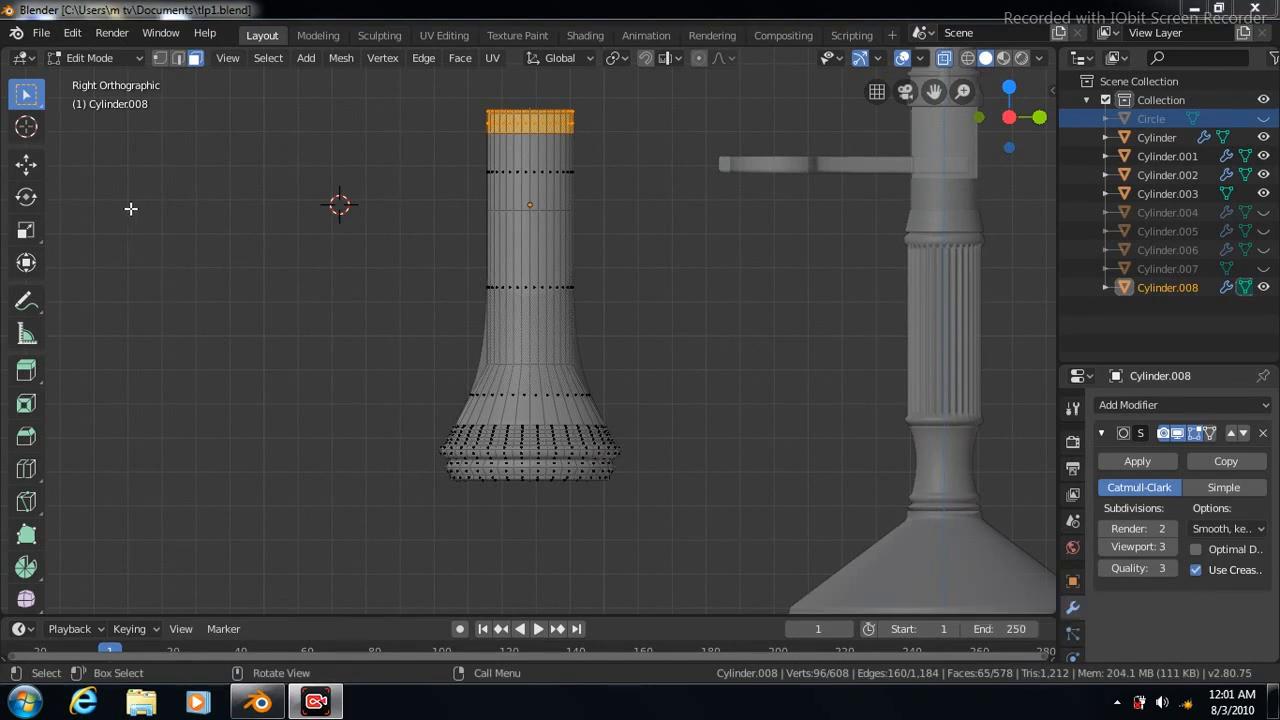
click(26, 230)
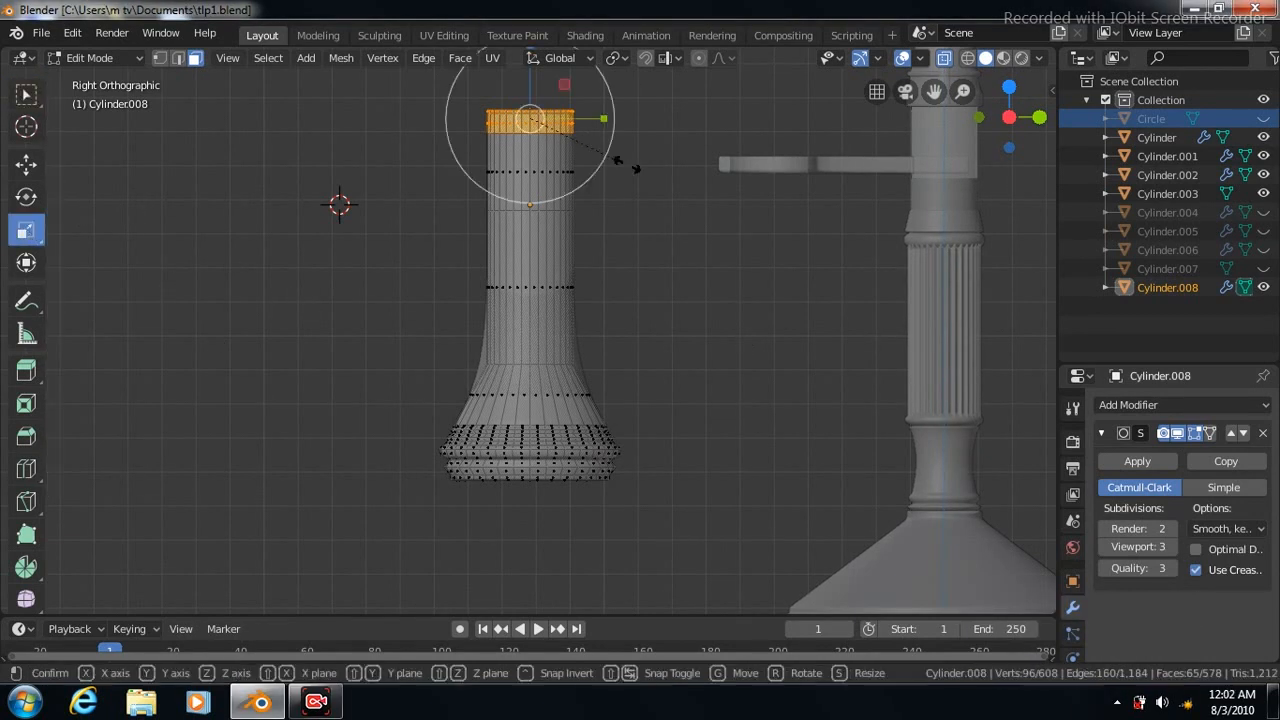
key(s)
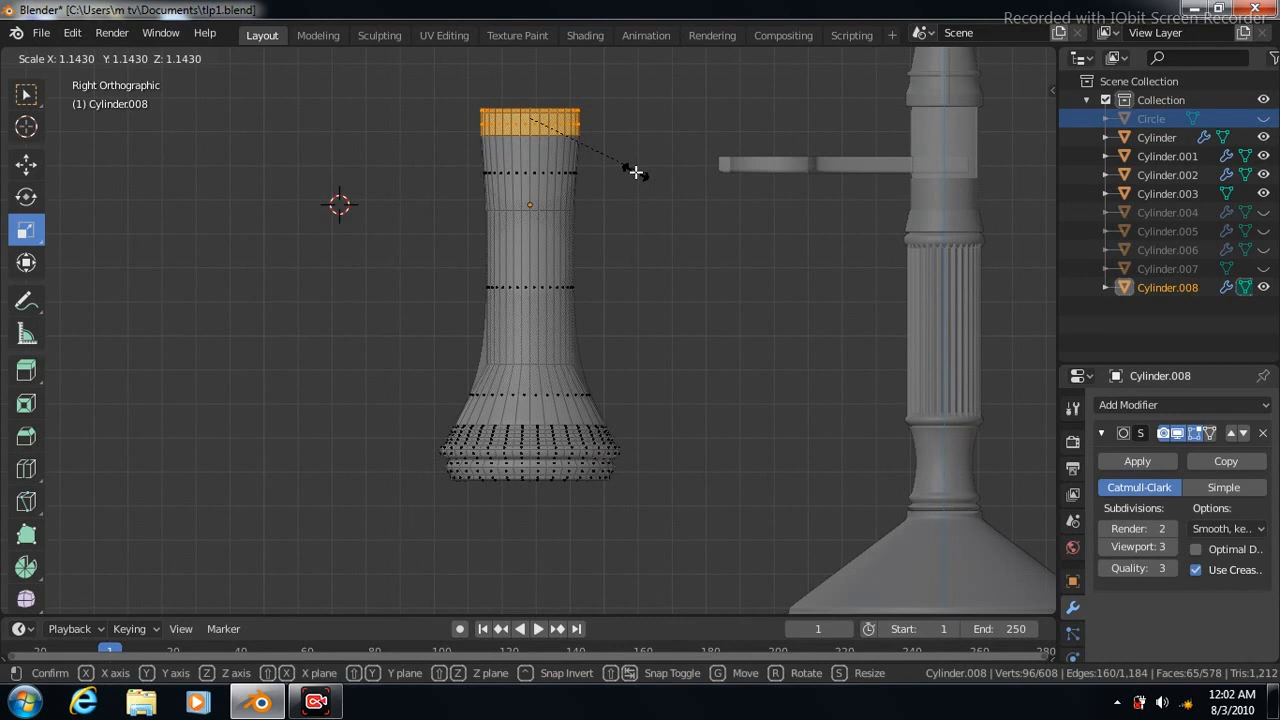
click(634, 171)
key(ctrl+z)
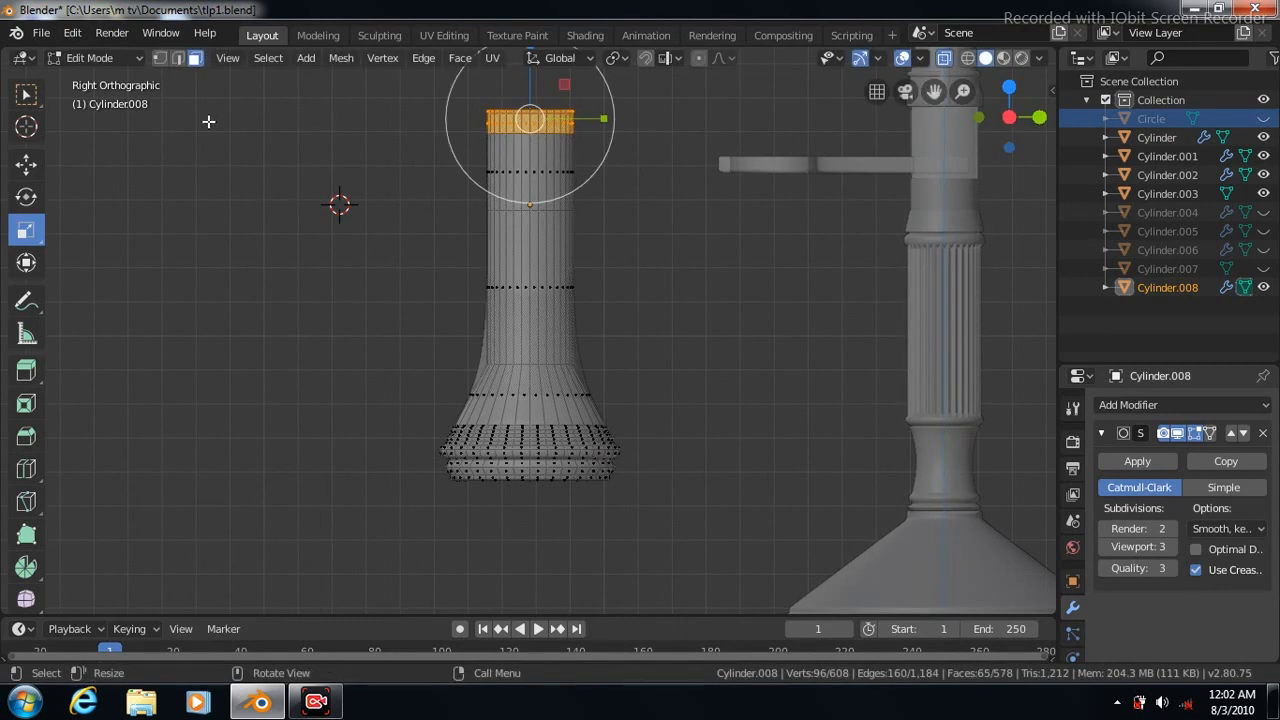
click(27, 97)
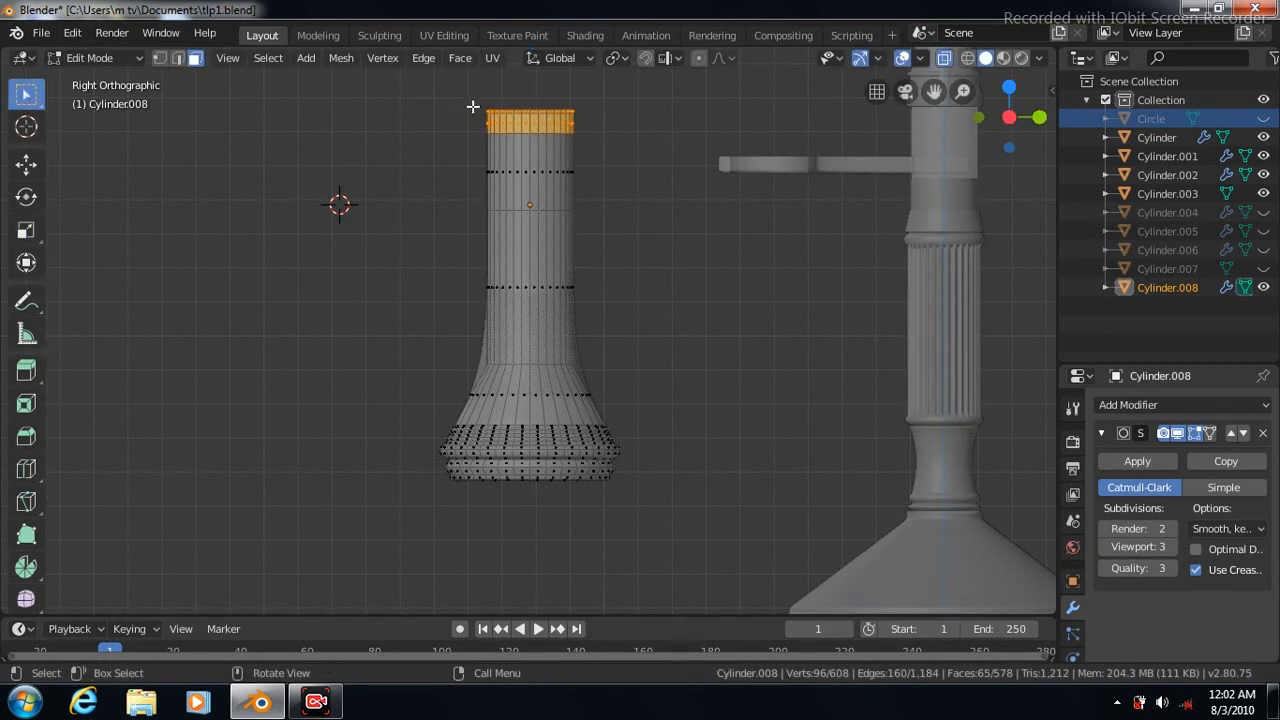
drag(473, 107, 594, 126)
key(alt+a)
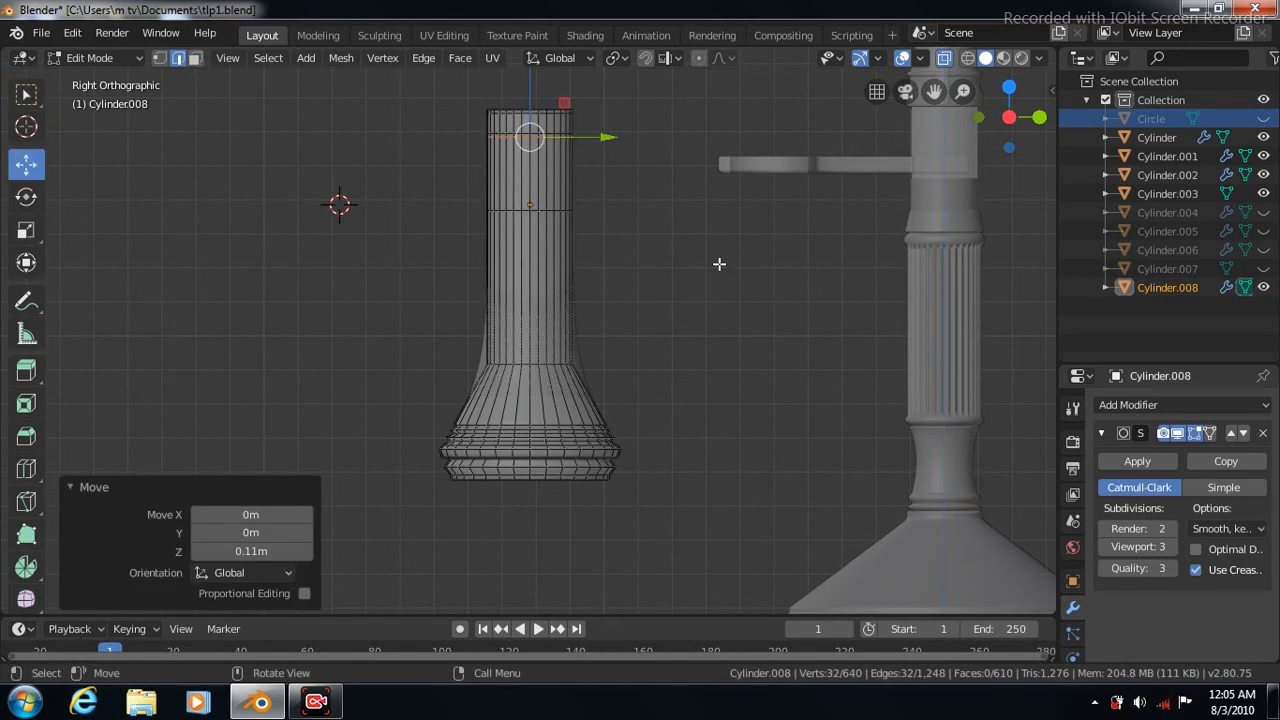
Move the edge loop just beneath the receiver's top band 0.0221 m up along Z
scroll(719, 264, up, 2)
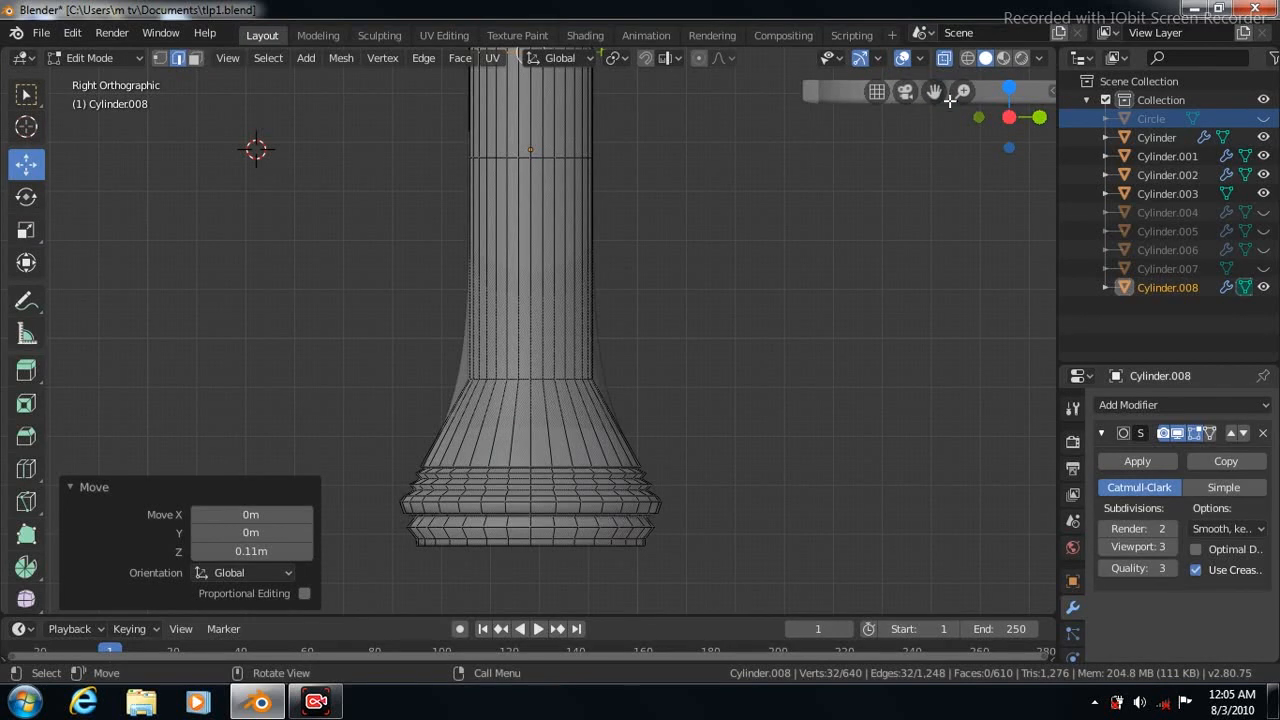
drag(933, 91, 933, 352)
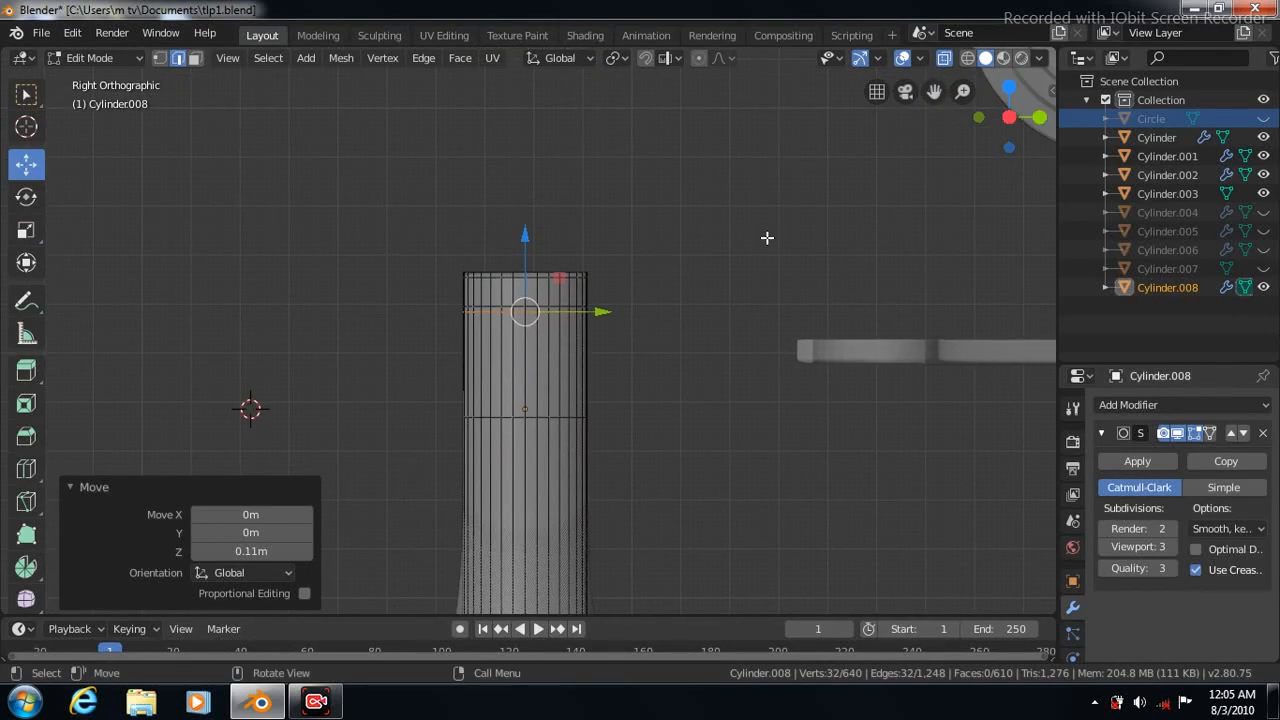
scroll(766, 237, up, 3)
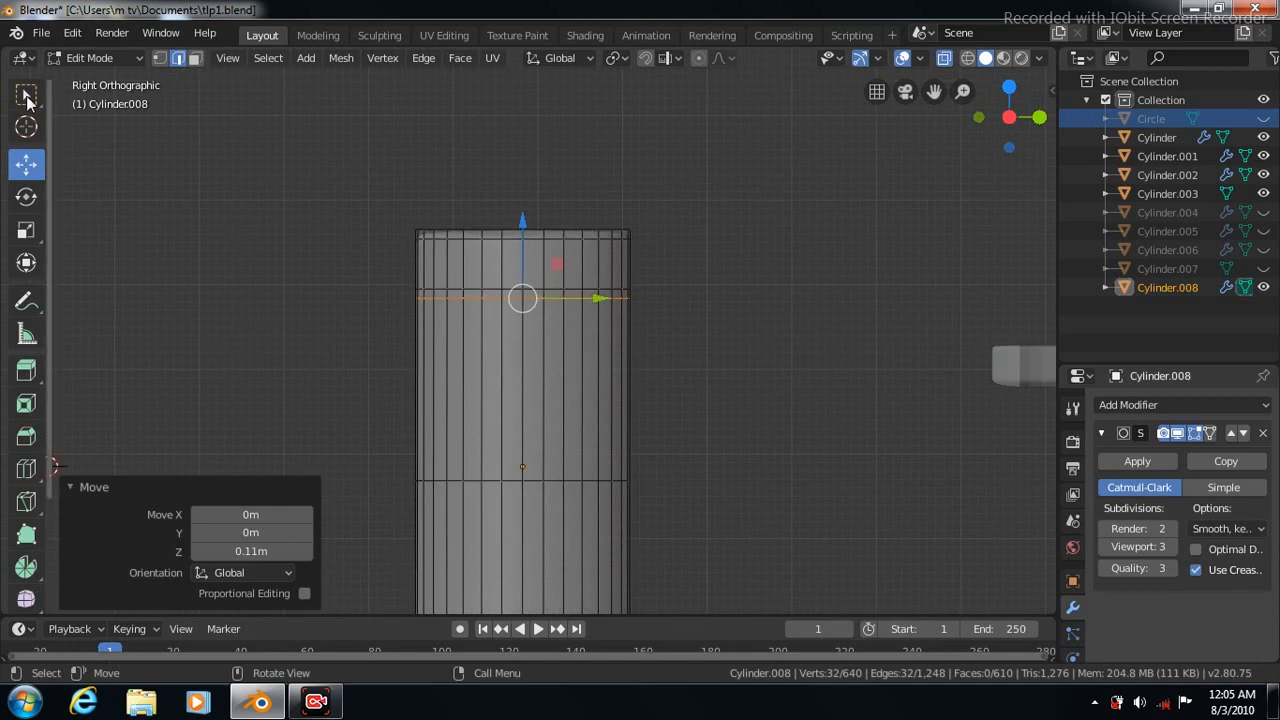
click(27, 101)
click(28, 166)
drag(522, 221, 522, 218)
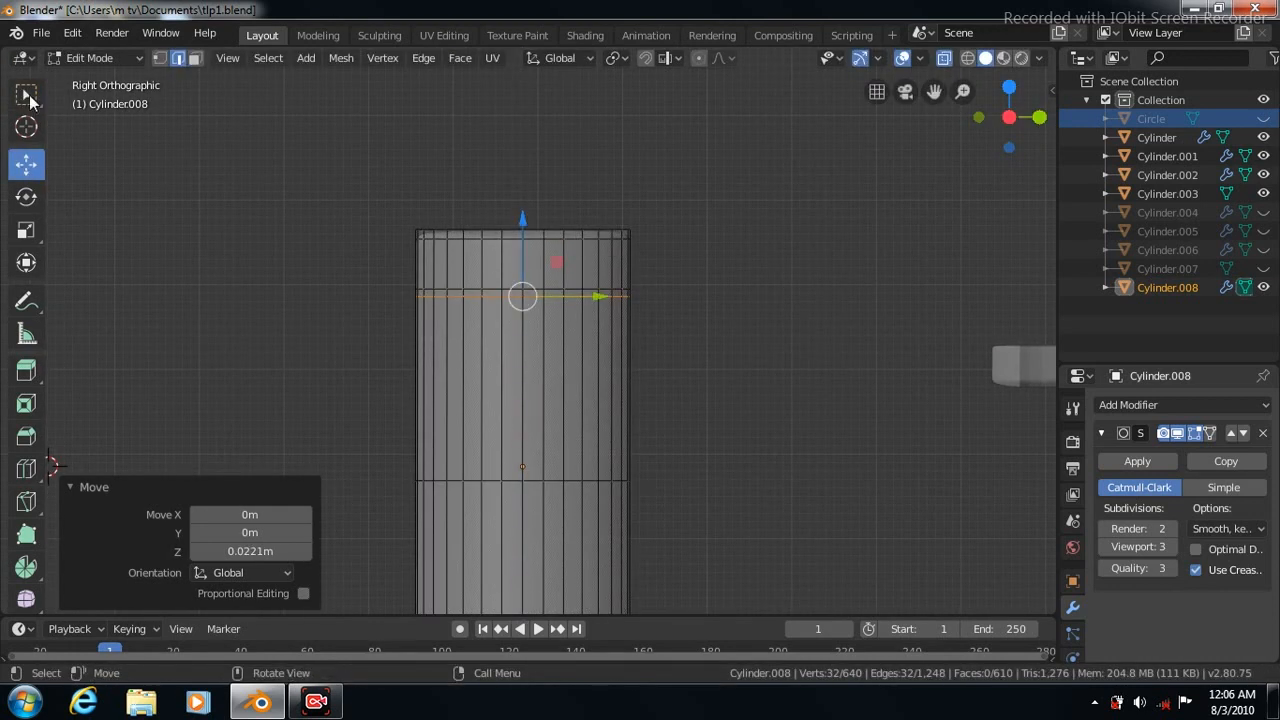
Scale the receiver's whole top band by 1.126 to form a cap, then move it -0.0332 m along Z
click(28, 97)
drag(376, 199, 688, 296)
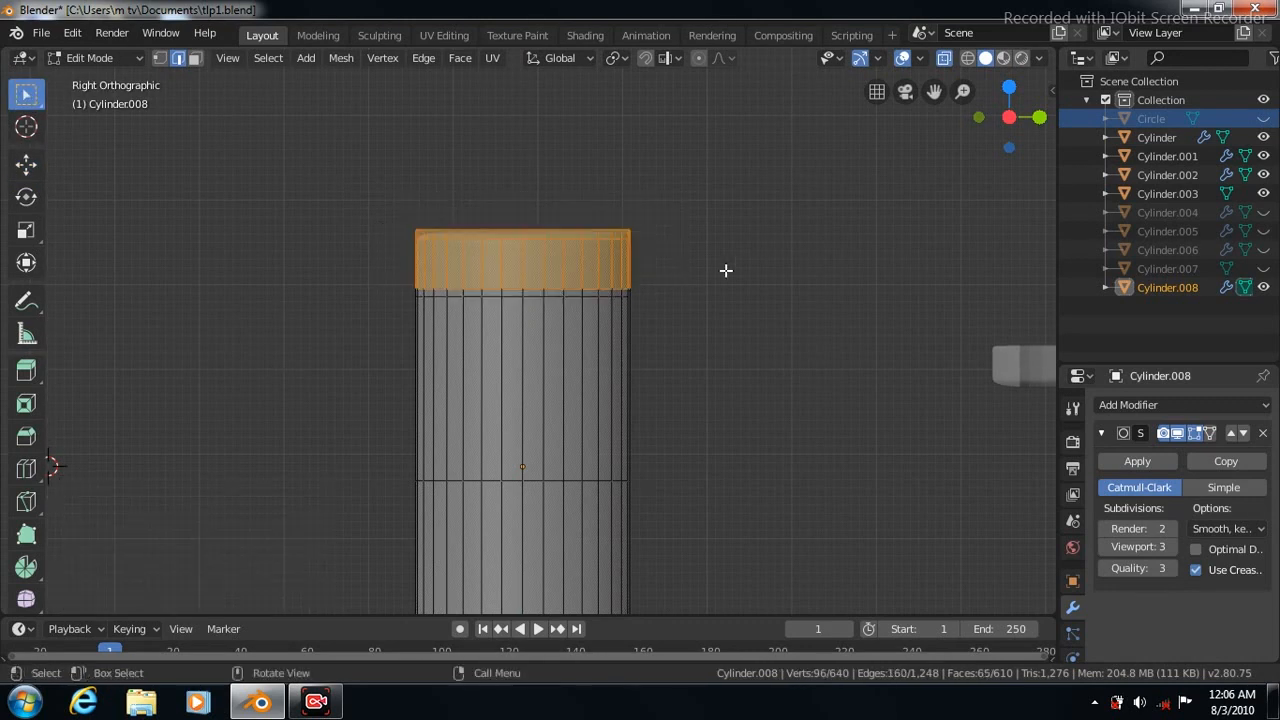
click(27, 232)
key(s)
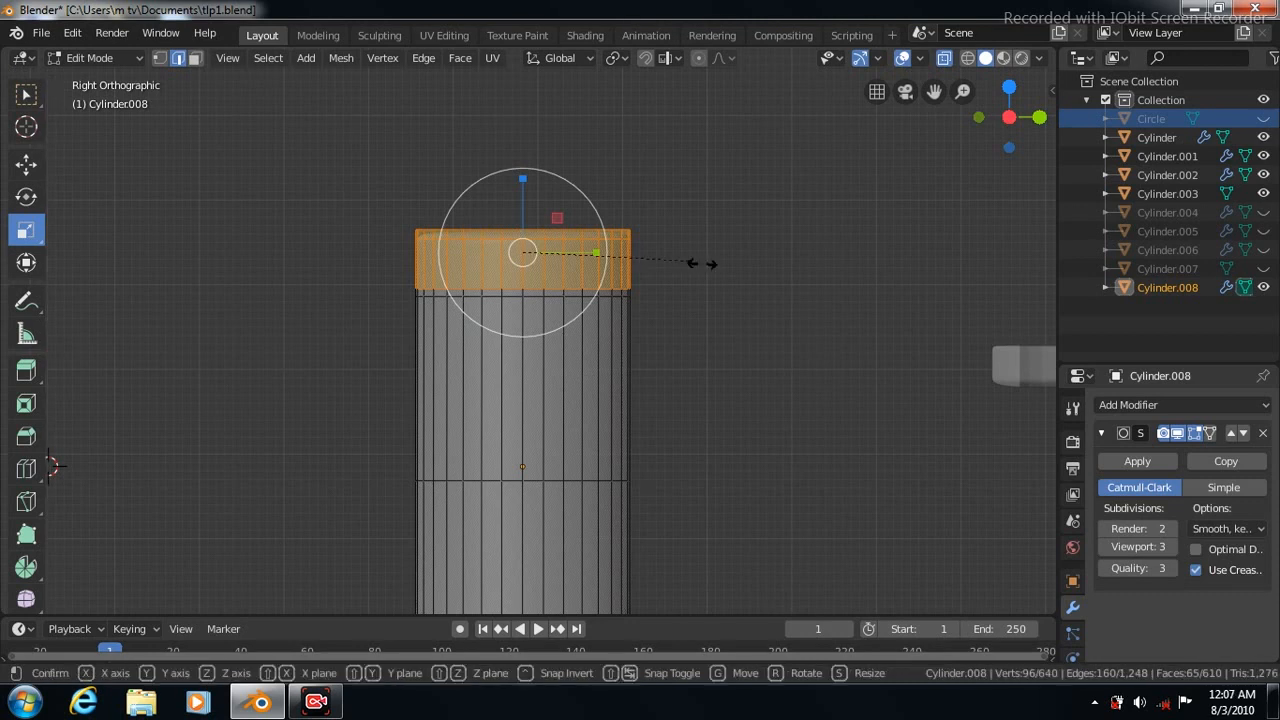
click(711, 269)
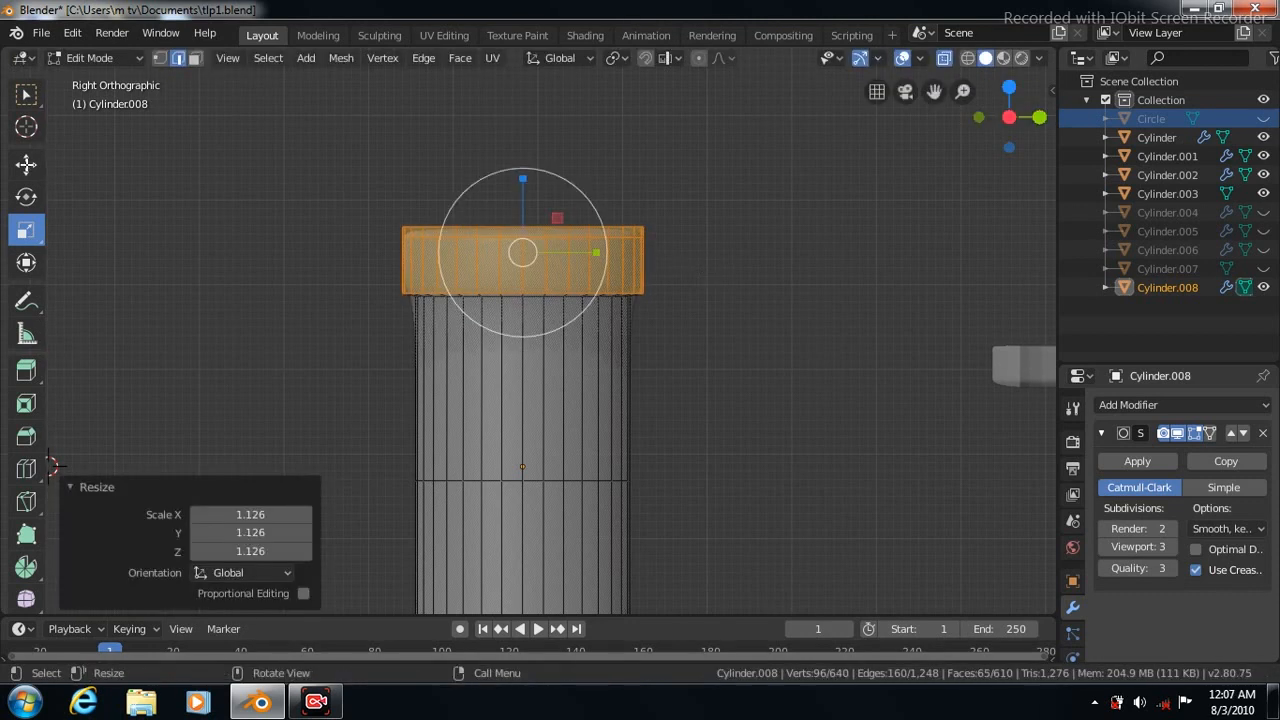
click(26, 163)
drag(522, 179, 523, 182)
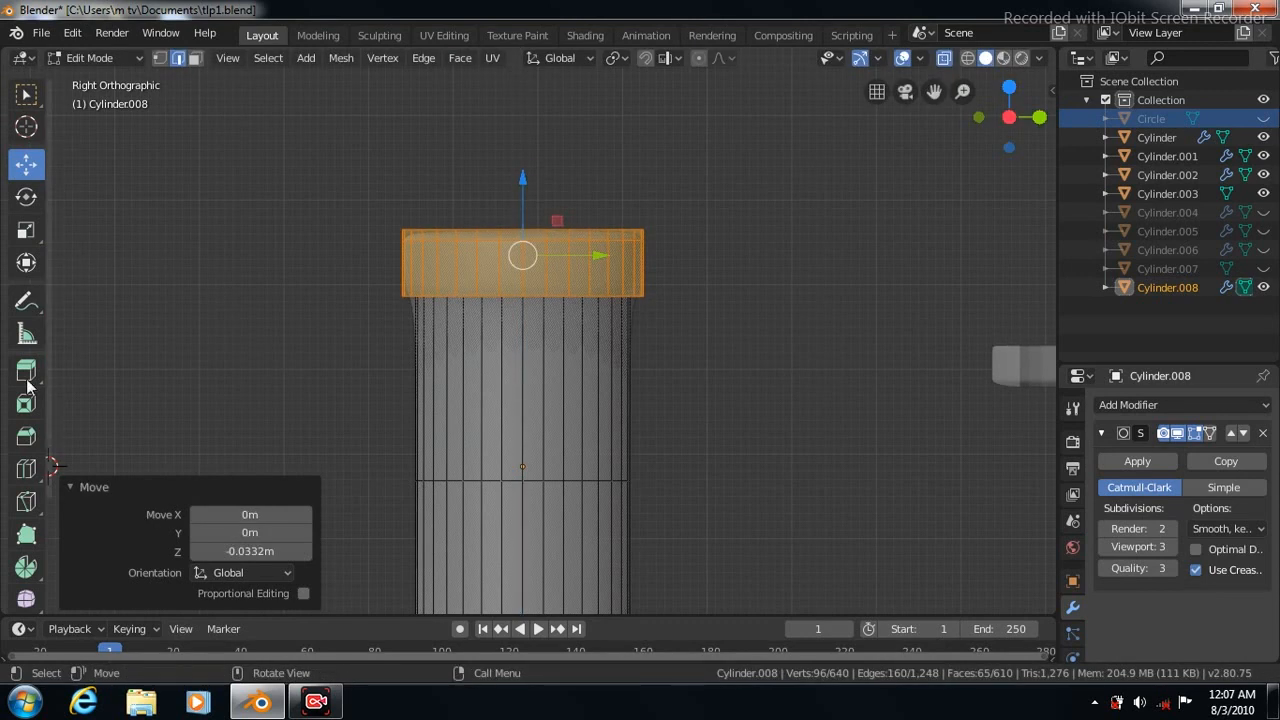
Add a loop cut on the shaft directly under the cap and another inside the cap's lower edge at factor 0.862
click(26, 467)
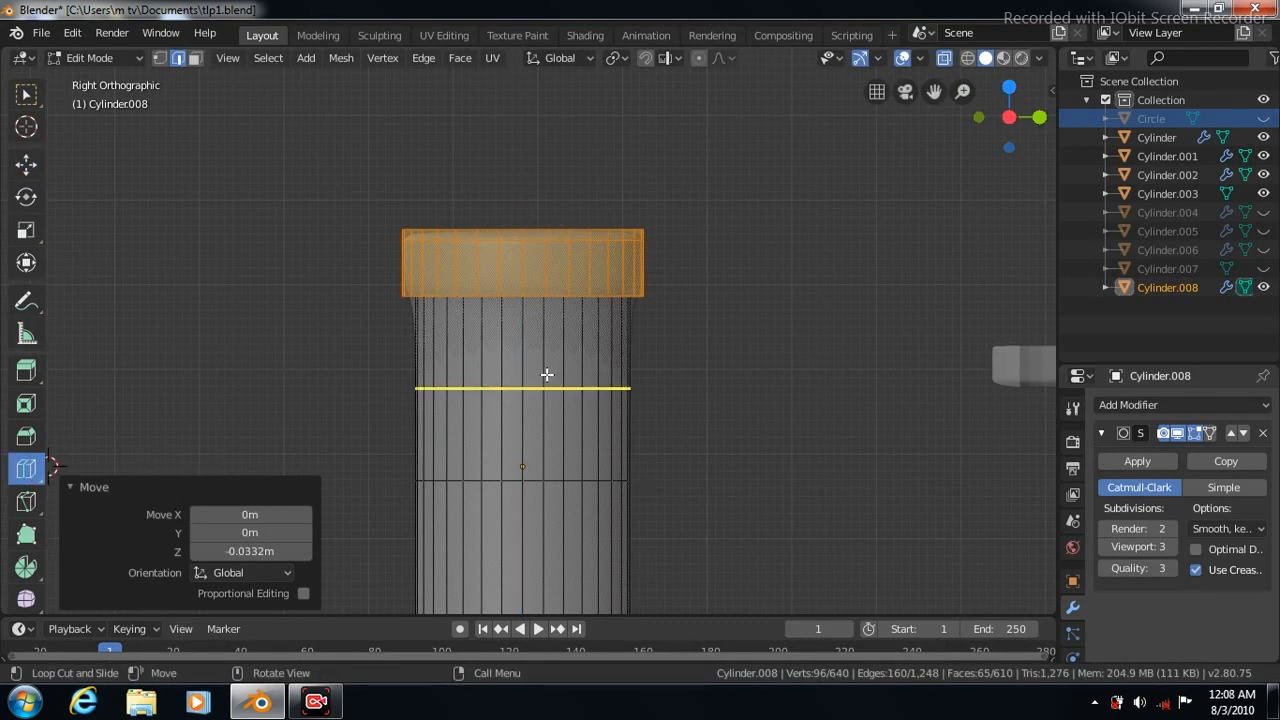
drag(545, 322, 541, 200)
drag(543, 254, 543, 277)
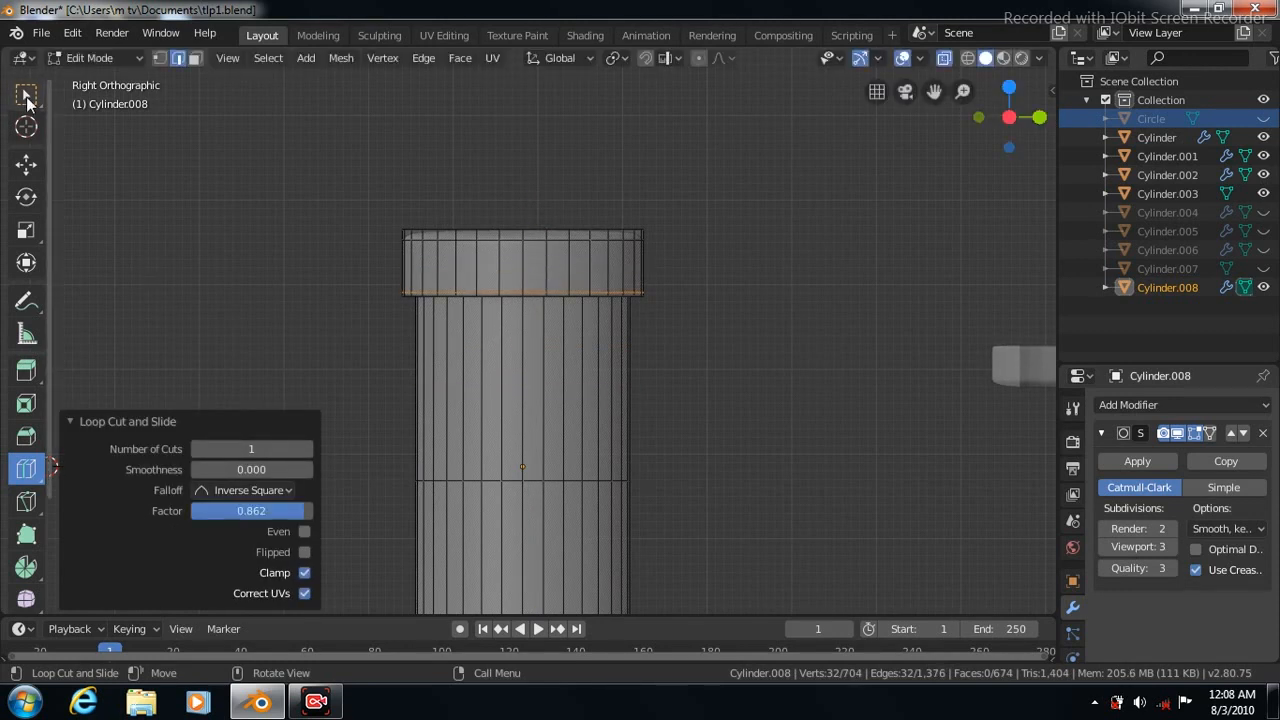
Move the cap's upper edge loop 0.0775 m up along Z to sharpen its top rim
click(26, 96)
drag(384, 236, 726, 256)
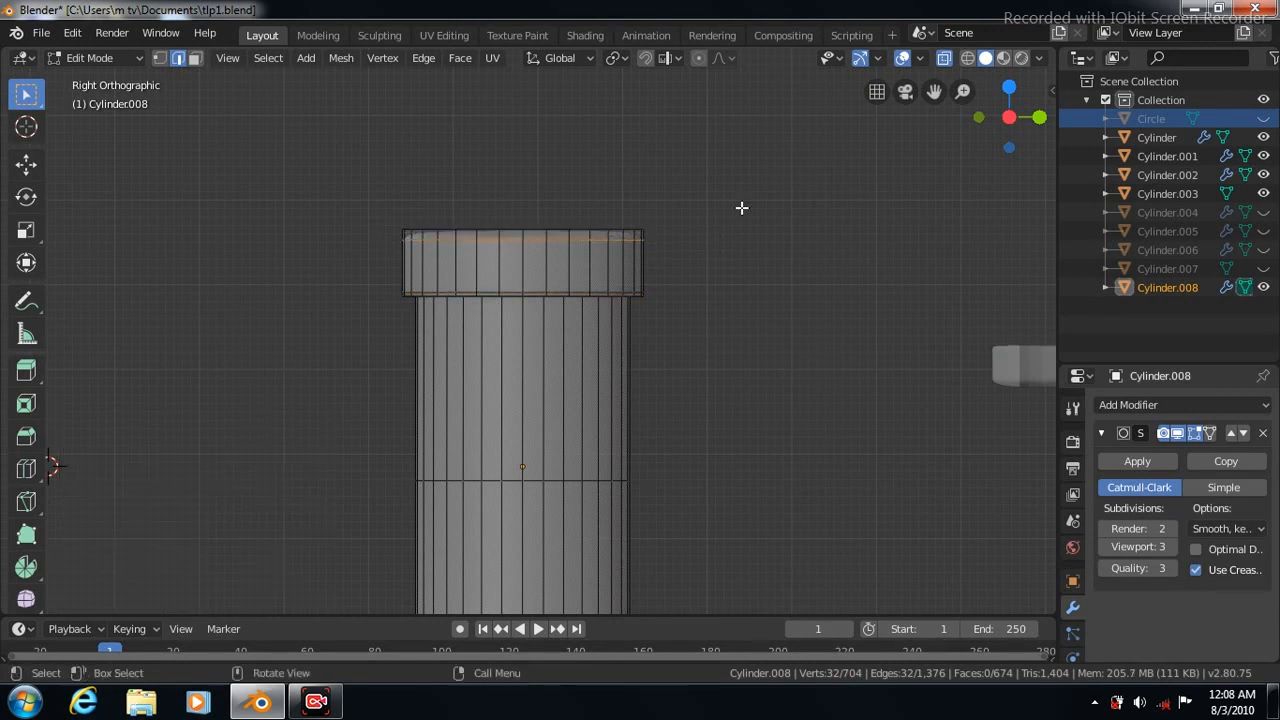
click(27, 168)
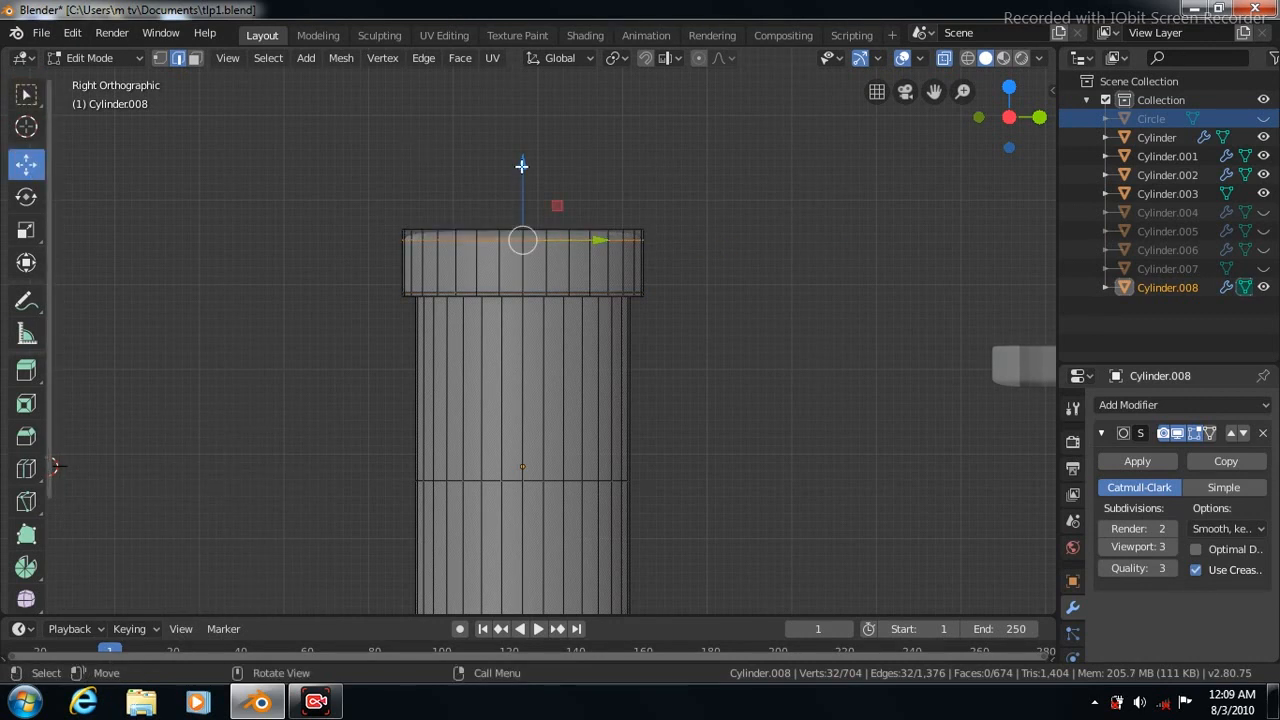
drag(521, 164, 521, 157)
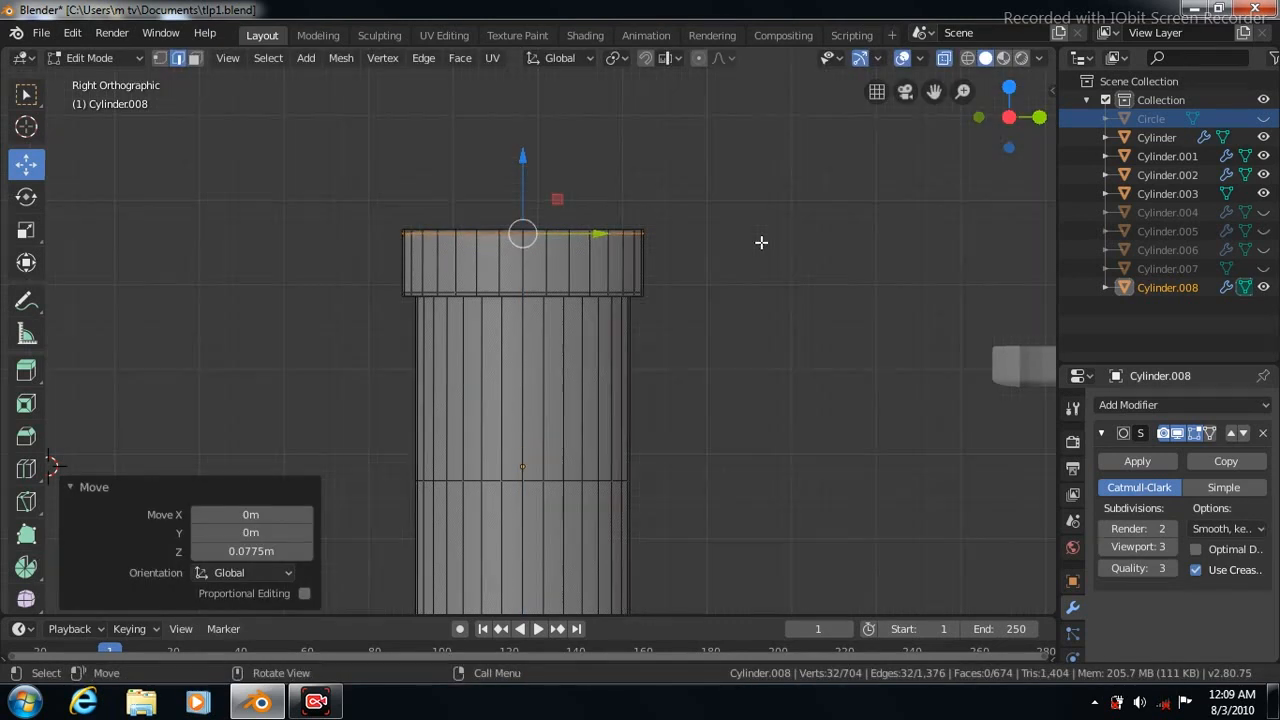
Inset the face on the upper end of the receiver's cap with a thickness of 0.1883 m
middle_drag(761, 242, 771, 262)
click(944, 59)
click(27, 94)
click(194, 58)
click(499, 353)
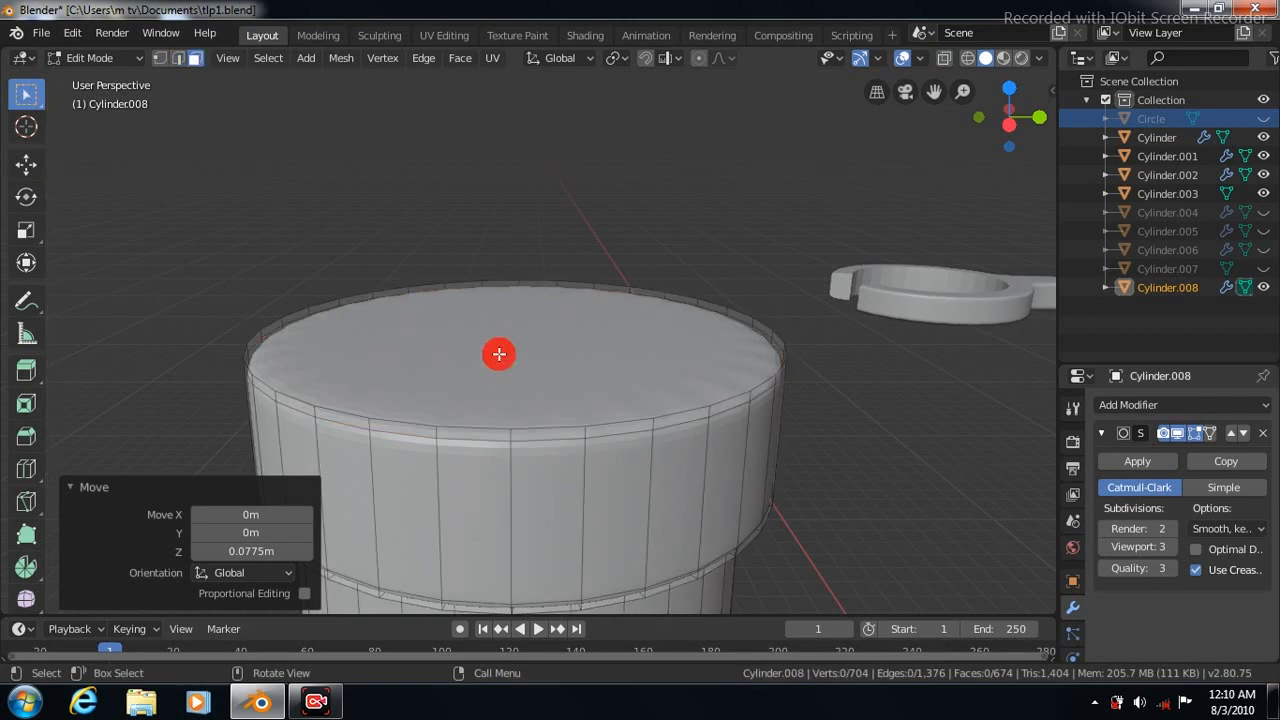
click(499, 353)
click(459, 57)
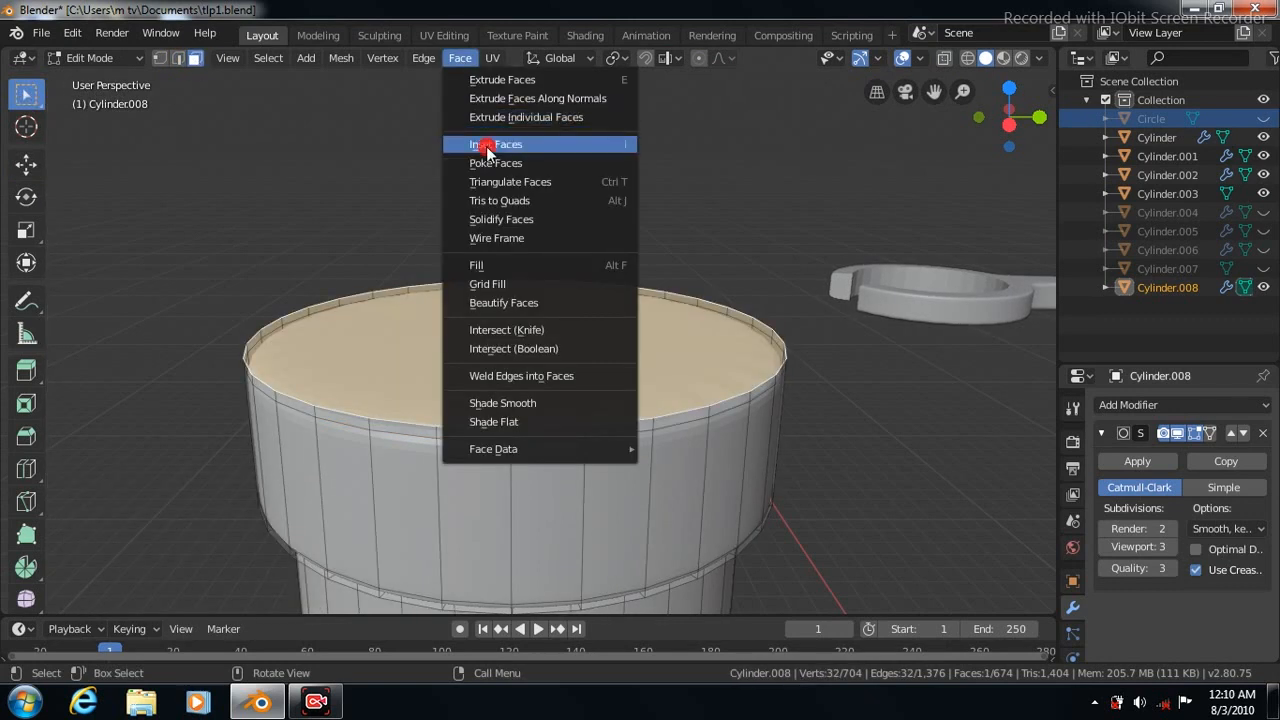
click(487, 146)
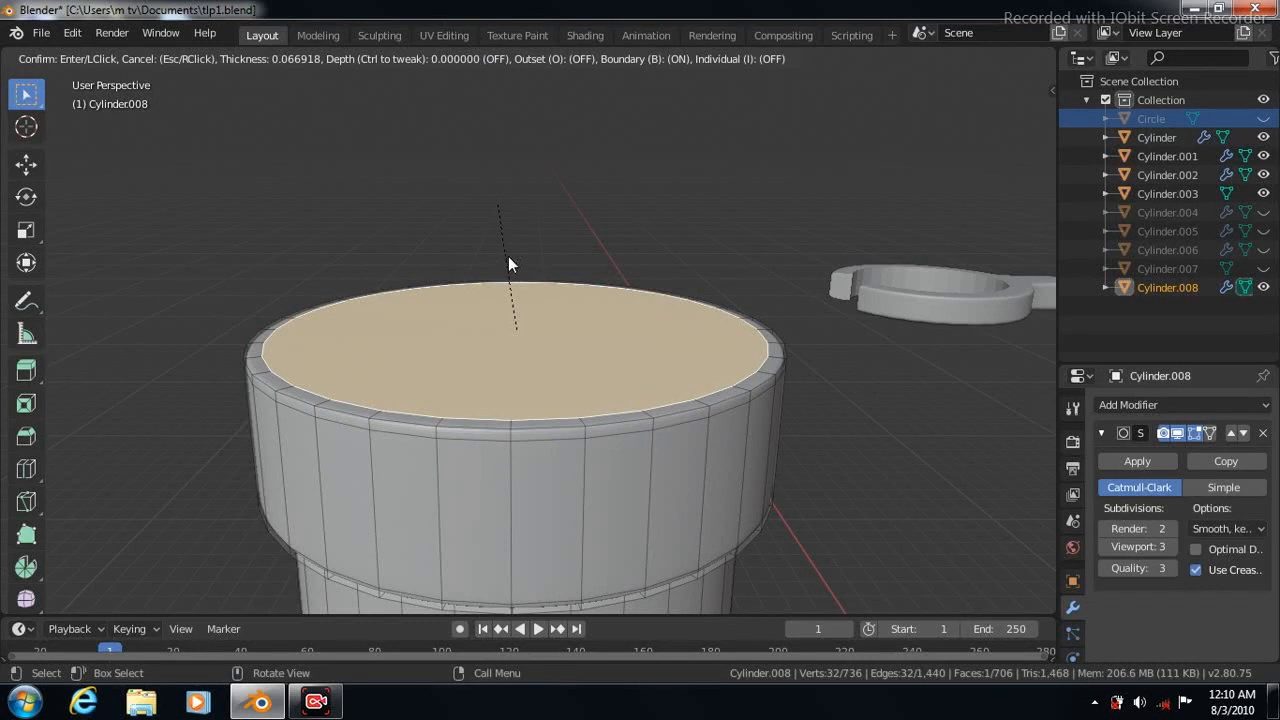
click(522, 306)
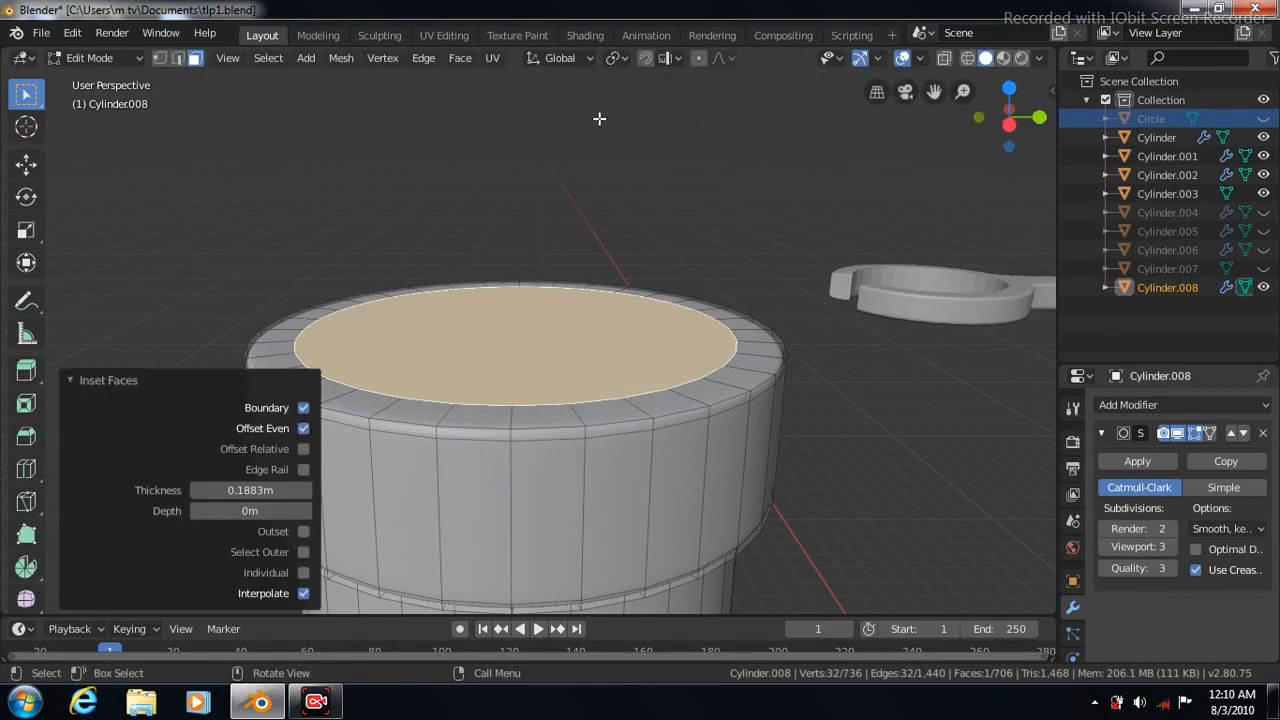
Return to Object Mode and move the receiver 7.02 m along Y and -0.397 m along Z to the hook's ring
scroll(599, 118, down, 7)
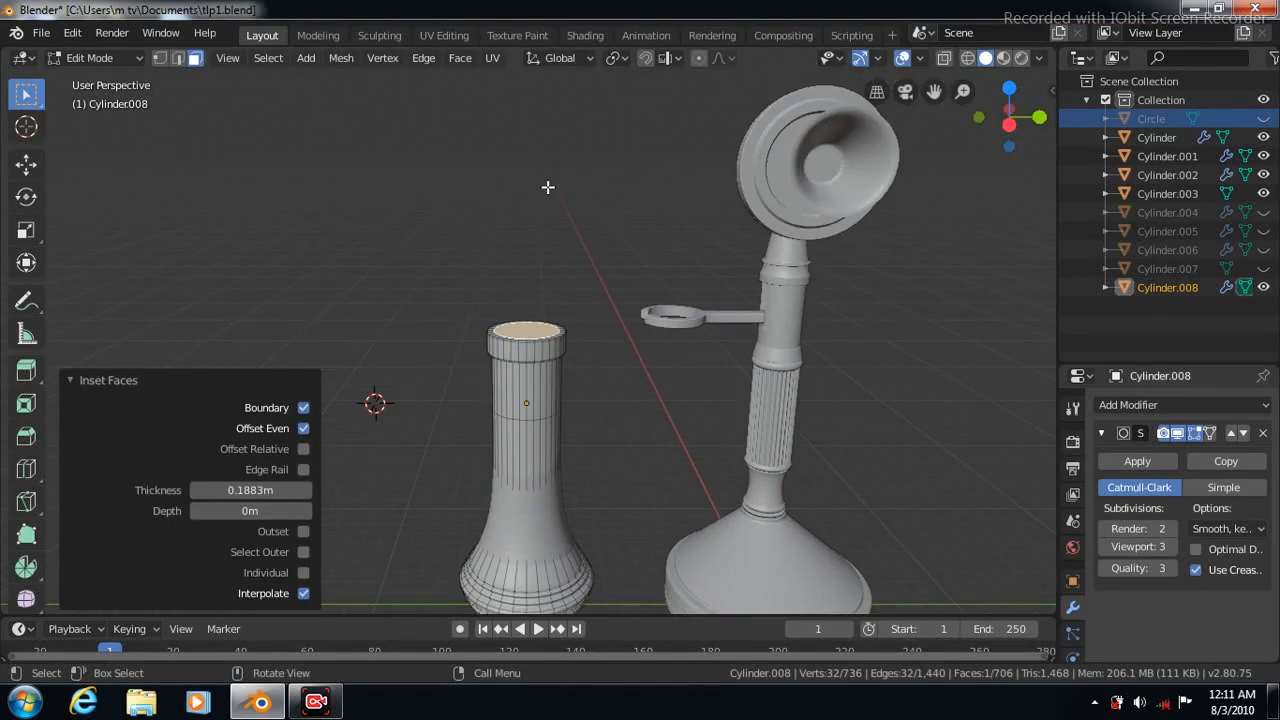
key(KP_3)
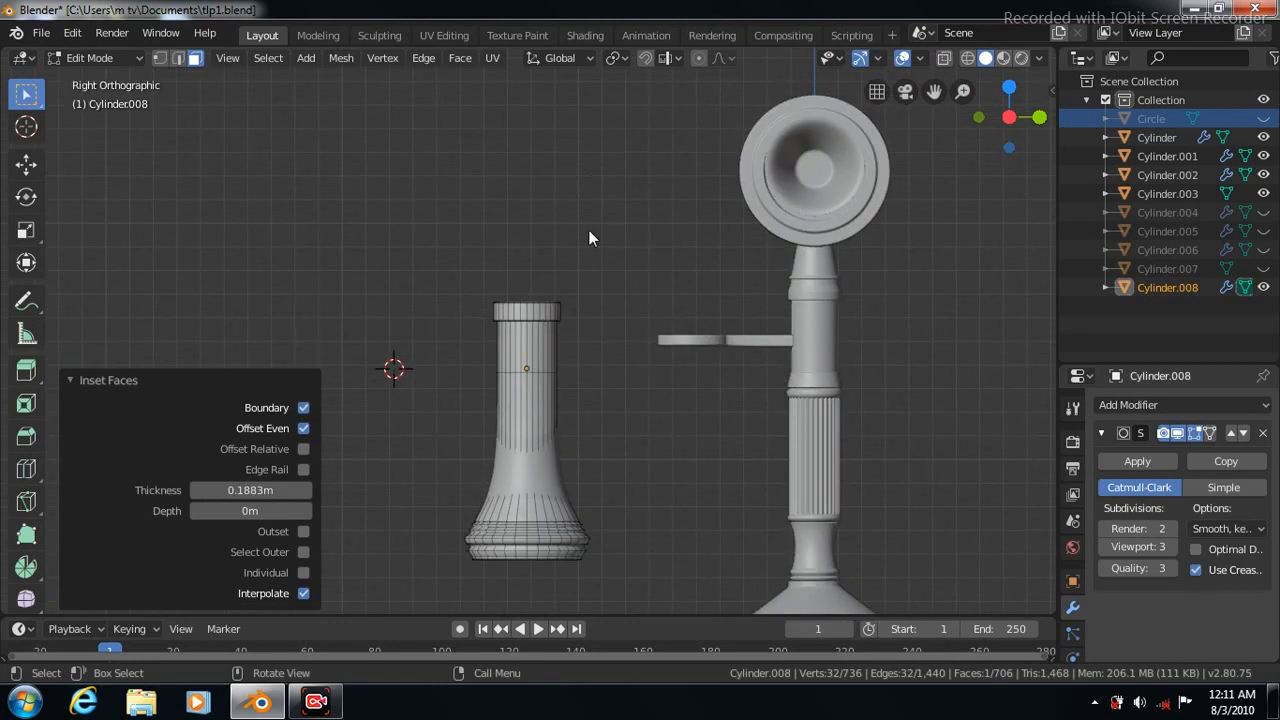
key(Tab)
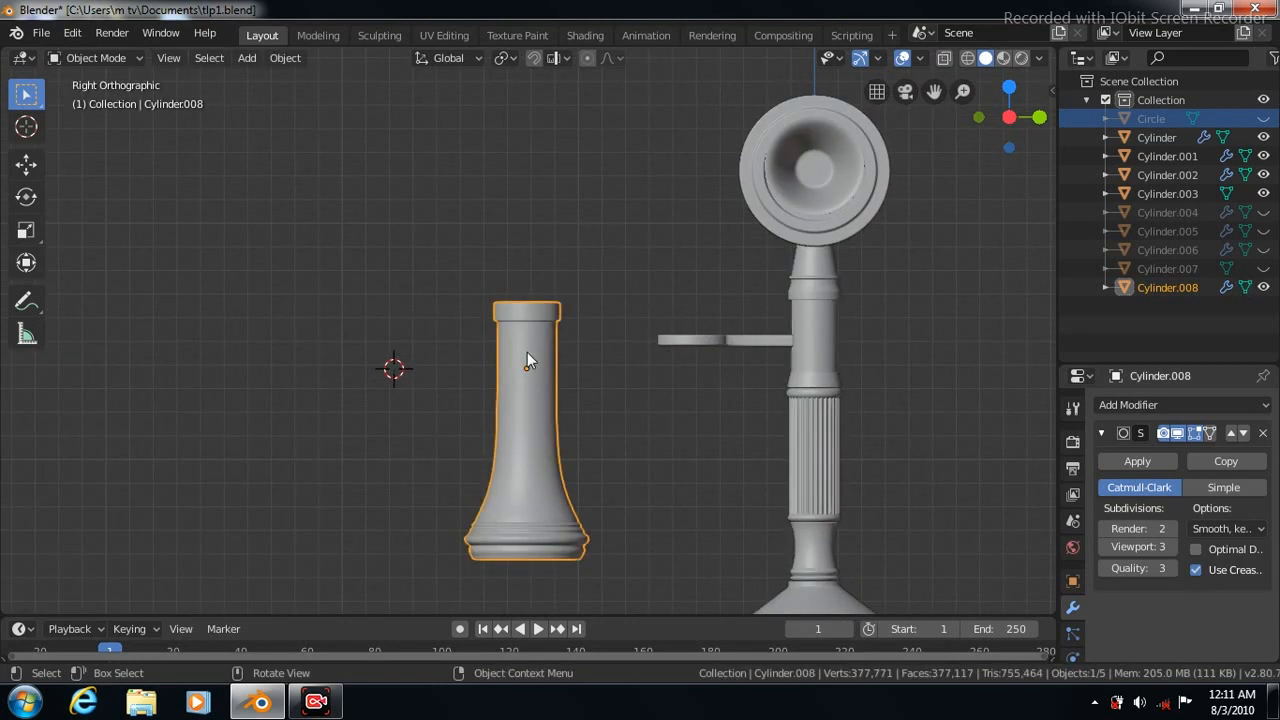
click(26, 166)
key(g)
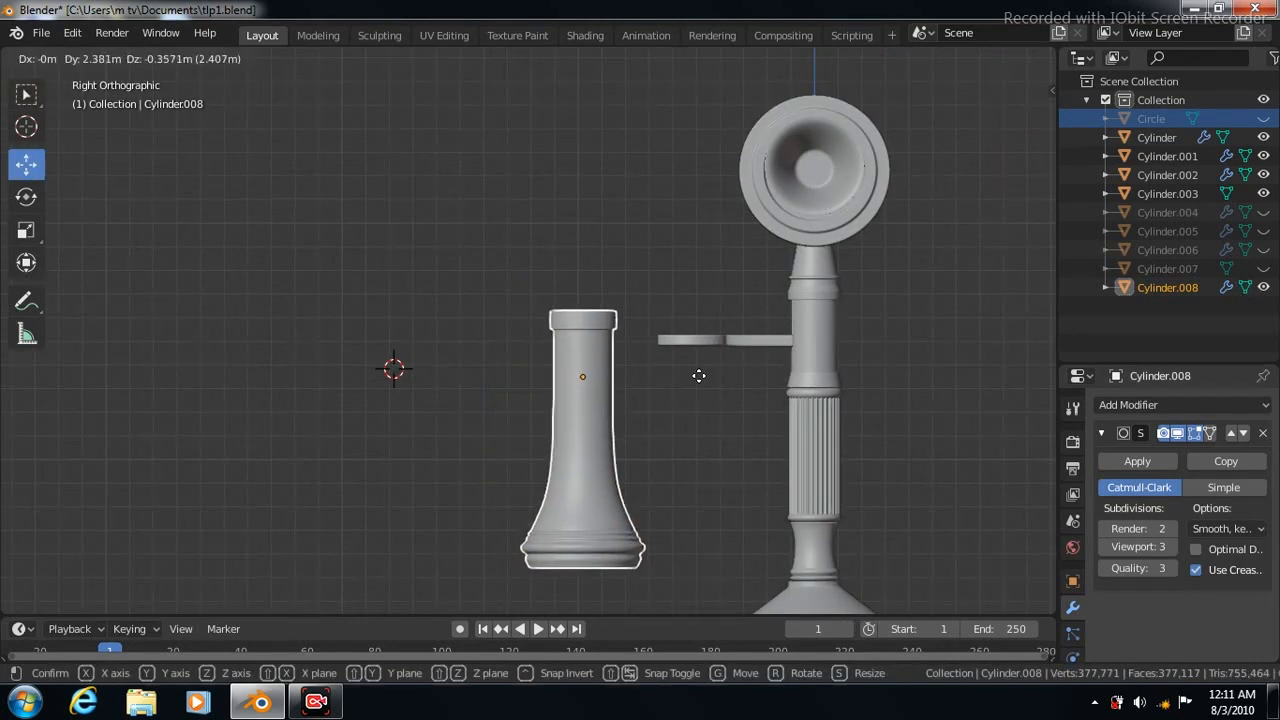
click(767, 376)
Move the receiver -8.49 m along X into the hook's ring, then lower it slightly along Z
key(KP_1)
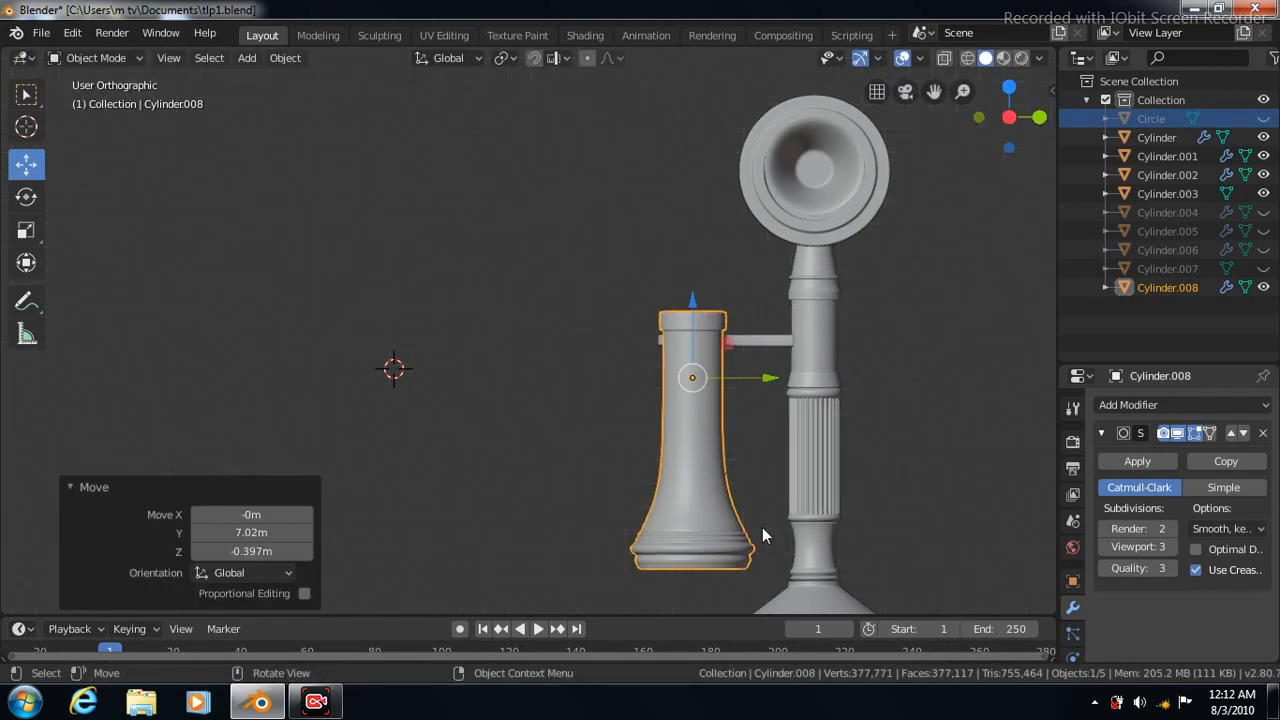
key(g)
key(x)
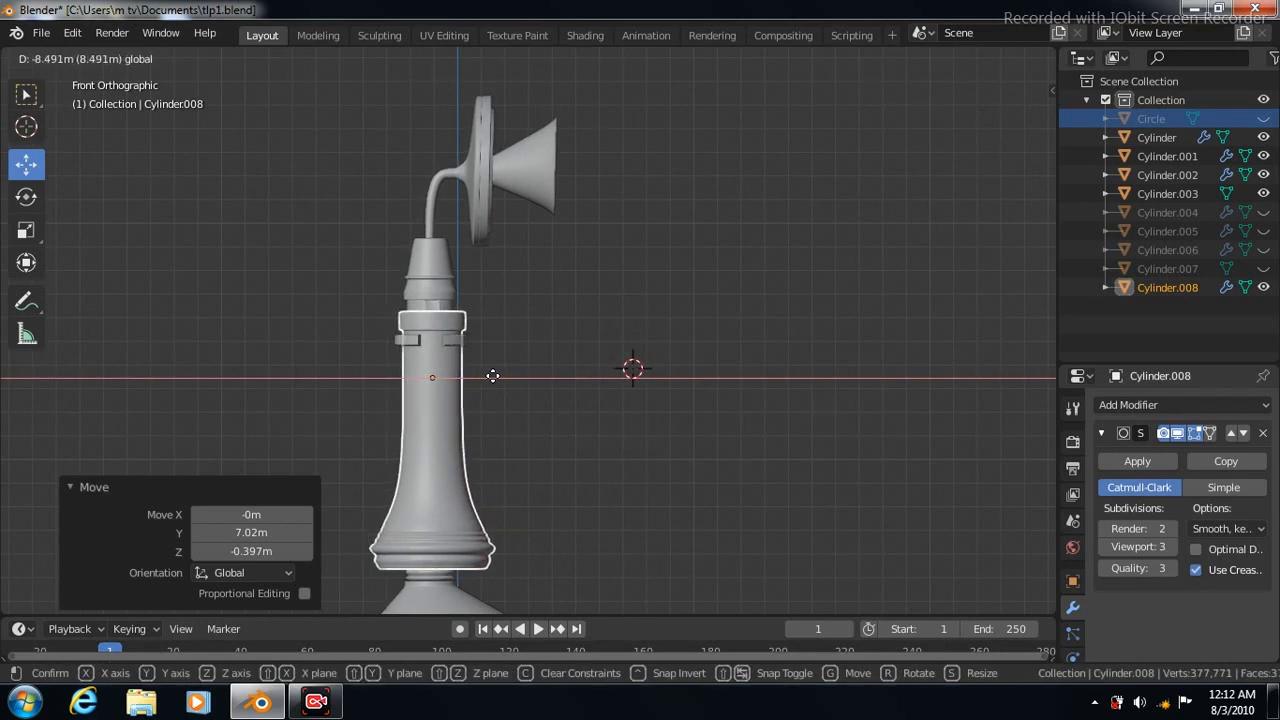
click(493, 376)
key(KP_3)
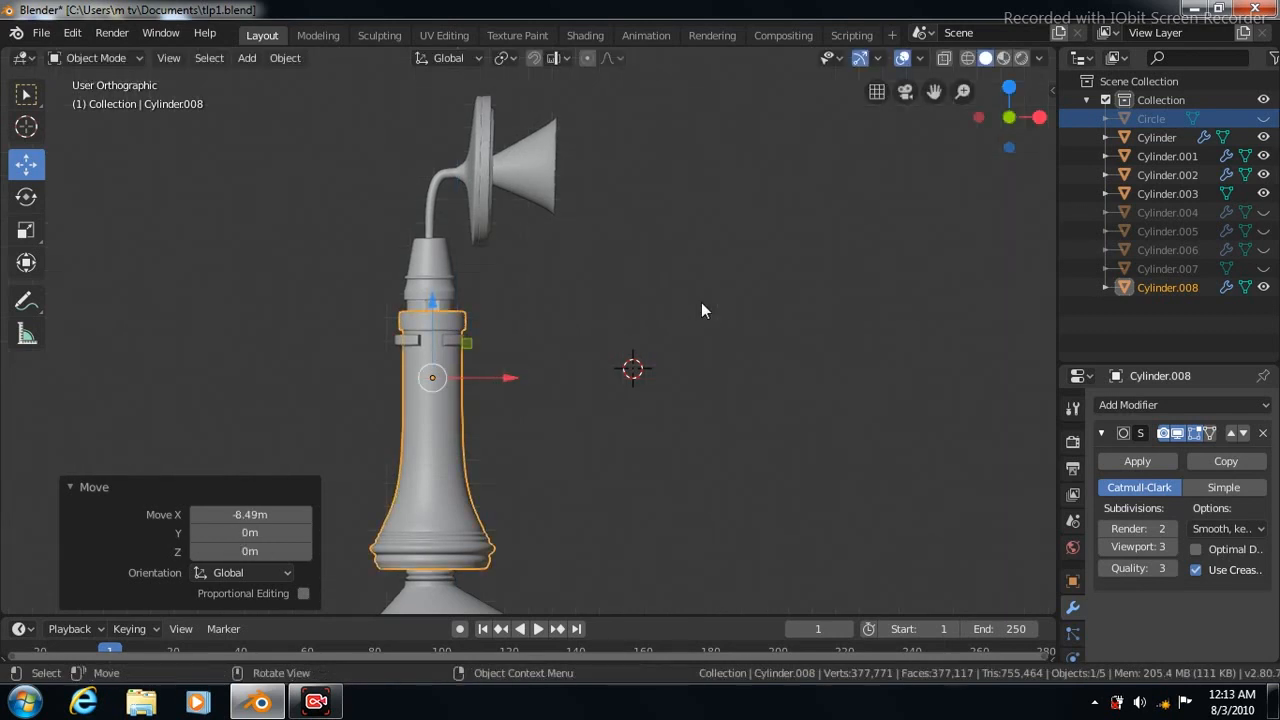
drag(691, 299, 692, 304)
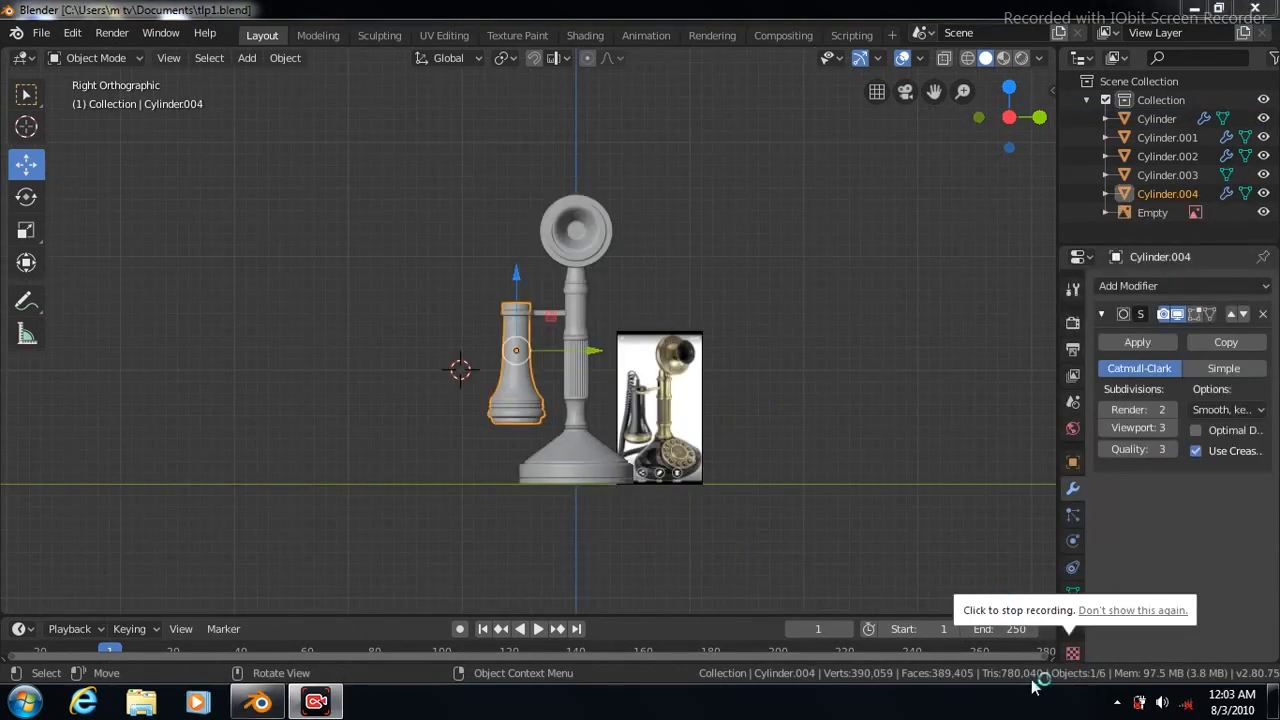
Add a 32-vertex mesh circle with a 1 m radius beside the phone and set its origin to the 3D cursor
click(245, 57)
mouse_move(316, 79)
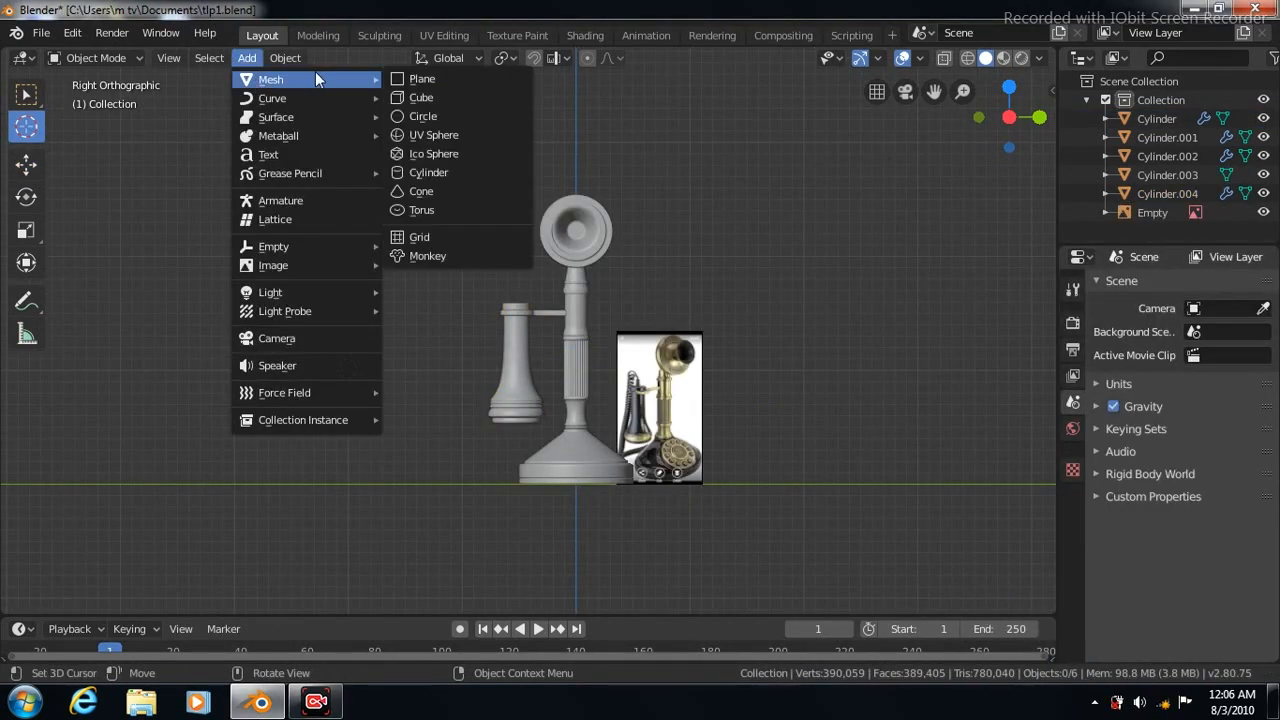
click(424, 116)
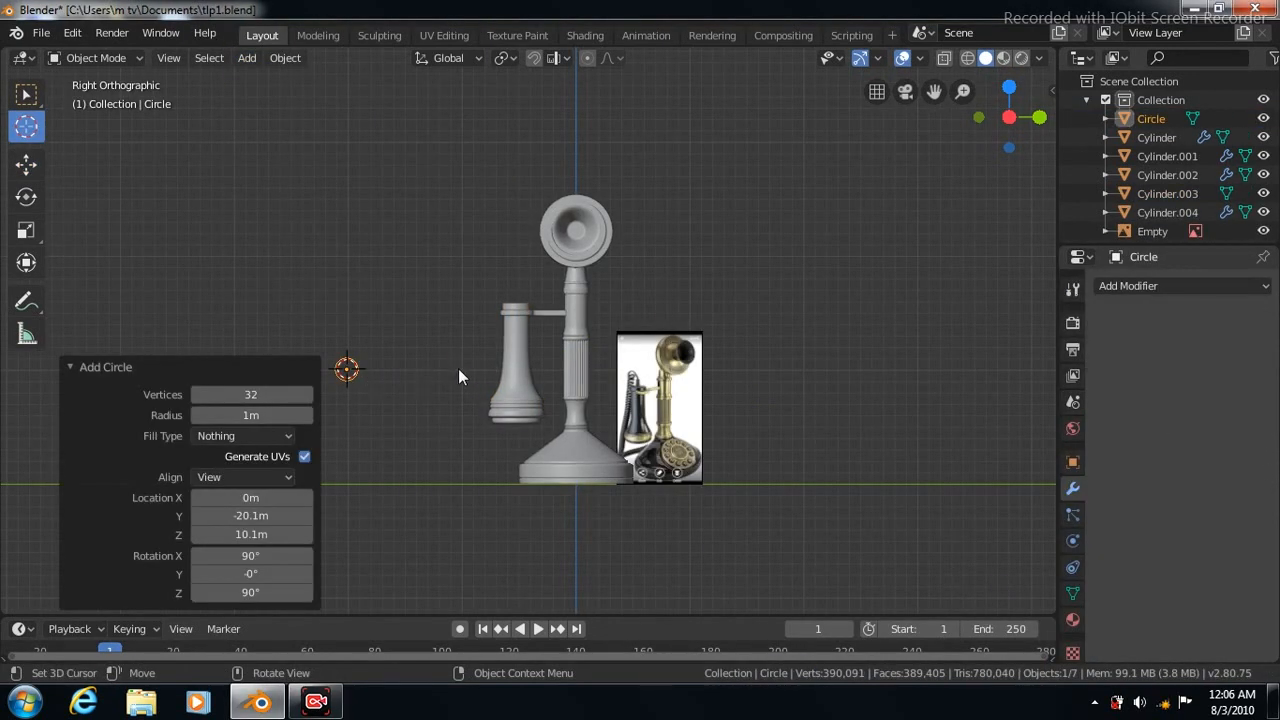
click(284, 58)
mouse_move(327, 98)
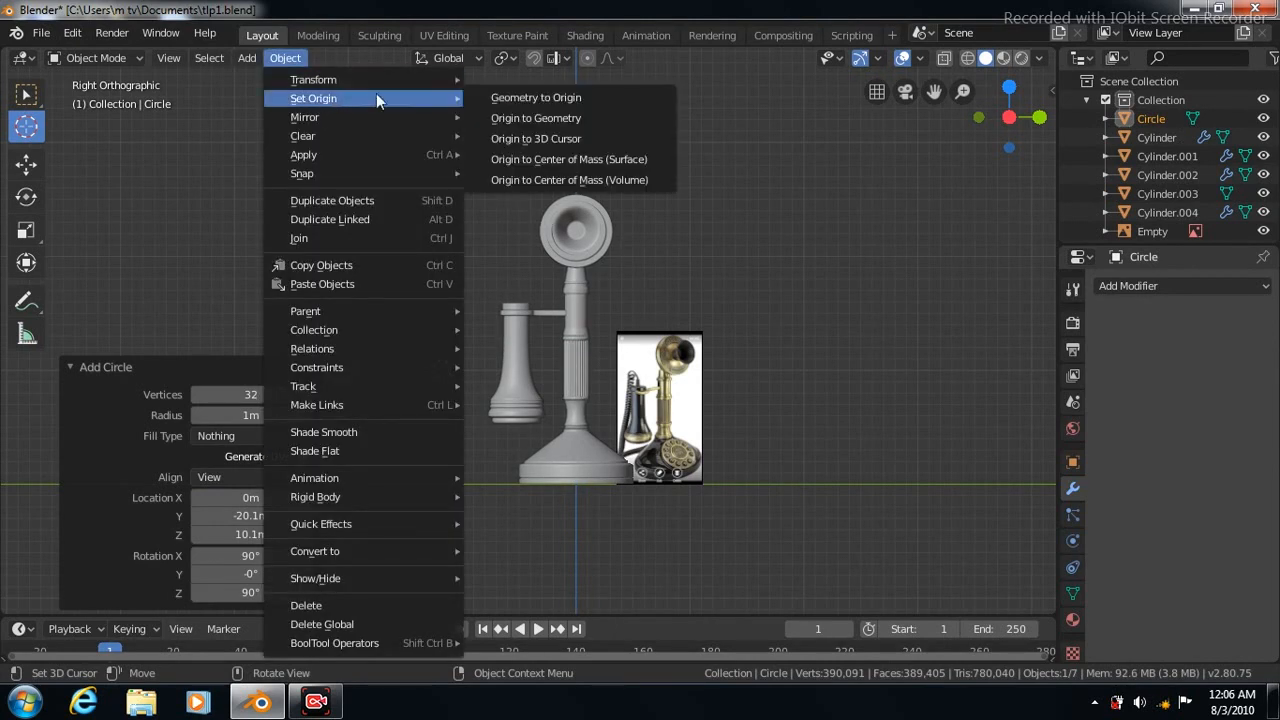
click(526, 136)
Try a Screw modifier on the circle, with its axis set to X and then to Y
click(1266, 287)
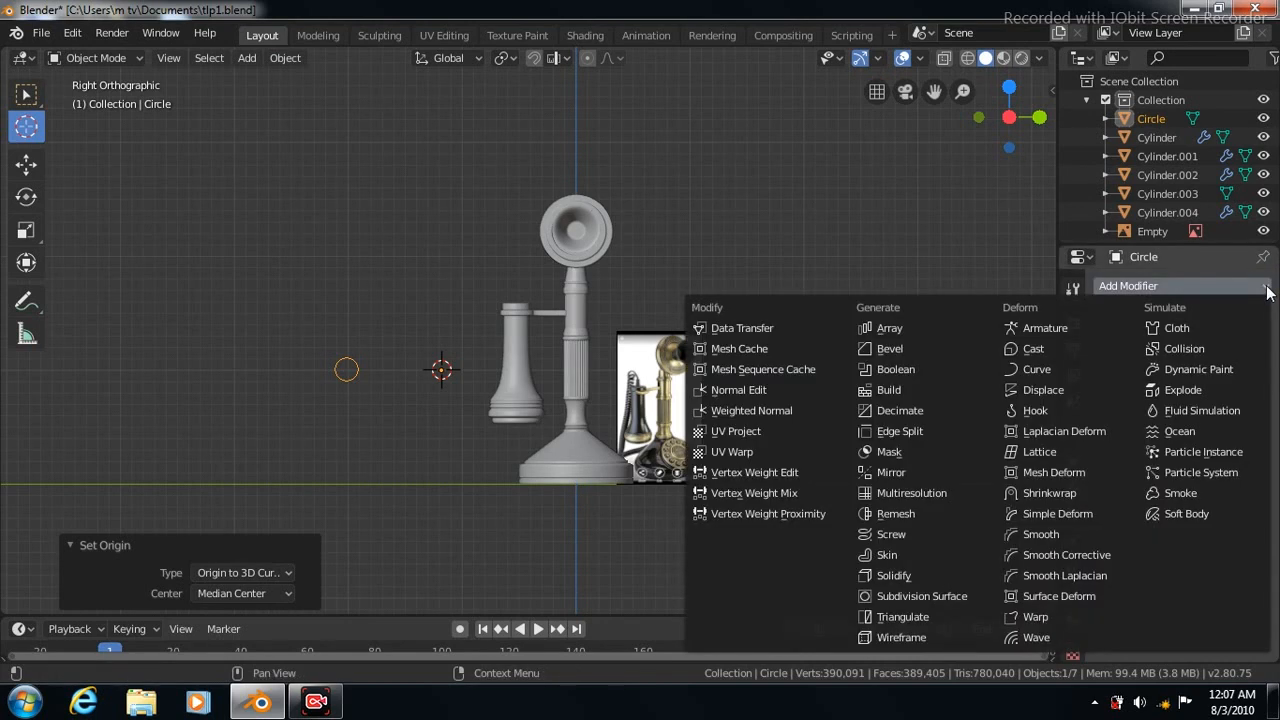
click(879, 532)
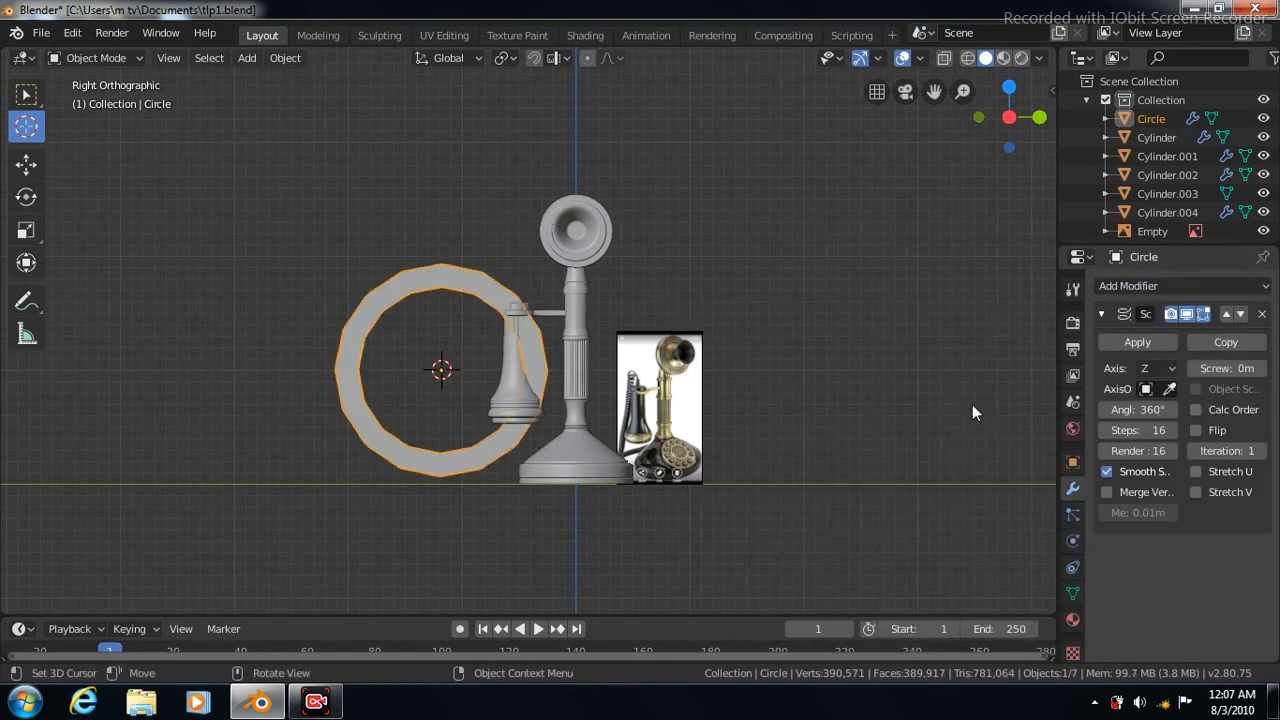
click(1171, 368)
click(1164, 388)
click(1162, 370)
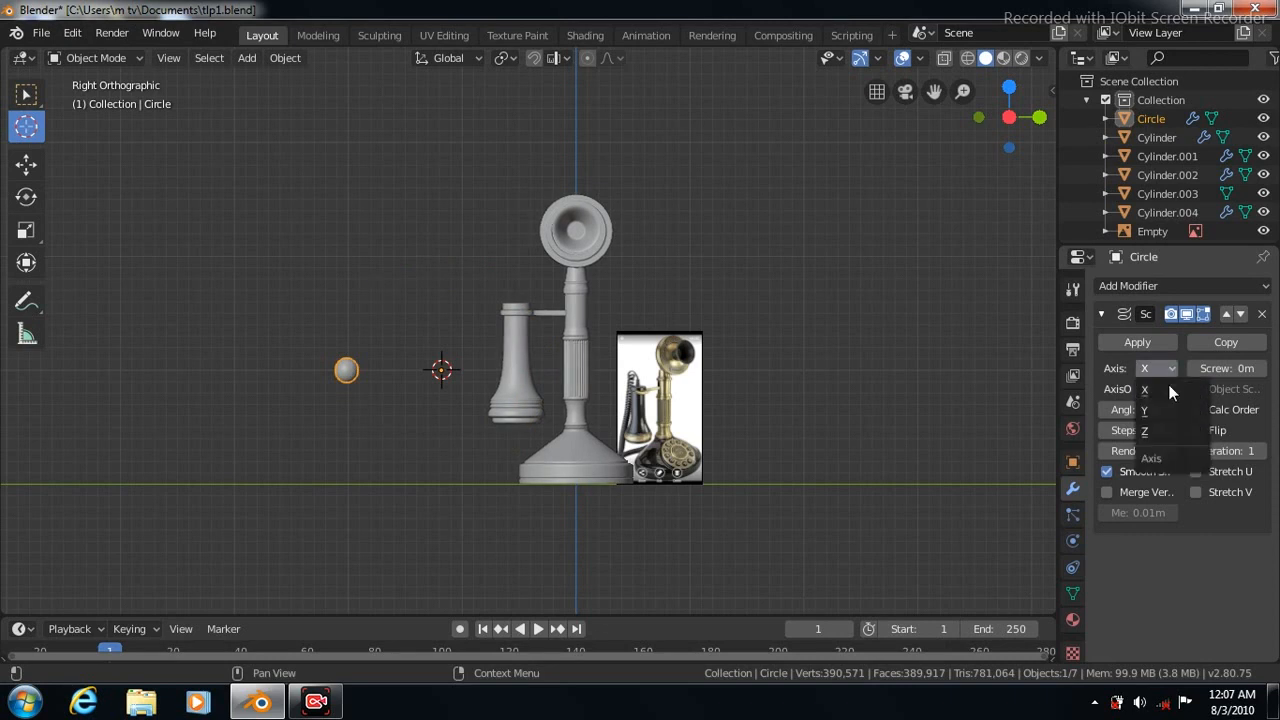
click(1167, 409)
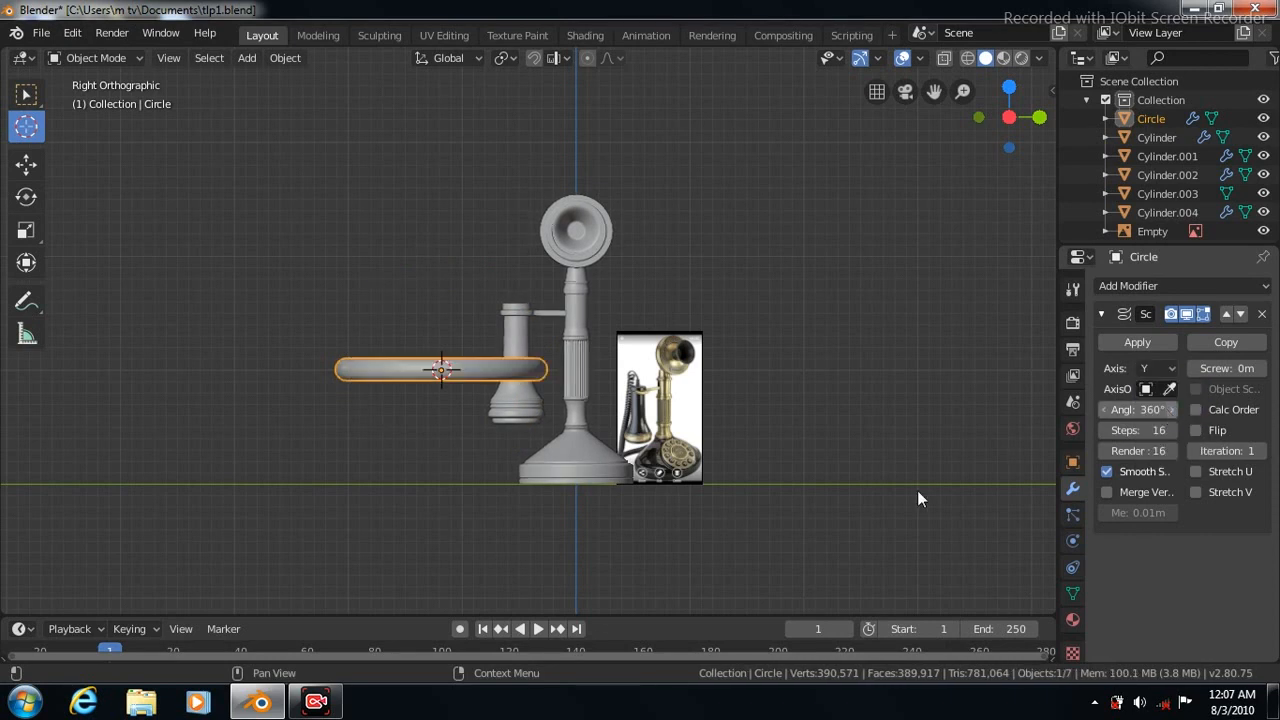
Move the ring -10.3 m along Y and 0.247 m along Z, then remove its Screw modifier
click(27, 165)
drag(550, 399, 435, 399)
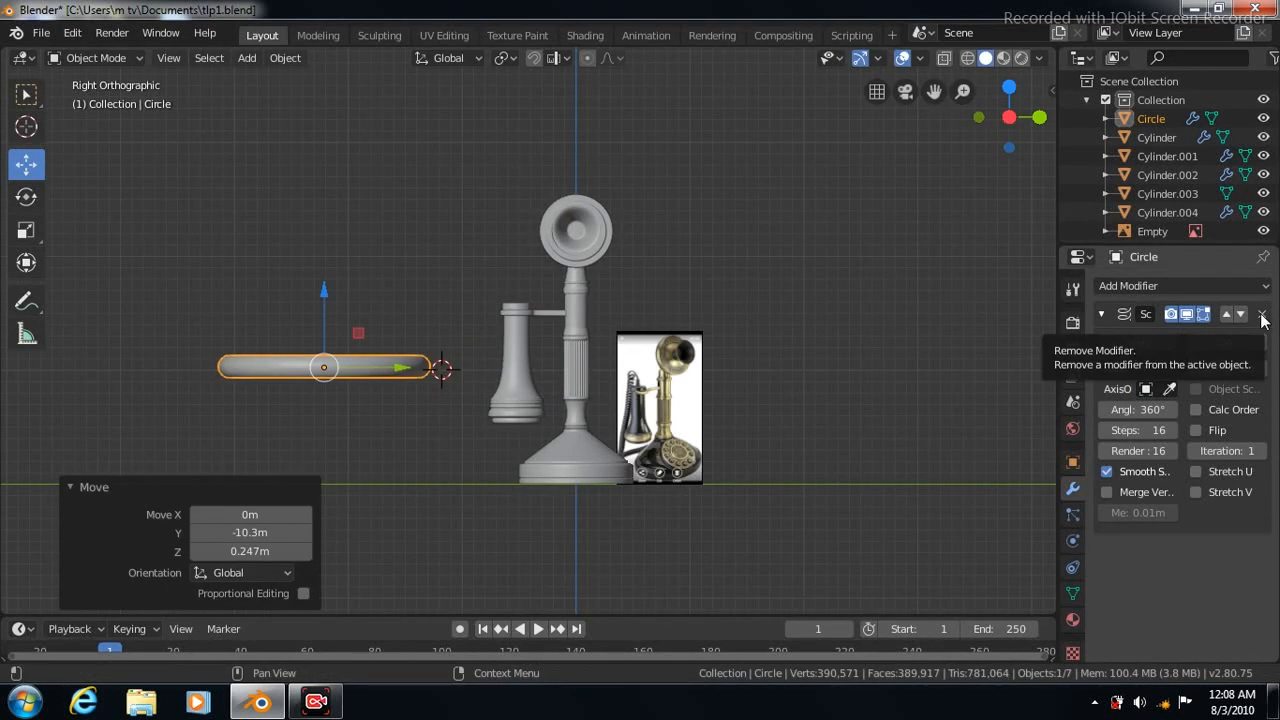
click(1262, 316)
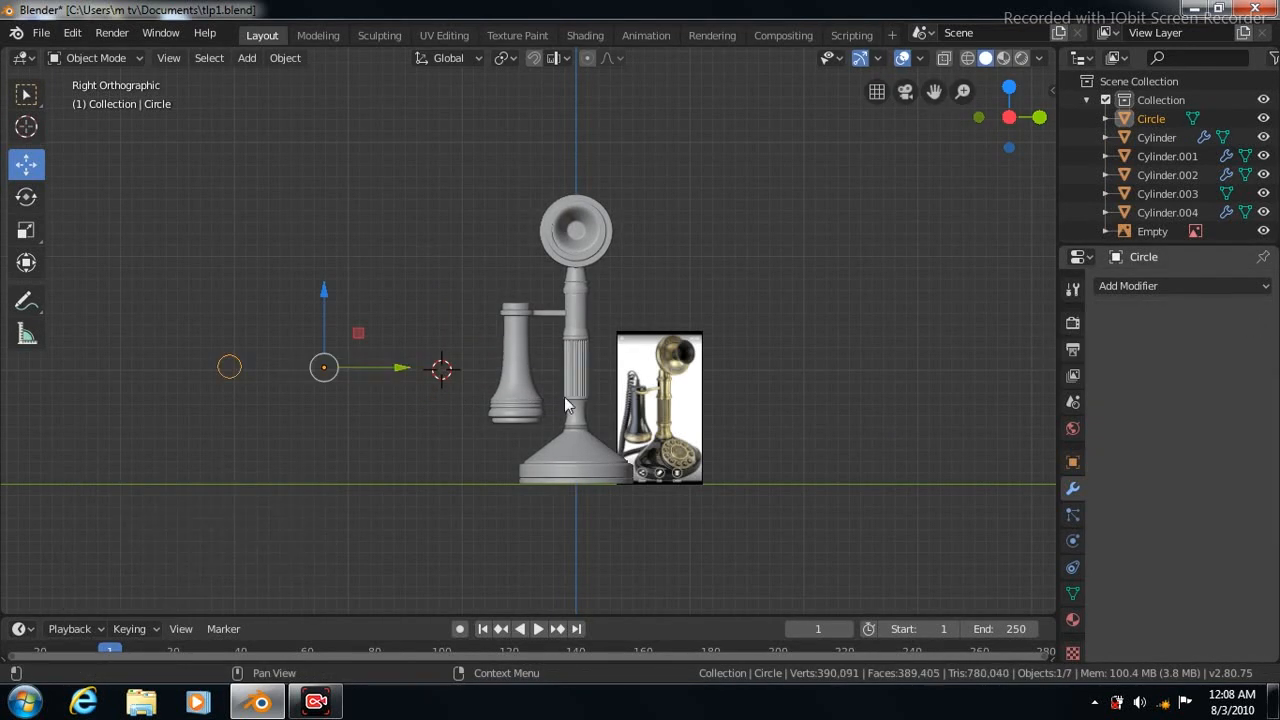
Scale the circle up uniformly
click(27, 231)
key(s)
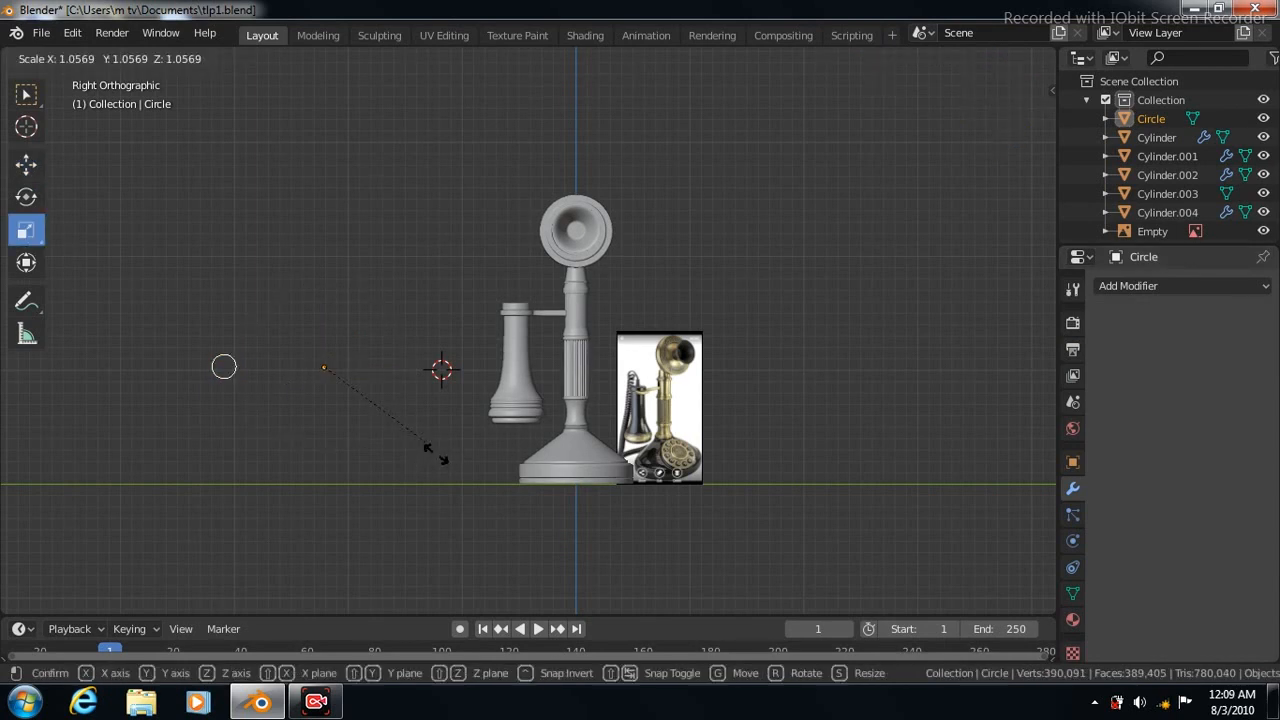
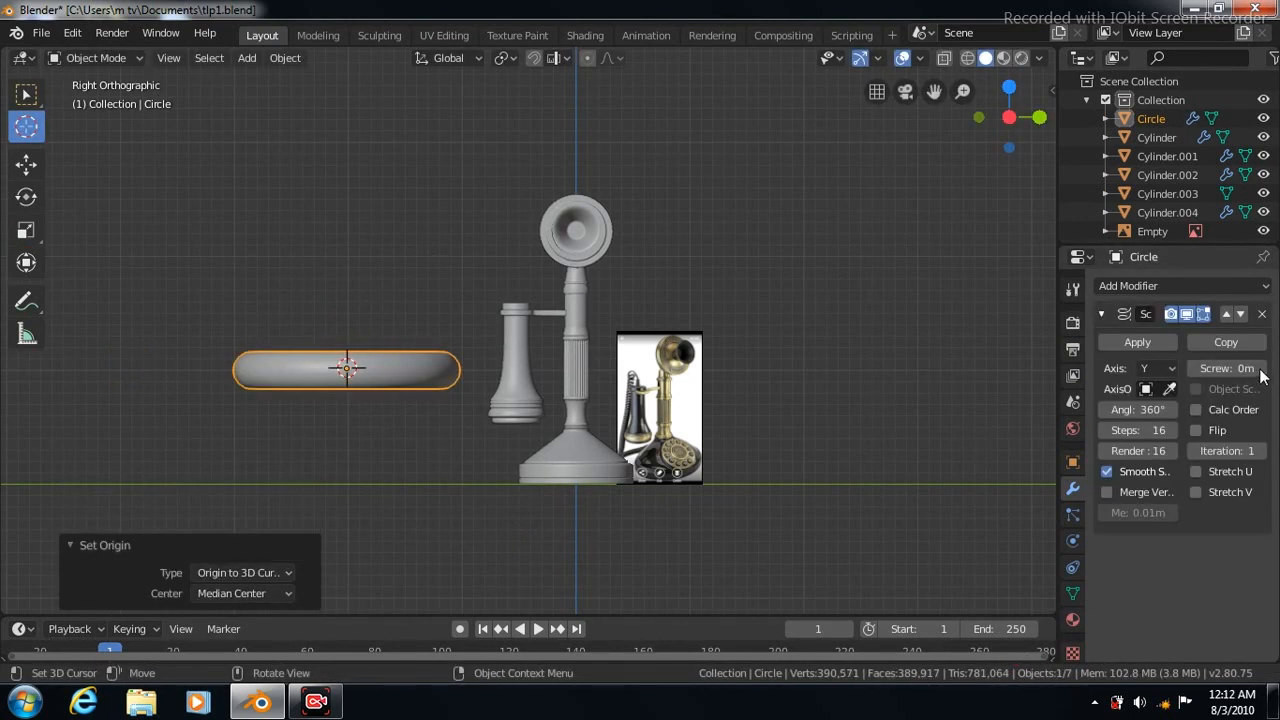
Set the circle's Screw modifier to a 3 m screw offset and 5 iterations
click(1262, 374)
click(1262, 374)
click(1262, 374)
click(1262, 374)
click(1262, 374)
click(1262, 373)
click(1262, 373)
click(1262, 373)
click(1262, 373)
click(1262, 373)
click(1262, 373)
click(1262, 373)
click(1262, 373)
click(1262, 373)
click(1262, 373)
click(1262, 373)
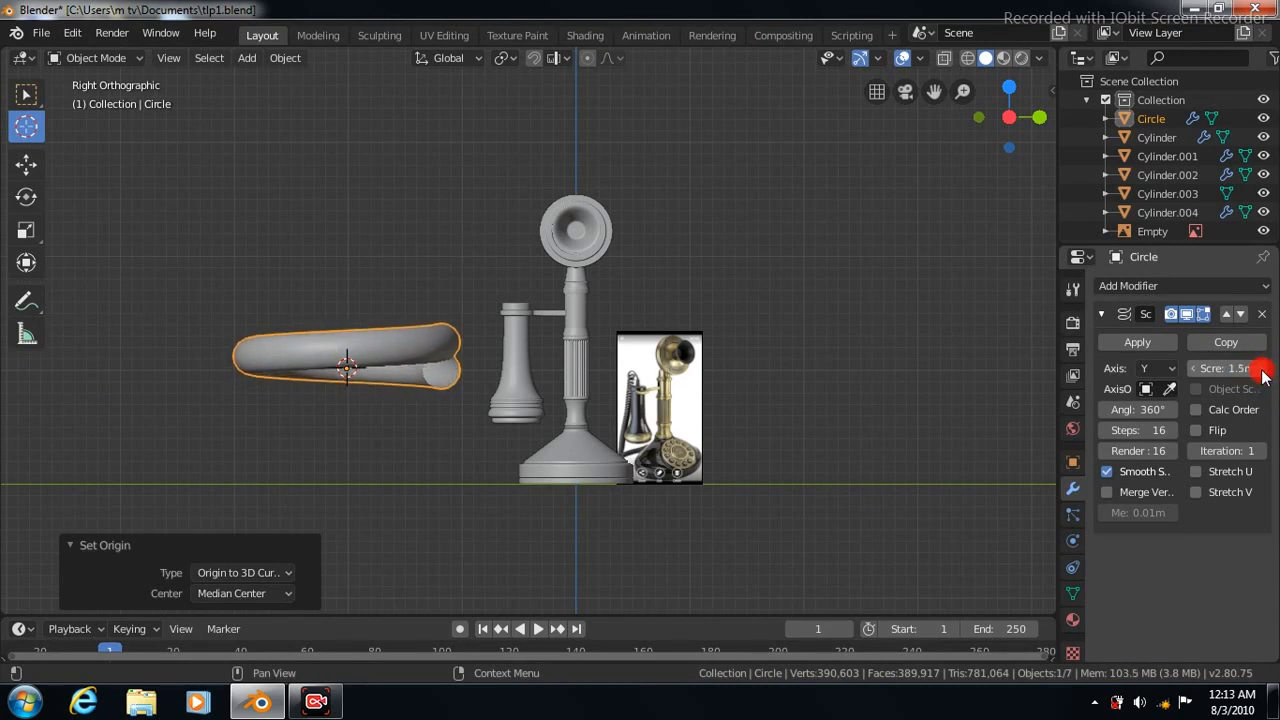
click(1262, 374)
click(1262, 374)
click(1262, 373)
click(1262, 373)
click(1262, 373)
click(1262, 373)
click(1262, 373)
click(1262, 373)
click(1262, 373)
click(1262, 373)
click(1262, 373)
click(1262, 374)
click(1262, 374)
click(1262, 373)
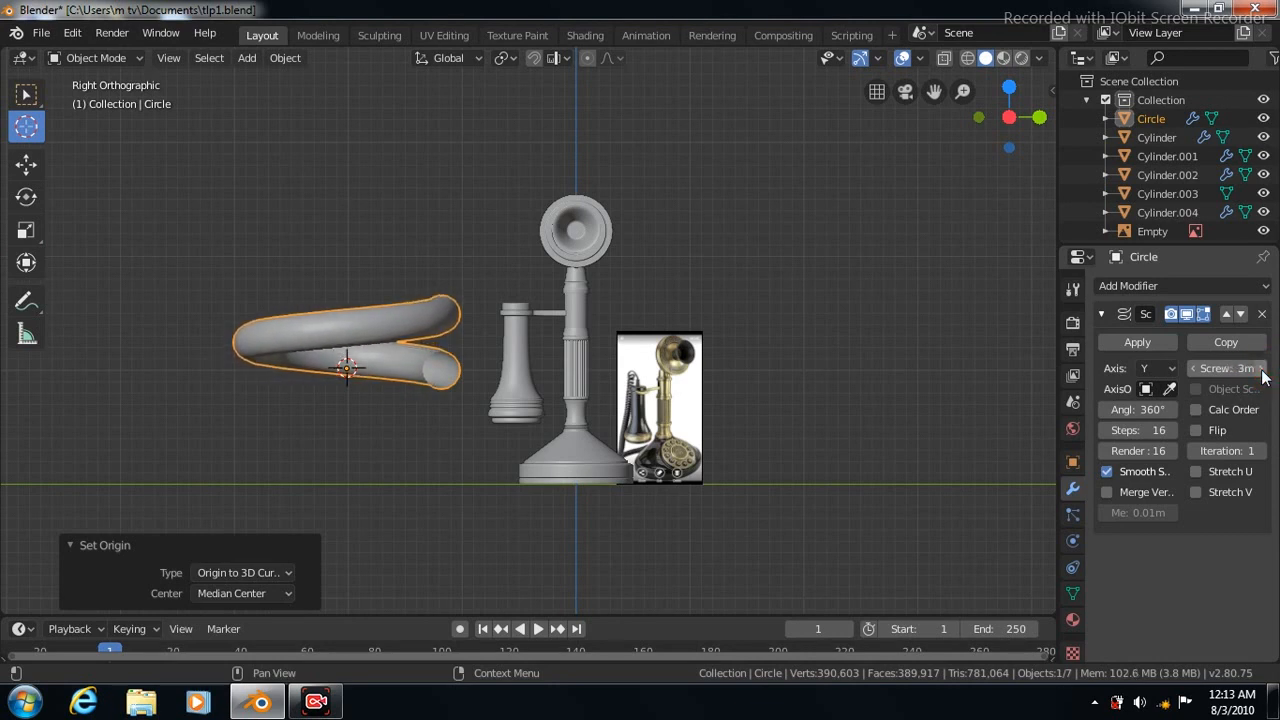
click(1262, 451)
click(1262, 451)
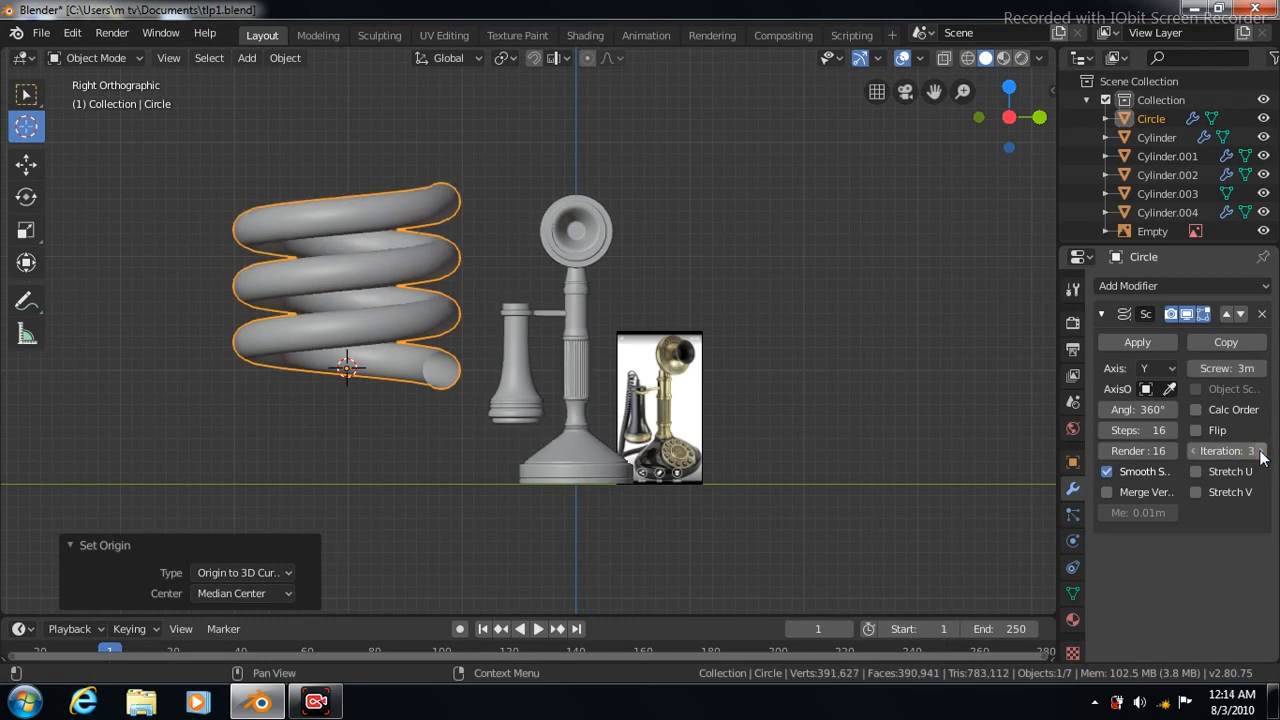
click(1262, 451)
click(1262, 451)
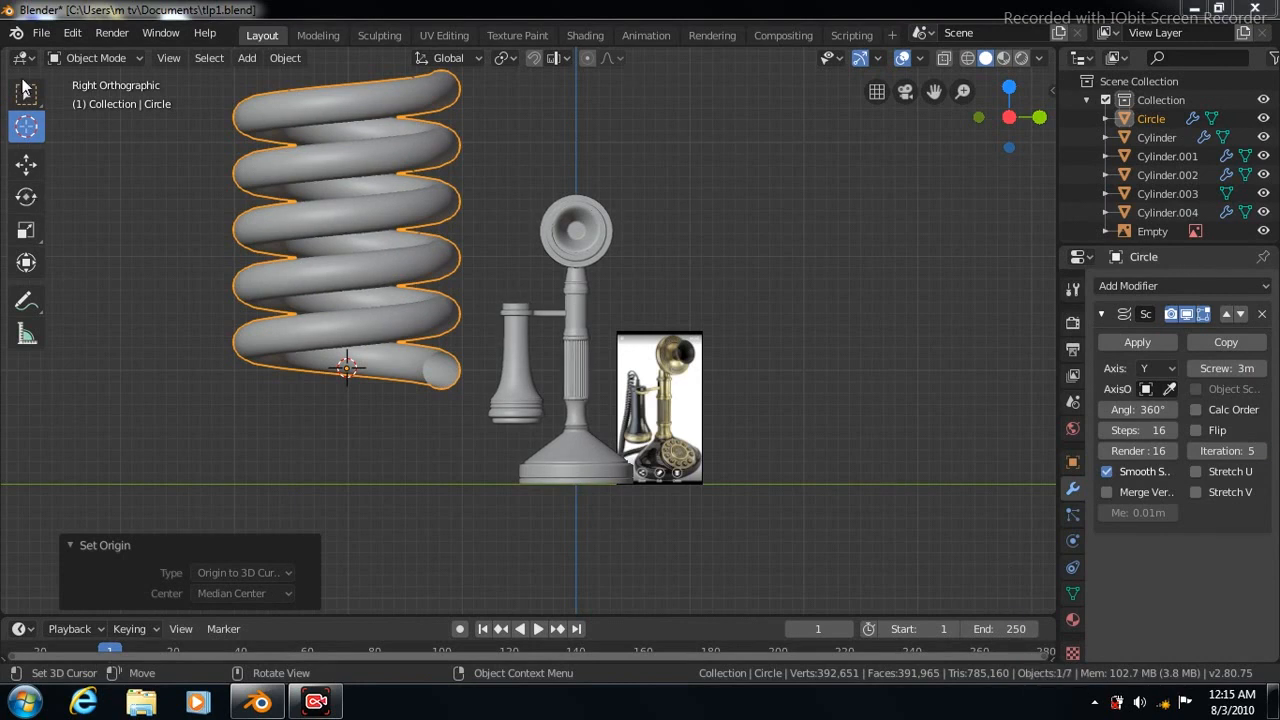
Scale the coil down uniformly to 0.101
click(26, 231)
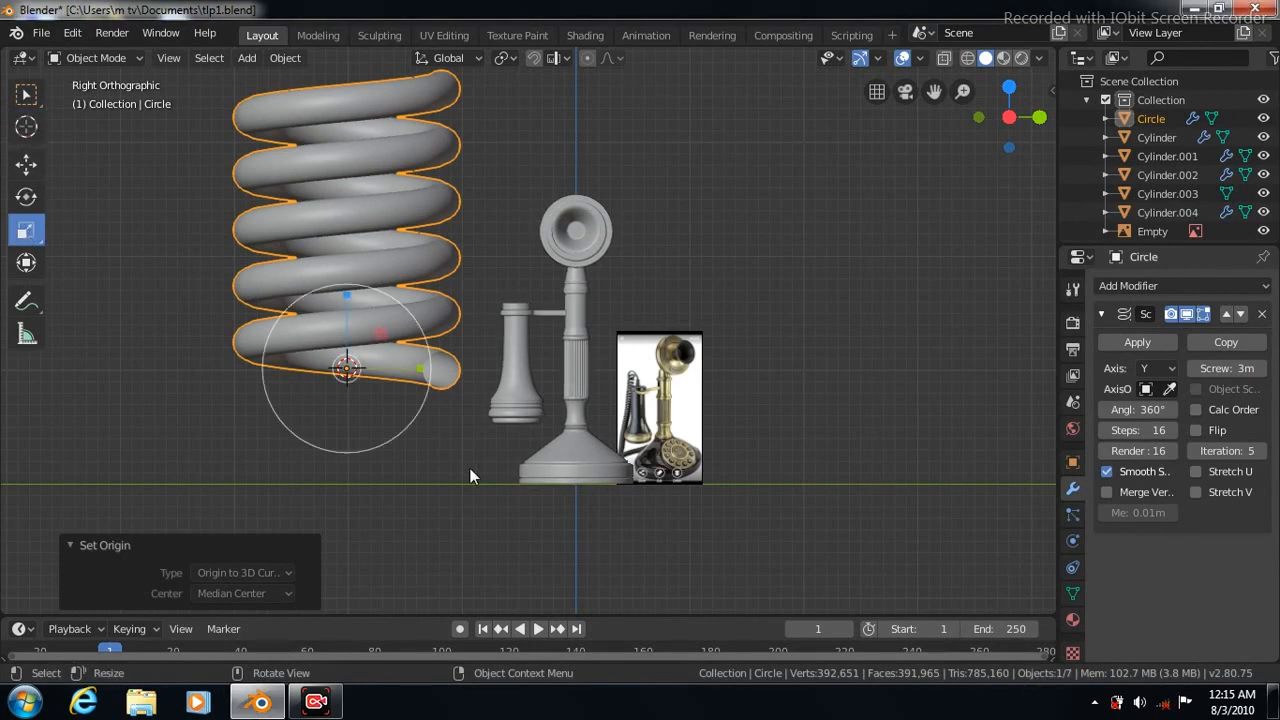
key(s)
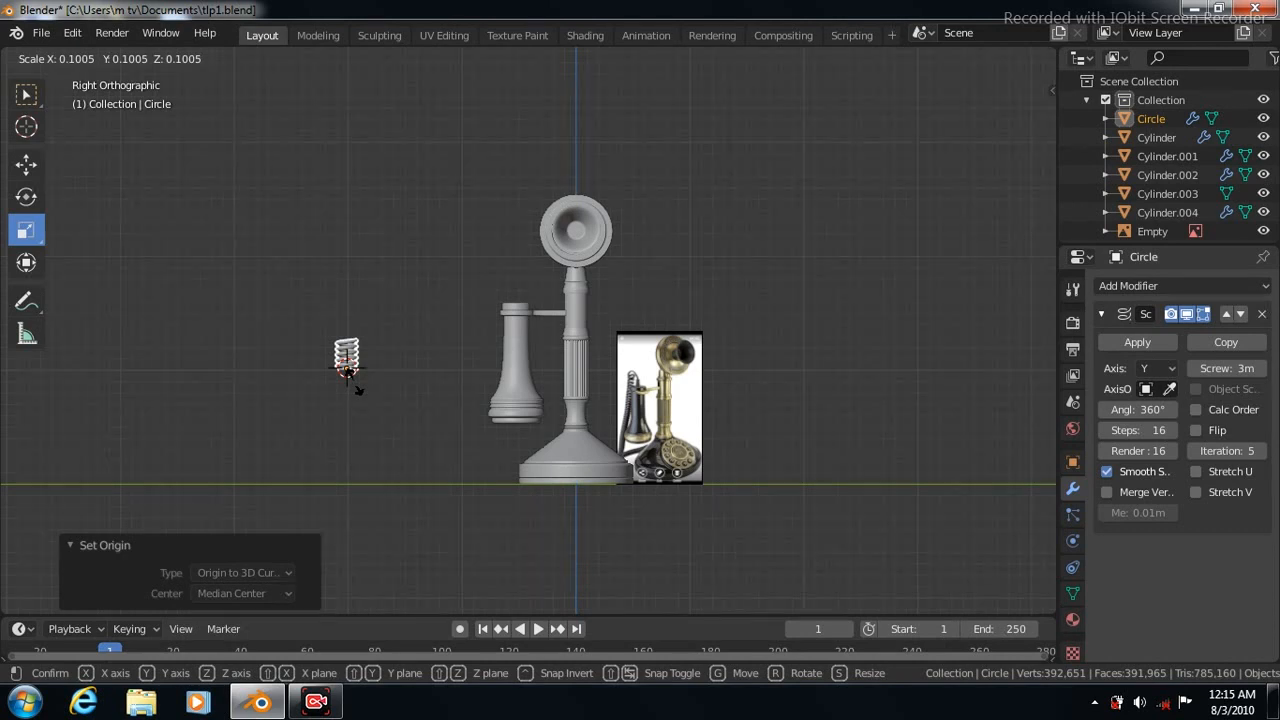
click(357, 388)
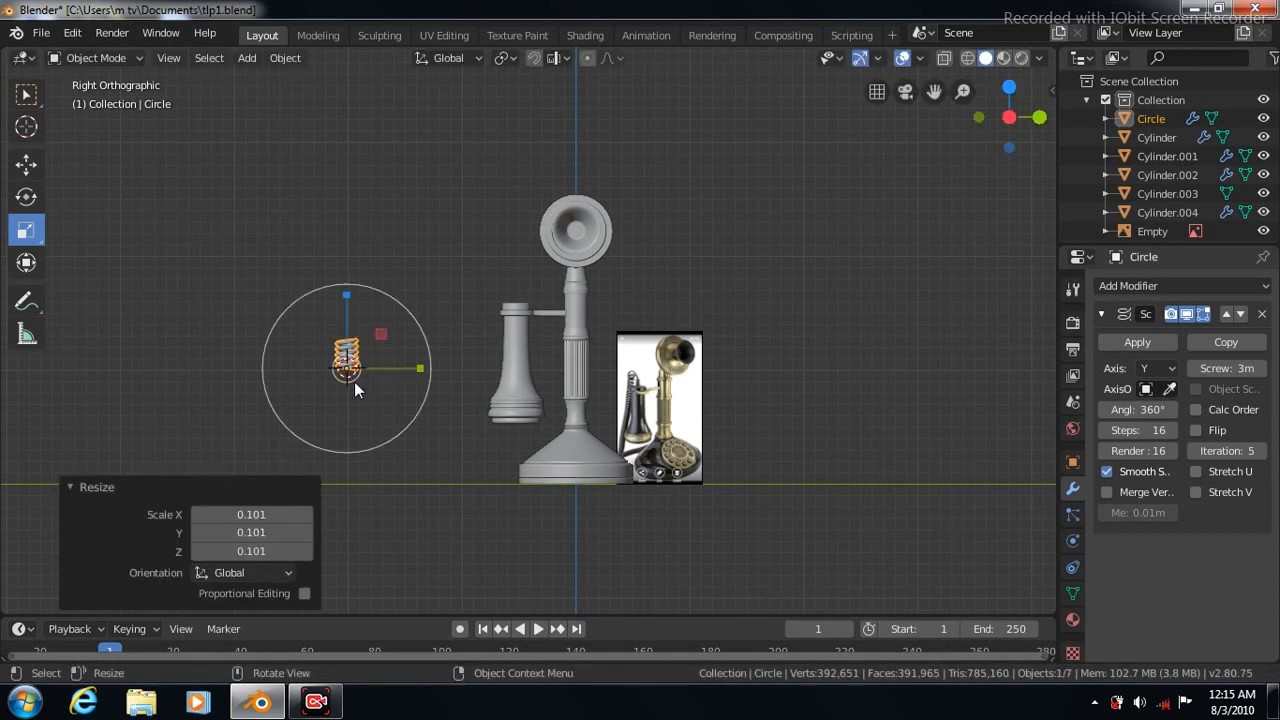
Set the Screw modifier's iterations to 85 to lengthen the coil
click(1262, 451)
click(1262, 451)
click(1262, 451)
click(1262, 451)
click(1262, 451)
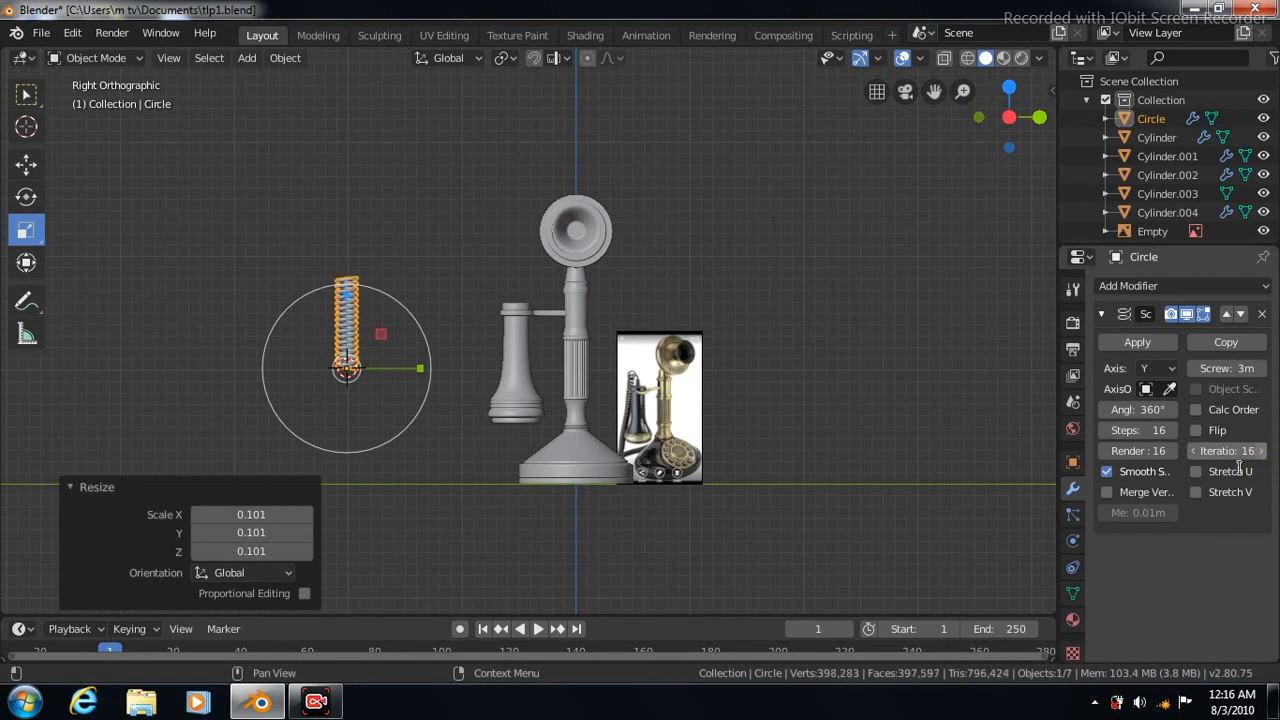
click(1225, 451)
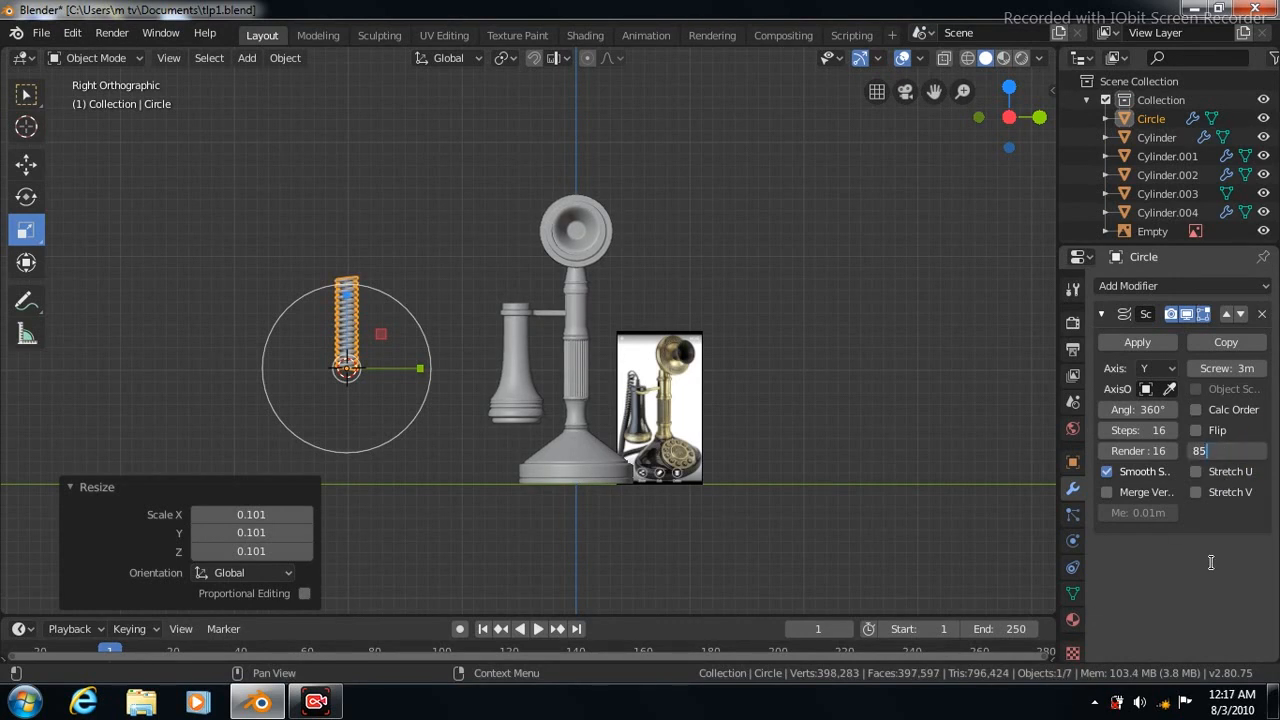
key(Return)
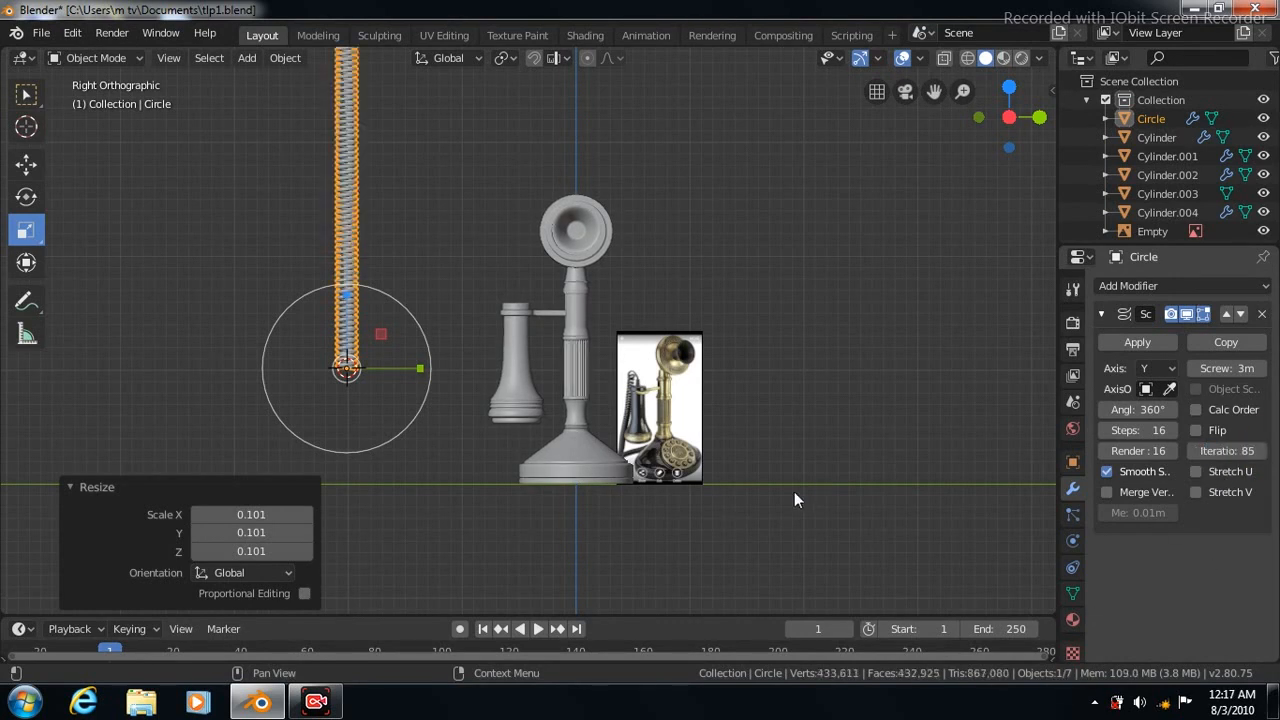
Move the coil down about 20.1 m and scale it uniformly to about 0.654
click(26, 166)
drag(347, 329, 353, 551)
click(27, 231)
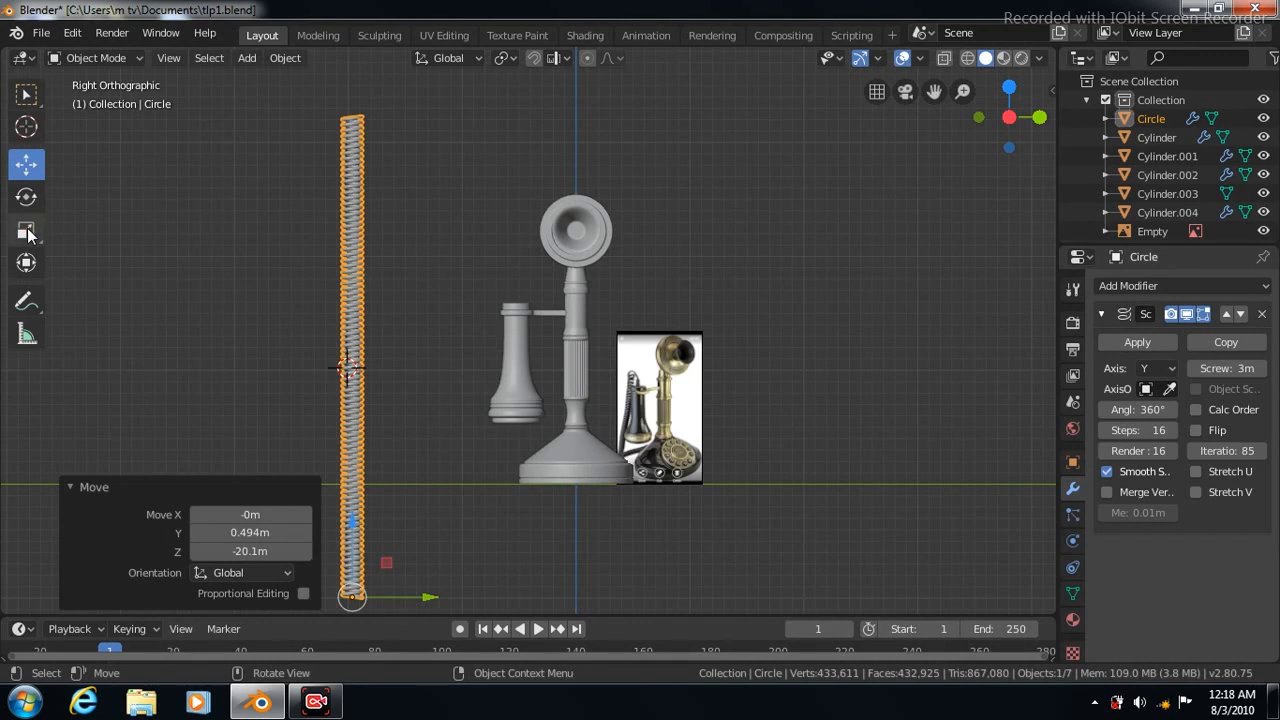
key(s)
drag(456, 517, 427, 549)
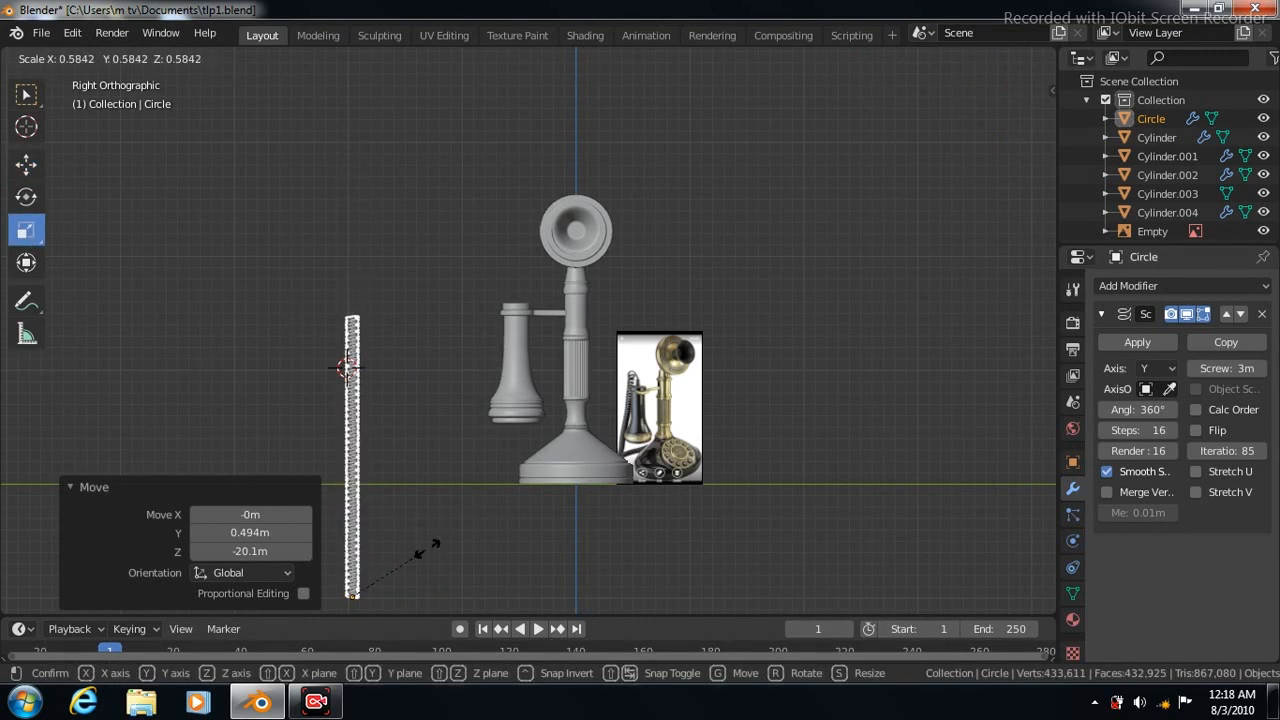
click(434, 539)
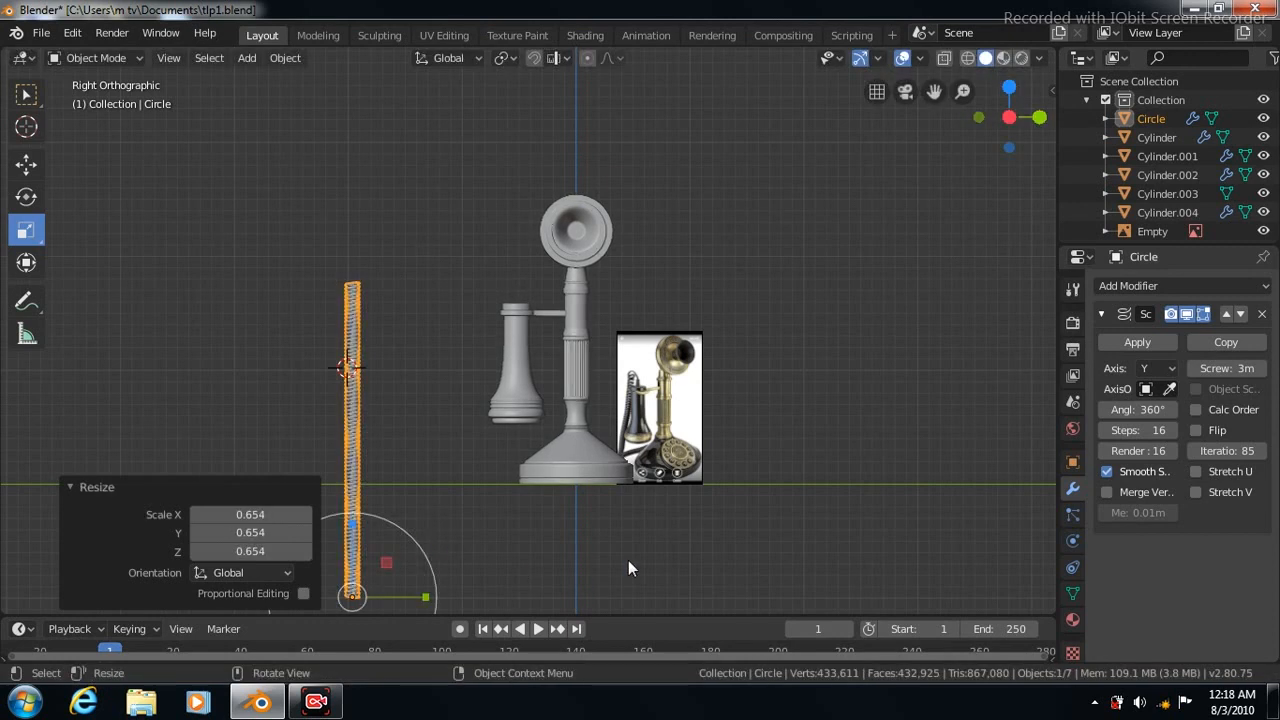
Raise the coil about 17.4 m along Z and deselect it
click(27, 166)
drag(352, 520, 356, 322)
drag(425, 376, 438, 443)
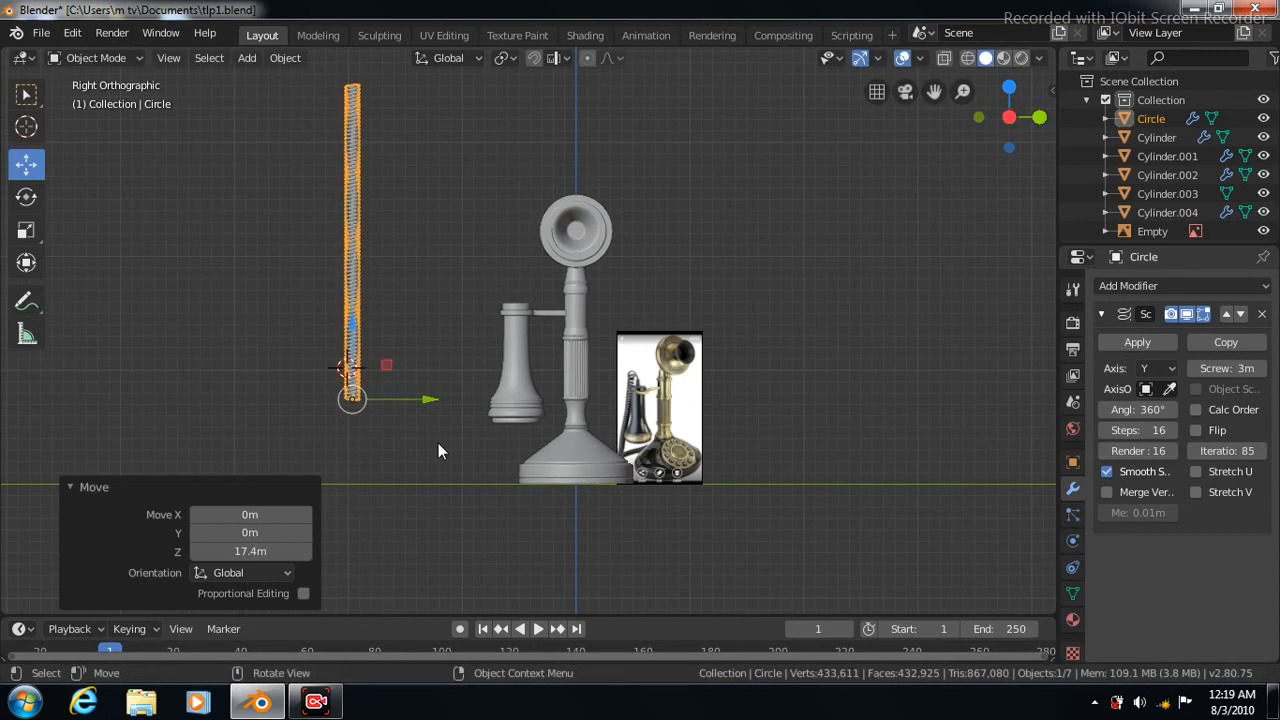
scroll(438, 443, up, 3)
scroll(321, 320, up, 2)
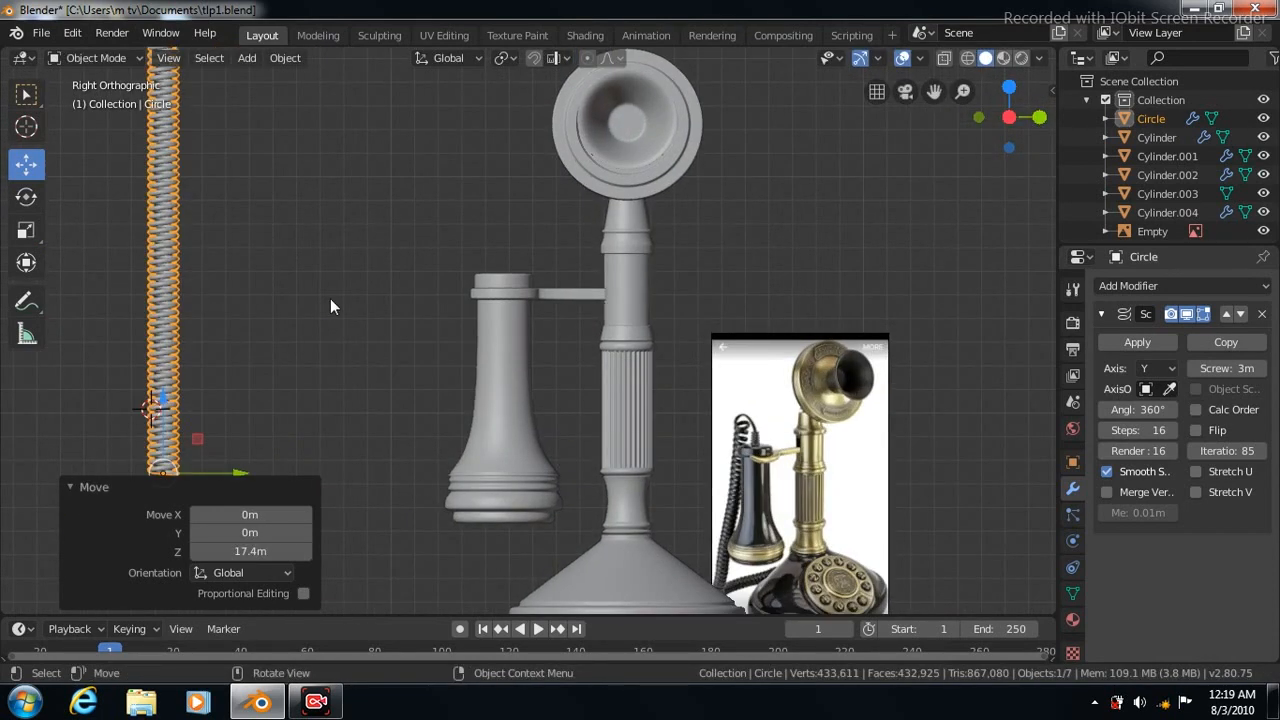
click(333, 290)
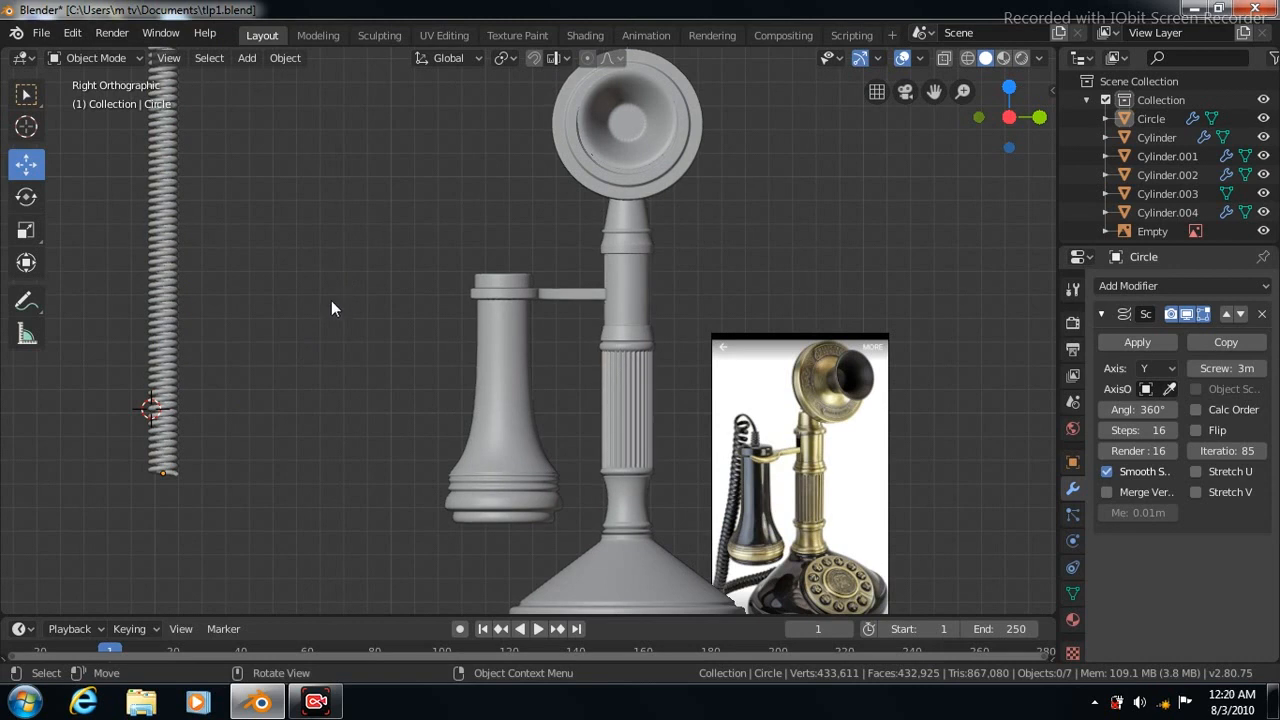
Shift the coil along Y to just beside the receiver and lower it about 15.9 m
scroll(331, 300, down, 4)
click(351, 254)
drag(450, 400, 560, 400)
drag(447, 198, 465, 502)
scroll(830, 453, up, 1)
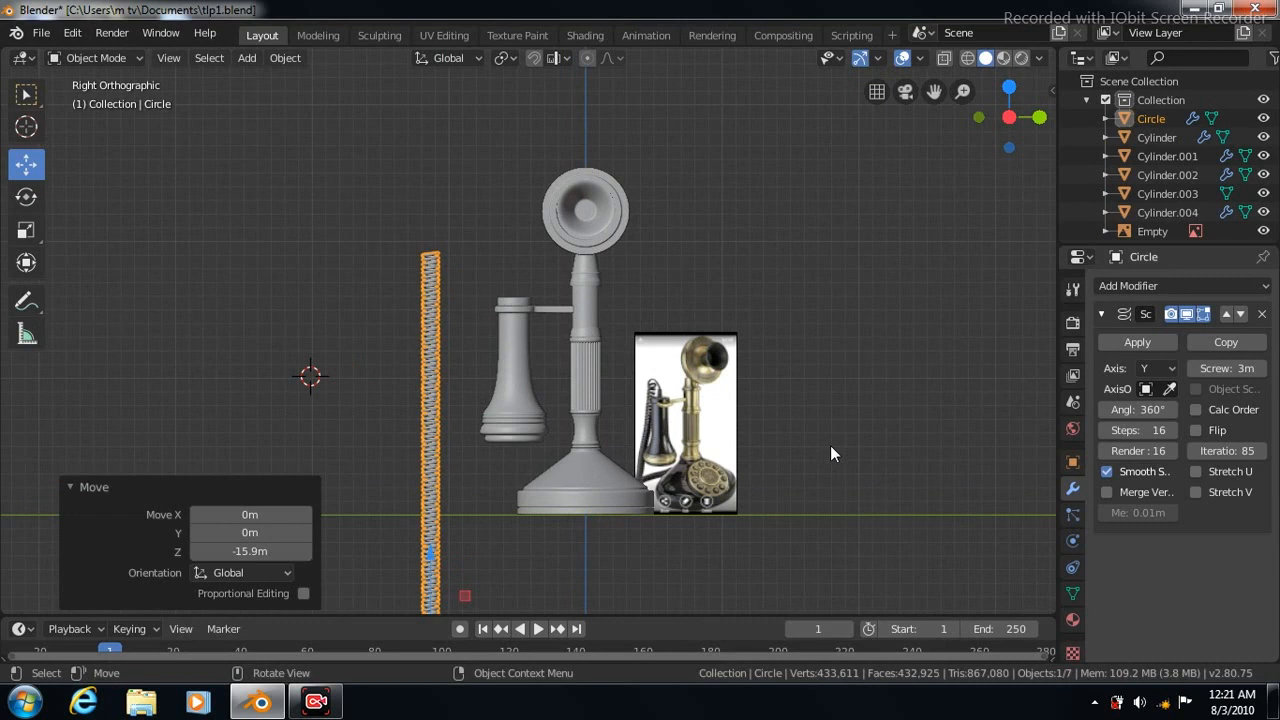
scroll(830, 453, up, 1)
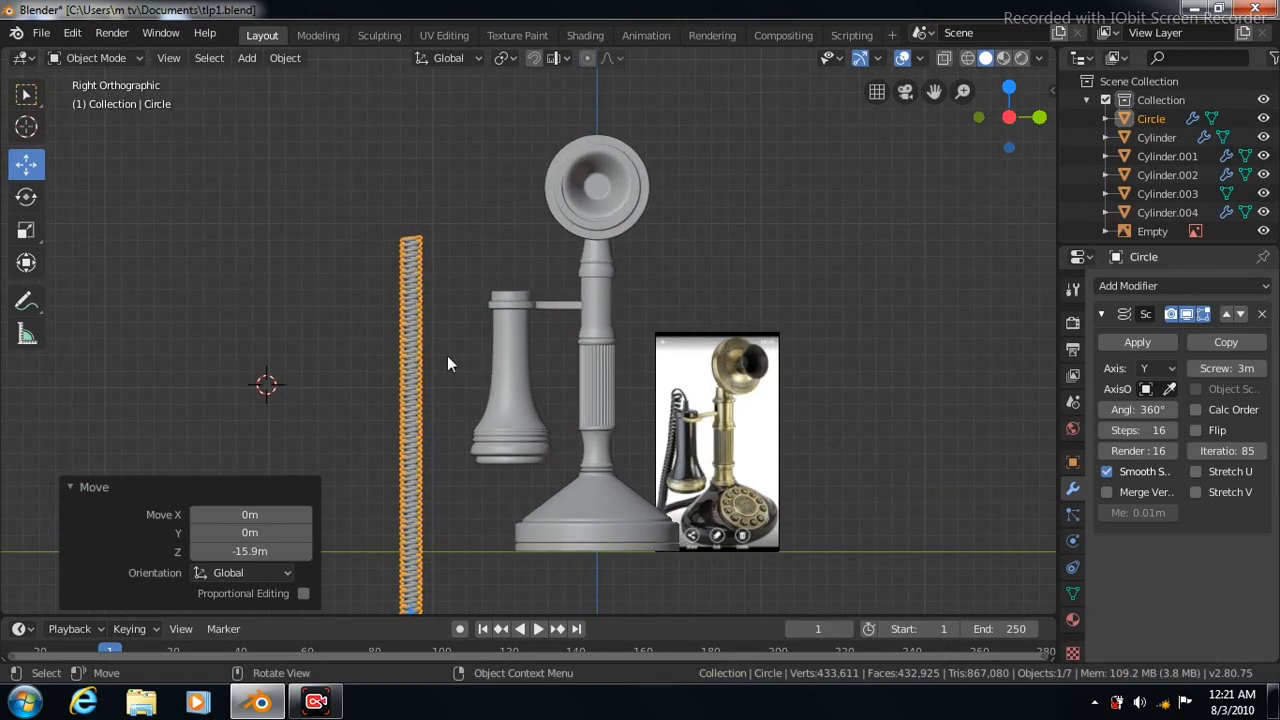
Place the 3D cursor between the coil and the receiver
click(26, 127)
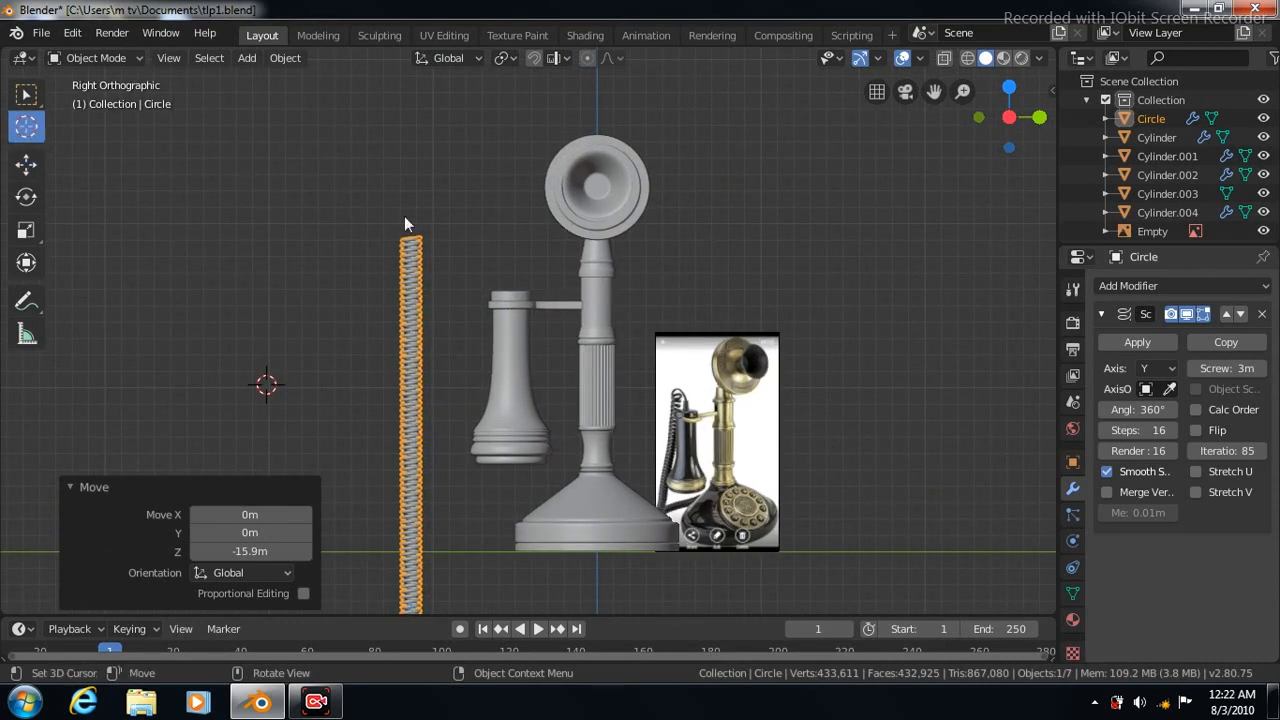
click(456, 387)
click(27, 94)
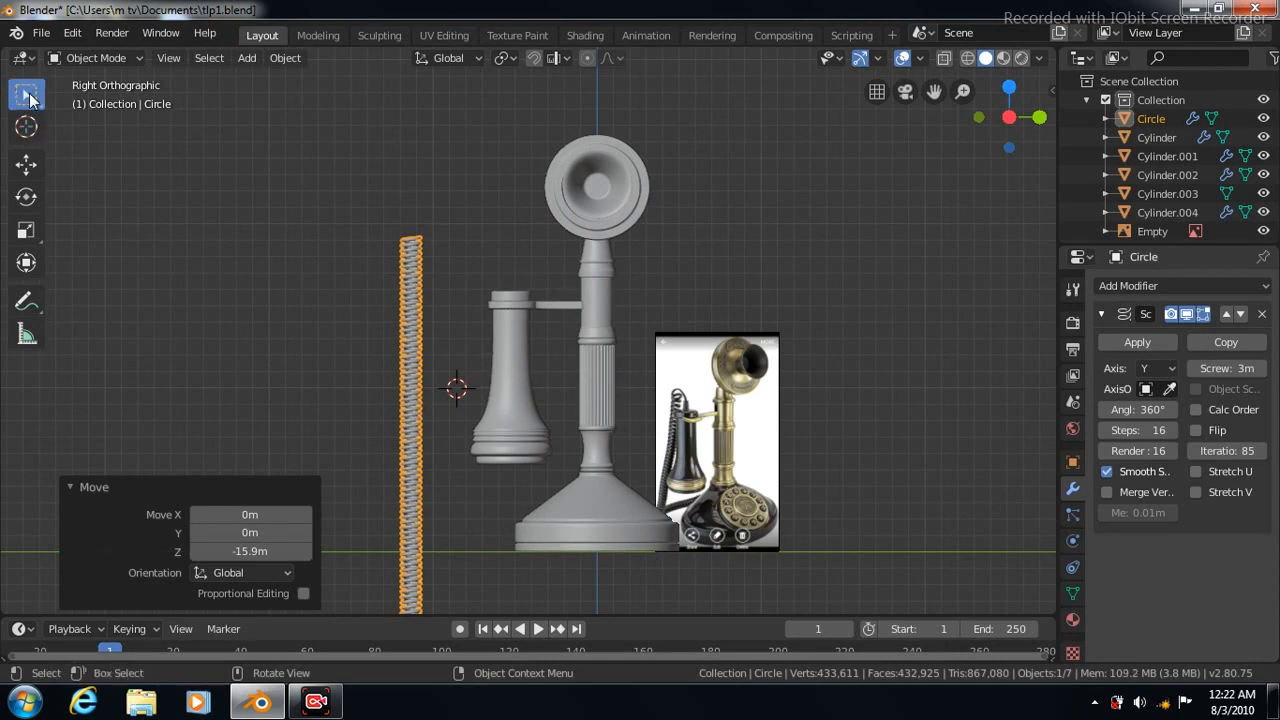
Add a NURBS path at the 3D cursor with its alignment set to View
click(285, 57)
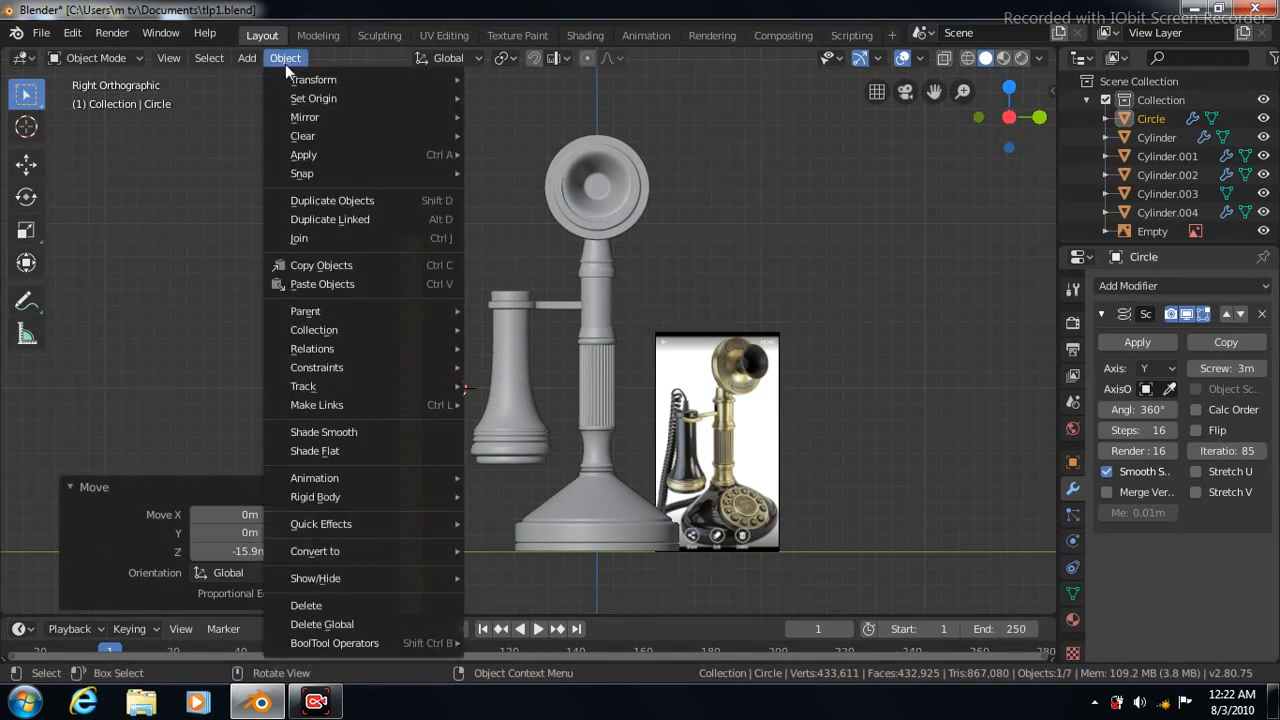
mouse_move(246, 57)
mouse_move(320, 97)
click(427, 182)
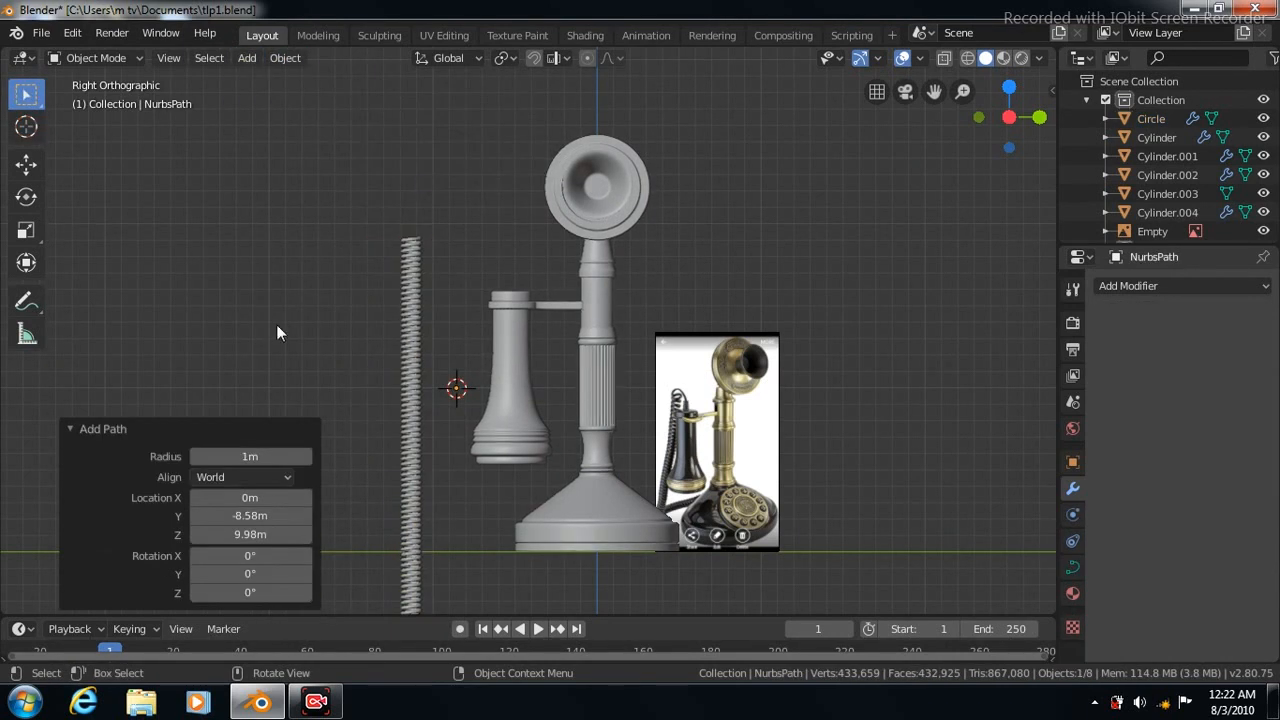
click(286, 477)
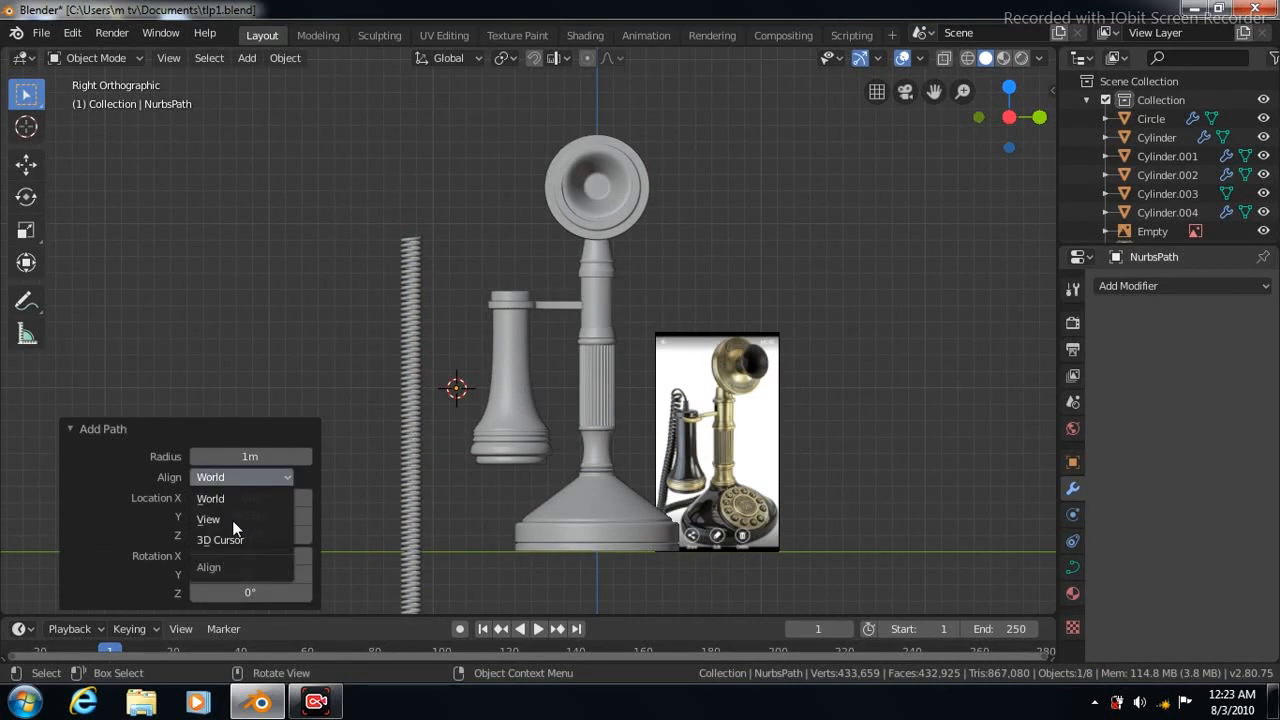
click(233, 520)
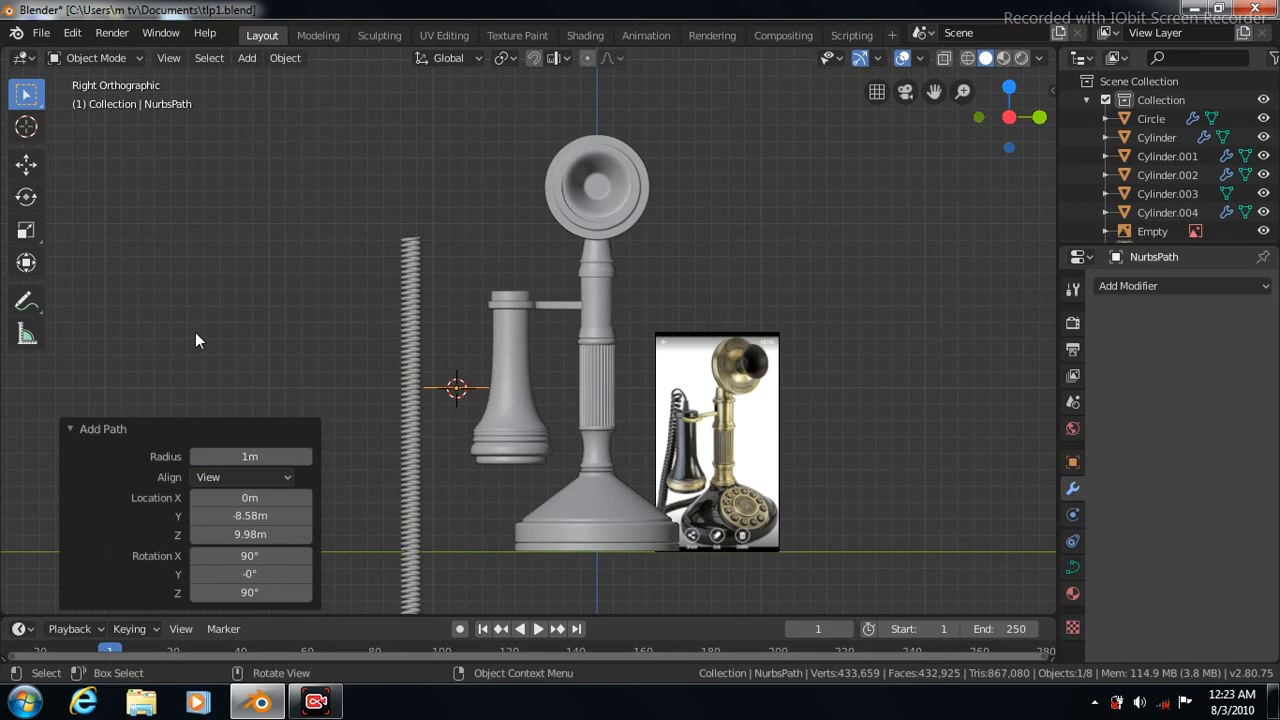
Rotate the path 90° about the view's Z axis so it stands vertical, and enter Edit Mode on it
scroll(195, 332, up, 2)
click(27, 198)
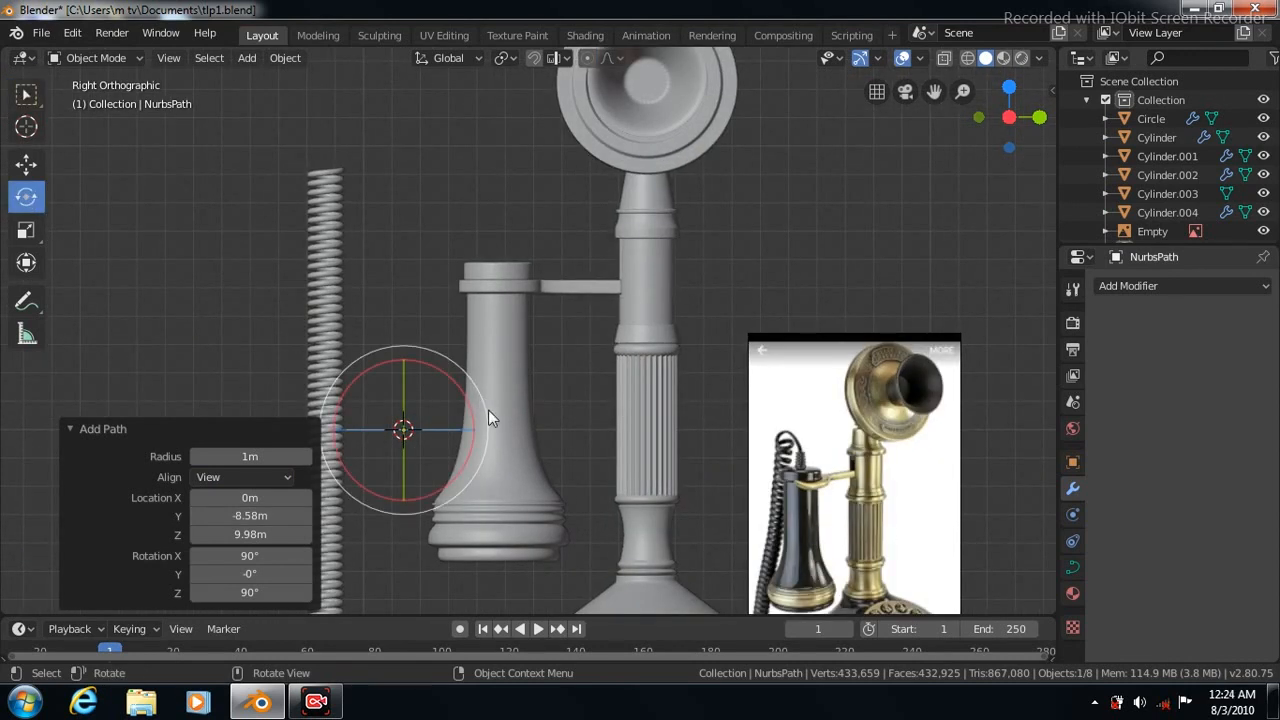
drag(479, 397, 489, 433)
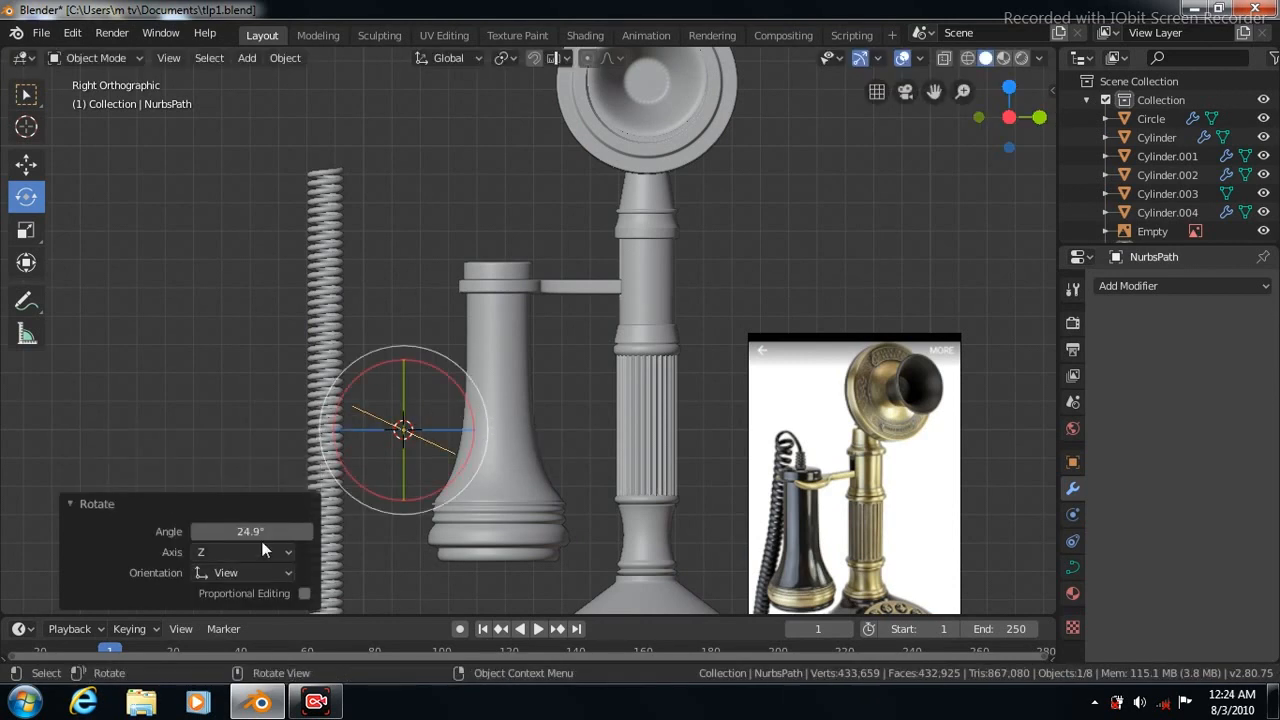
click(249, 531)
text(90)
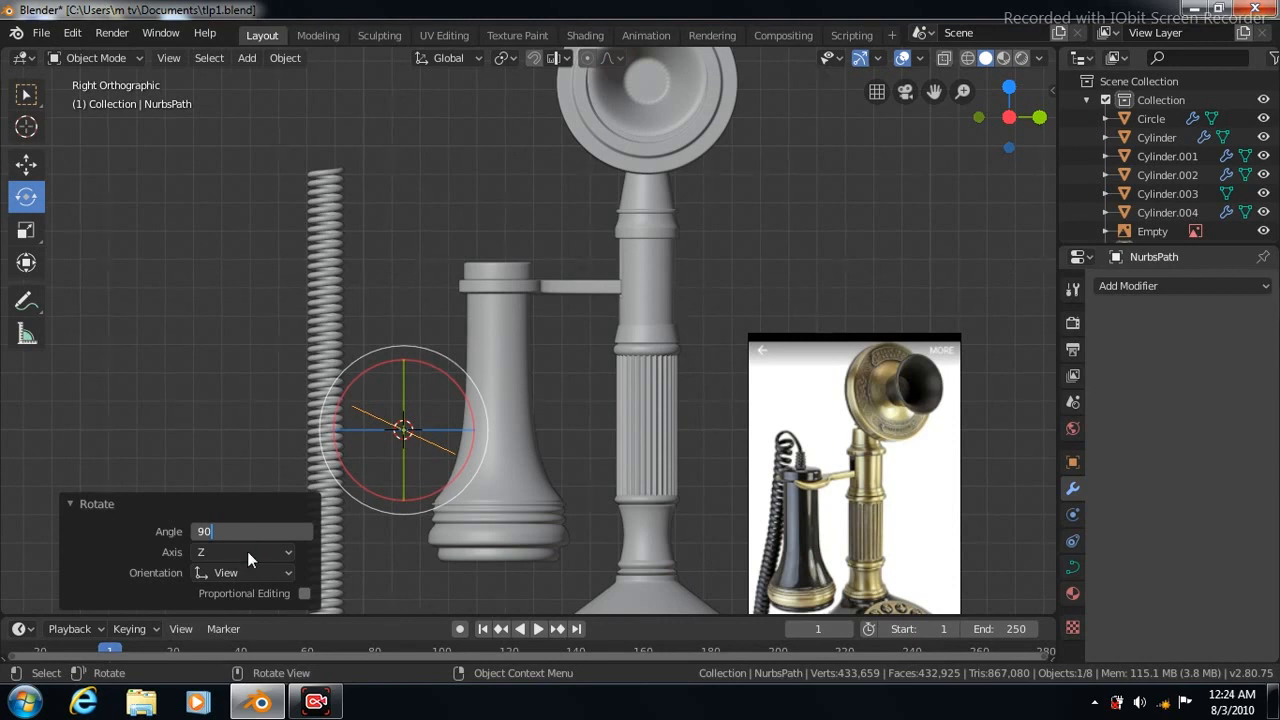
key(Tab)
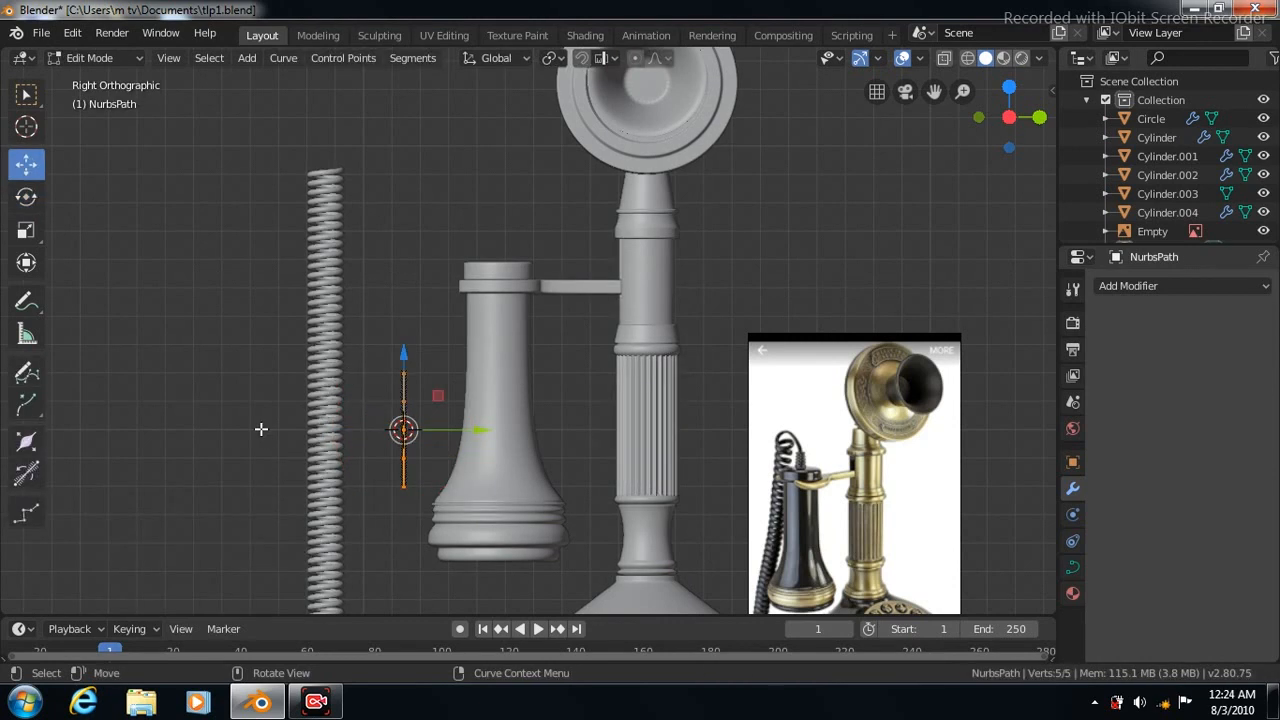
Try to shift all of the path's control points along X toward the receiver's centre in top view
click(28, 96)
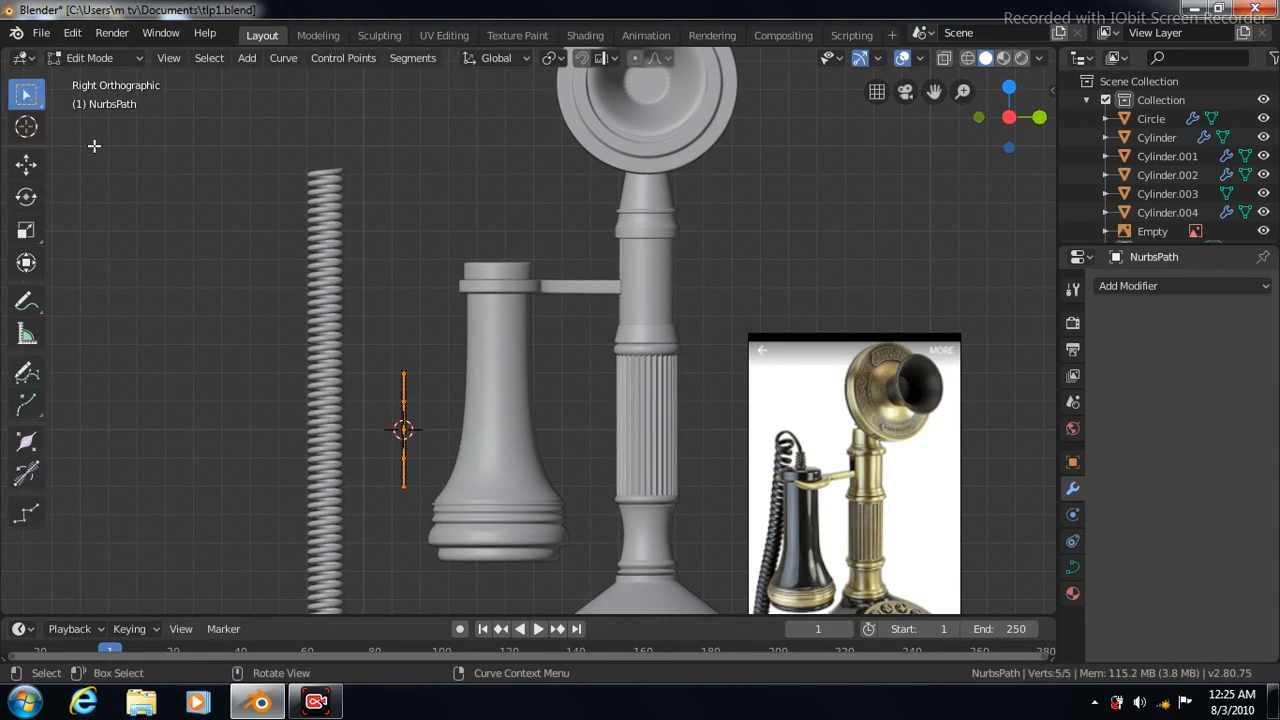
click(28, 165)
key(KP_7)
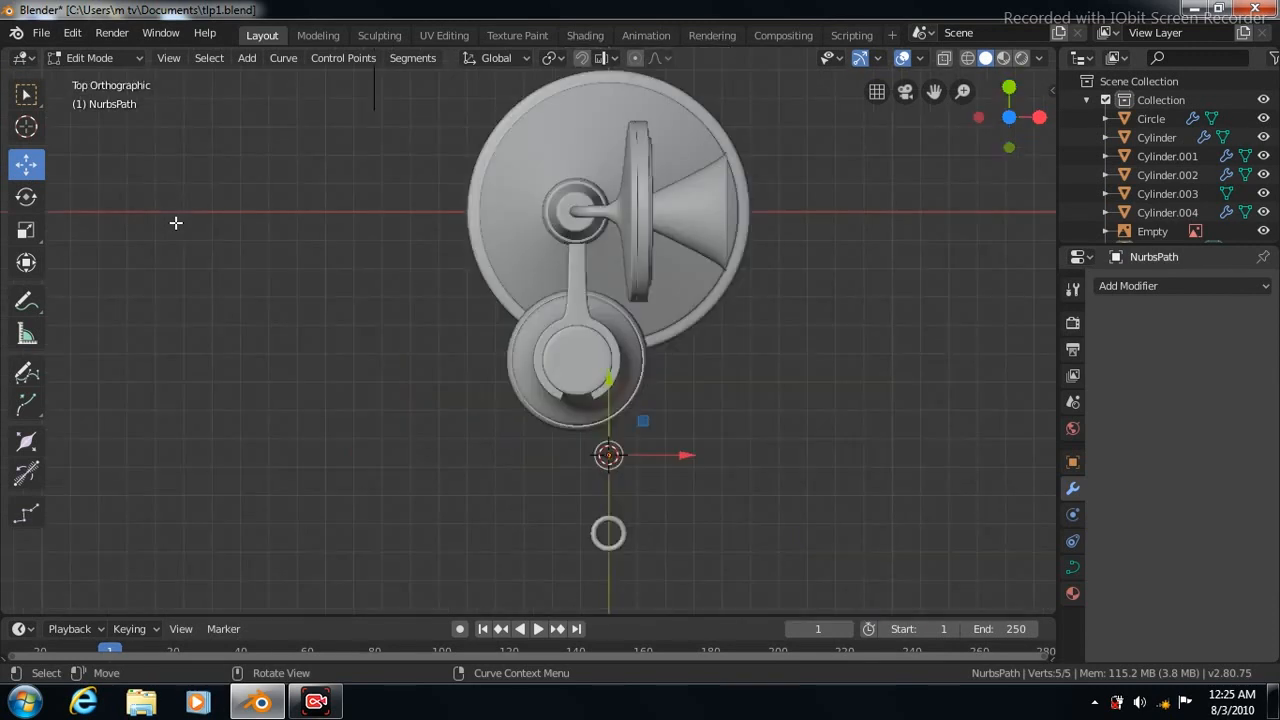
drag(684, 455, 634, 455)
key(ctrl+z)
middle_click(863, 391)
key(KP_3)
Extrude the path's top control point upward by about 1.03 m
click(27, 96)
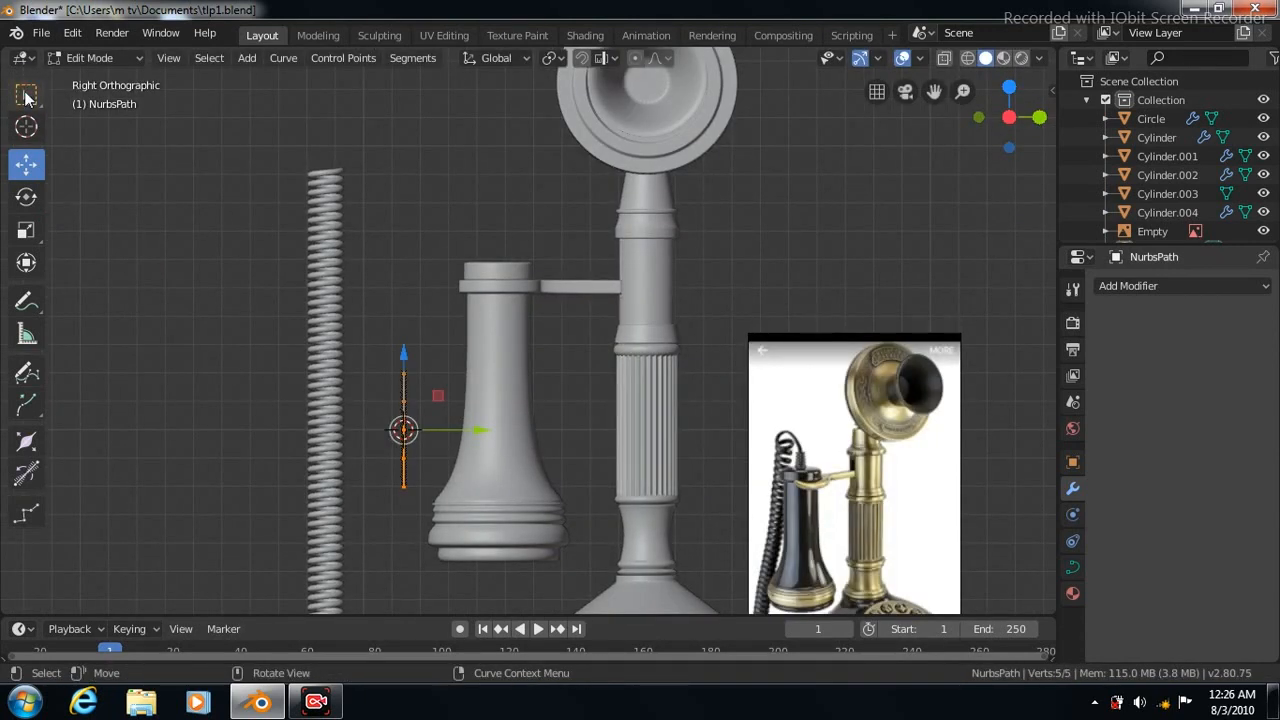
click(404, 372)
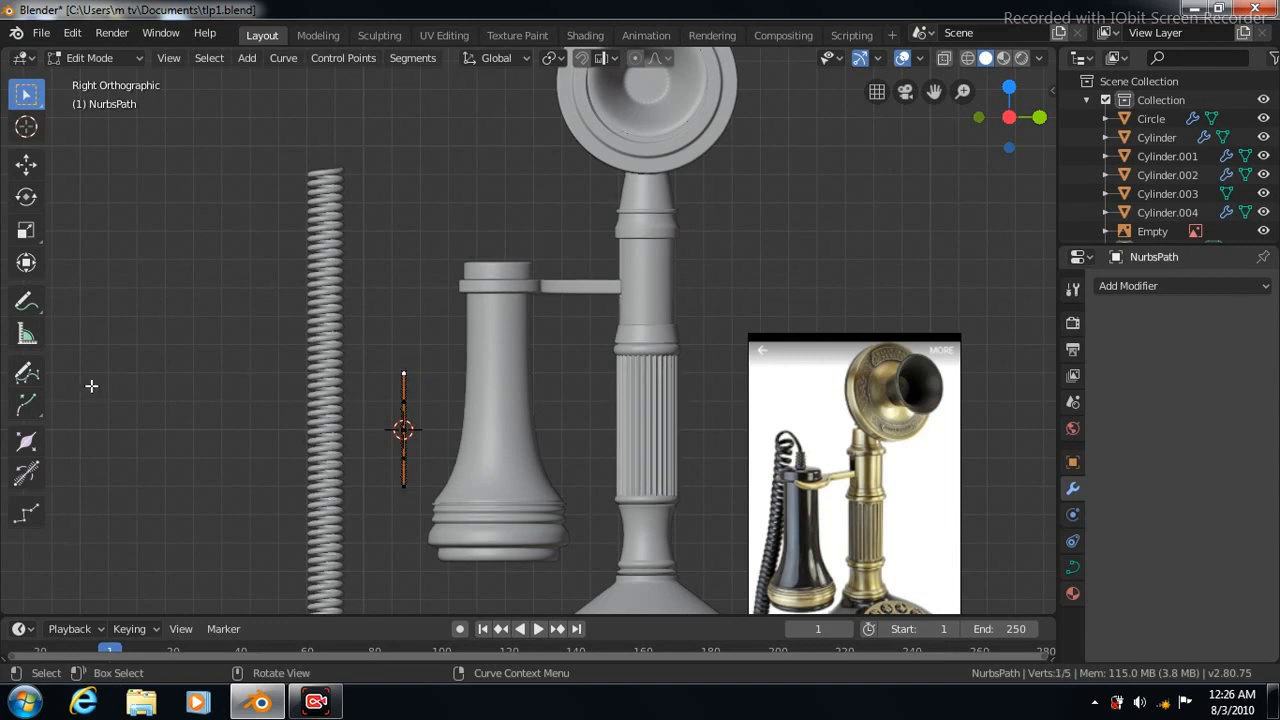
click(27, 403)
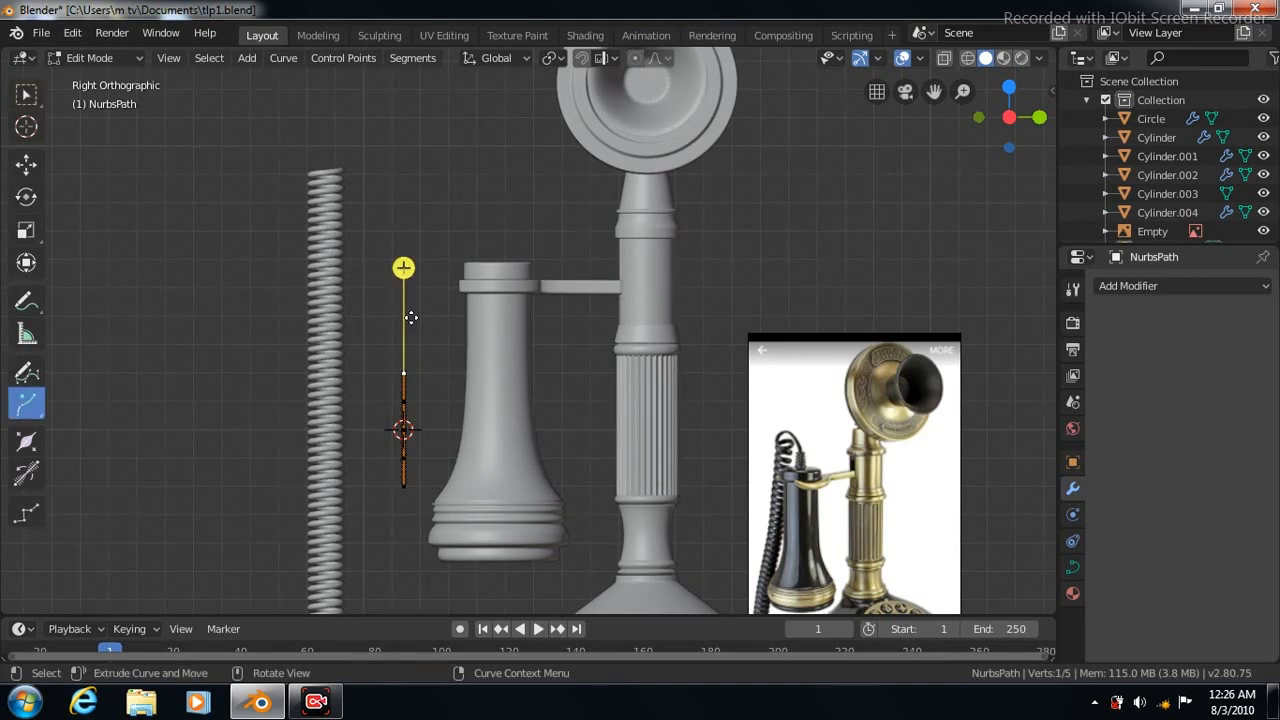
key(e)
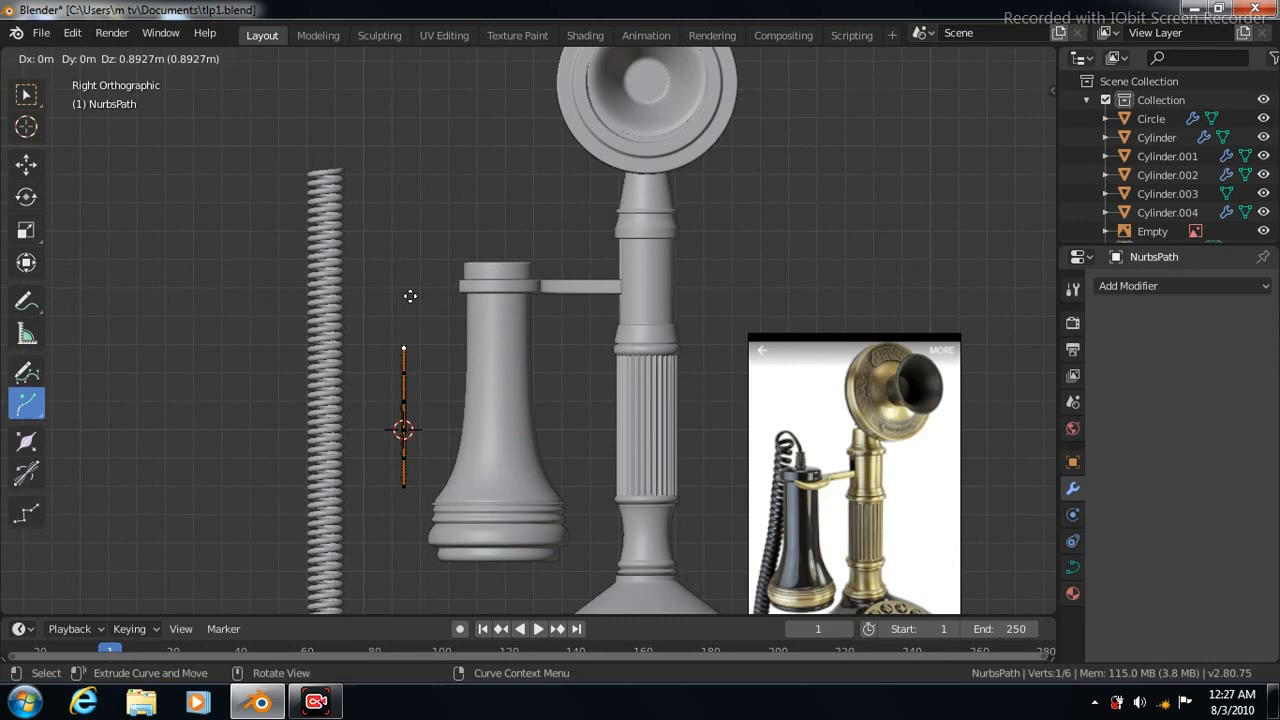
click(410, 295)
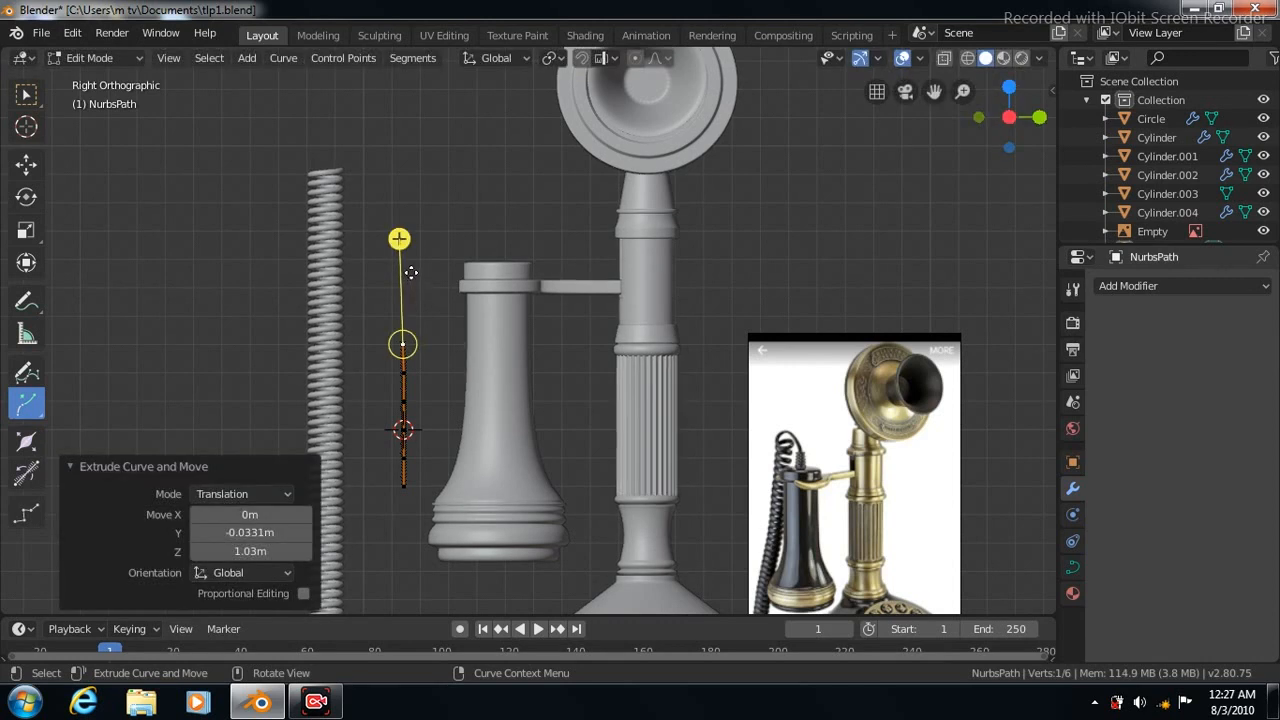
Extrude the path's upper end another 1.06 m or so upward, with its Y offset set to 0 m
key(e)
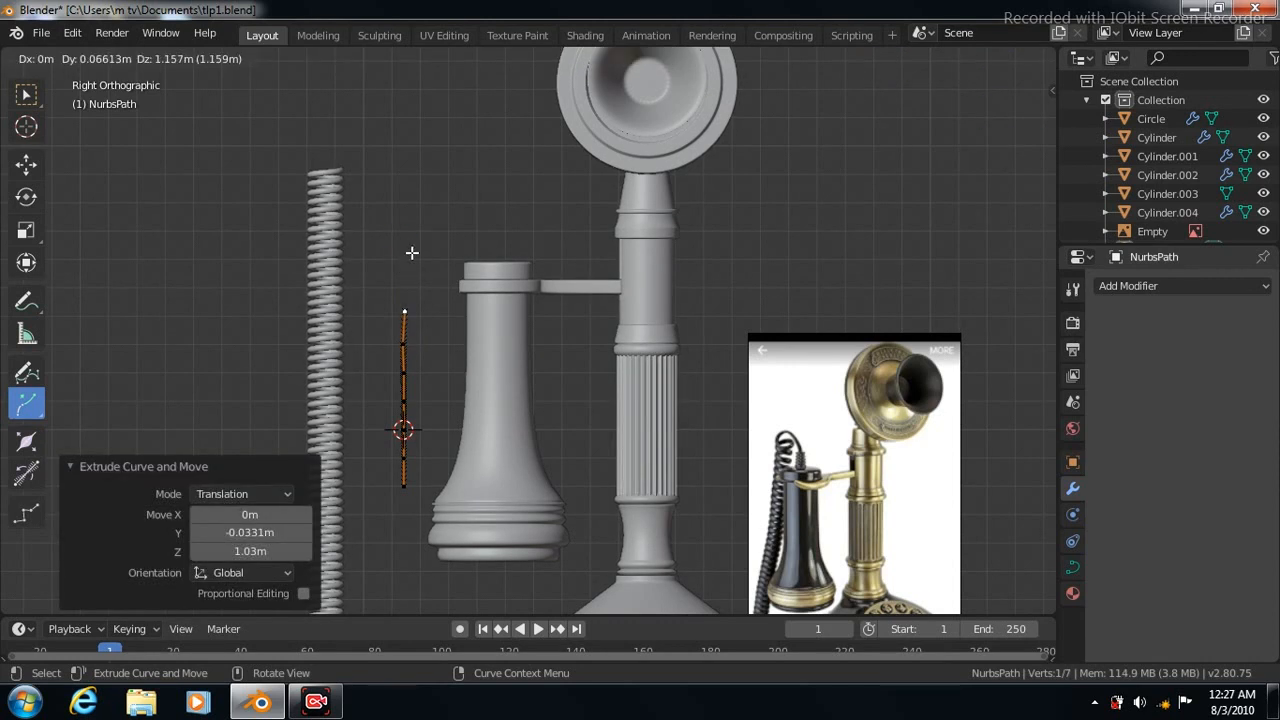
click(411, 253)
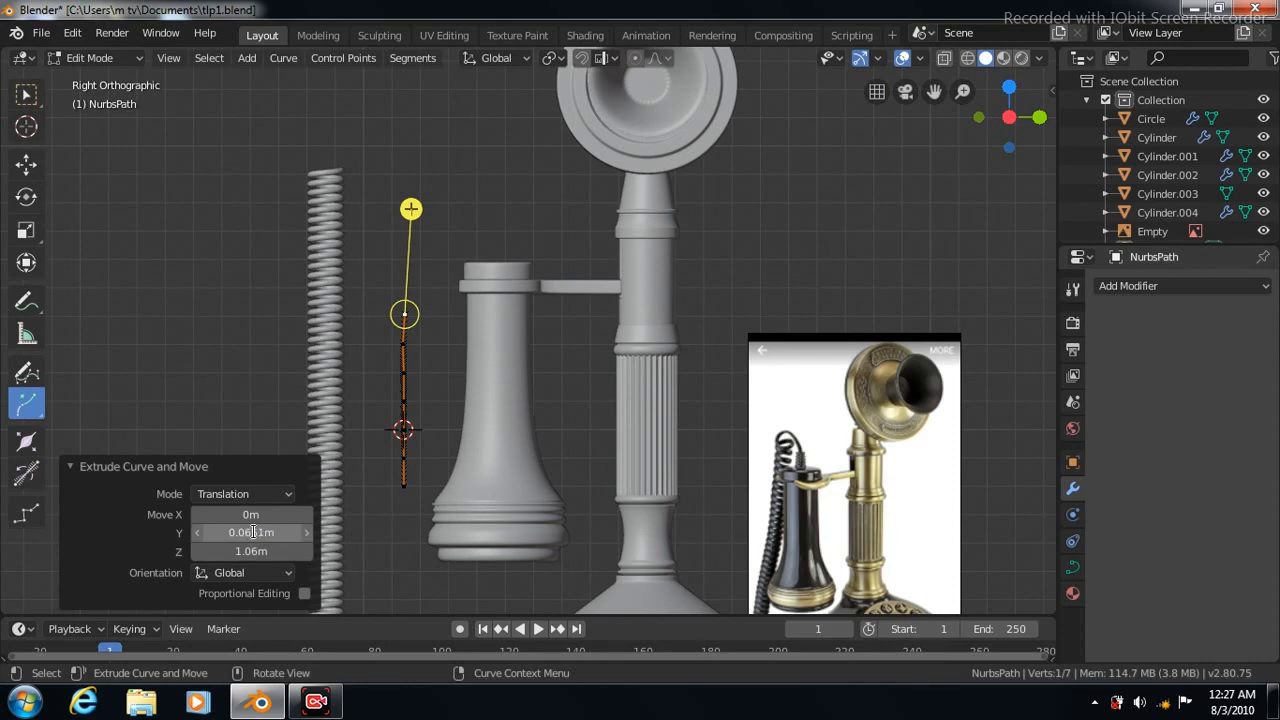
click(253, 532)
text(0)
key(Return)
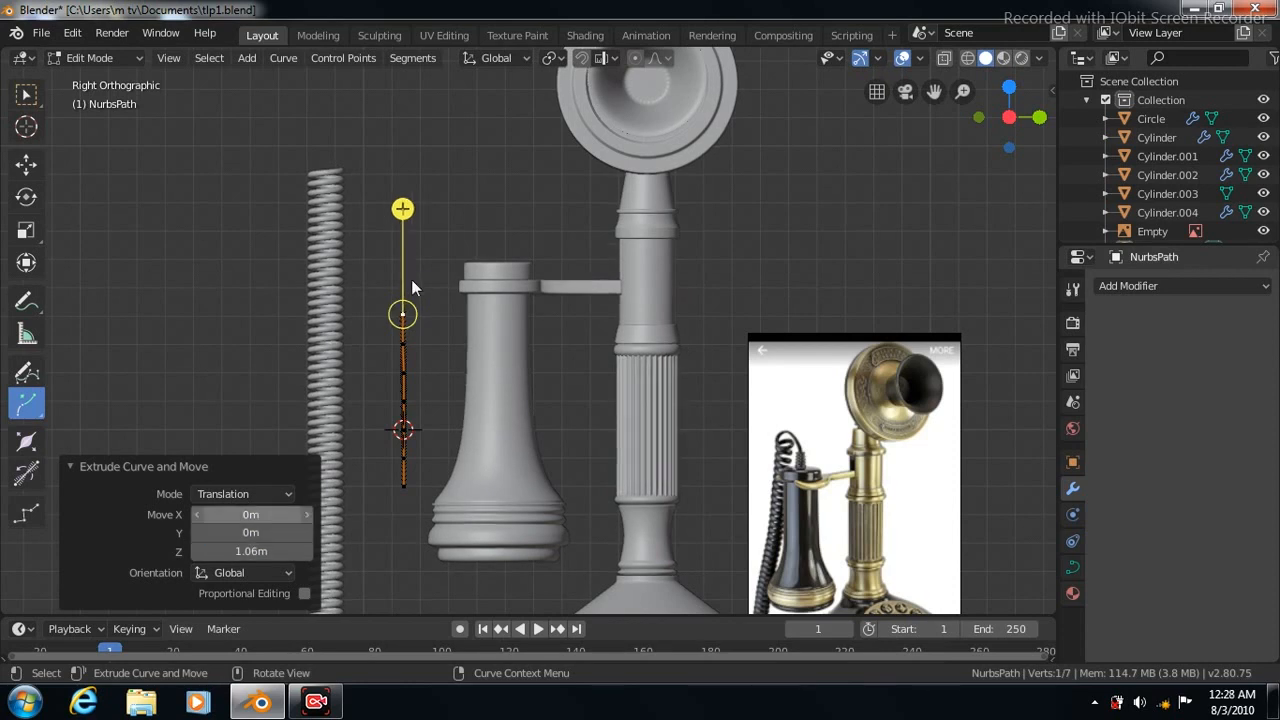
Extend the path's upper end above the receiver's top with three more extrusions of about 0.93 to 0.96 m each
key(e)
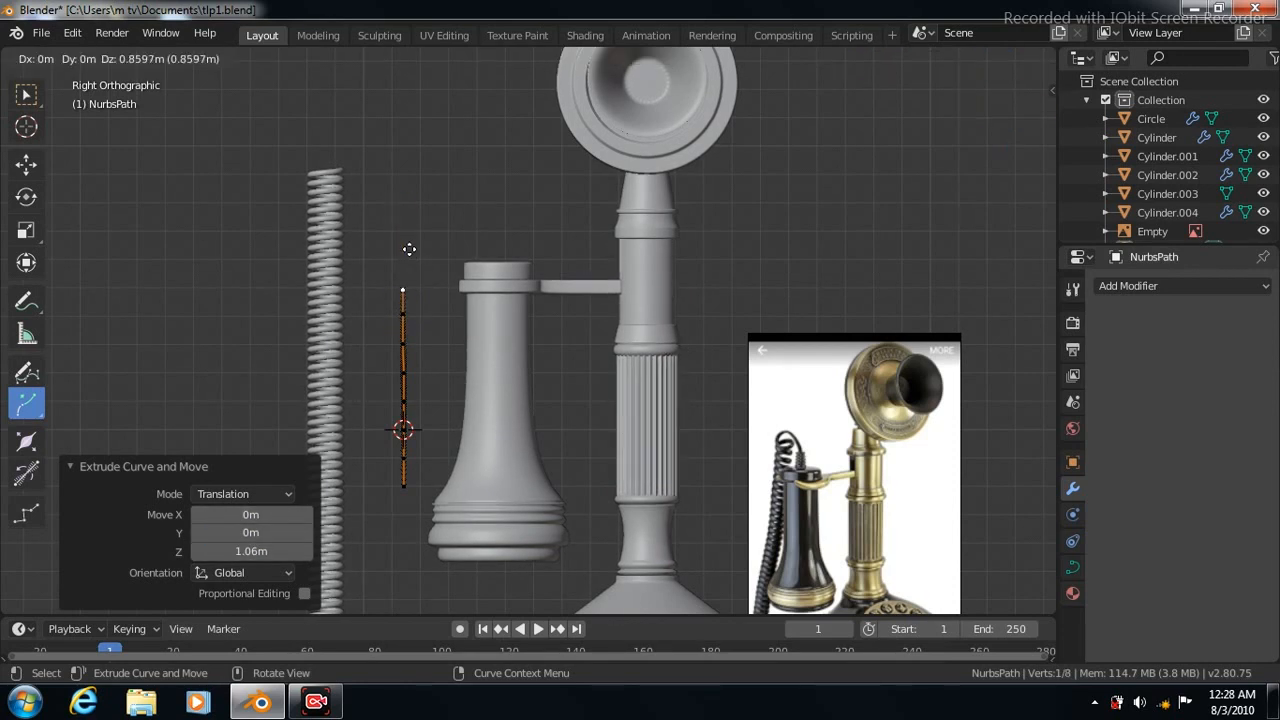
click(409, 249)
key(e)
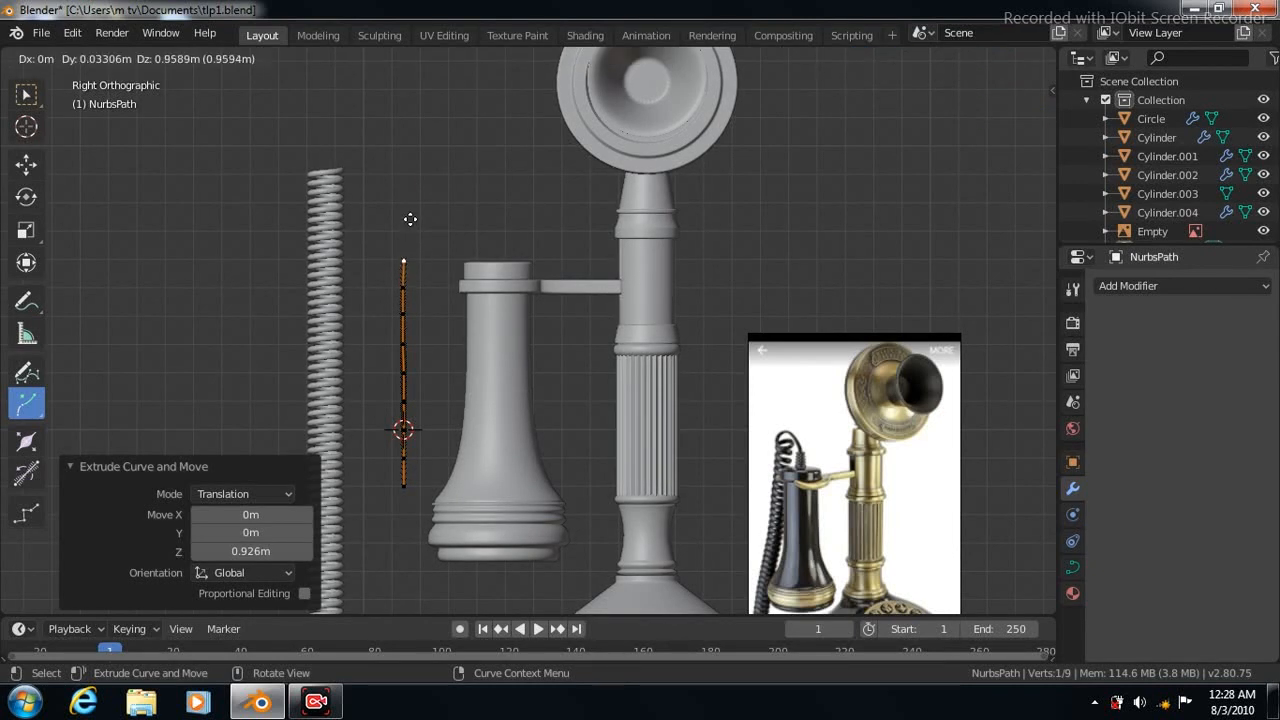
click(410, 222)
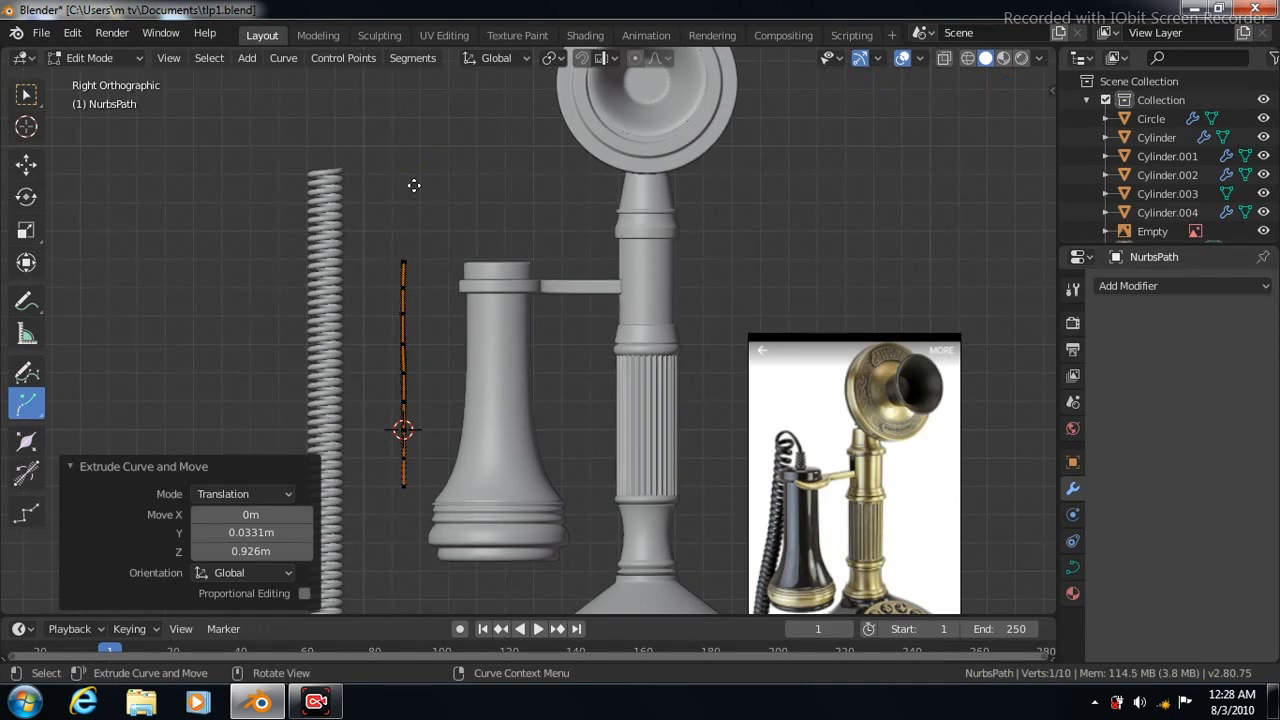
key(e)
click(416, 183)
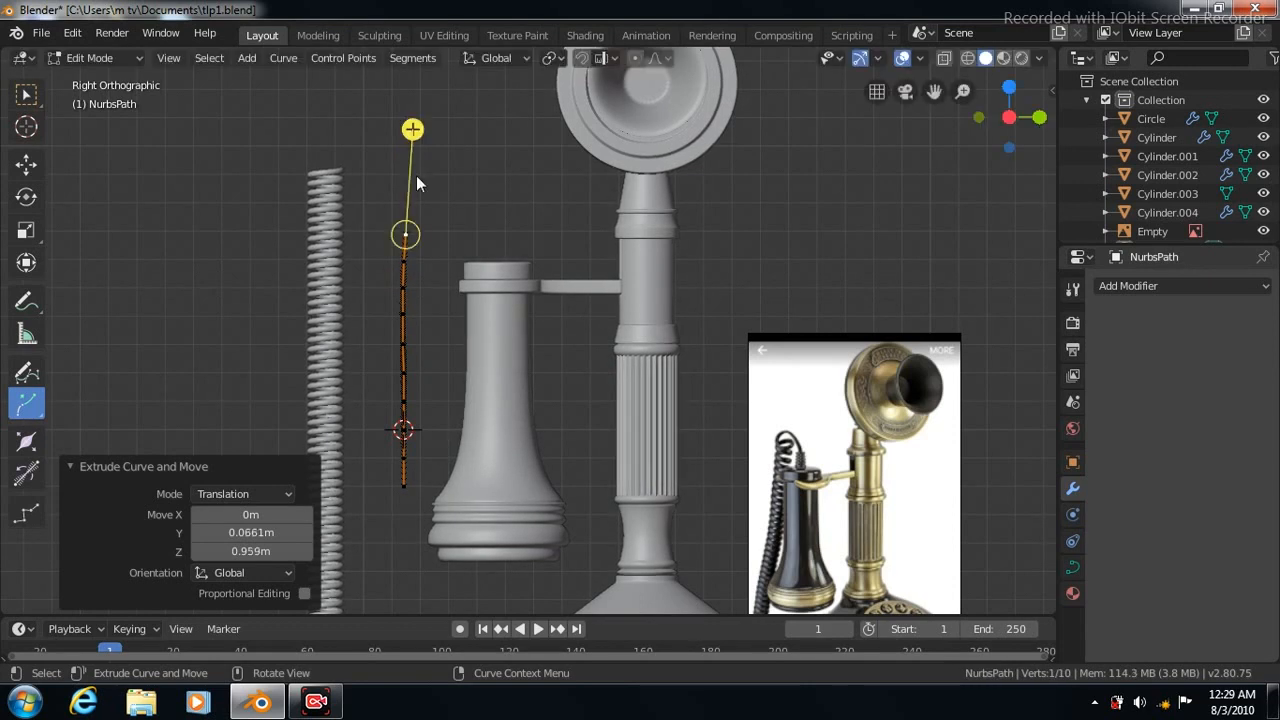
Extrude the path's lowest control point downward in successive segments to the ground line, the last about 0.86 m long
click(403, 487)
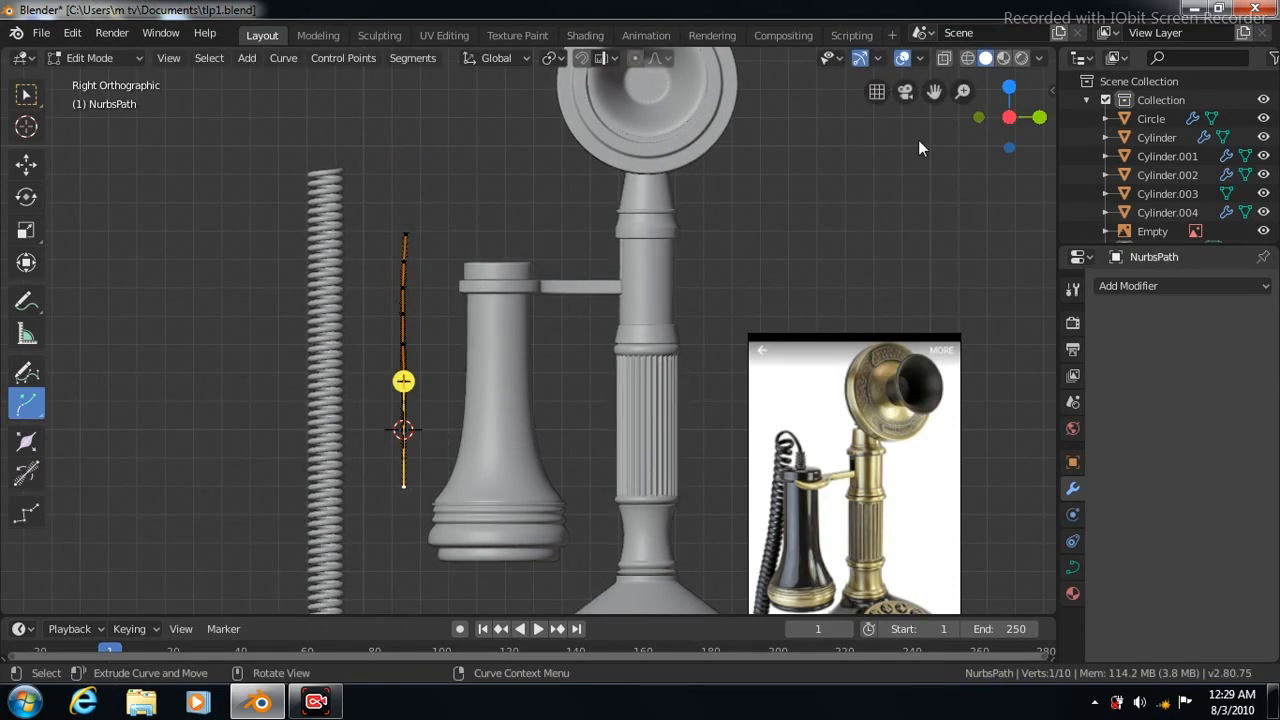
drag(933, 91, 938, 2)
drag(934, 91, 934, 71)
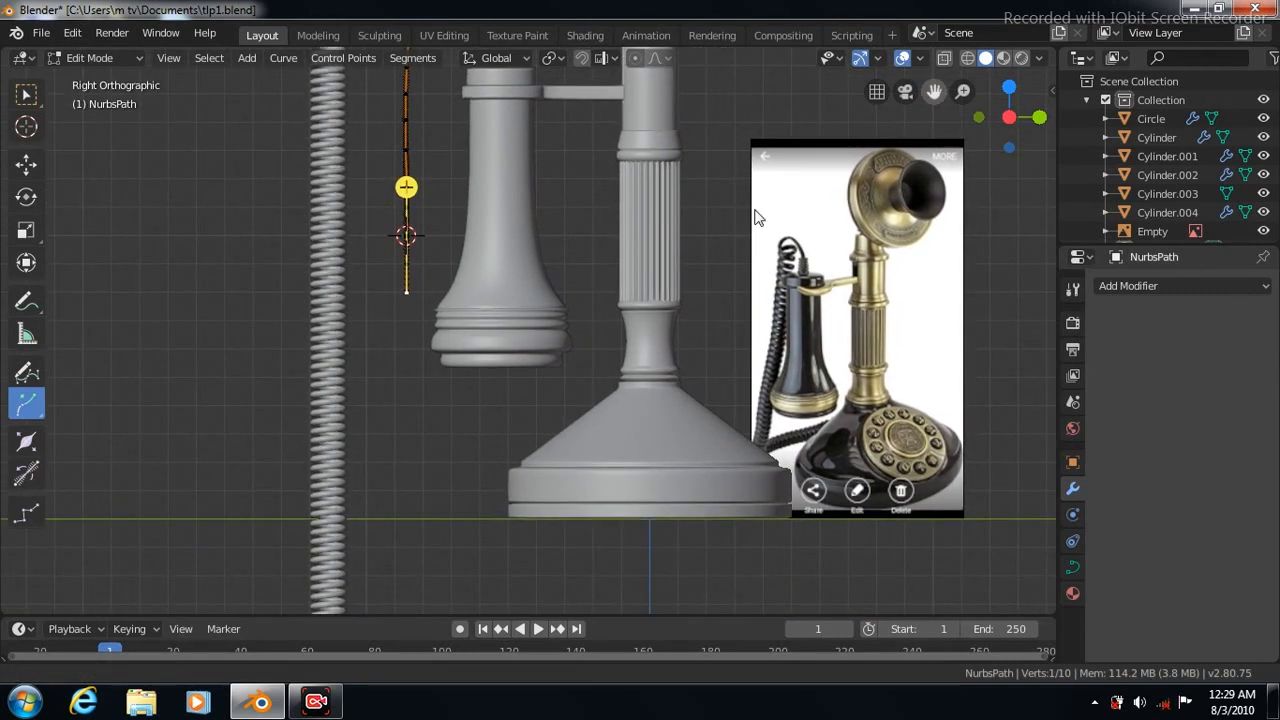
key(e)
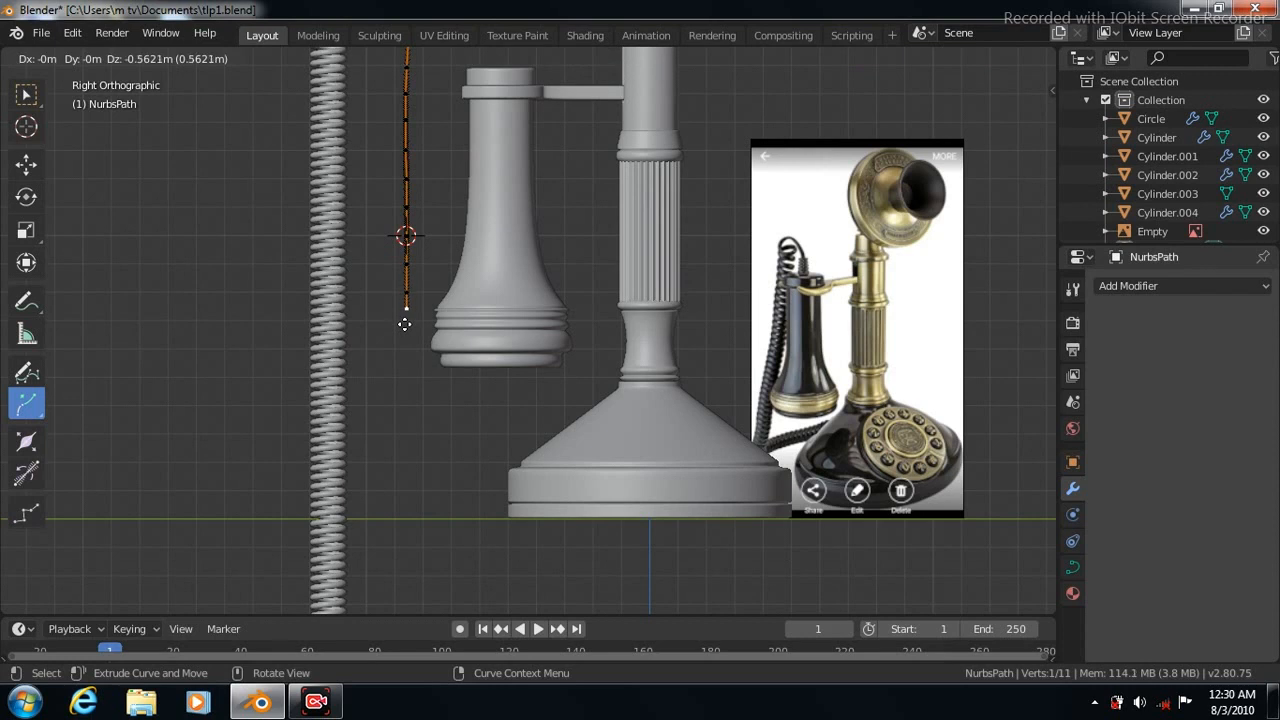
click(404, 335)
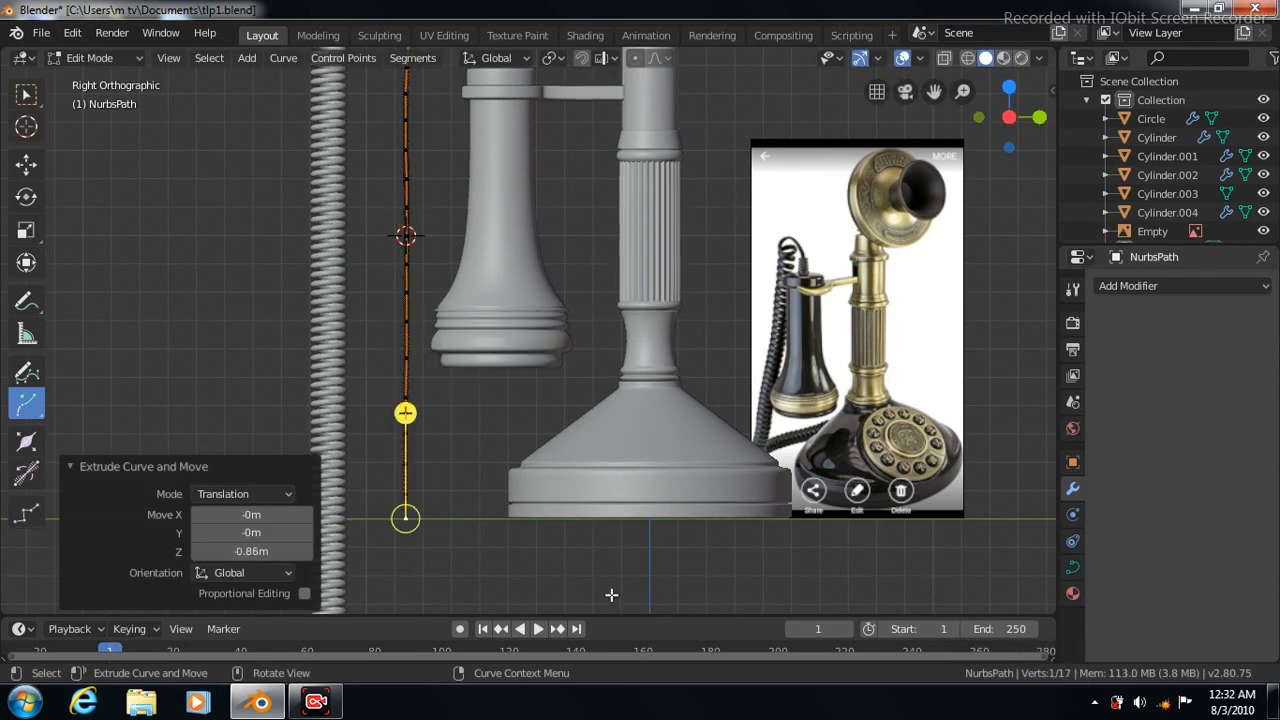
click(27, 96)
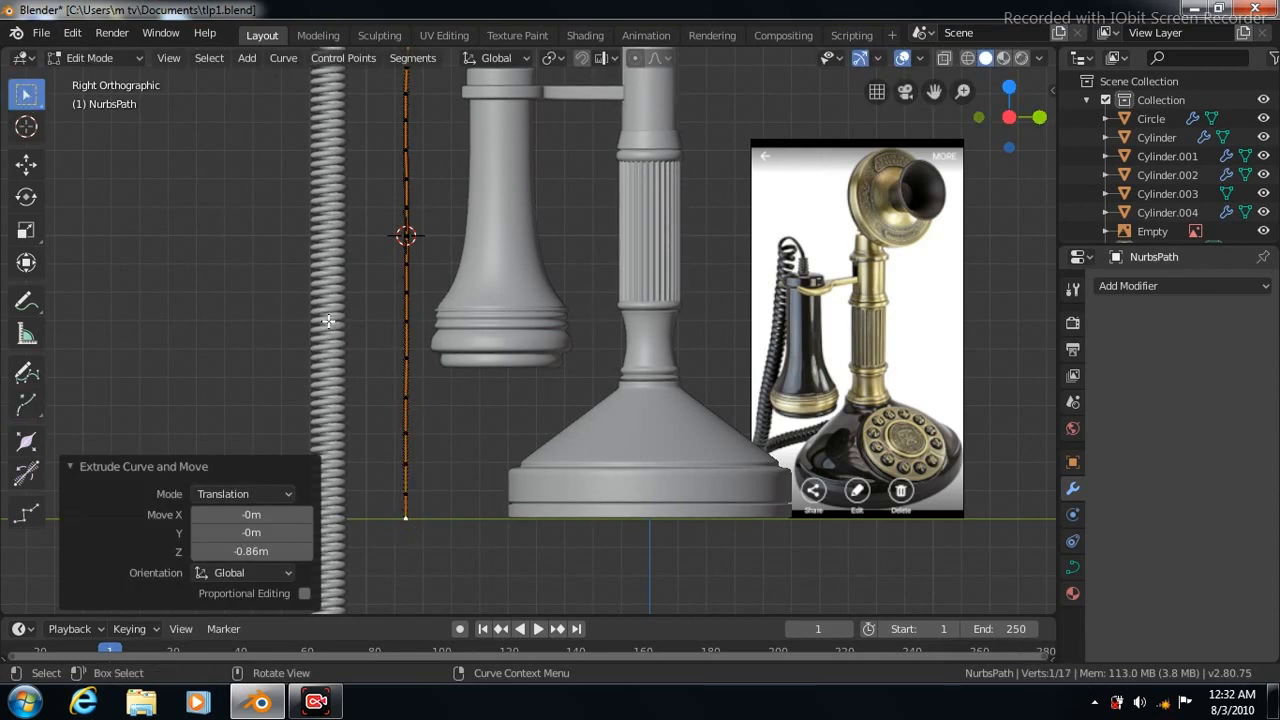
Add a Curve modifier to the coiled cord in Object Mode, with the NURBS path as its deforming object
key(Tab)
click(324, 398)
scroll(475, 457, down, 2)
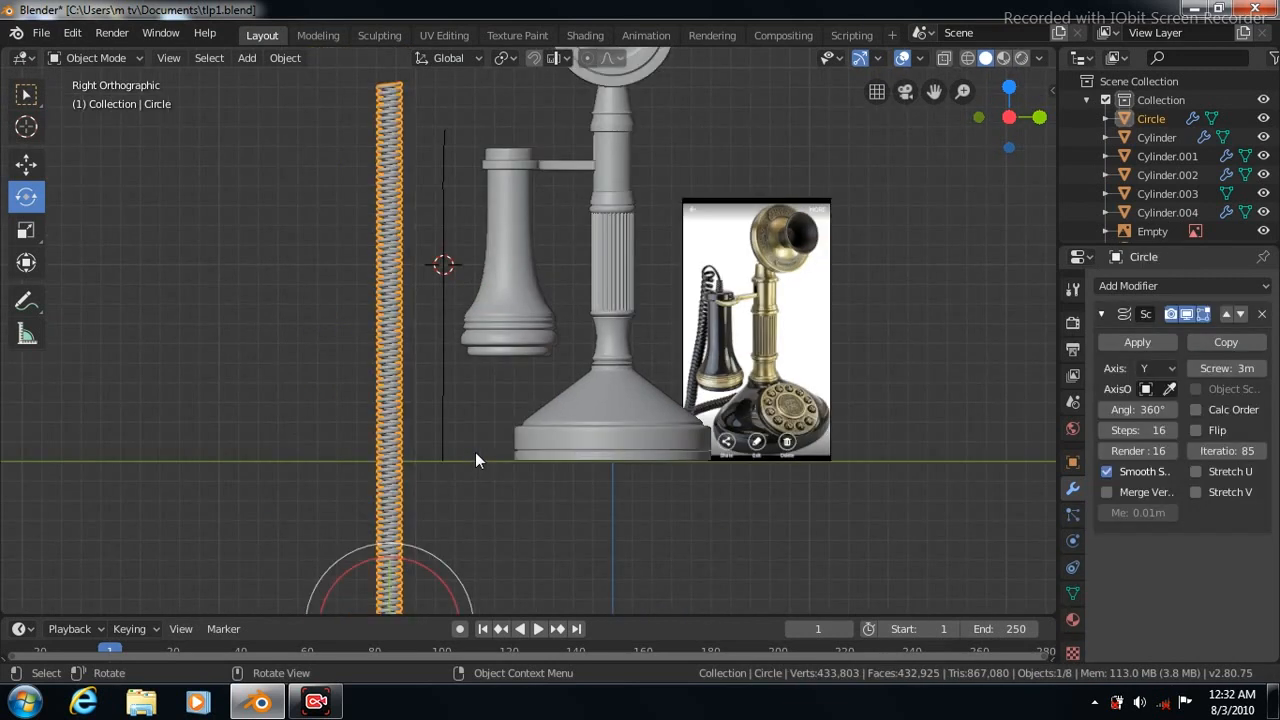
scroll(475, 452, down, 1)
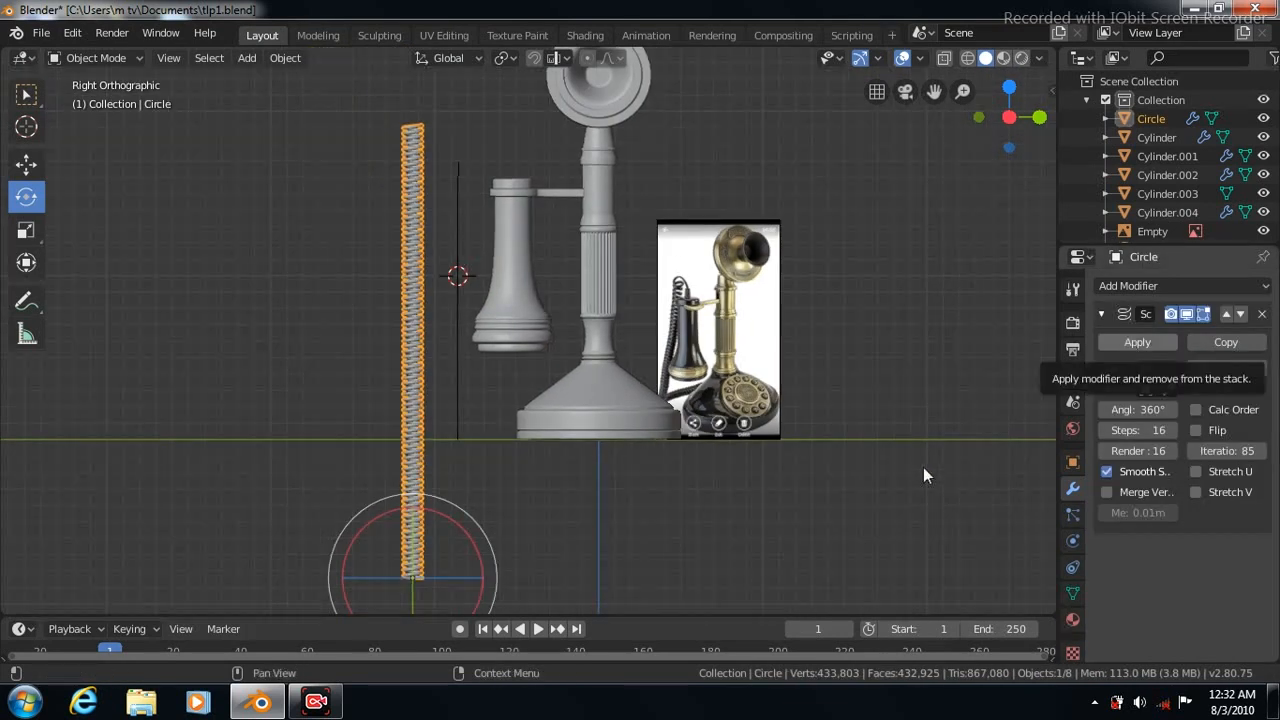
click(1266, 286)
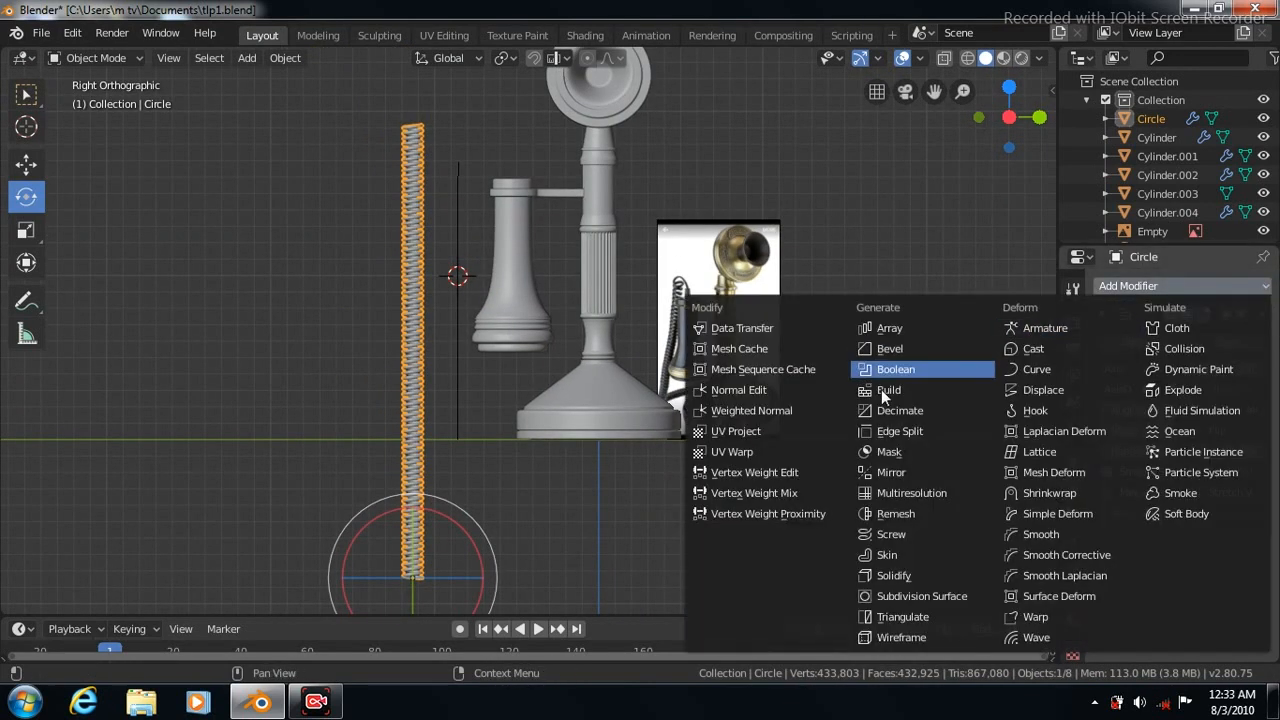
click(1030, 370)
click(1169, 628)
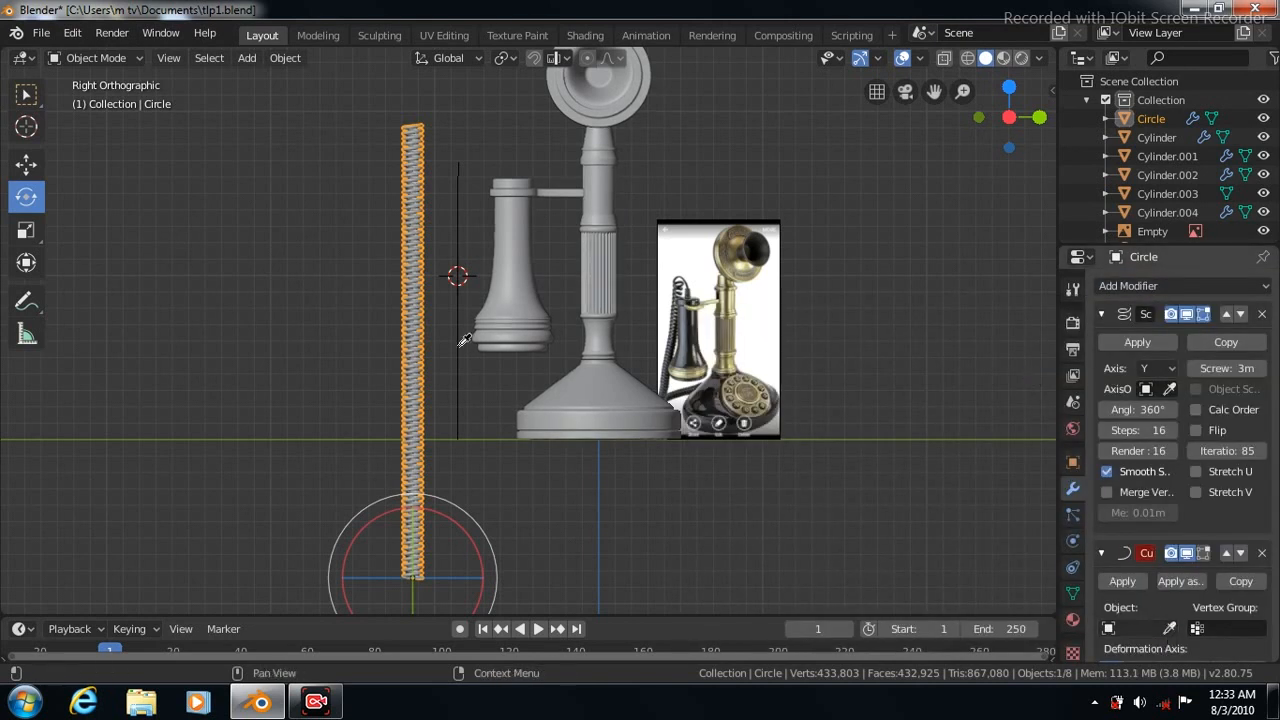
click(458, 353)
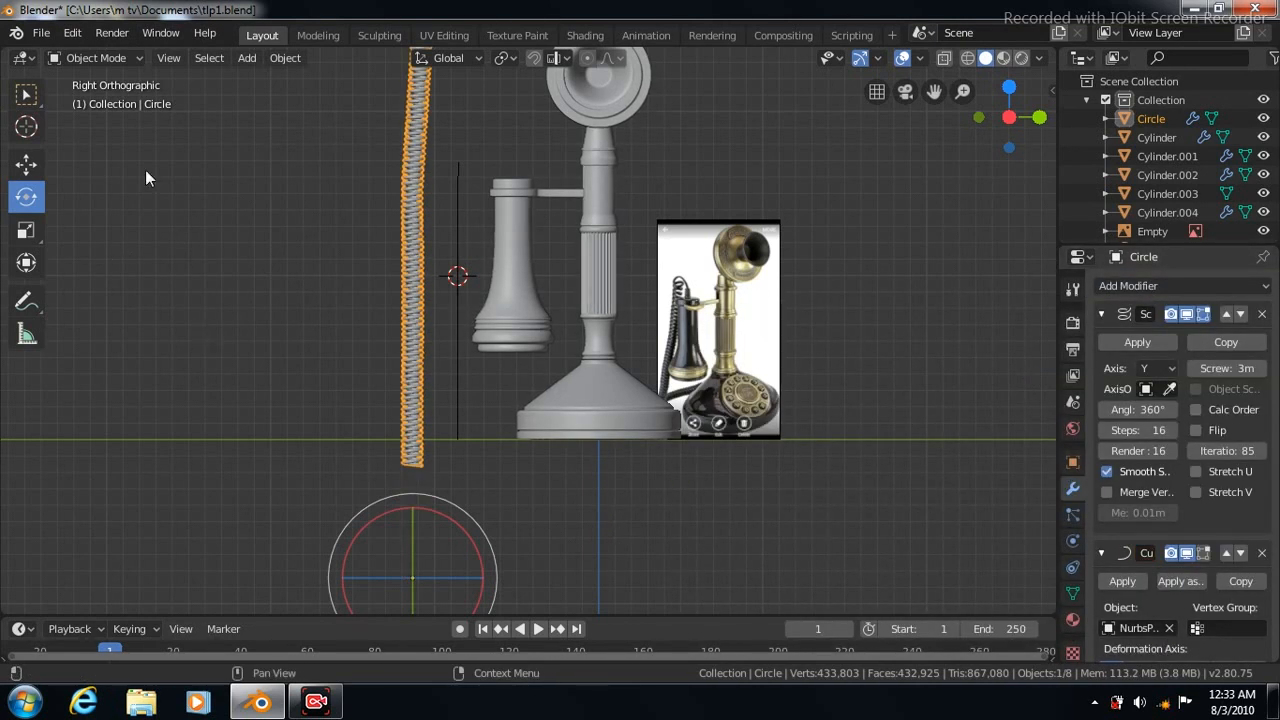
Rotate the coiled cord by about -0.3° in the right side view
key(Tab)
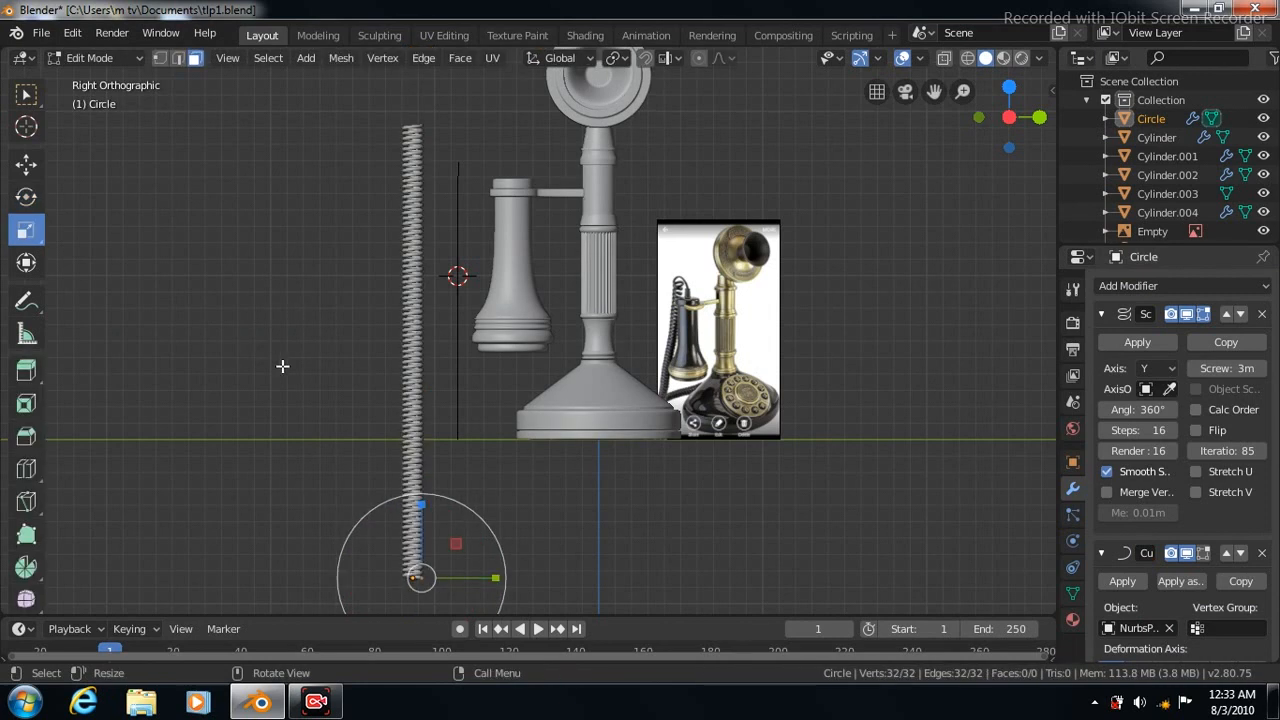
key(Tab)
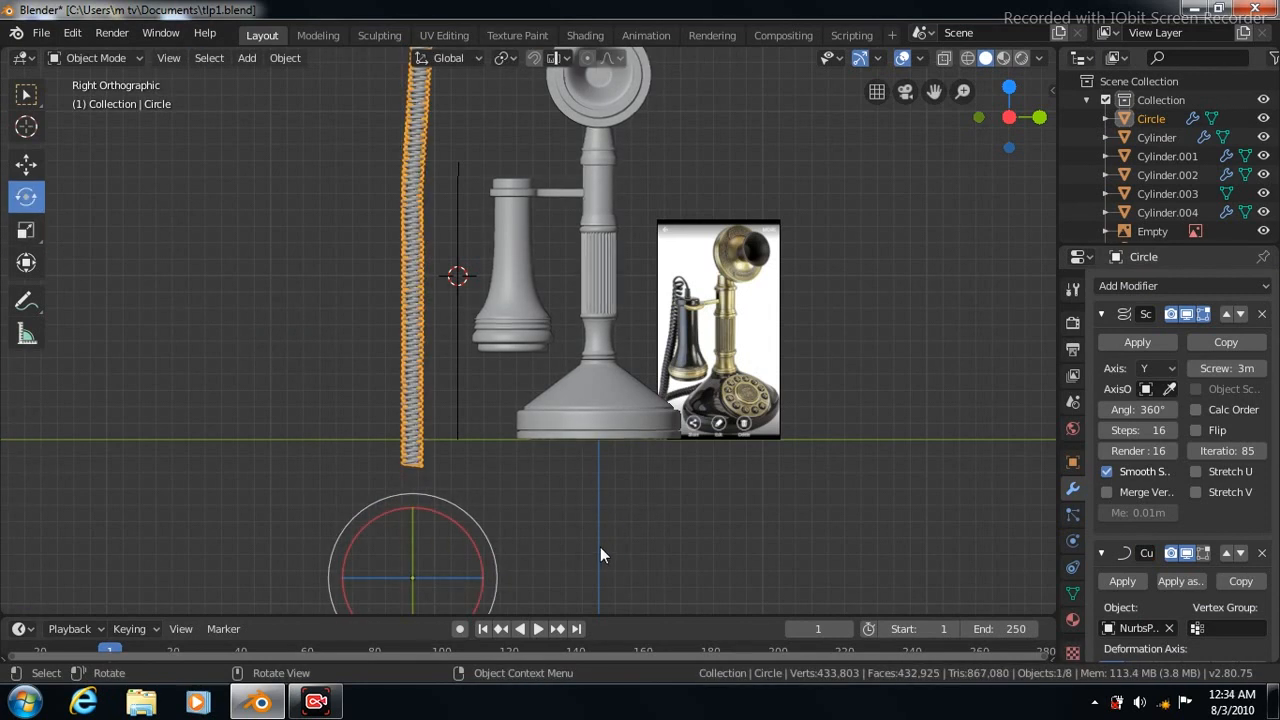
key(r)
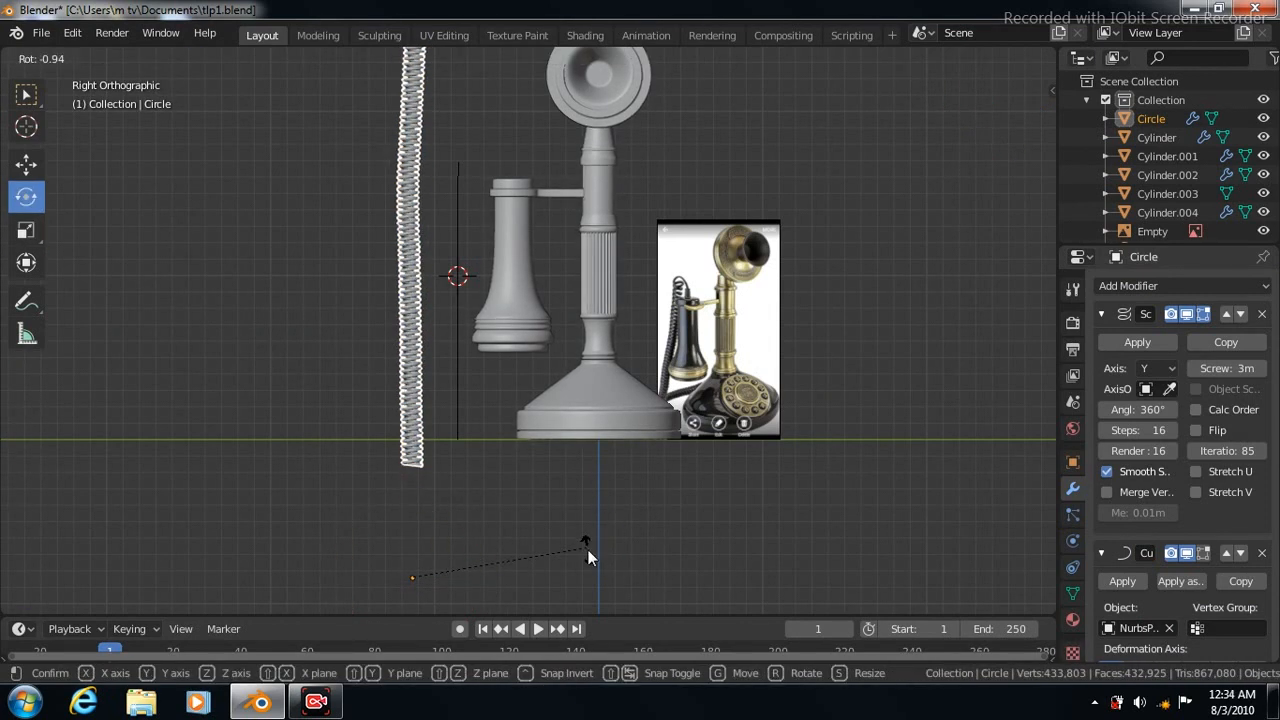
click(588, 552)
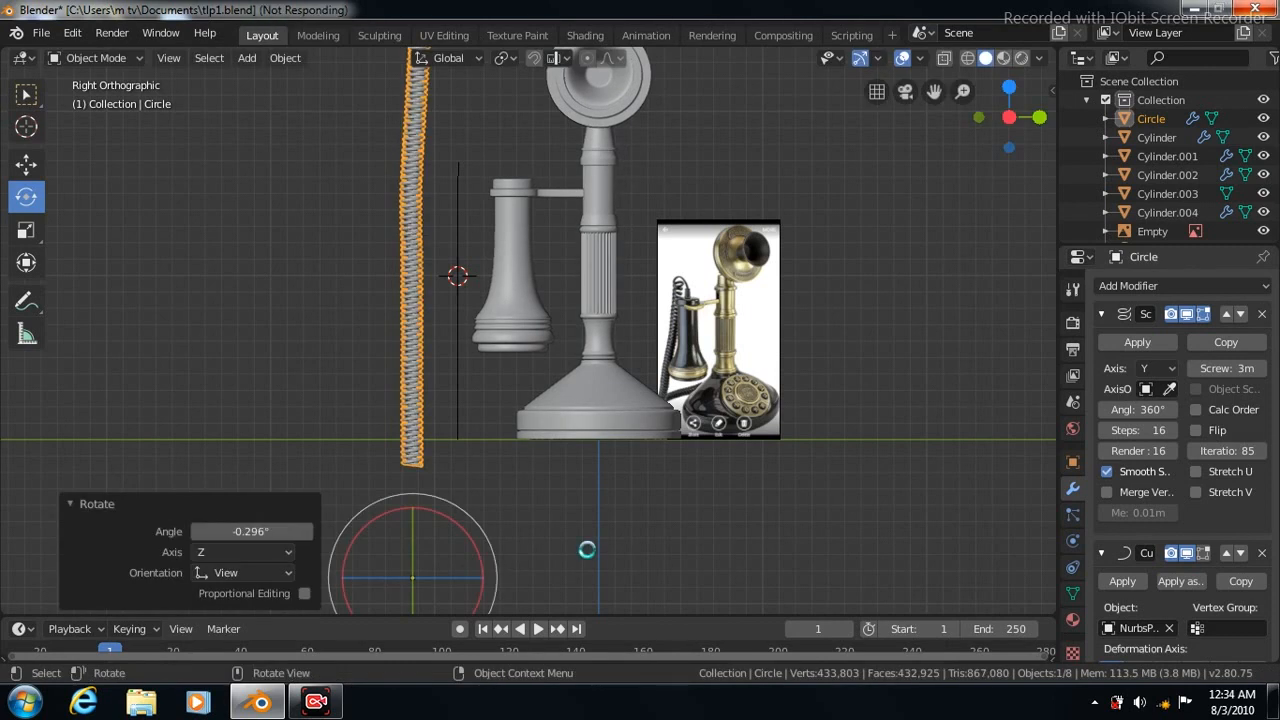